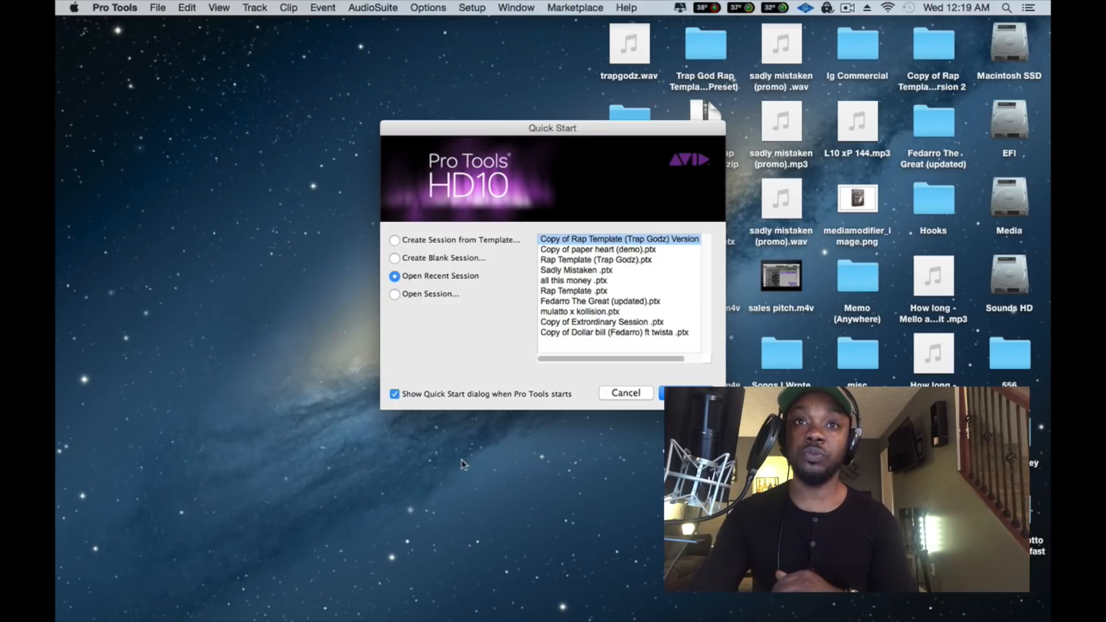
Create a blank session named "Test Begin" on the Desktop and enlarge the Click track's height
left_click(449, 258)
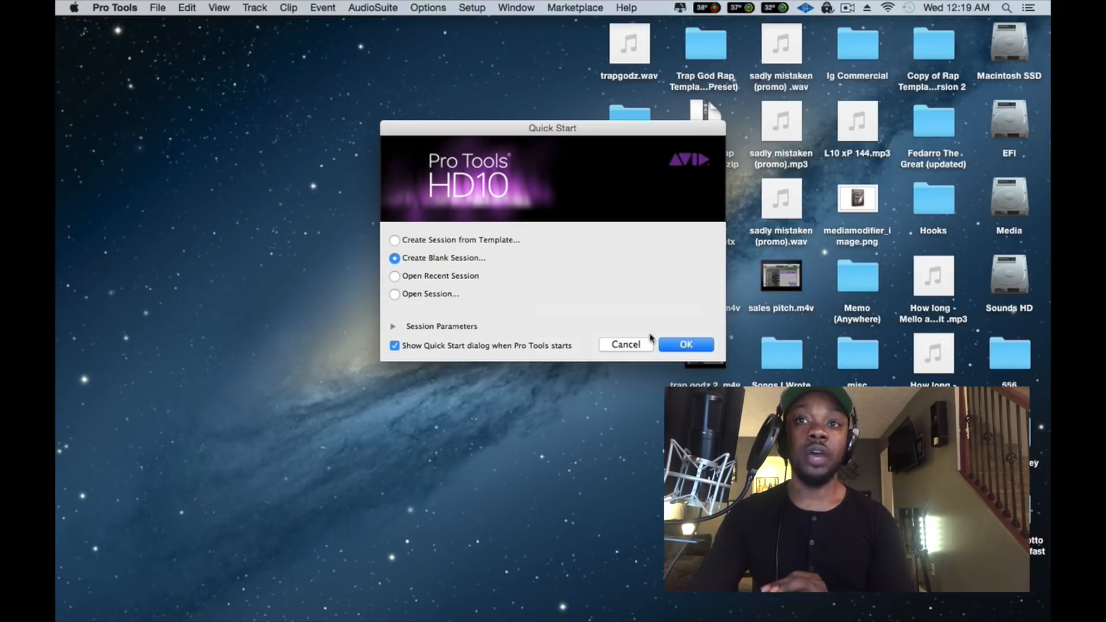
left_click(670, 345)
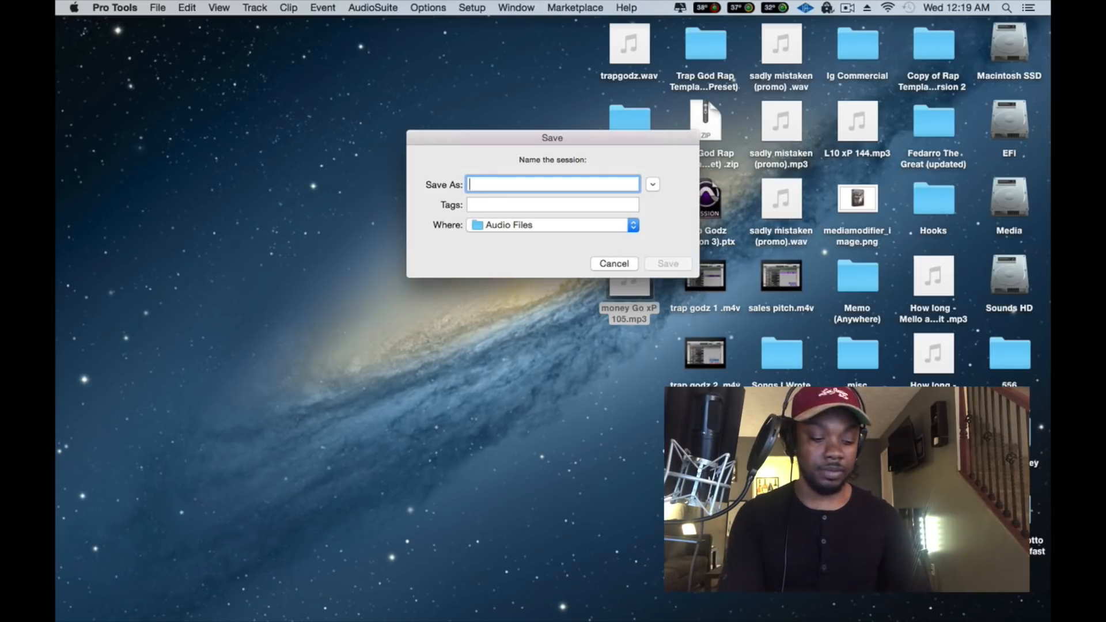
type("Test Begin")
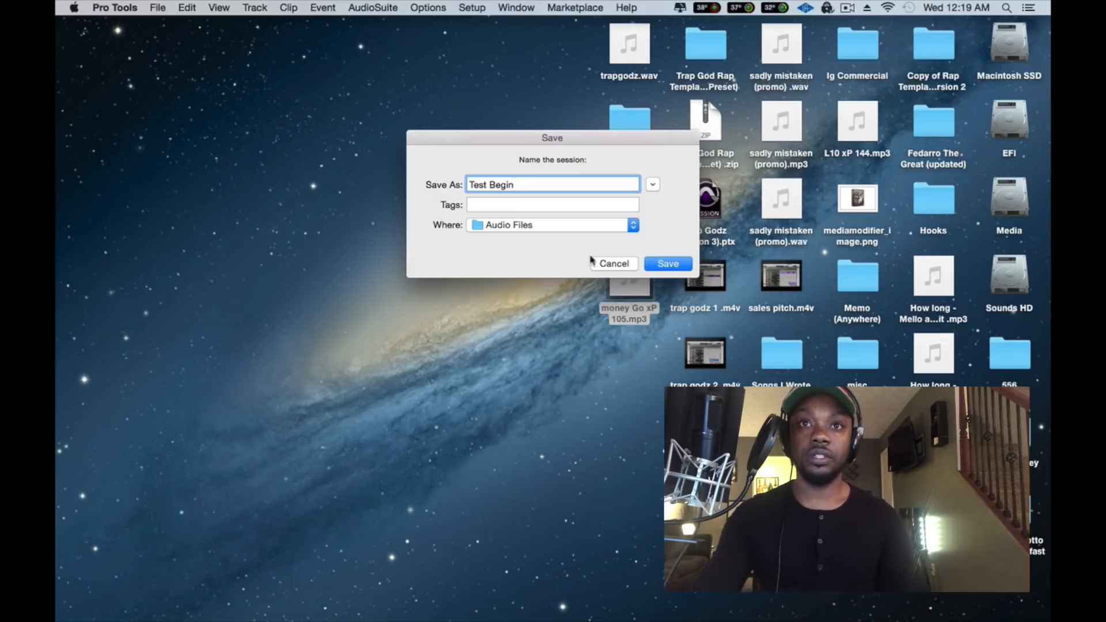
left_click(555, 226)
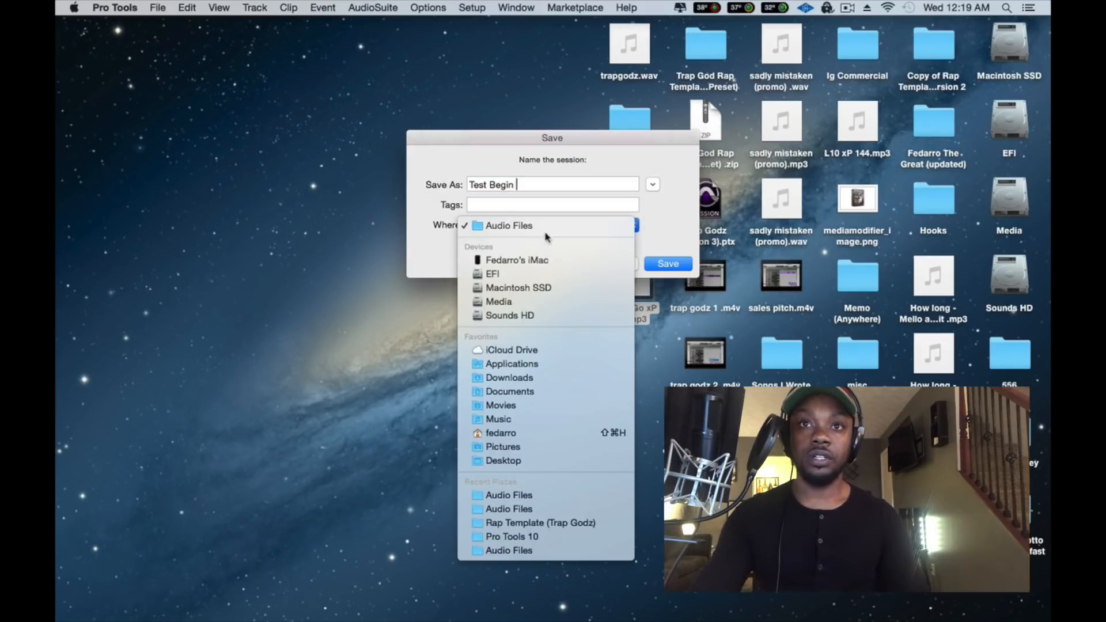
left_click(503, 461)
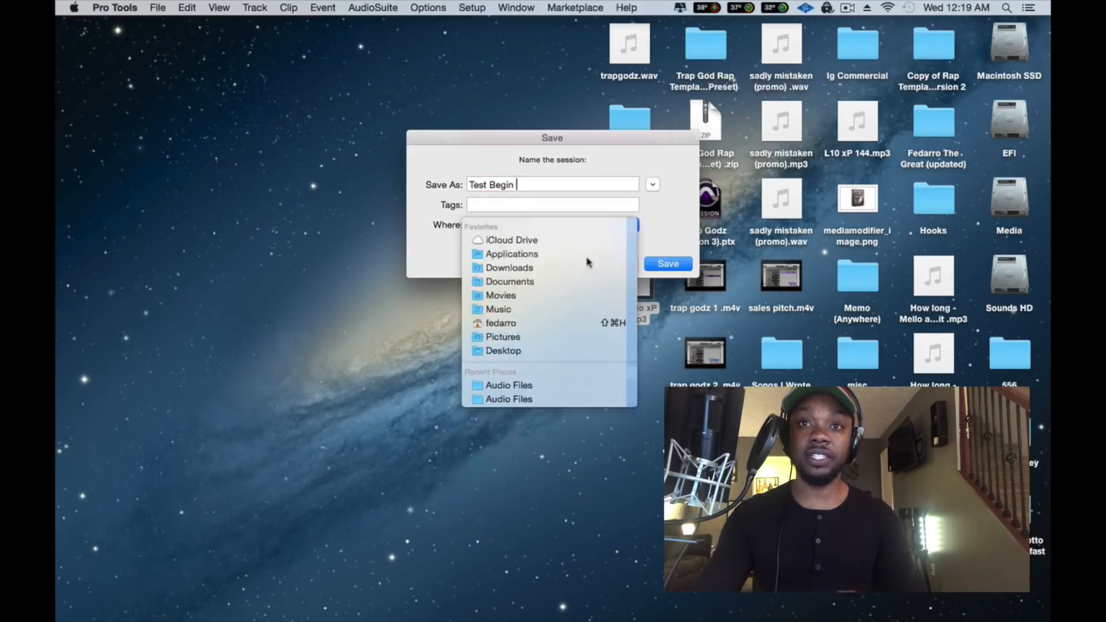
left_click(659, 267)
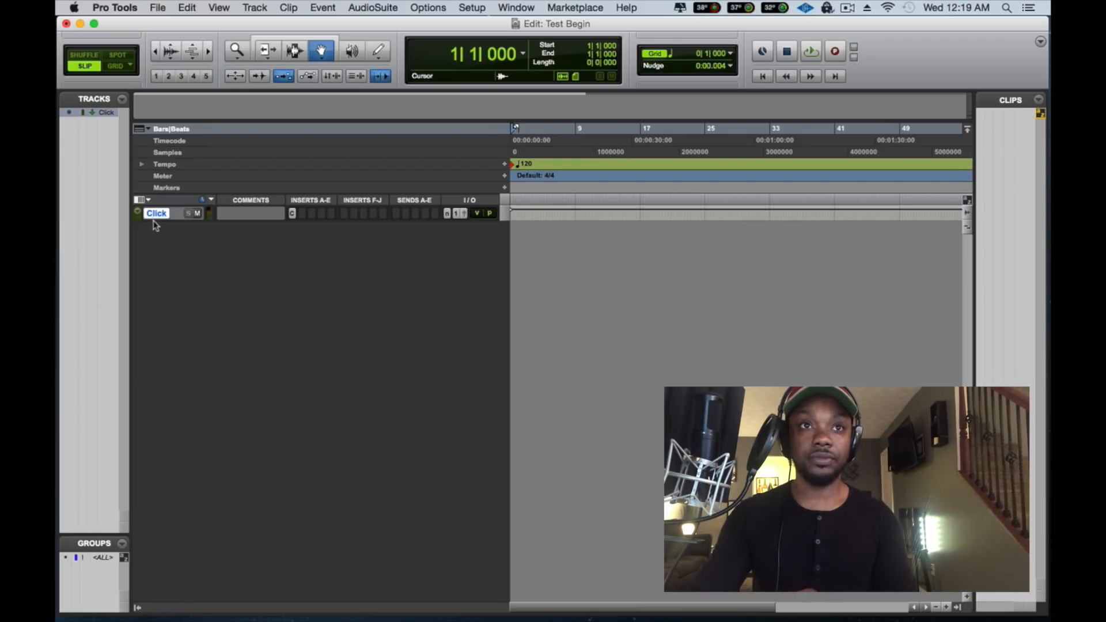
left_click_drag(150, 220, 156, 259)
Examine the bit depth and sample rate options for a new blank session without creating one
left_click(157, 8)
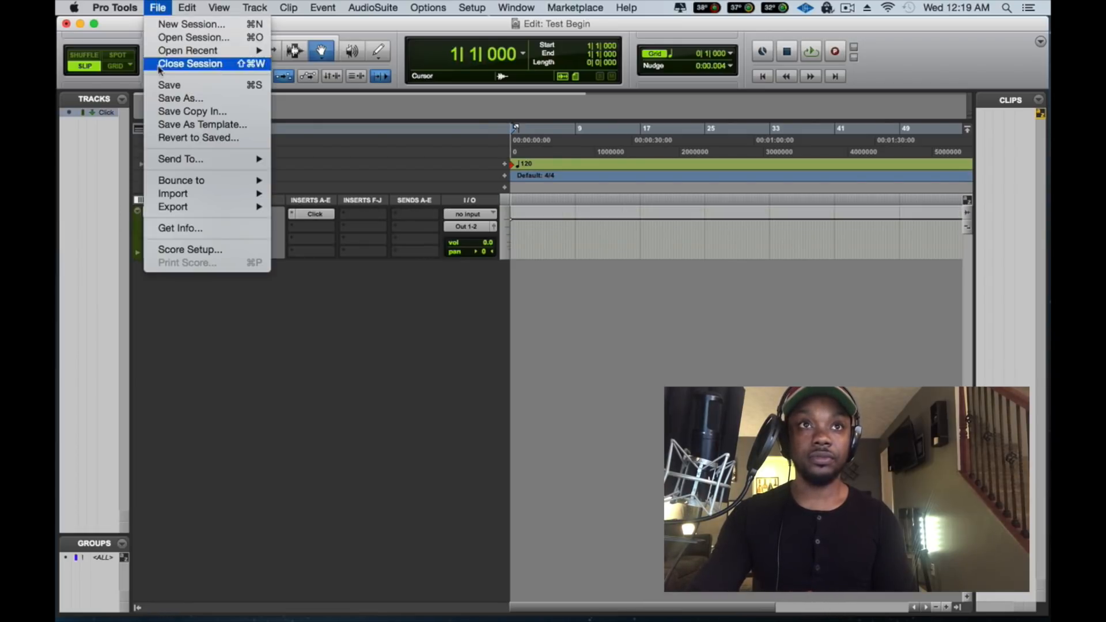
left_click(185, 23)
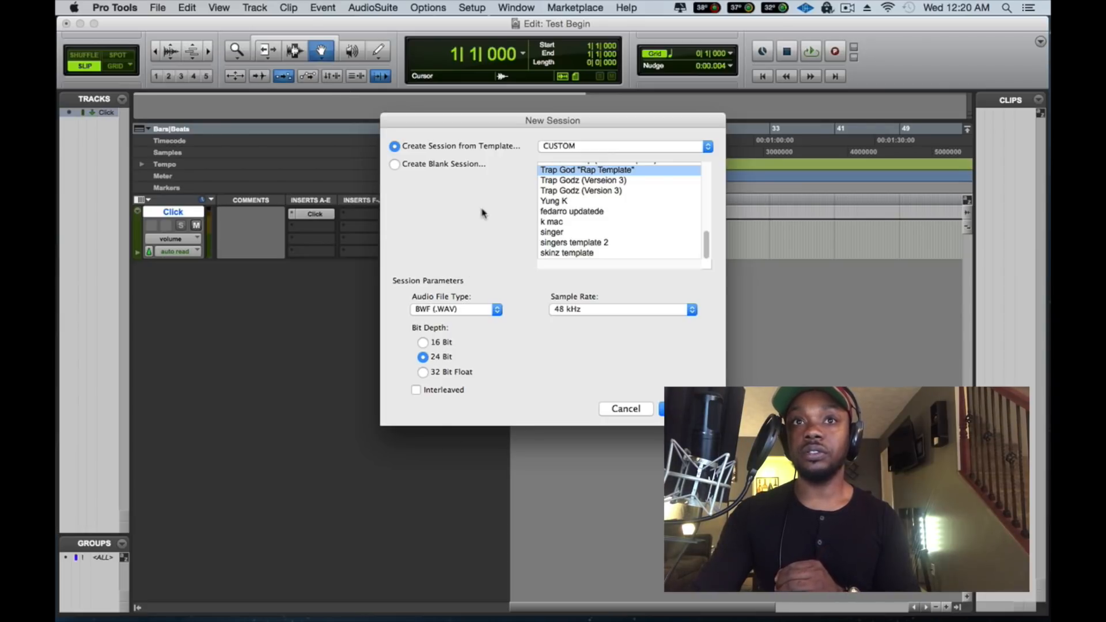
left_click(452, 163)
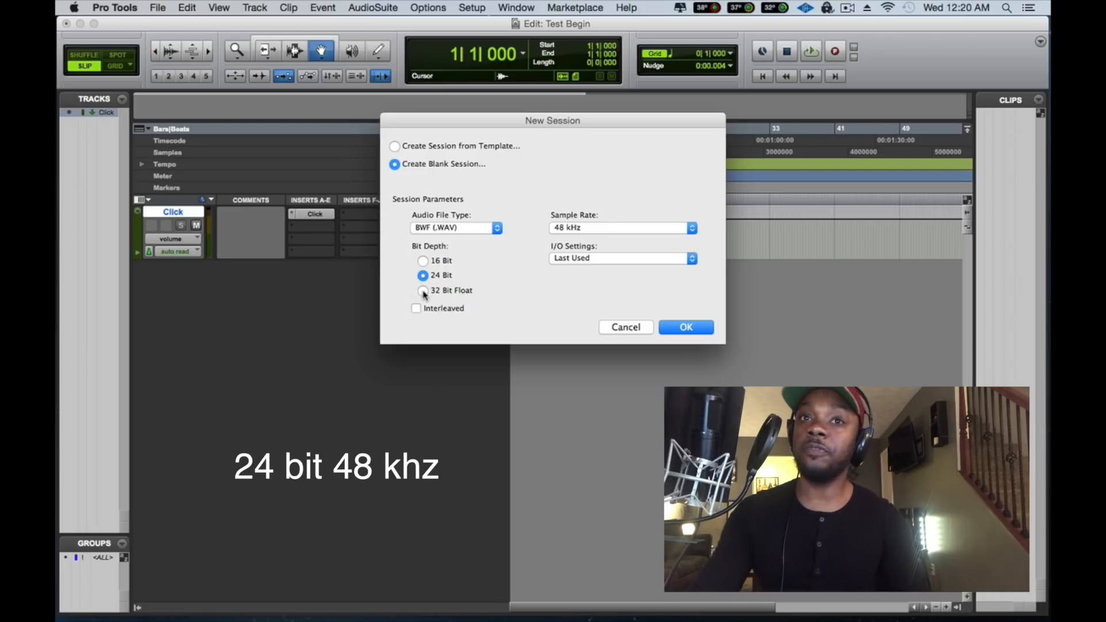
left_click(657, 228)
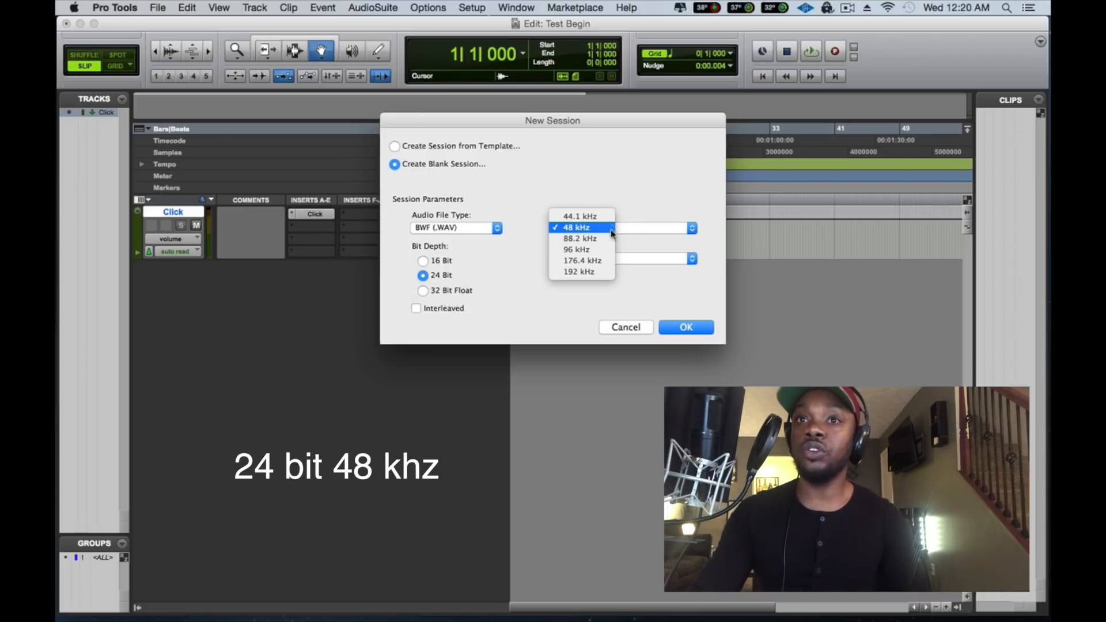
left_click(616, 157)
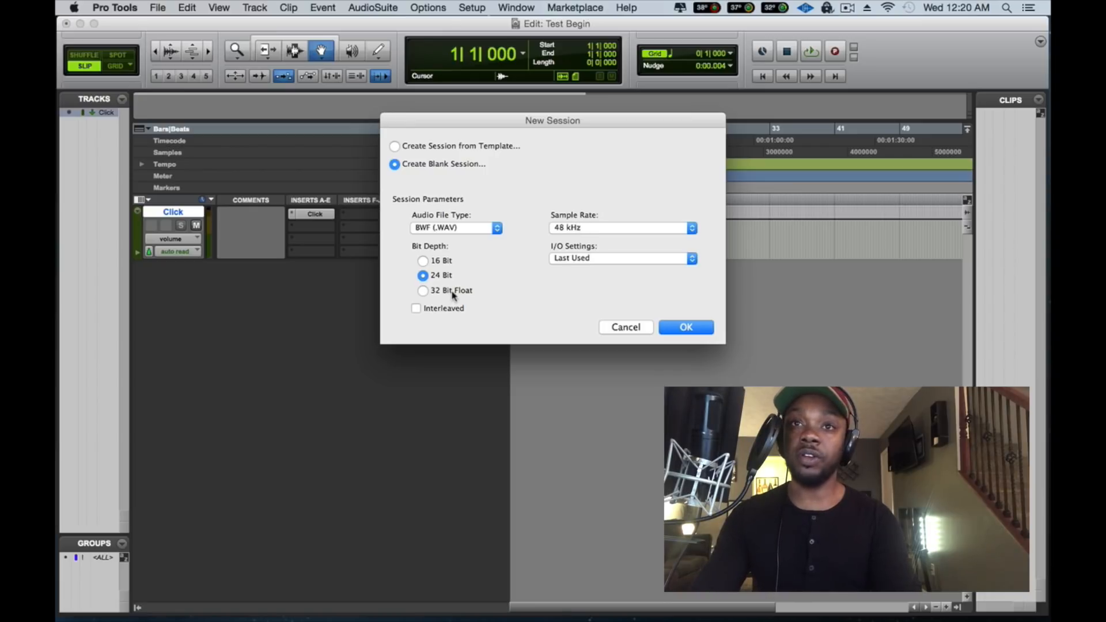
left_click(576, 227)
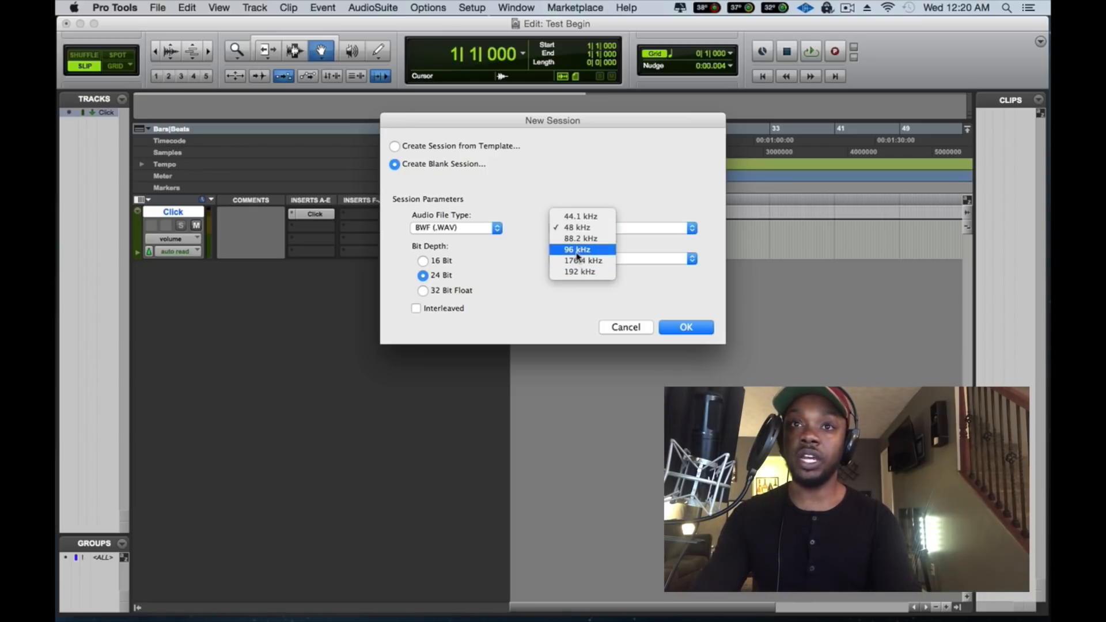
left_click(583, 190)
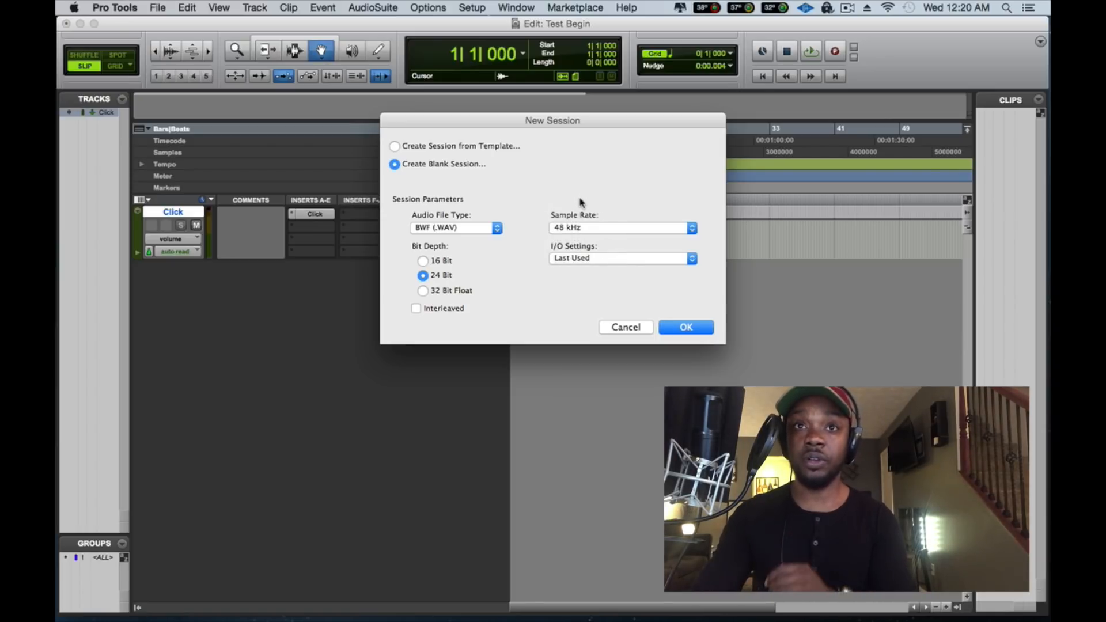
left_click(632, 328)
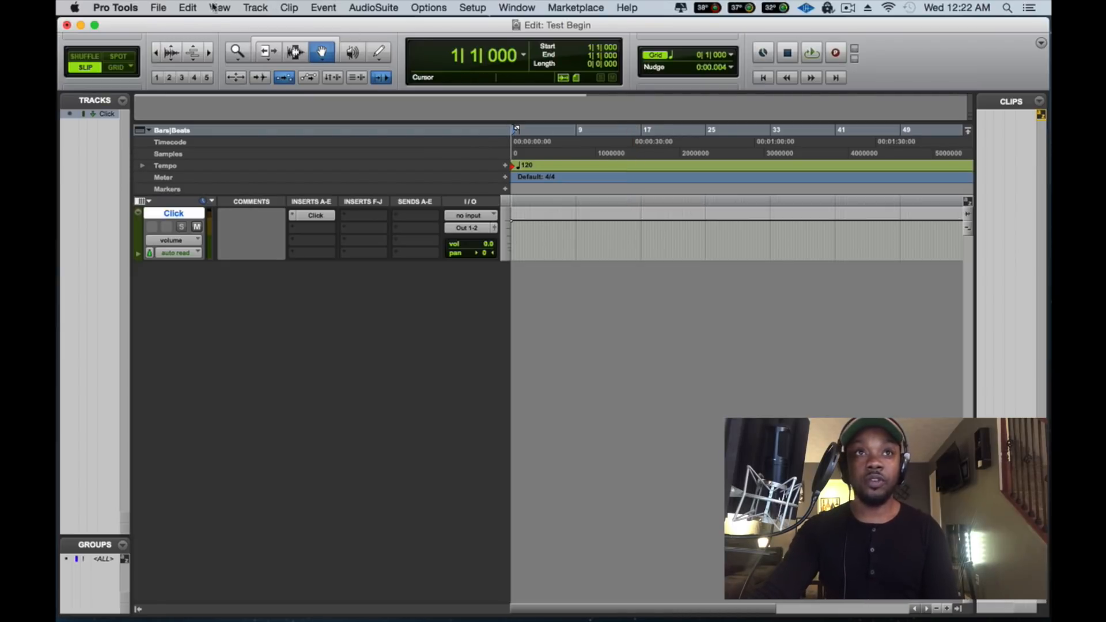
Import money Go xP 105.mp3 from the Desktop, converted into the session's Audio Files folder, onto a new track at Session Start
left_click(158, 8)
mouse_move(184, 194)
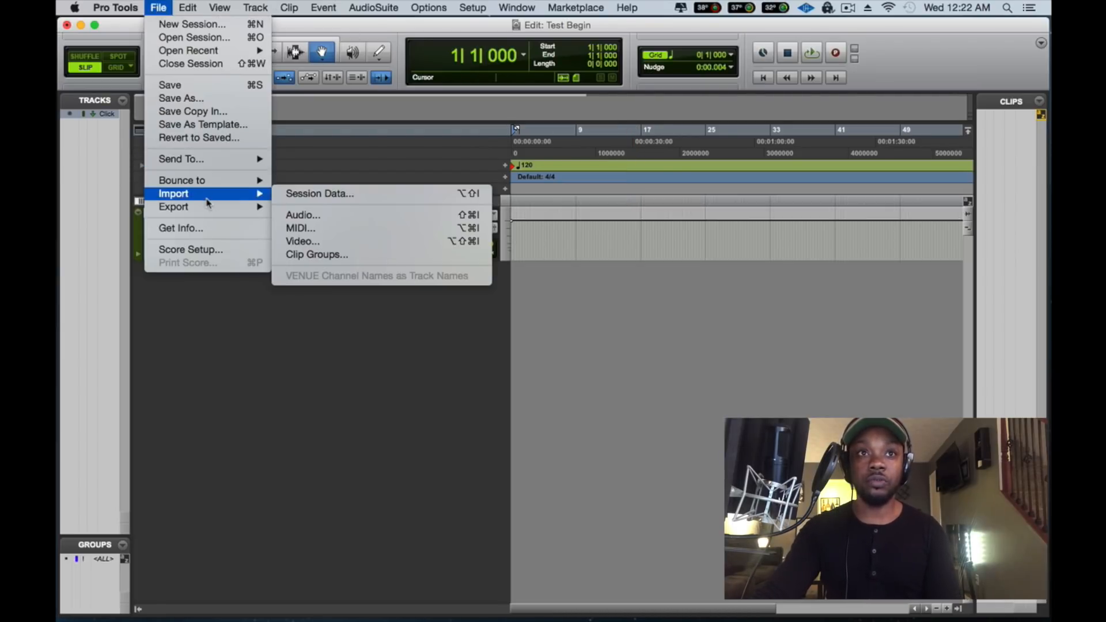
left_click(315, 215)
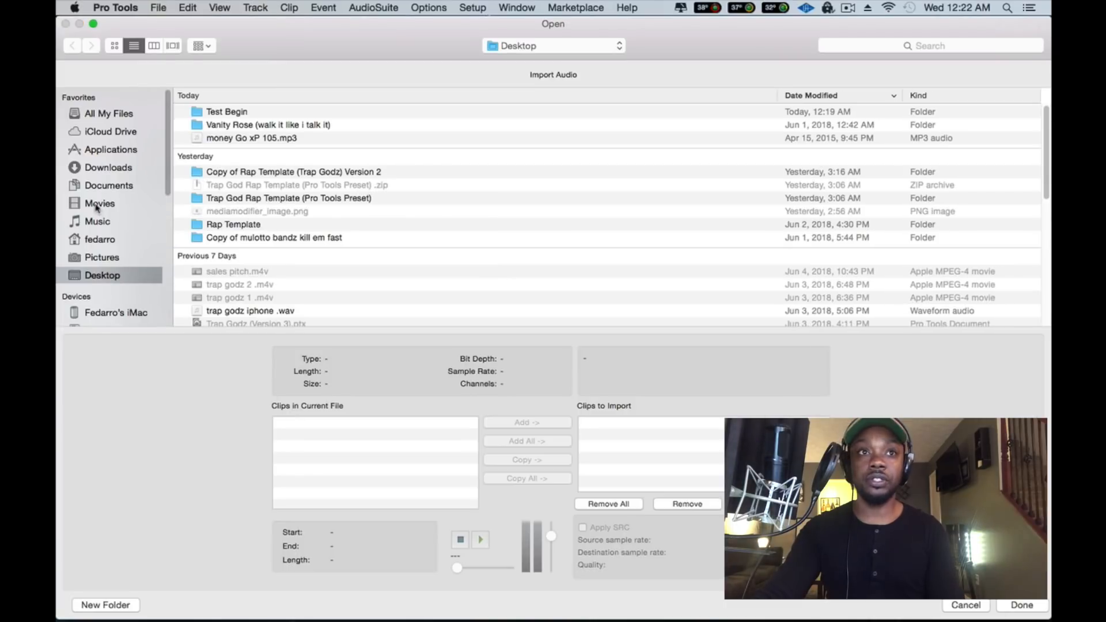
left_click(229, 139)
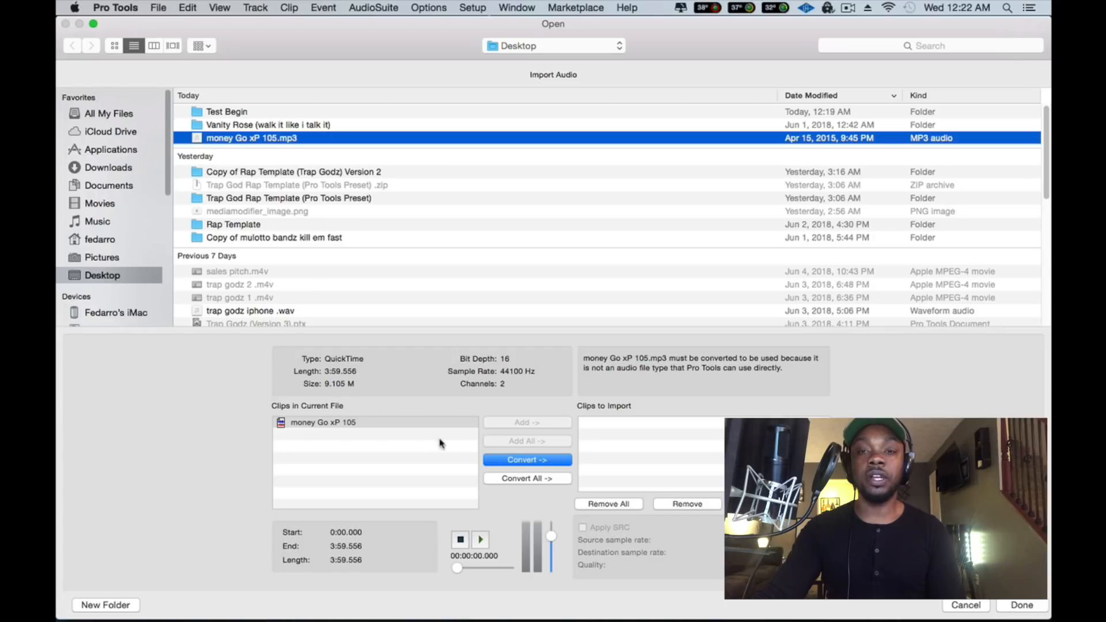
left_click(504, 464)
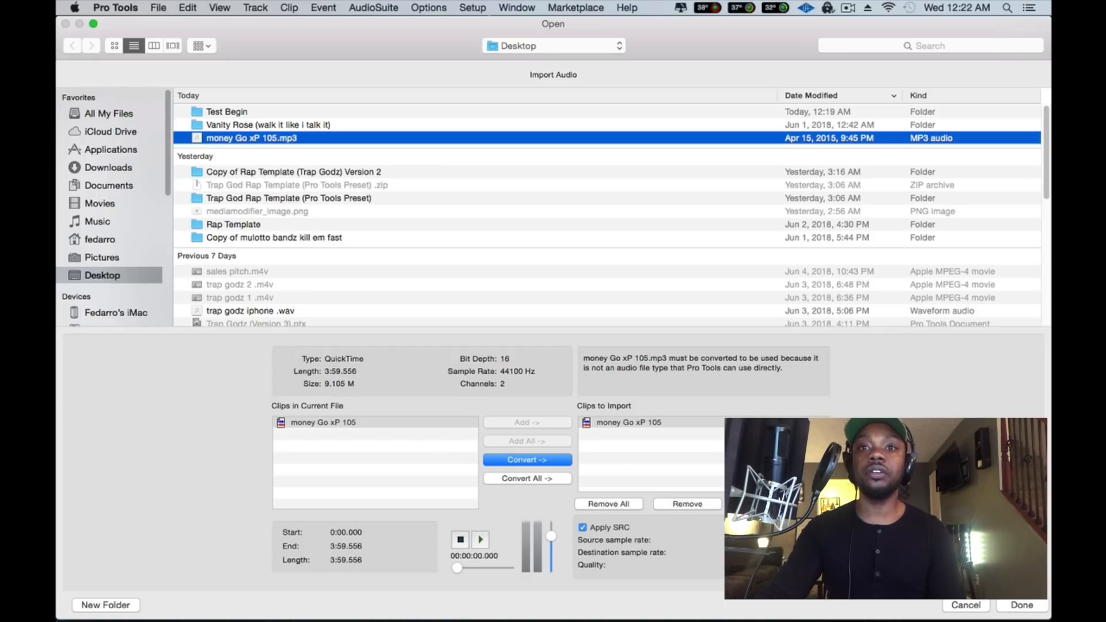
left_click(1013, 610)
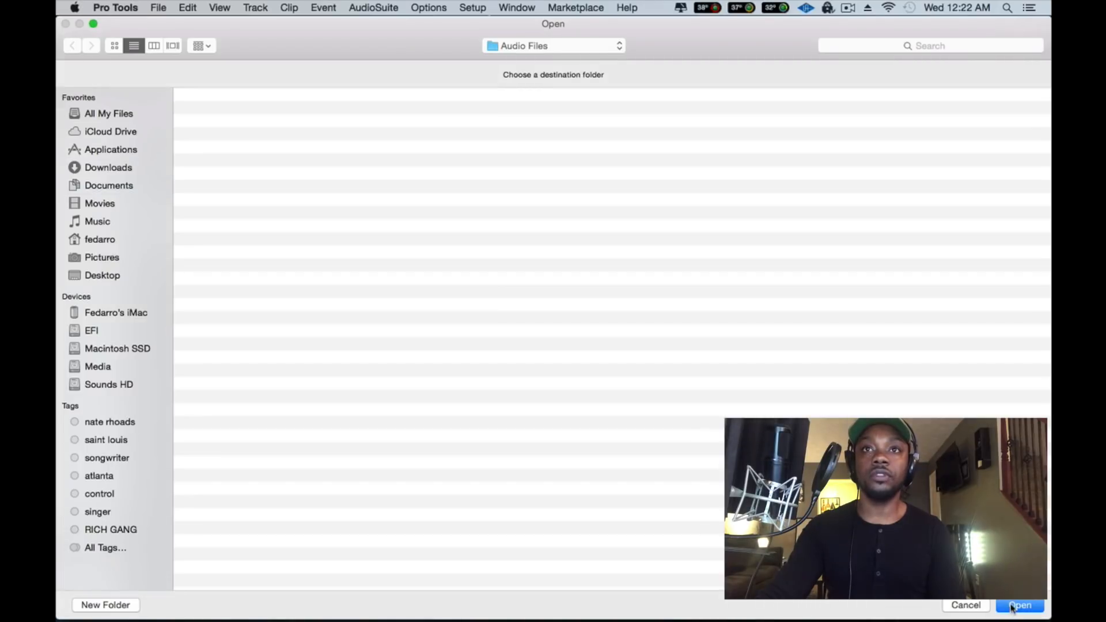
left_click(1014, 606)
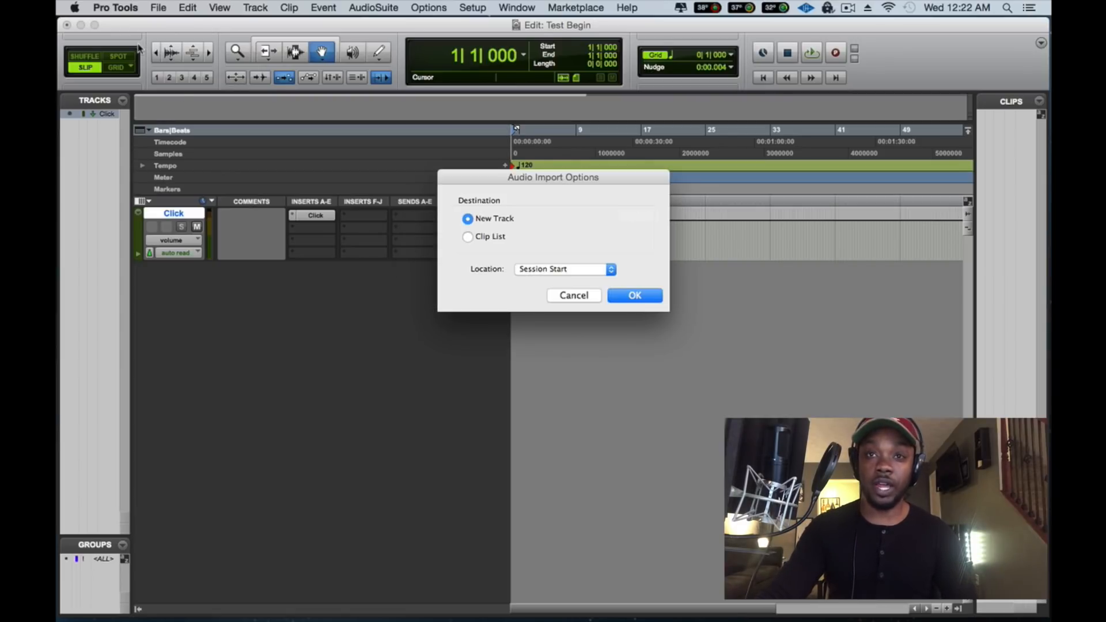
left_click(635, 295)
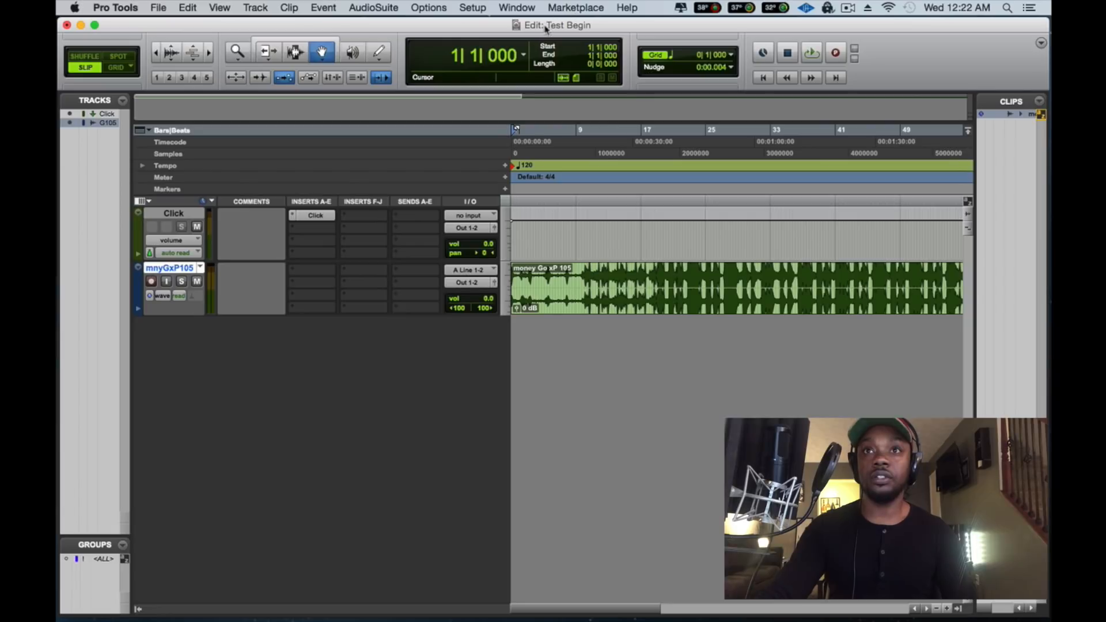
Bring an audio file in directly from the Mac desktop as a second beat track and align its clip to the session start
left_click_drag(546, 28, 122, 28)
left_click_drag(636, 277, 231, 415)
left_click_drag(213, 23, 677, 5)
left_click(117, 24)
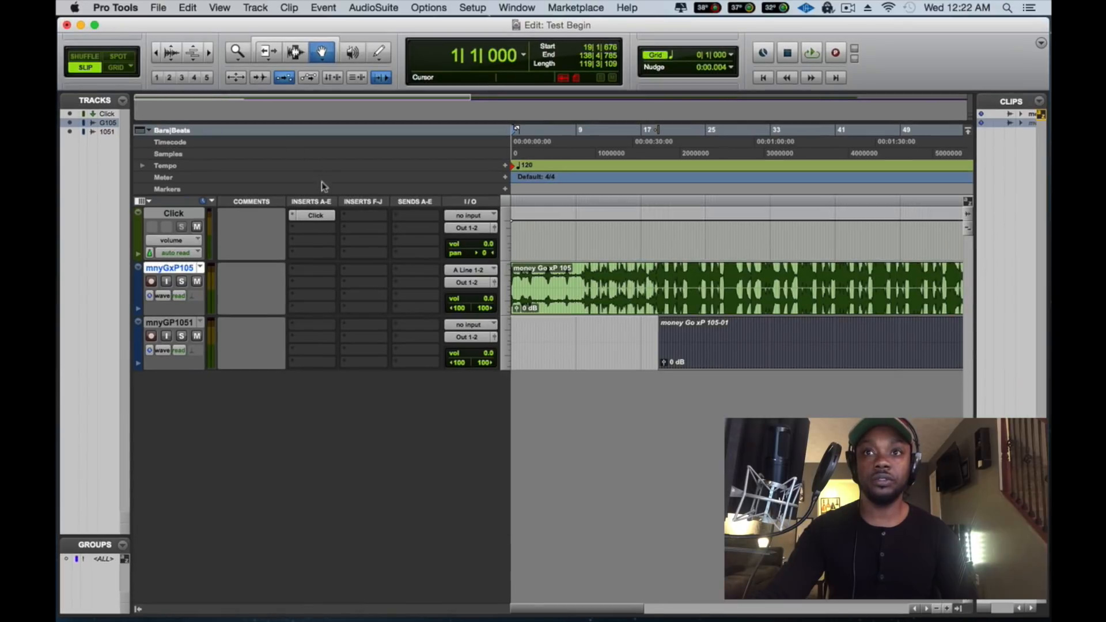
left_click_drag(801, 353, 536, 346)
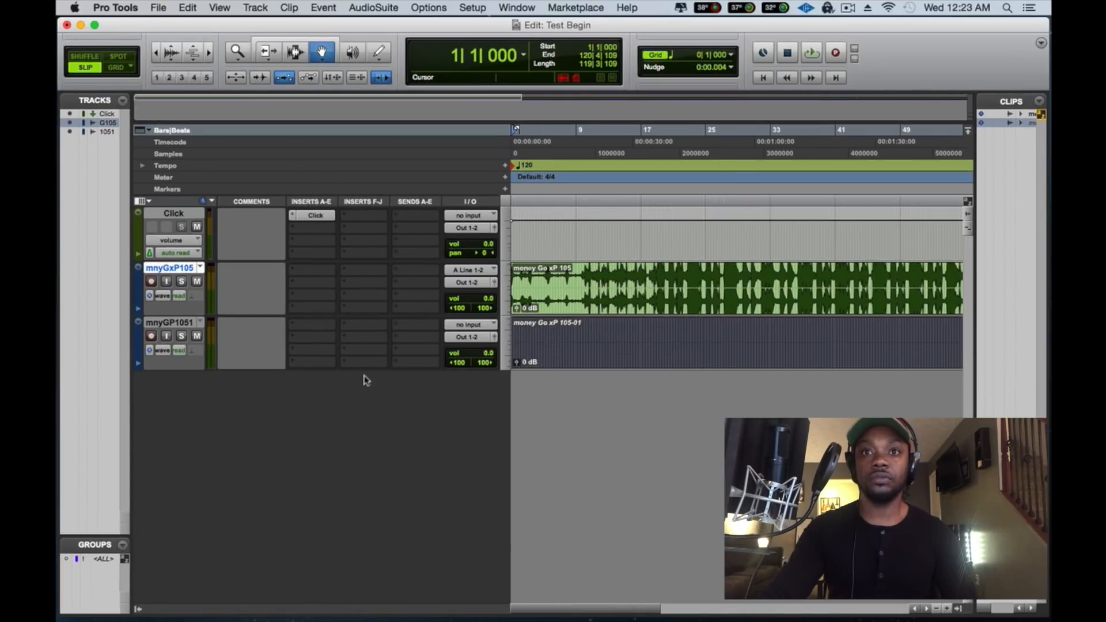
Delete the duplicate beat track below the first one, including its active clip
right_click(169, 323)
left_click(199, 421)
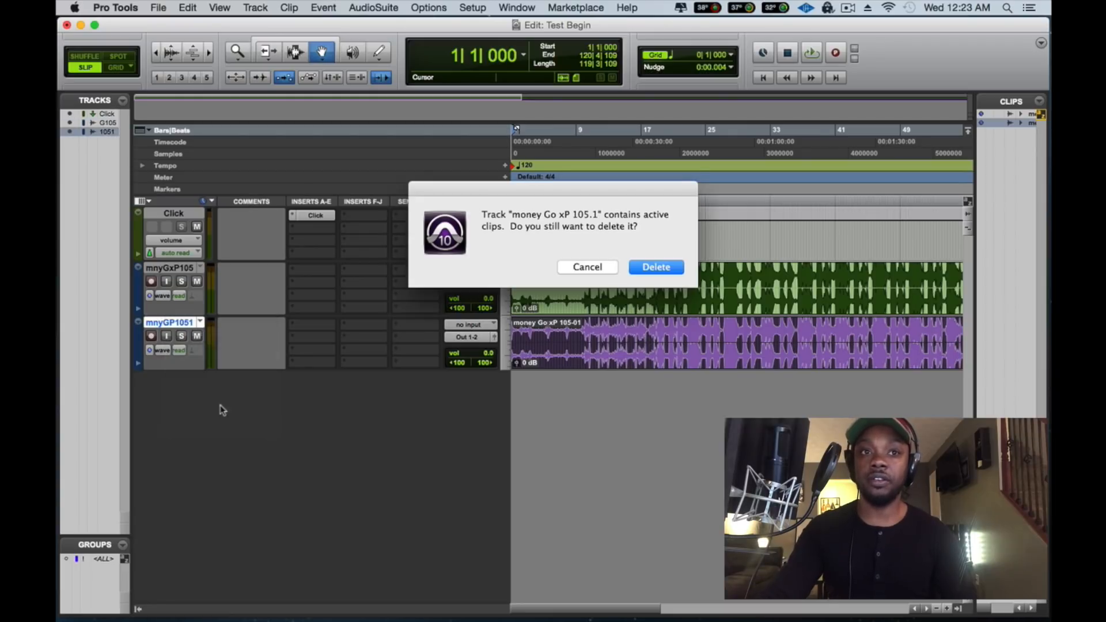
left_click(657, 269)
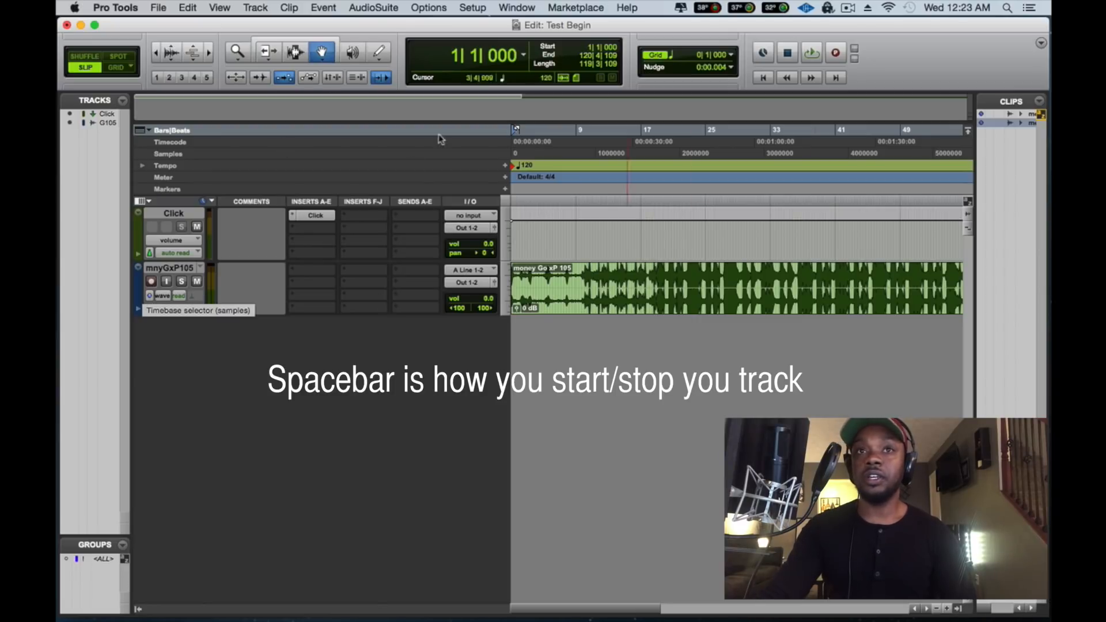
Play and stop the beat from the session start, toggling the Click track's mute to hear the metronome
key("space")
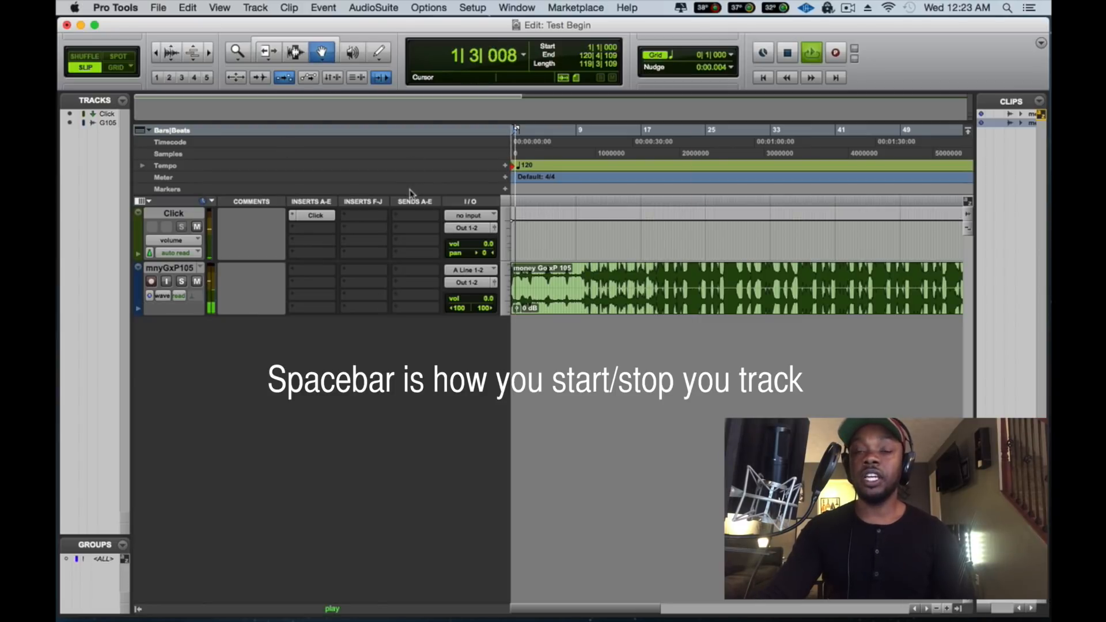
key("space")
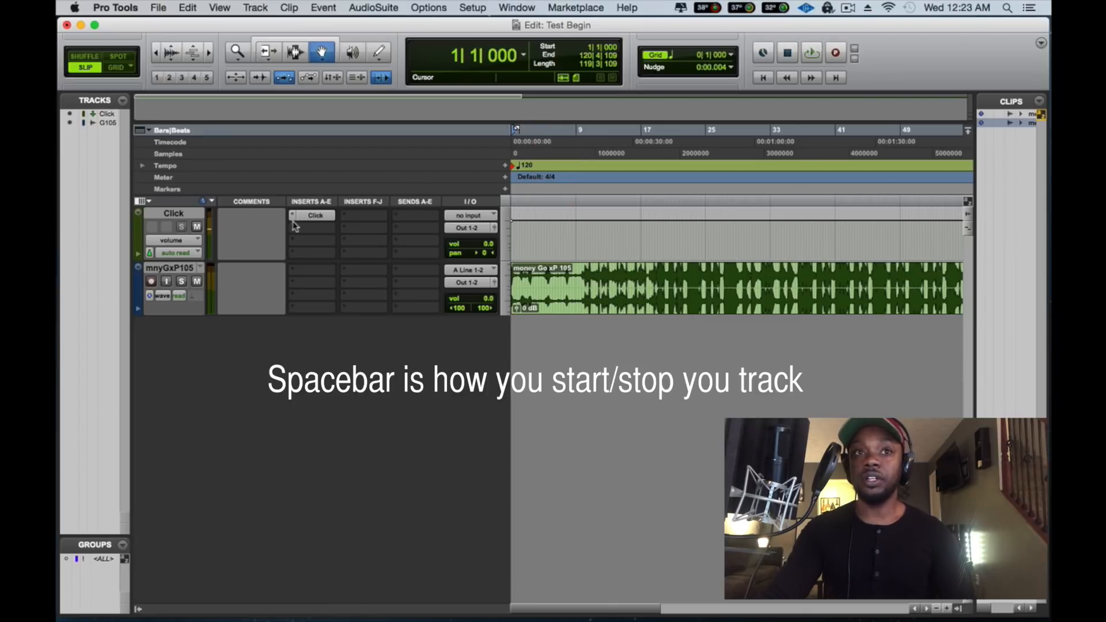
key("space")
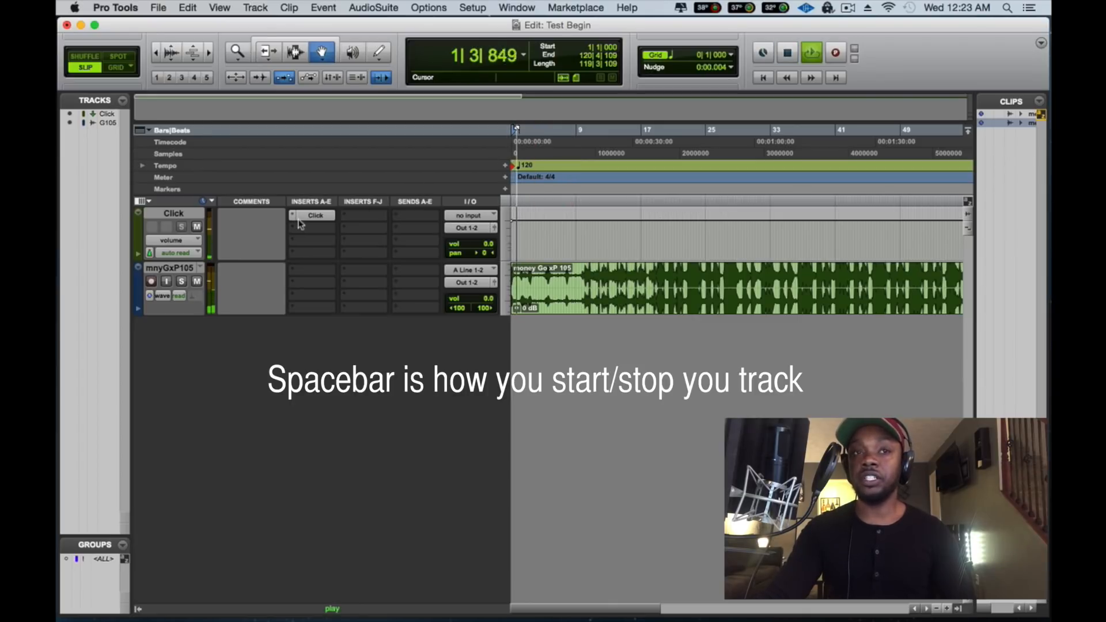
left_click(196, 227)
left_click(196, 227)
key("space")
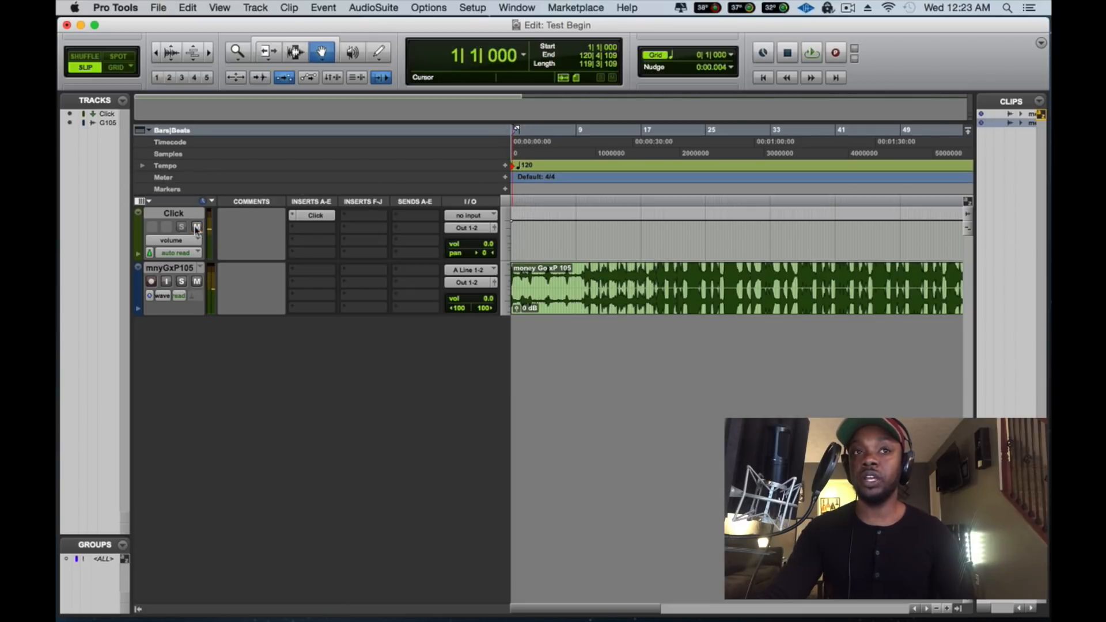
Mute the Click track and play back the beat without the metronome
left_click(196, 227)
key("space")
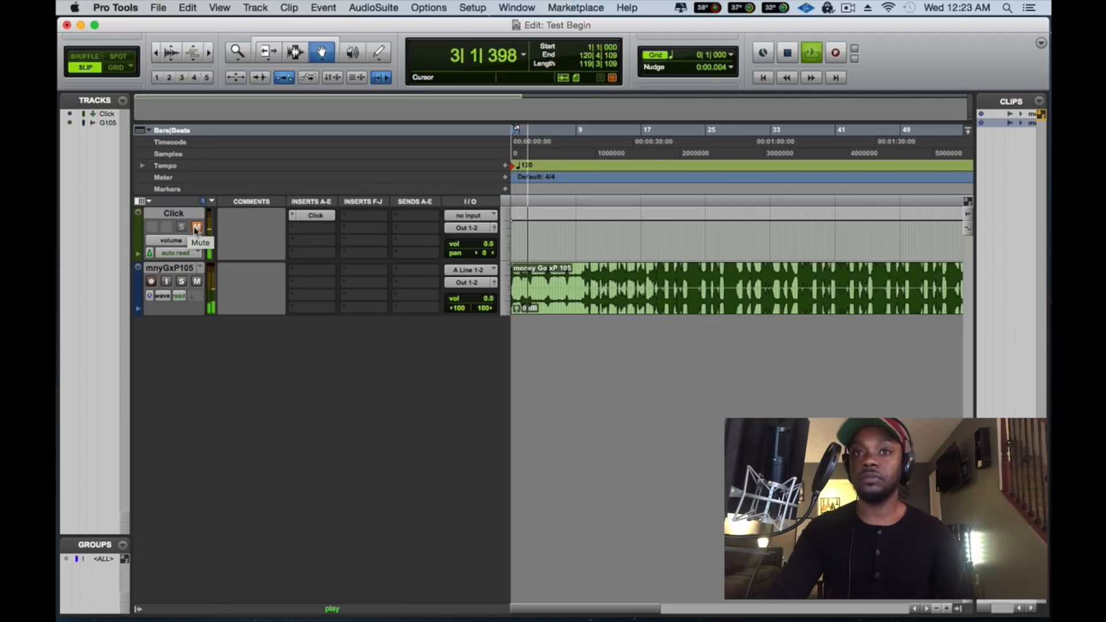
key("space")
Examine the available audio devices in the Playback Engine settings, keeping Universal Audio Apollo selected
left_click(472, 7)
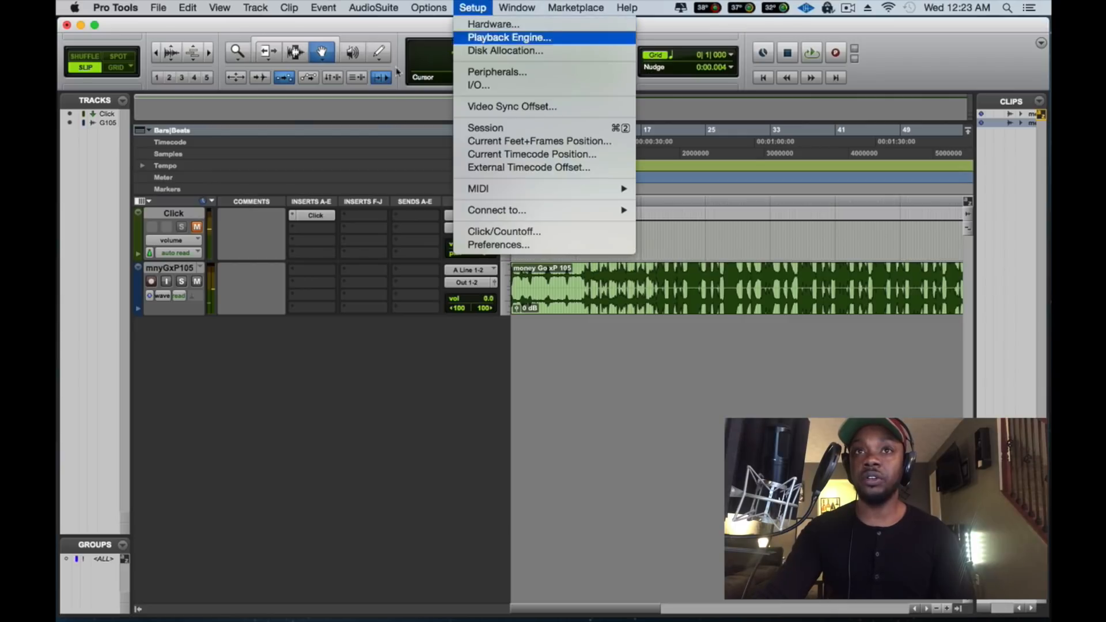
left_click(491, 37)
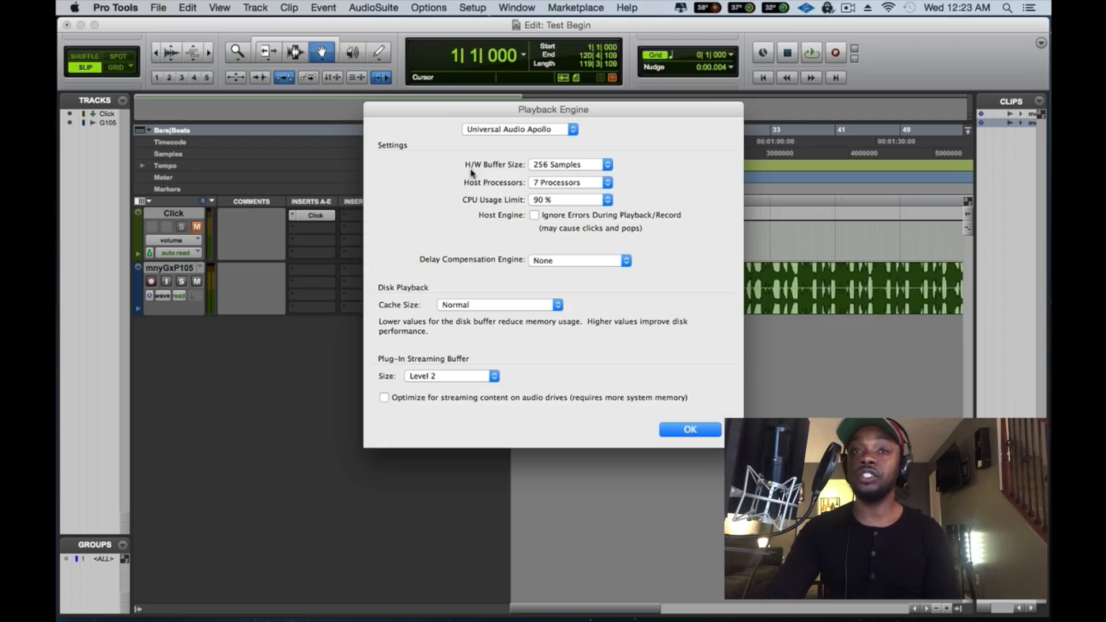
left_click(532, 132)
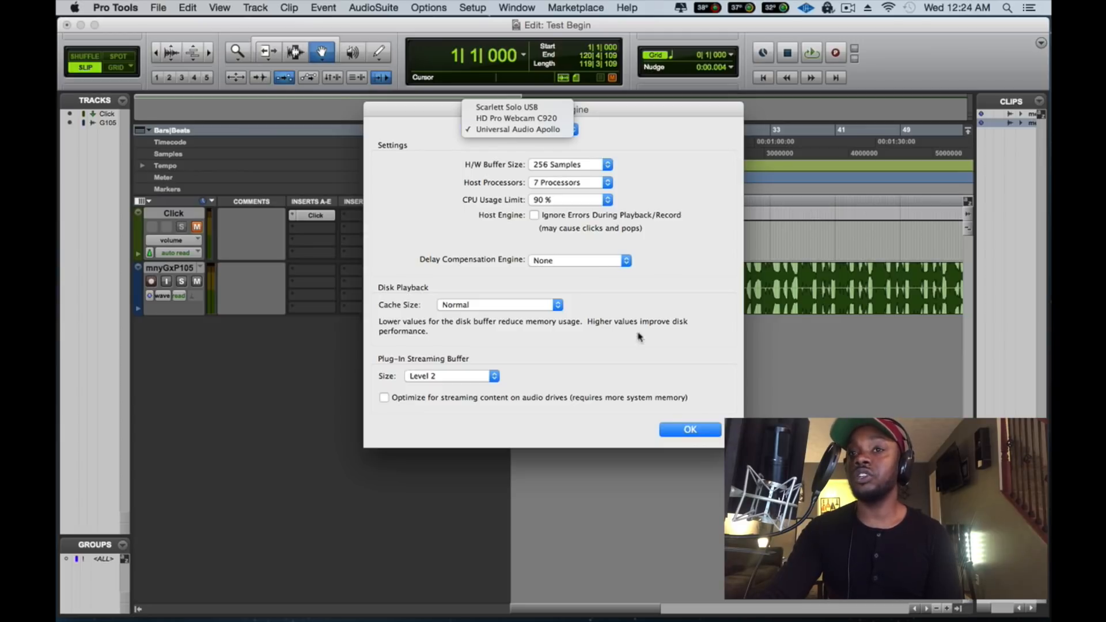
left_click(651, 387)
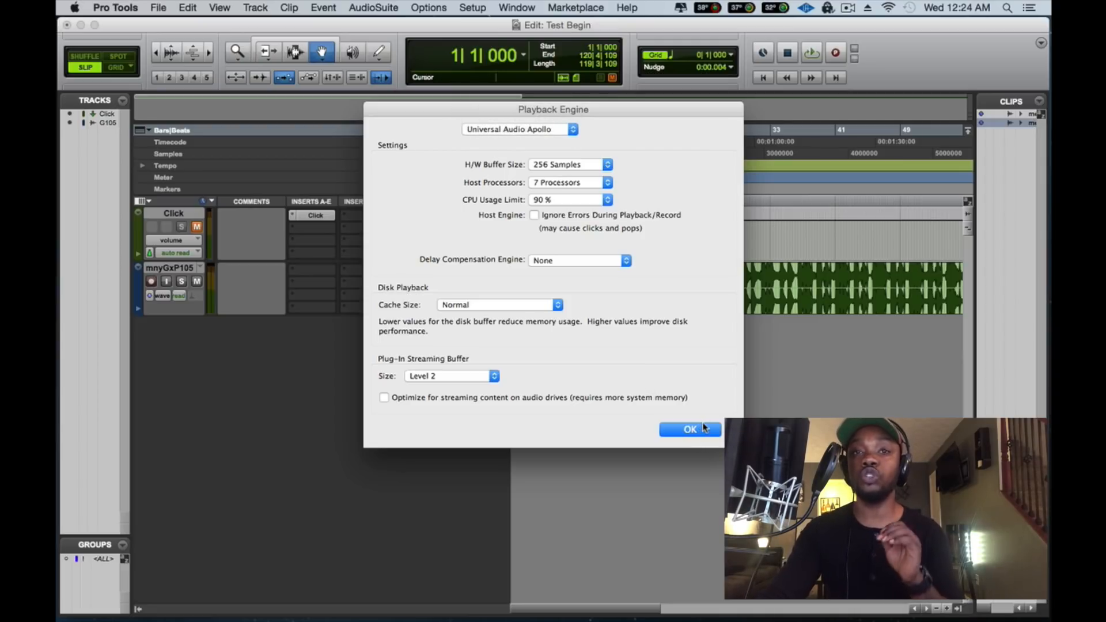
left_click(690, 429)
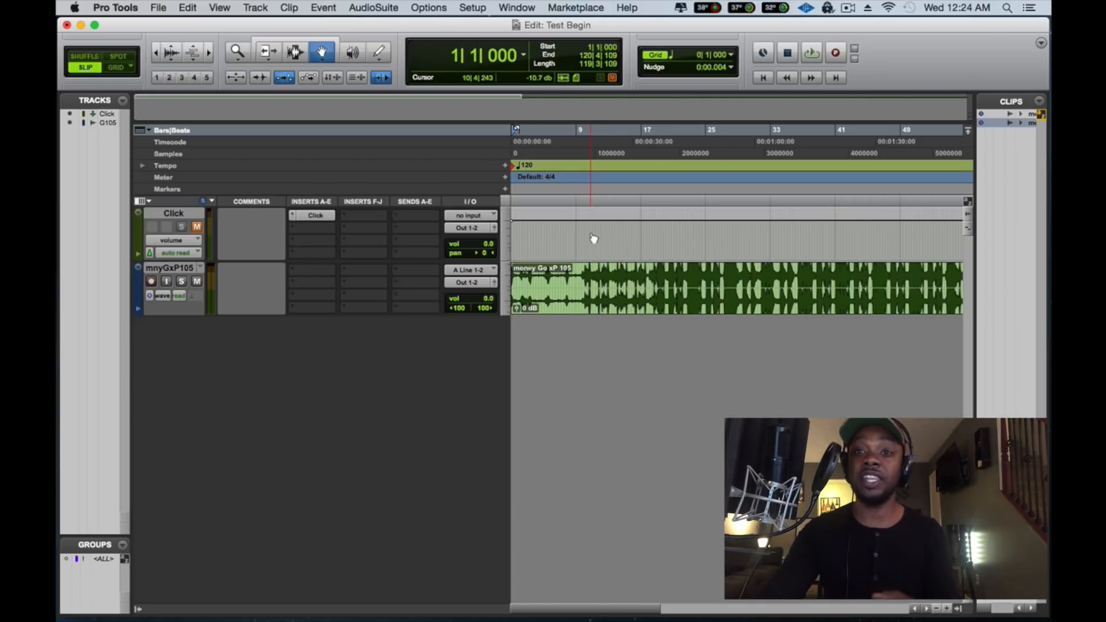
Return to the session start and show the MIDI Controls in the Edit window toolbar
key("Return")
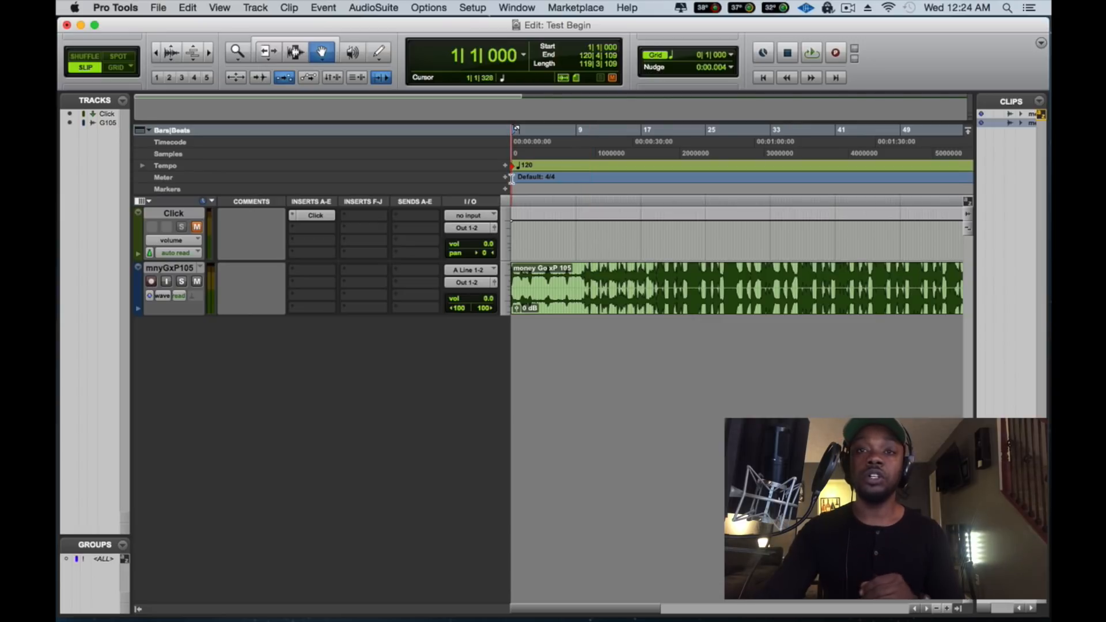
right_click(919, 57)
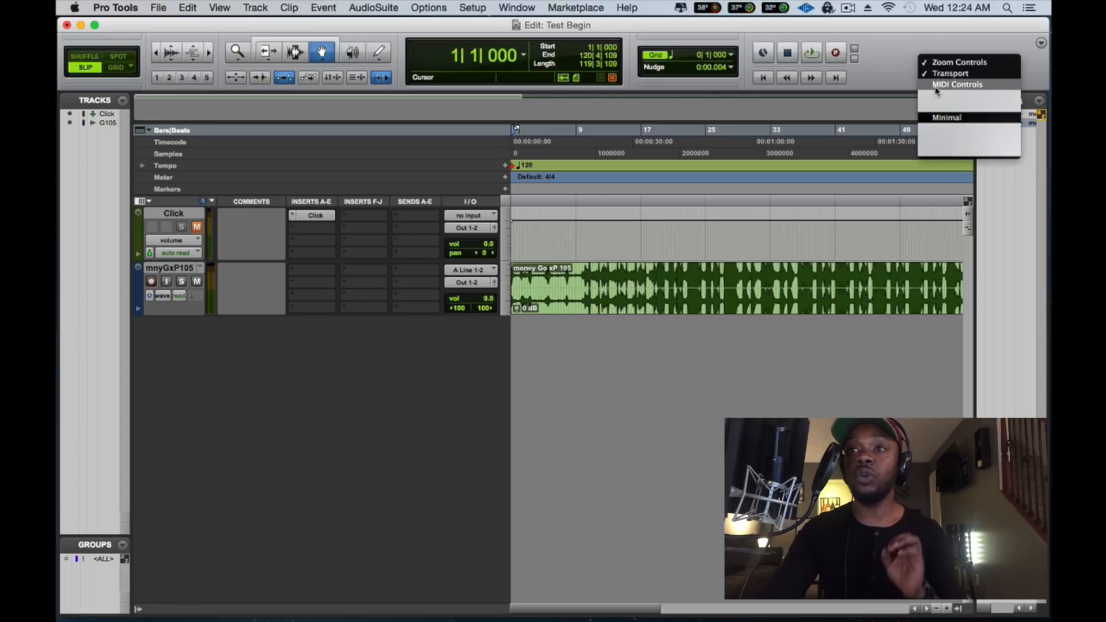
right_click(904, 58)
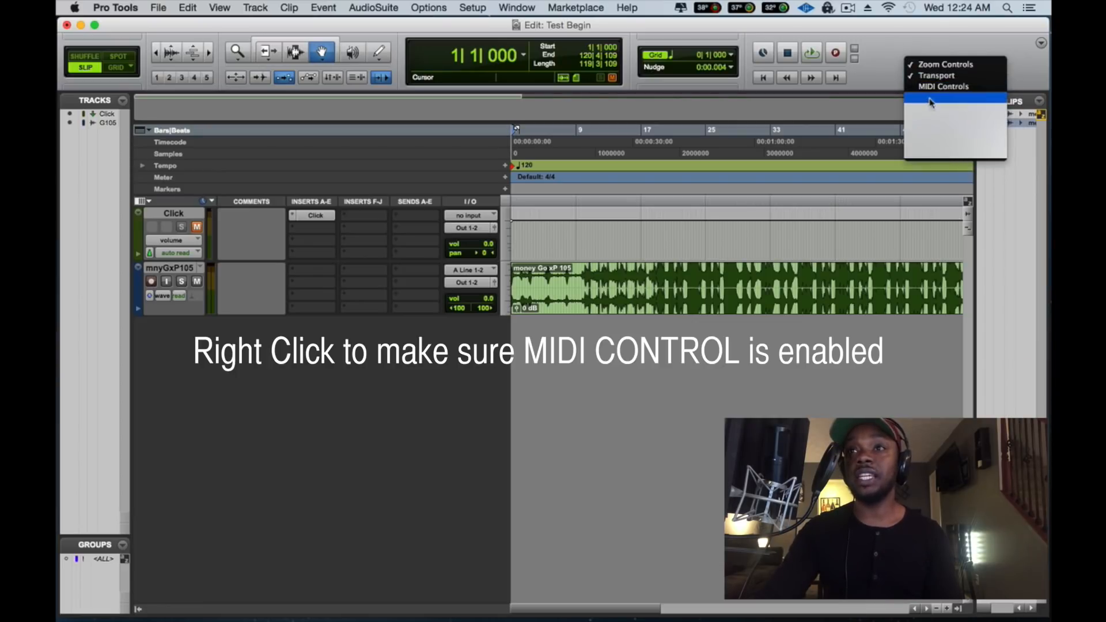
left_click(933, 86)
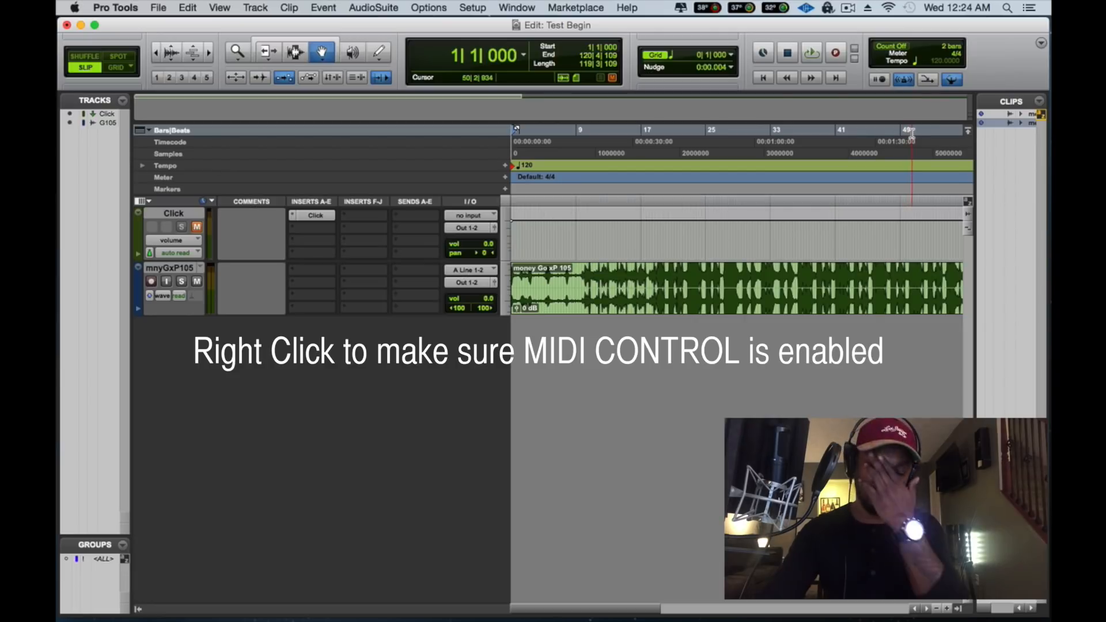
Toggle the Conductor track off and on to compare the manual tempo with the tempo ruler, leaving it on
left_click(953, 82)
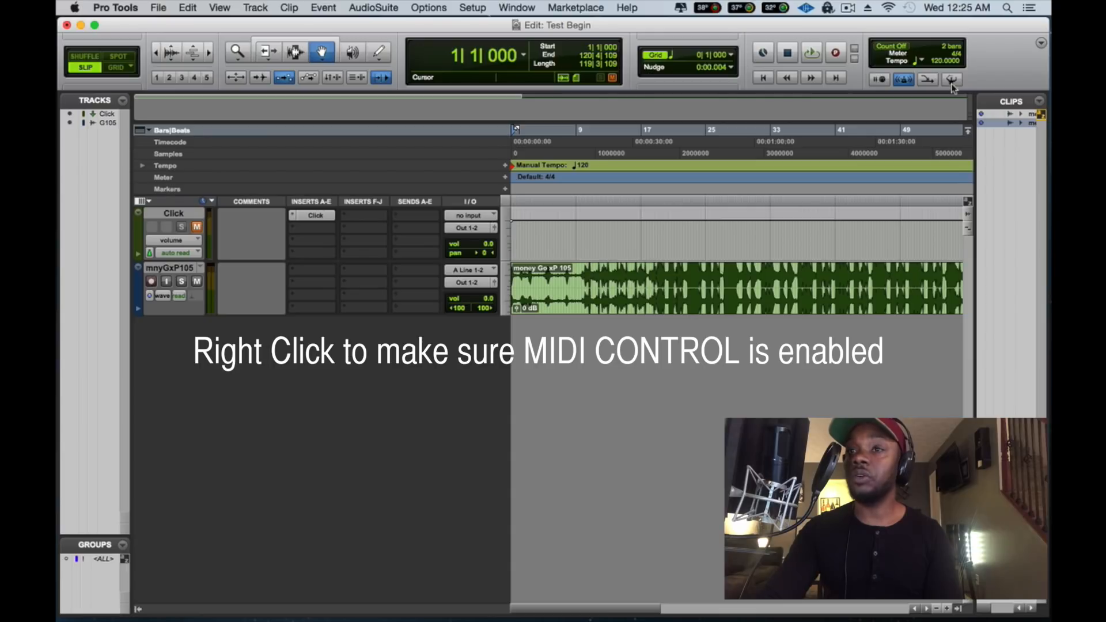
left_click(952, 82)
left_click(953, 81)
left_click(953, 82)
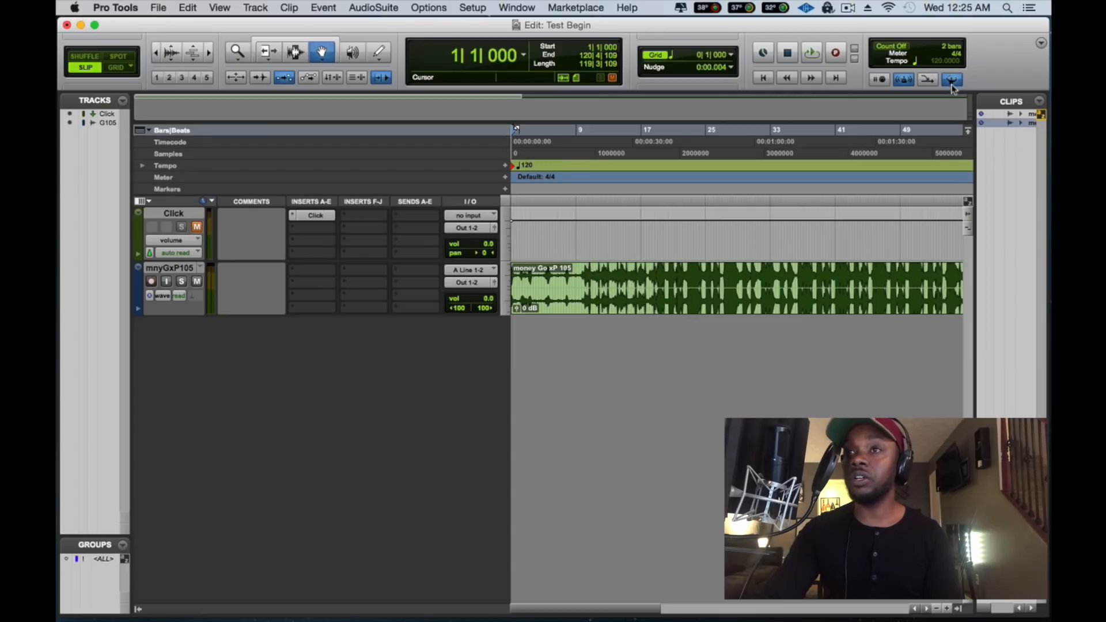
left_click(952, 81)
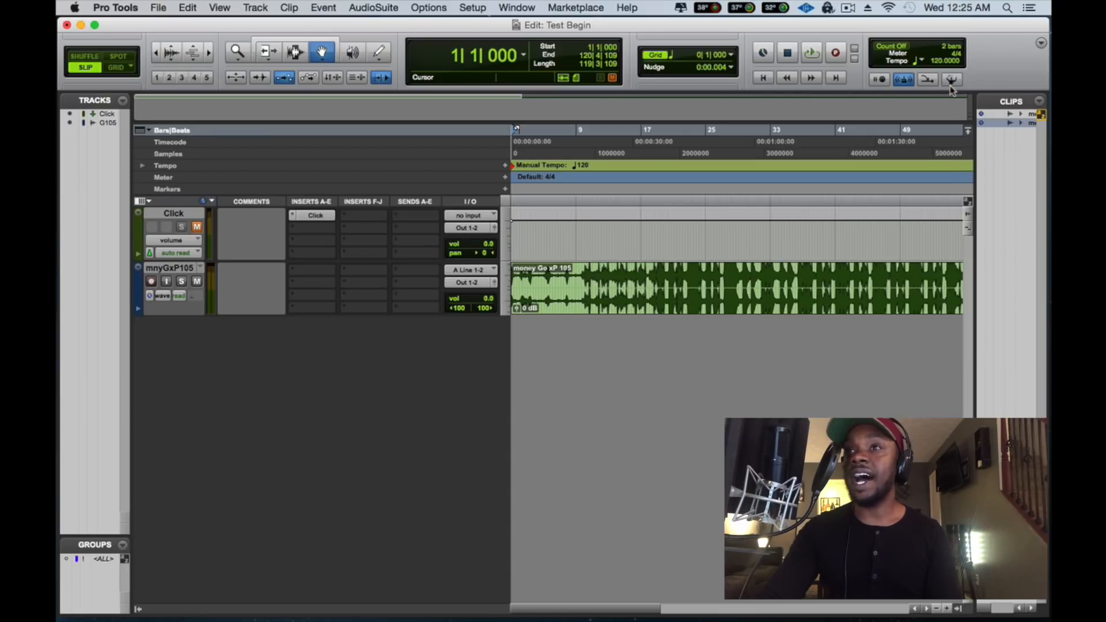
left_click(953, 82)
left_click(952, 81)
left_click(952, 82)
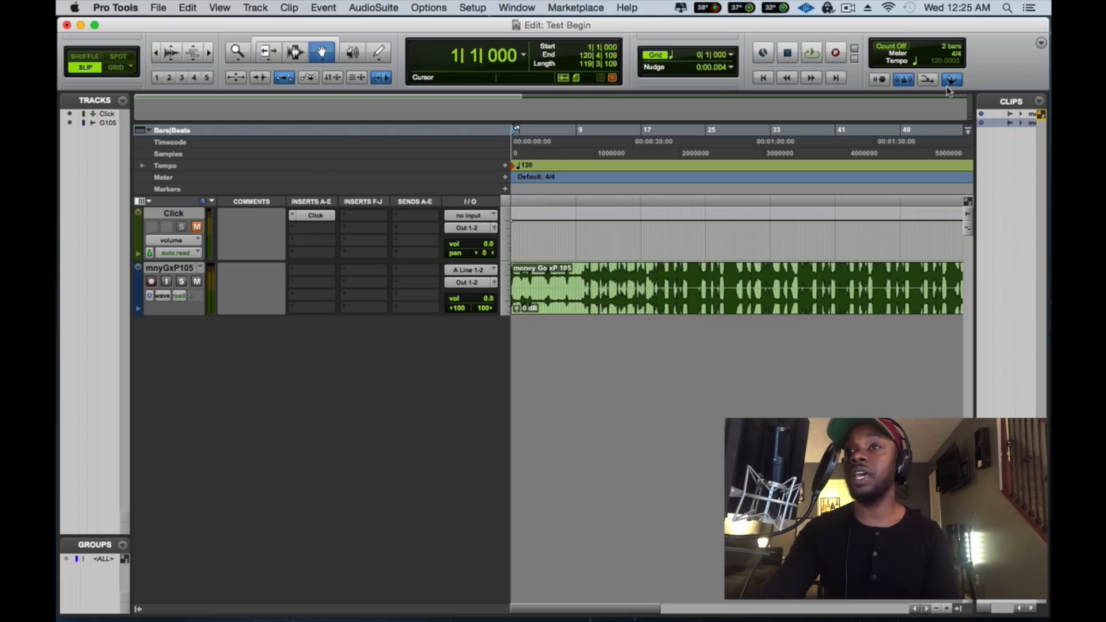
left_click(951, 82)
left_click(944, 64)
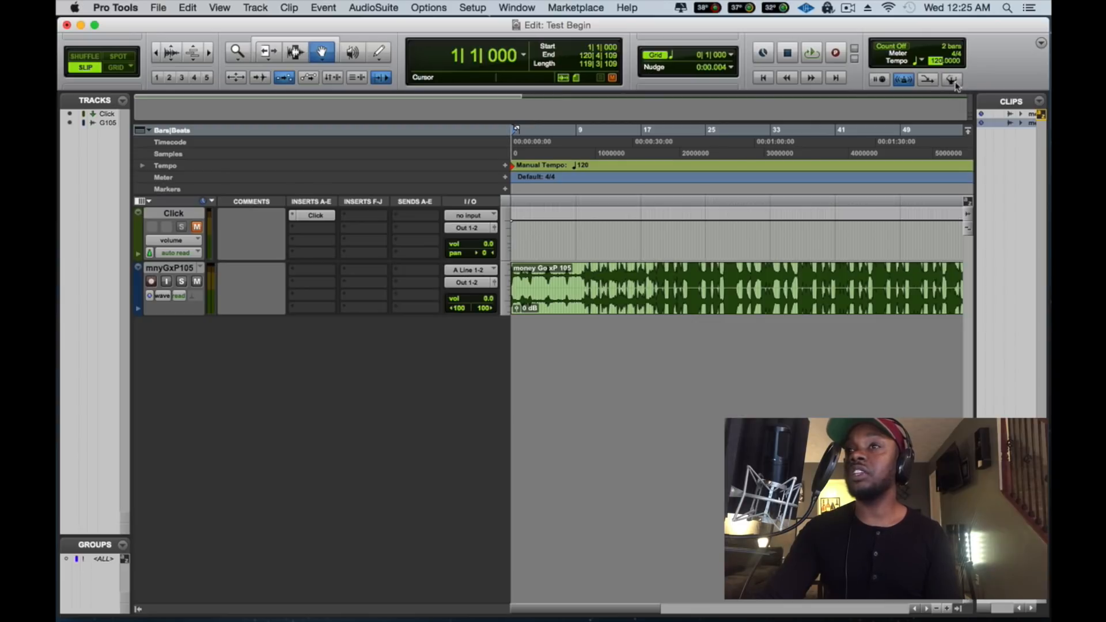
left_click(953, 81)
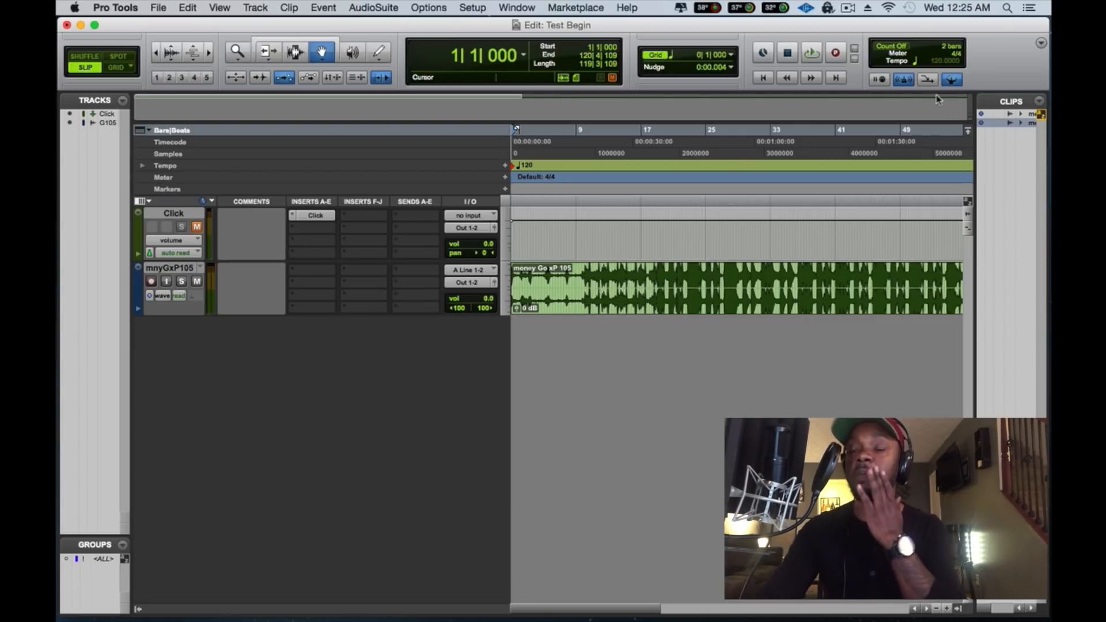
Review the Click/Countoff options, keeping the click during play and record and a 2-bar countoff only during record
double_click(901, 81)
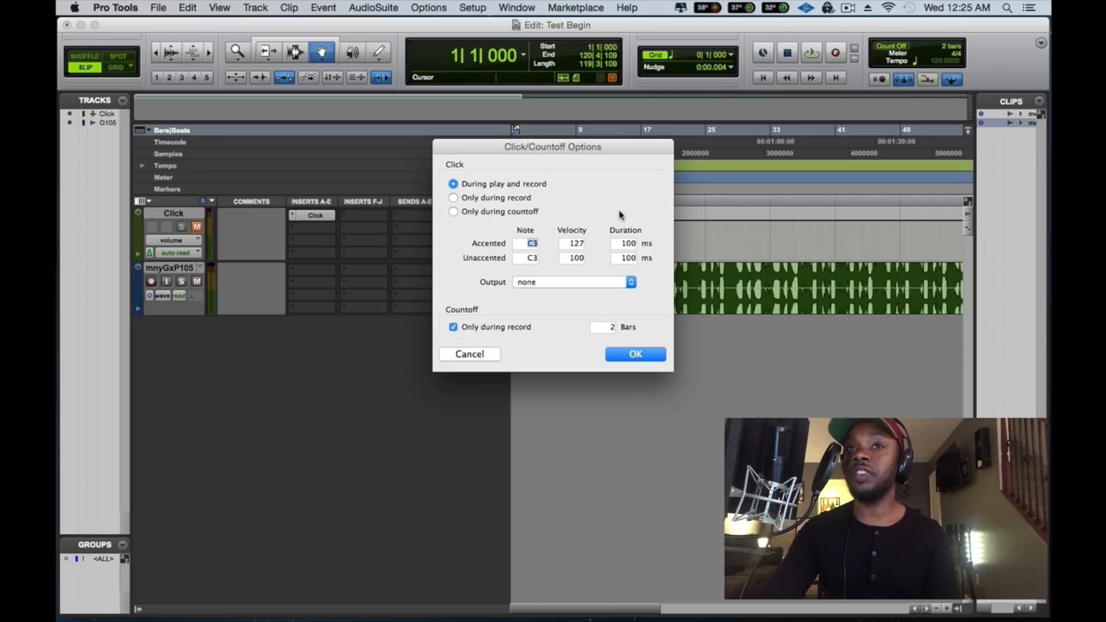
left_click(615, 354)
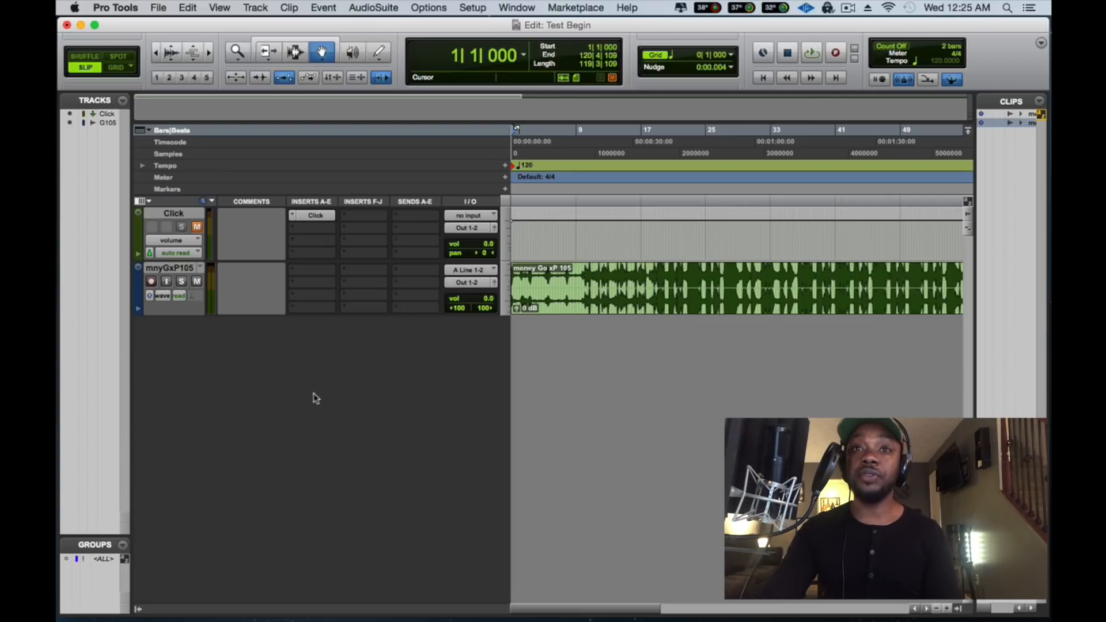
Play the beat from around bars 3, 9 and 17 to locate the first kick by ear
left_click(528, 151)
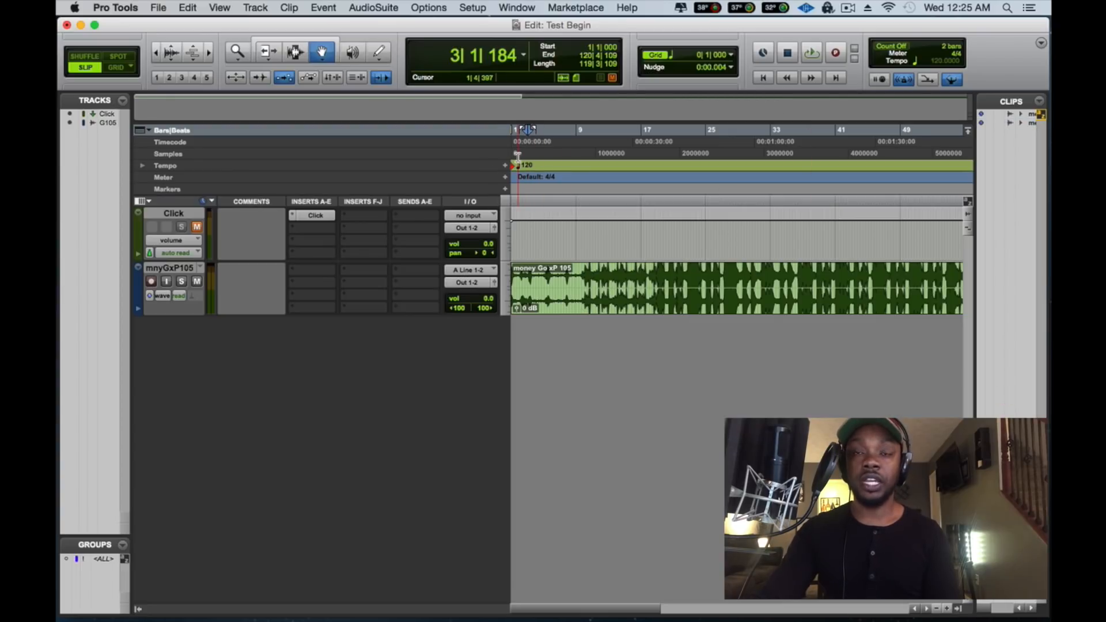
key("space")
key("space")
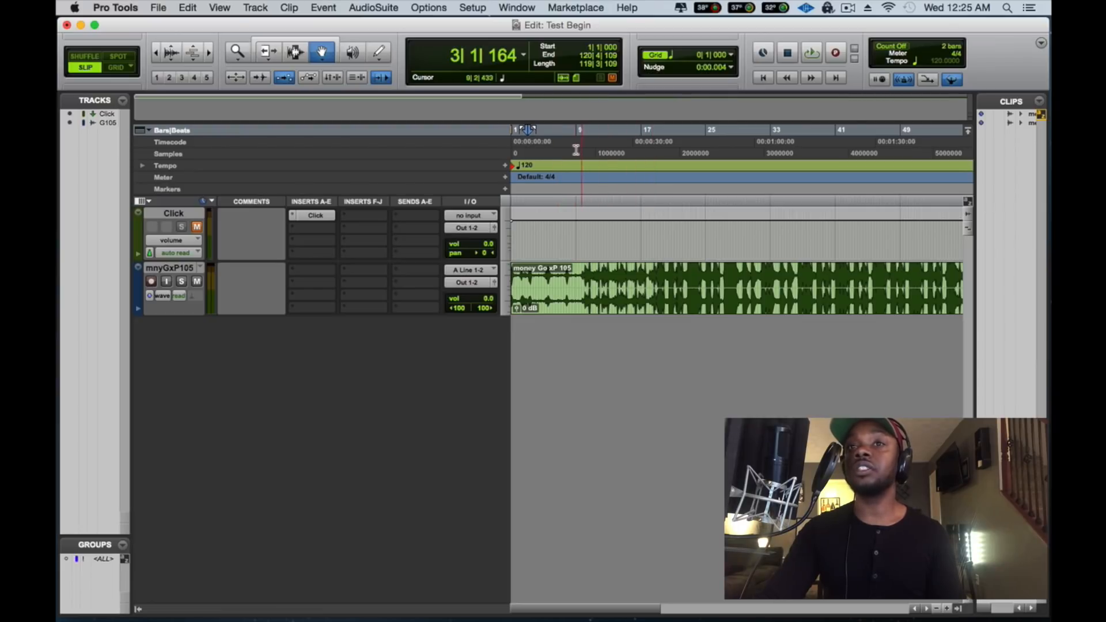
left_click(575, 150)
key("space")
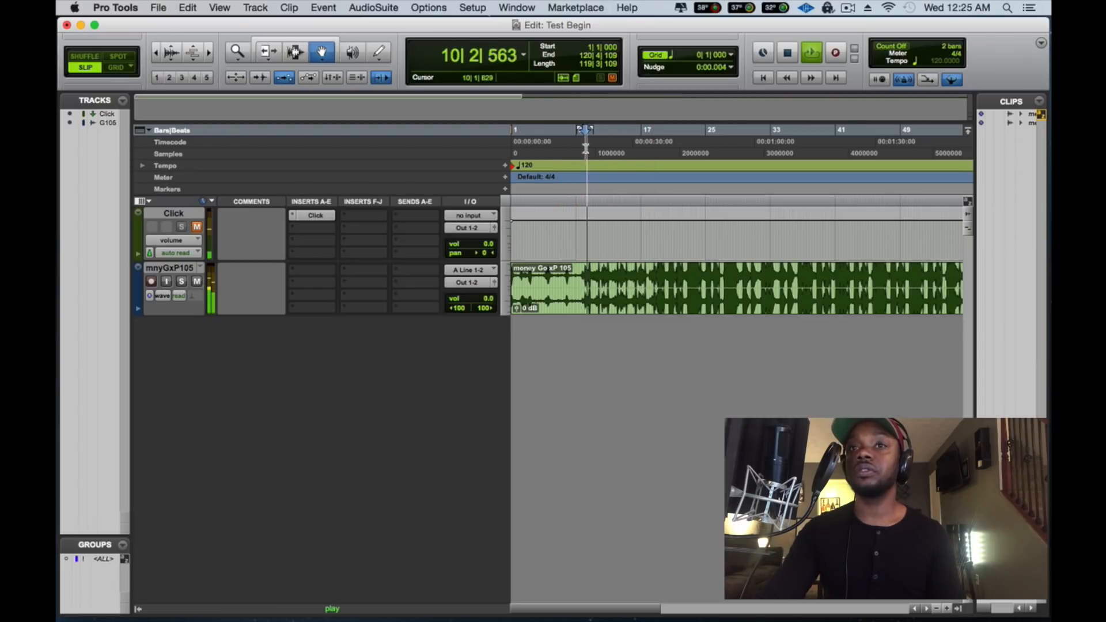
left_click(650, 149)
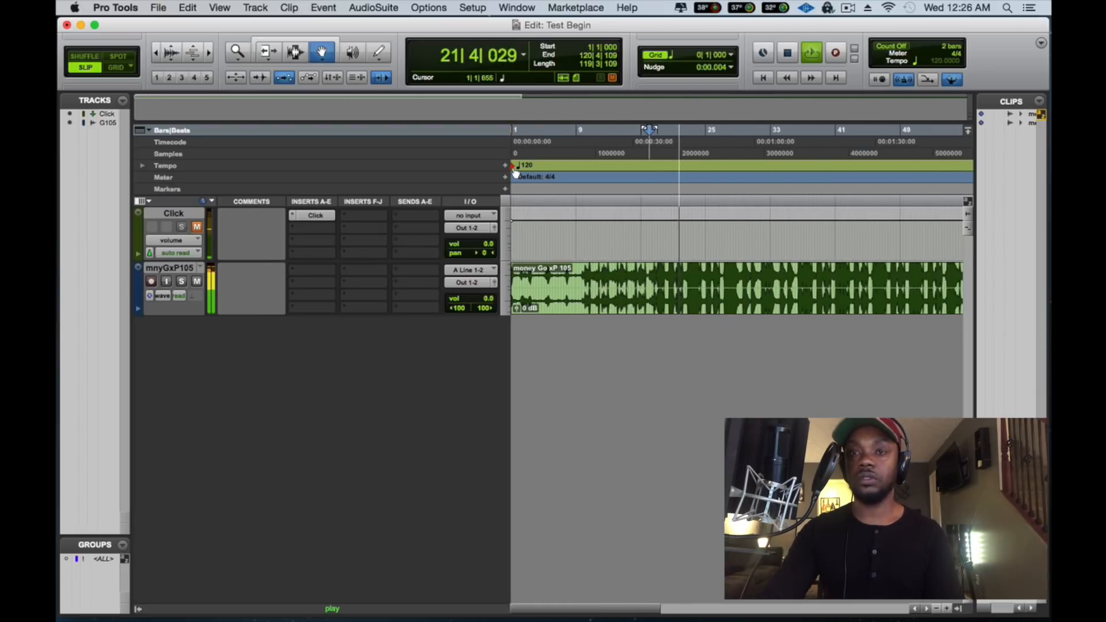
Move the 120 BPM tempo marker from the session start to the beat's first kick, at about 36 seconds
mouse_move(515, 171)
left_mouse_down()
mouse_move(673, 171)
mouse_move(651, 173)
left_mouse_up()
key("space")
left_click(633, 155)
key("super+]")
key("super+]")
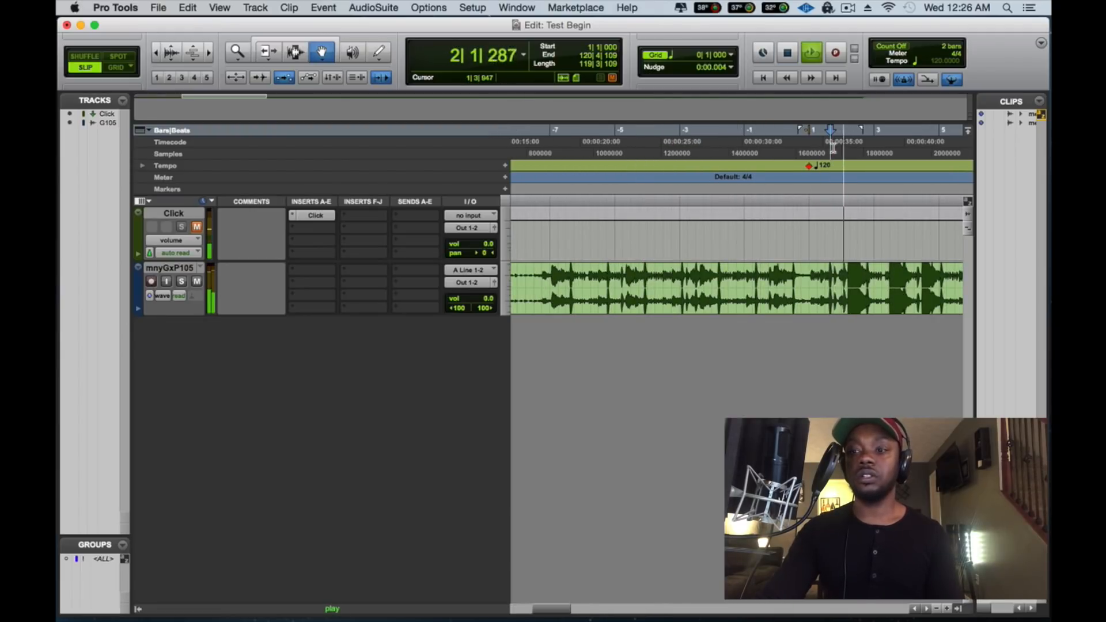
key("space")
left_click_drag(812, 168, 850, 173)
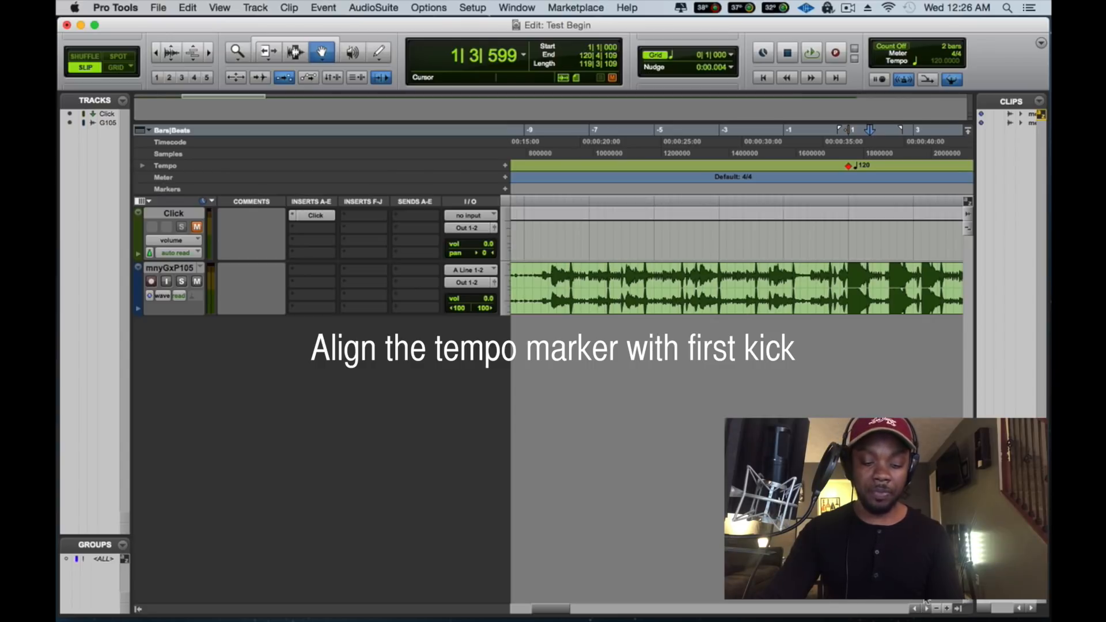
Zoom the timeline out and closely in on the tempo marker to check its alignment with the first kick
key("super+[")
key("super+[")
key("super+[")
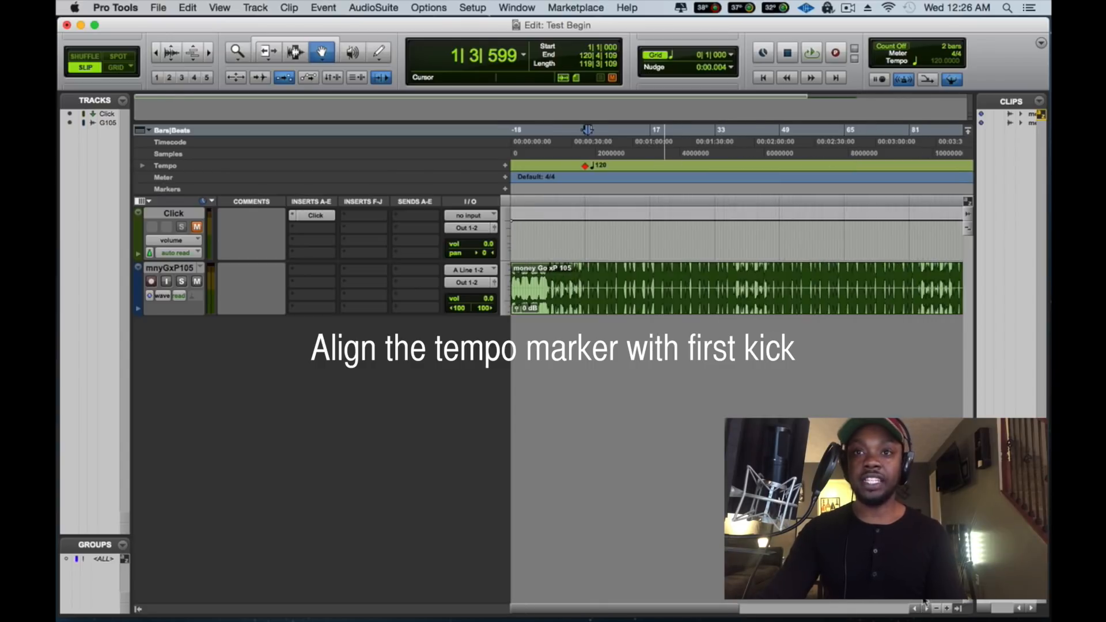
key("super+]")
key("super+]")
key("super+]")
key("super+]")
key("super+]")
key("super+]")
key("super+]")
key("super+]")
key("super+]")
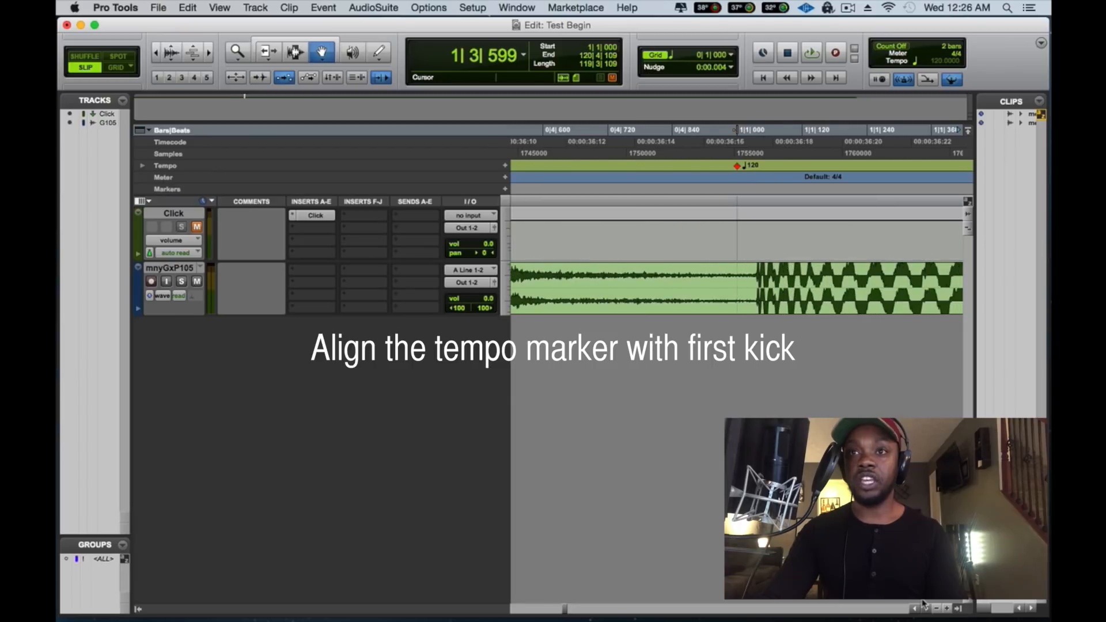
Compare horizontal zoom levels, from the whole beat clip to a closer view around the tempo marker
key("super+[")
key("super+[")
key("super+[")
key("super+[")
key("super+[")
key("super+[")
key("super+[")
key("super+[")
key("super+[")
key("super+[")
key("super+[")
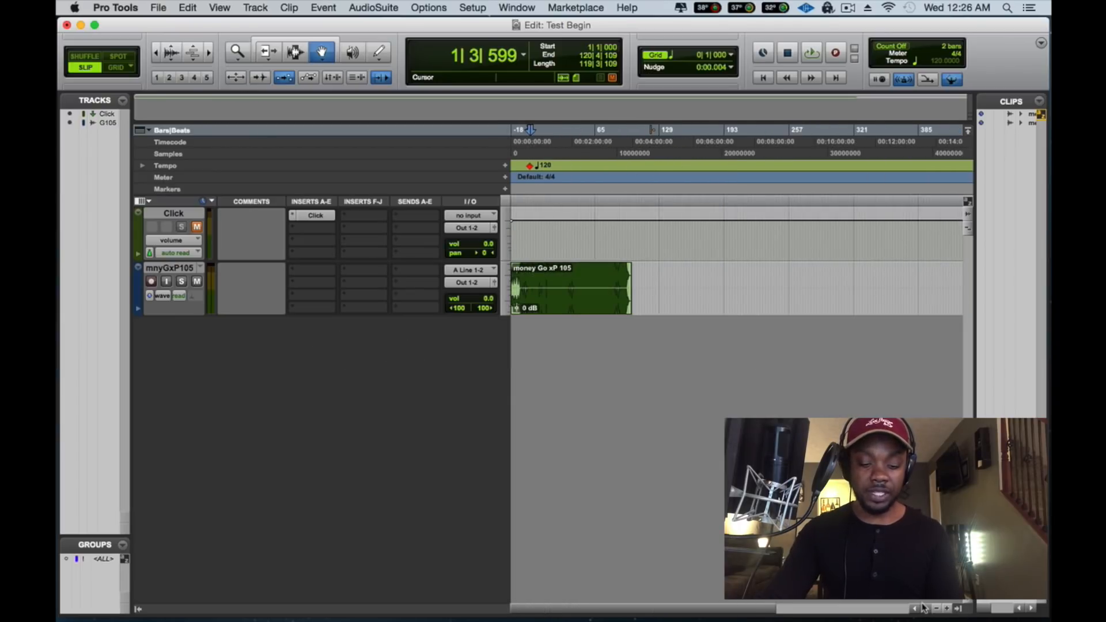
key("super+[")
key("super+]")
key("super+]")
key("super+]")
key("super+]")
key("super+]")
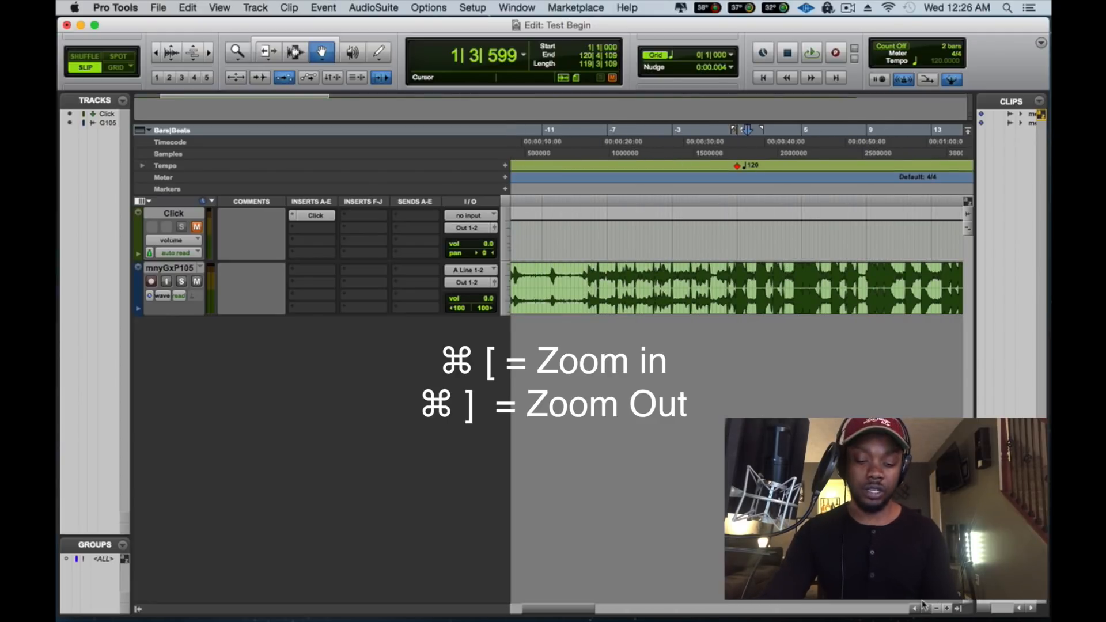
key("super+bracketright")
key("super+bracketright")
key("super+bracketright")
key("super+bracketright")
key("super+bracketright")
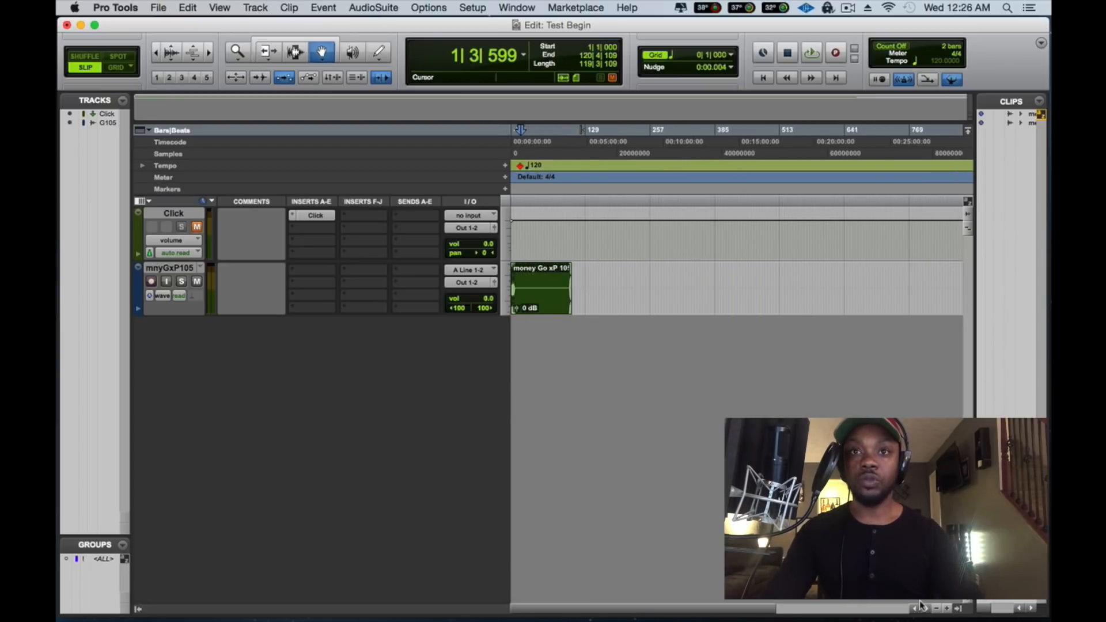
key("super+bracketleft")
key("super+bracketleft")
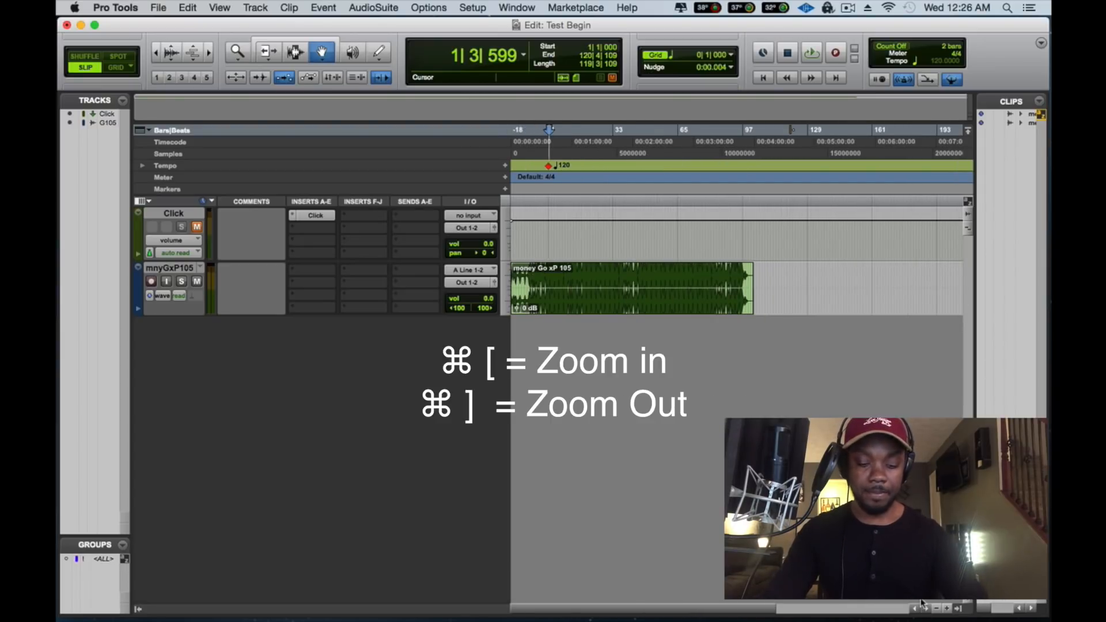
key("super+bracketleft")
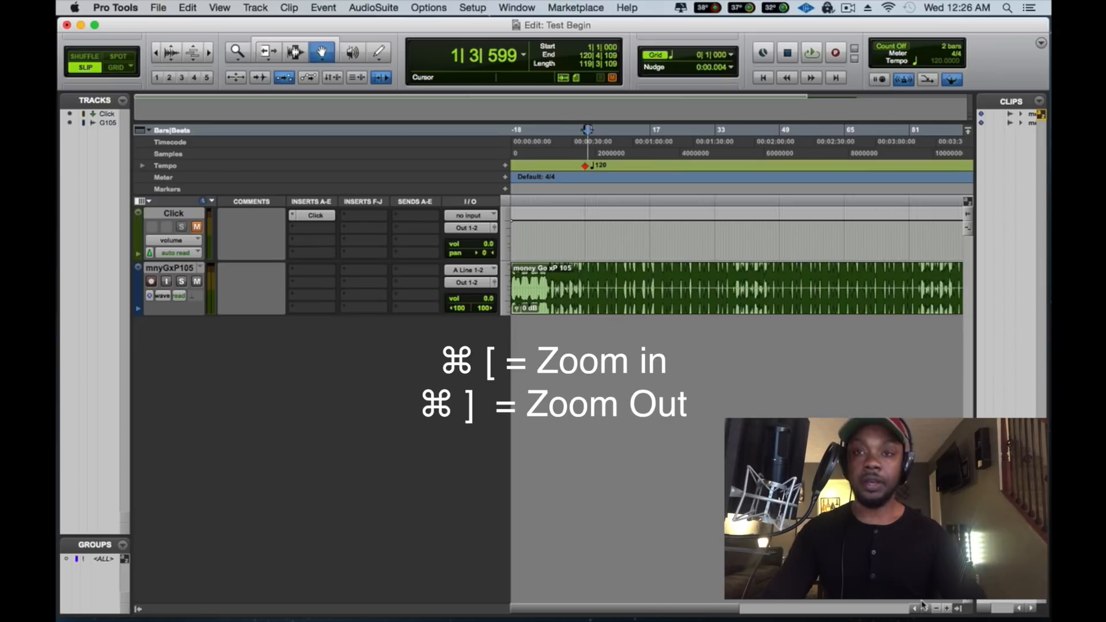
key("super+bracketright")
key("super+bracketright")
key("super+bracketleft")
key("super+bracketleft")
key("super+bracketleft")
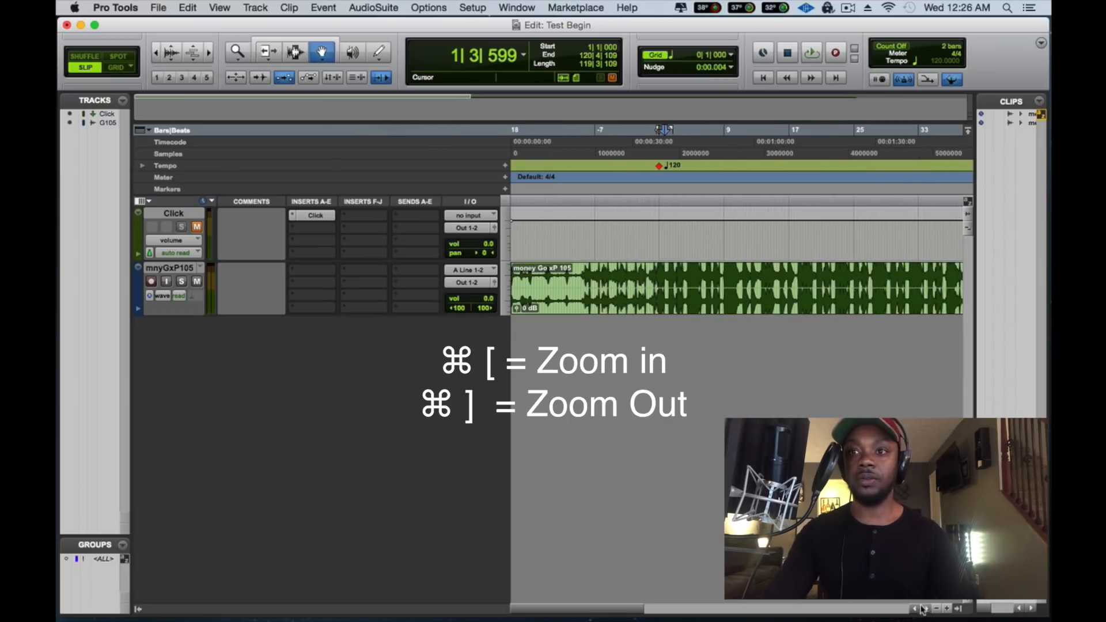
key("super+bracketright")
key("super+bracketright")
key("super+bracketright")
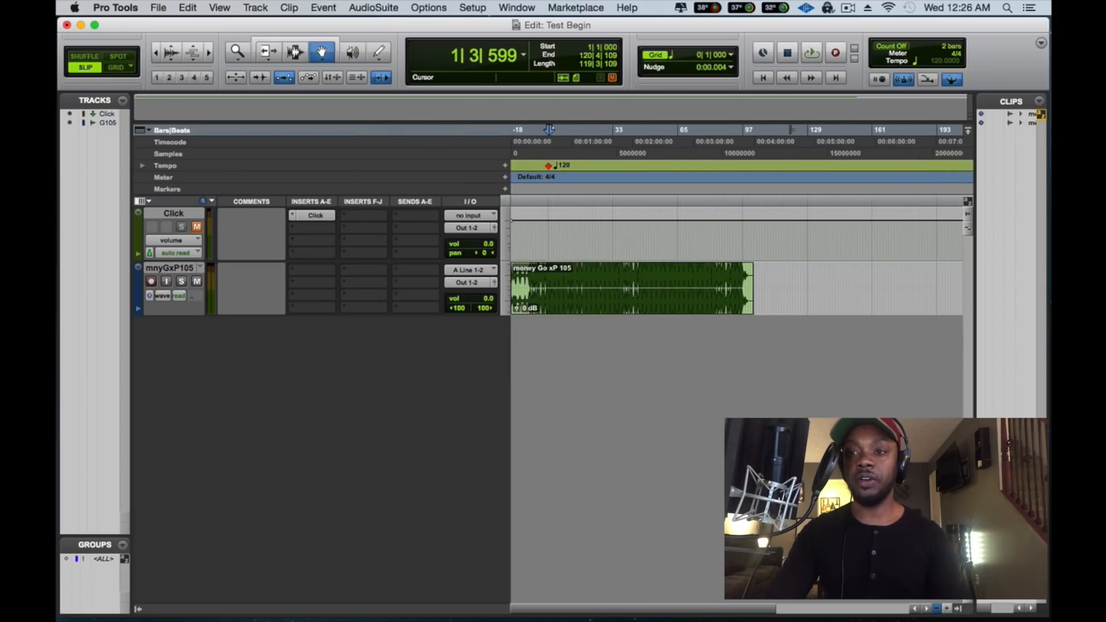
Try the timeline's on-screen horizontal zoom controls in both directions around the tempo marker
left_click(945, 609)
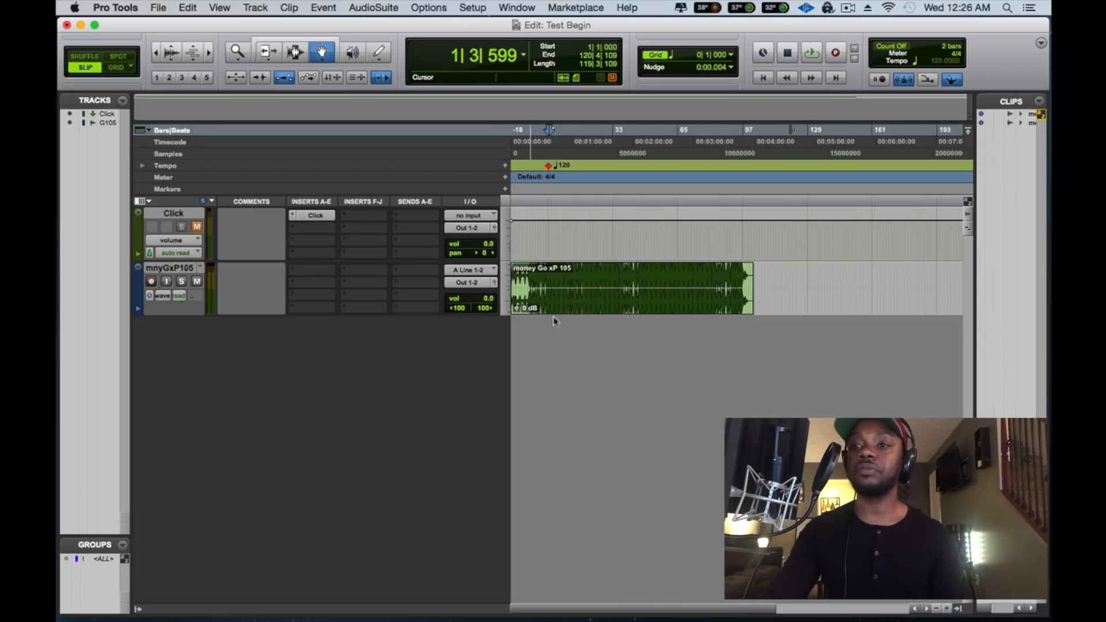
left_click(945, 609)
left_click(945, 609)
left_click(945, 609)
left_click(938, 609)
left_click(938, 609)
left_click(938, 609)
left_click(937, 609)
left_click(948, 610)
left_click(948, 609)
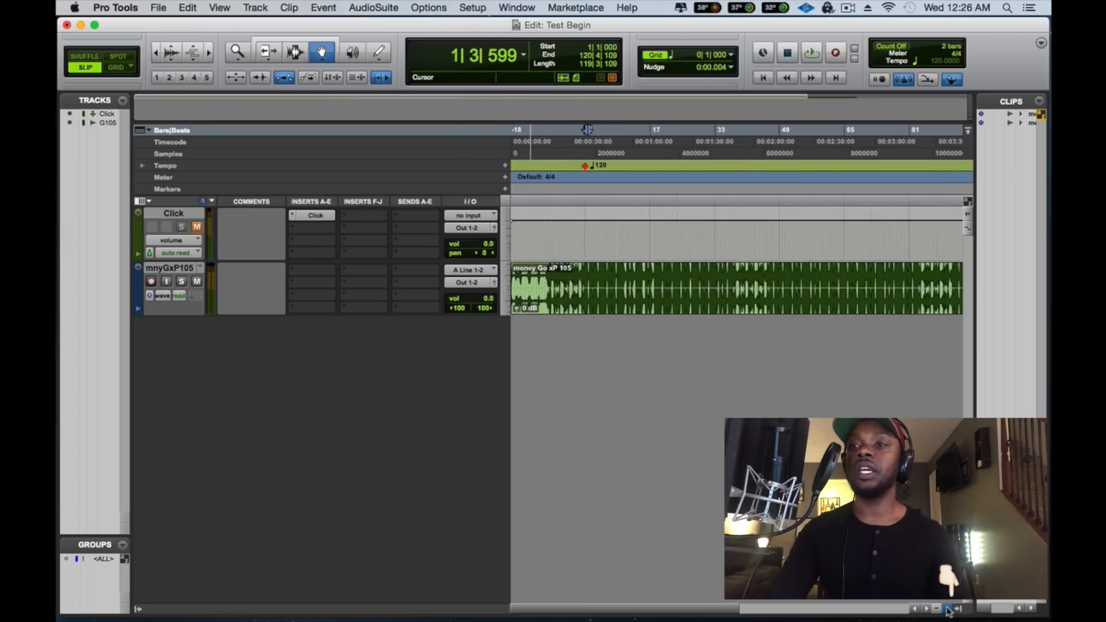
left_click(948, 609)
left_click(948, 609)
left_click(947, 609)
left_click(948, 610)
left_click(937, 609)
left_click(938, 610)
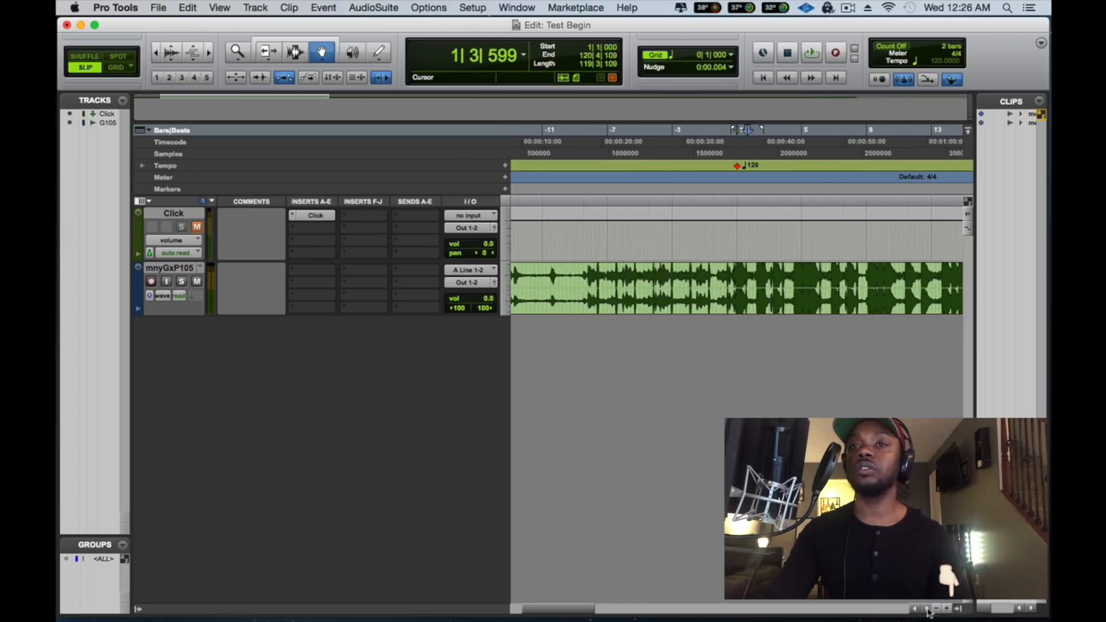
left_click(927, 610)
left_click(929, 610)
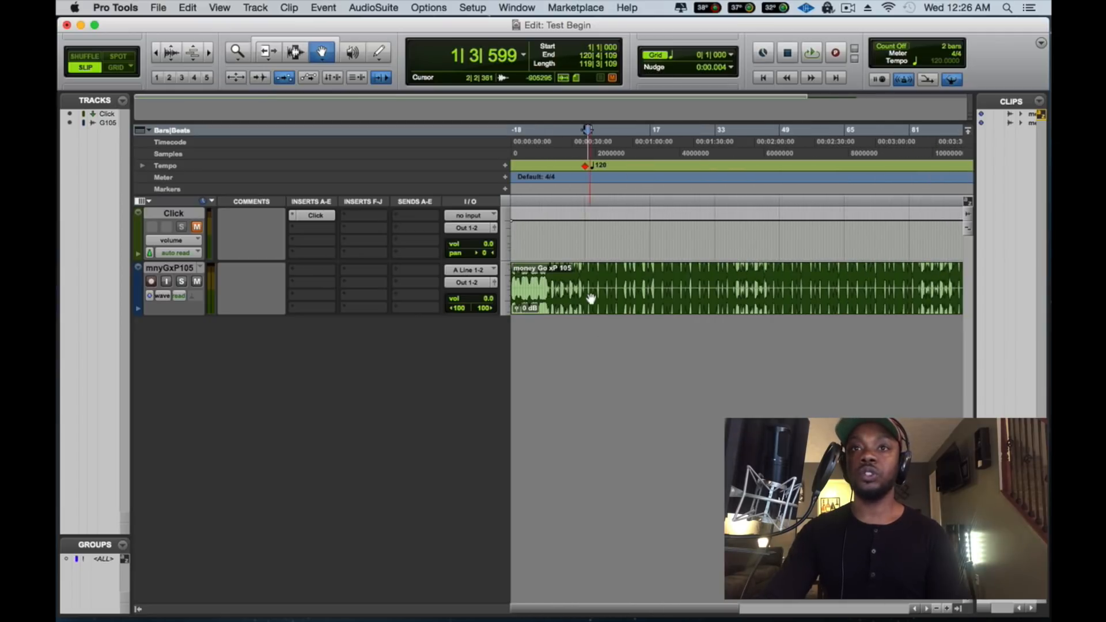
Examine the tempo marker's alignment with the start of the first kick's waveform at close range
key("super+]")
key("super+]")
key("super+]")
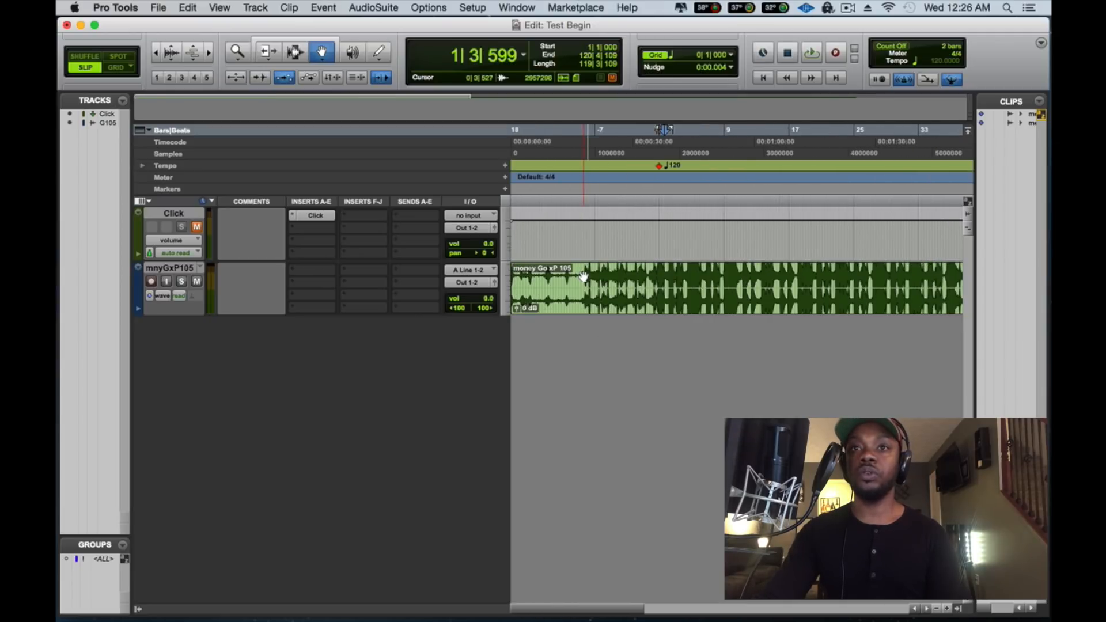
key("super+]")
key("super+bracketright")
key("super+bracketright")
key("super+bracketright")
key("super+bracketright")
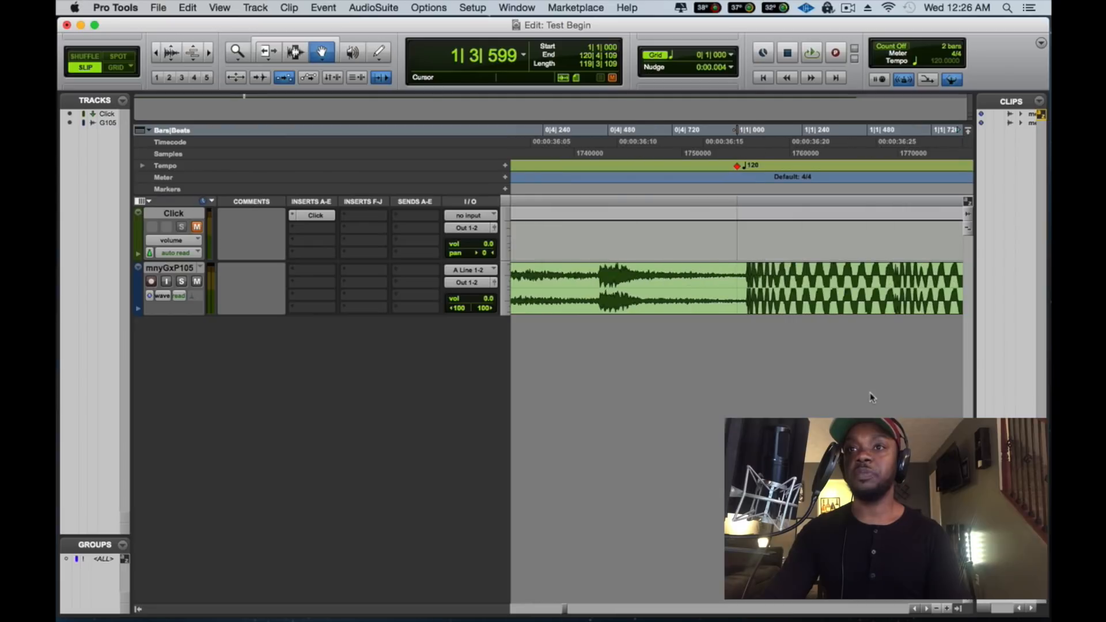
Go through the Shuffle and Spot edit modes and set the edit mode to Grid
left_click(85, 59)
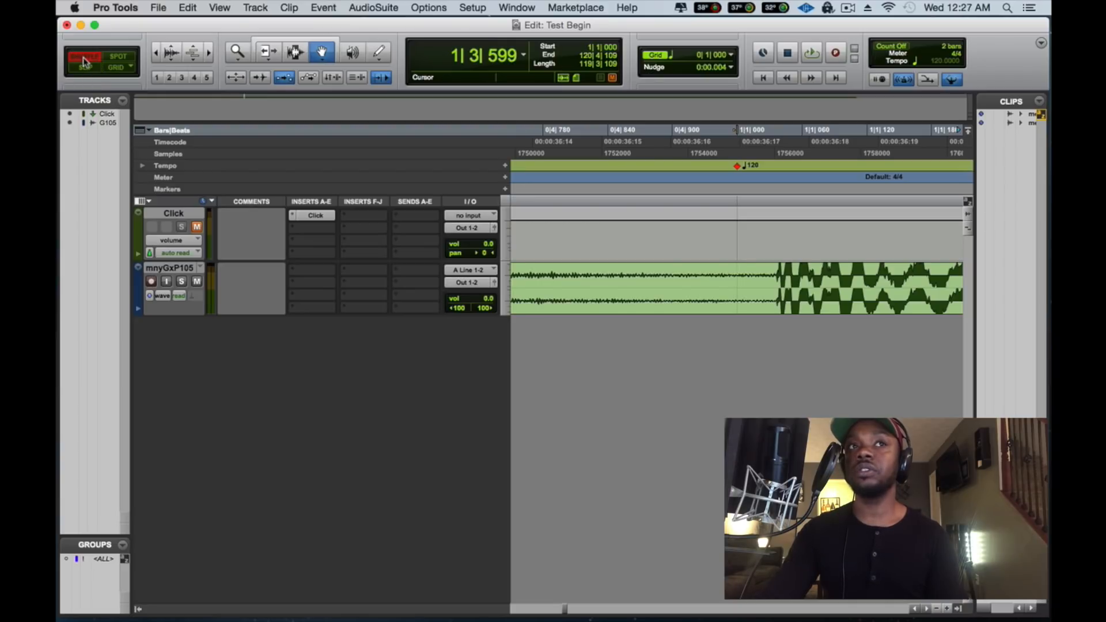
left_click(117, 57)
left_click(115, 68)
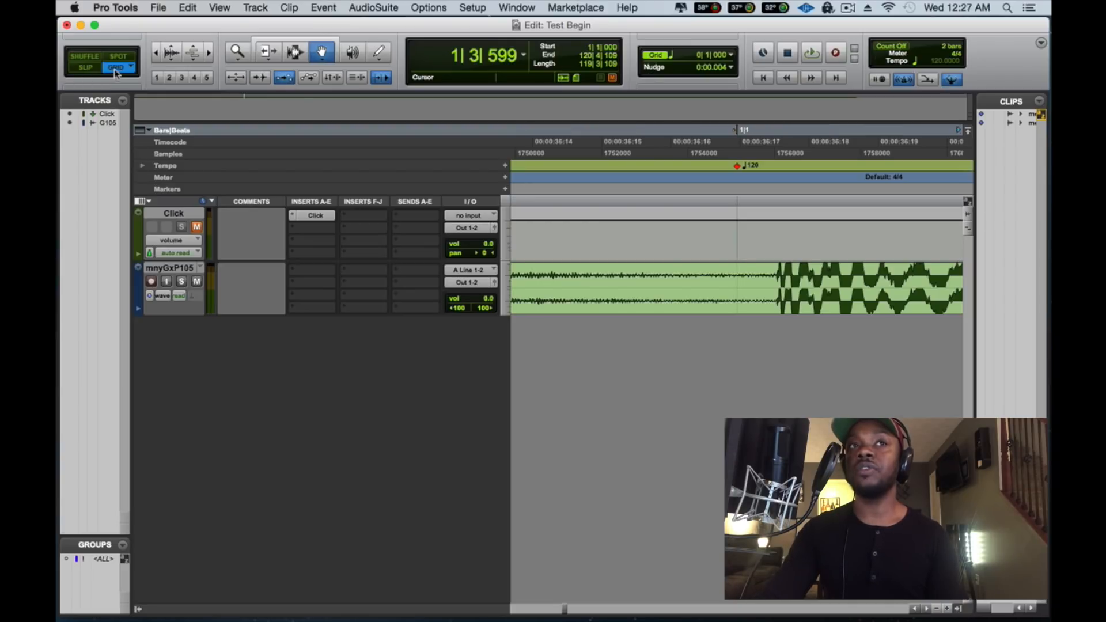
Switch the edit mode to Slip and align the 120 BPM tempo marker with the start of the beat's first kick
left_click(84, 67)
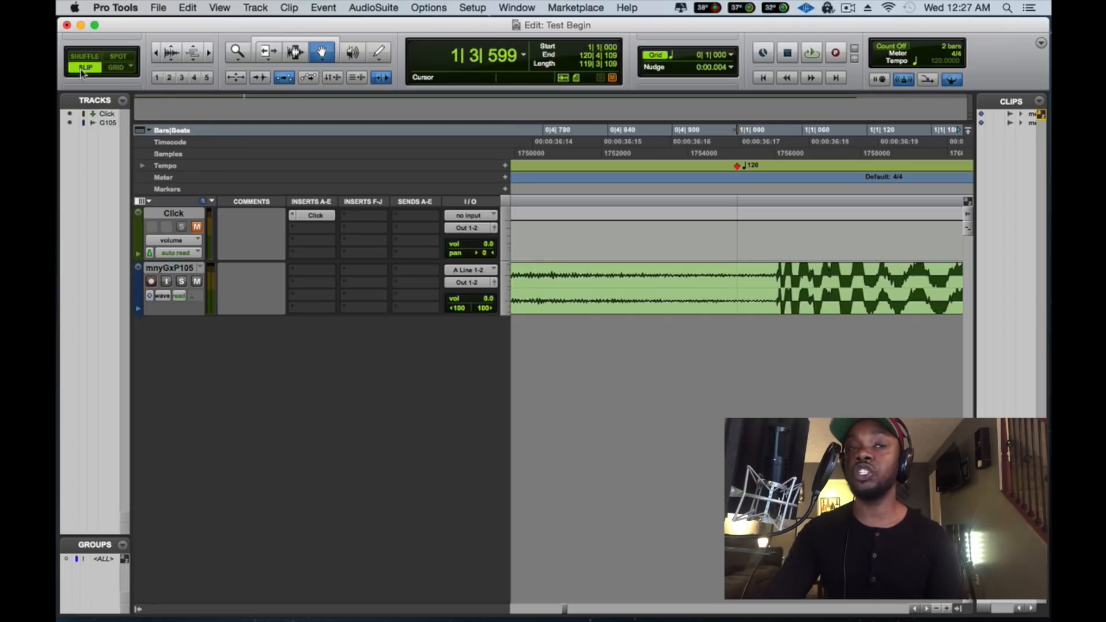
left_click_drag(740, 170, 780, 171)
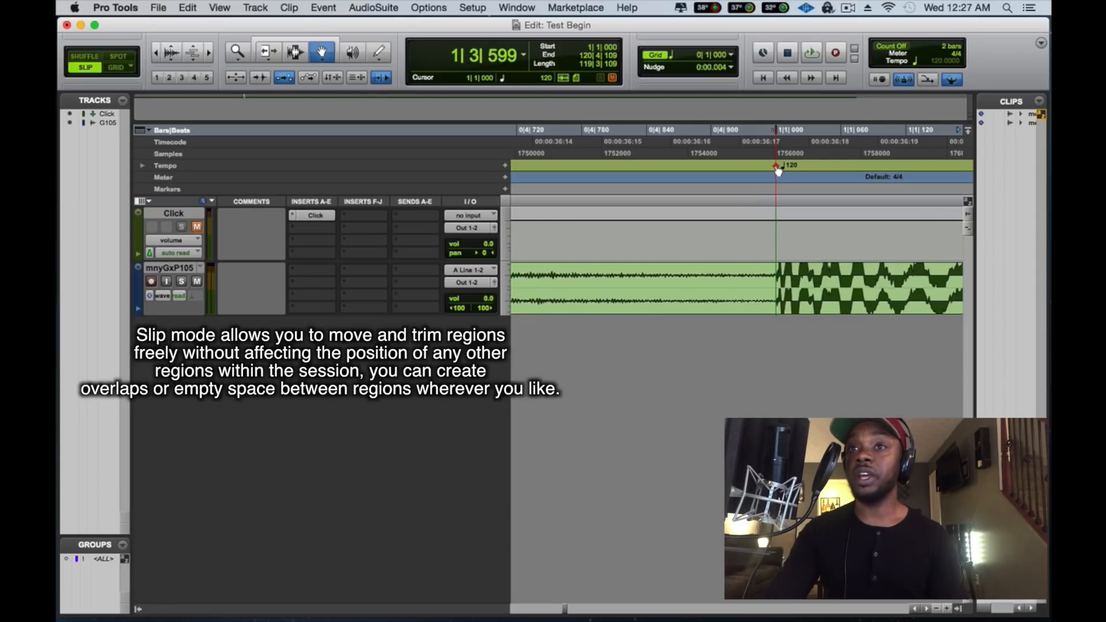
mouse_move(779, 172)
left_mouse_down()
mouse_move(634, 164)
mouse_move(771, 169)
left_mouse_up()
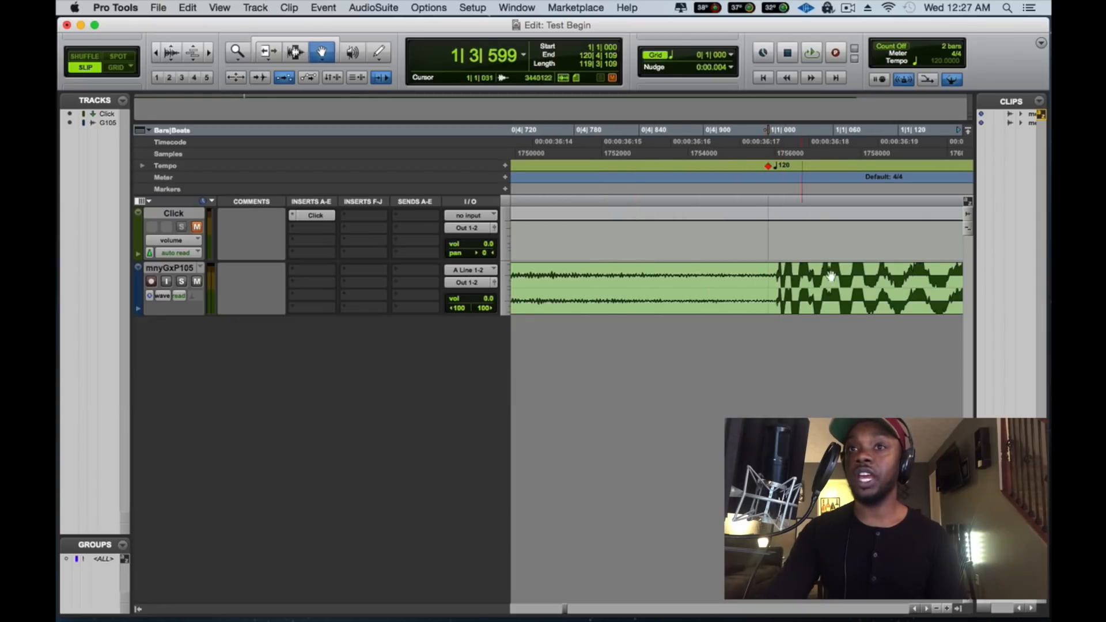
left_click(832, 276)
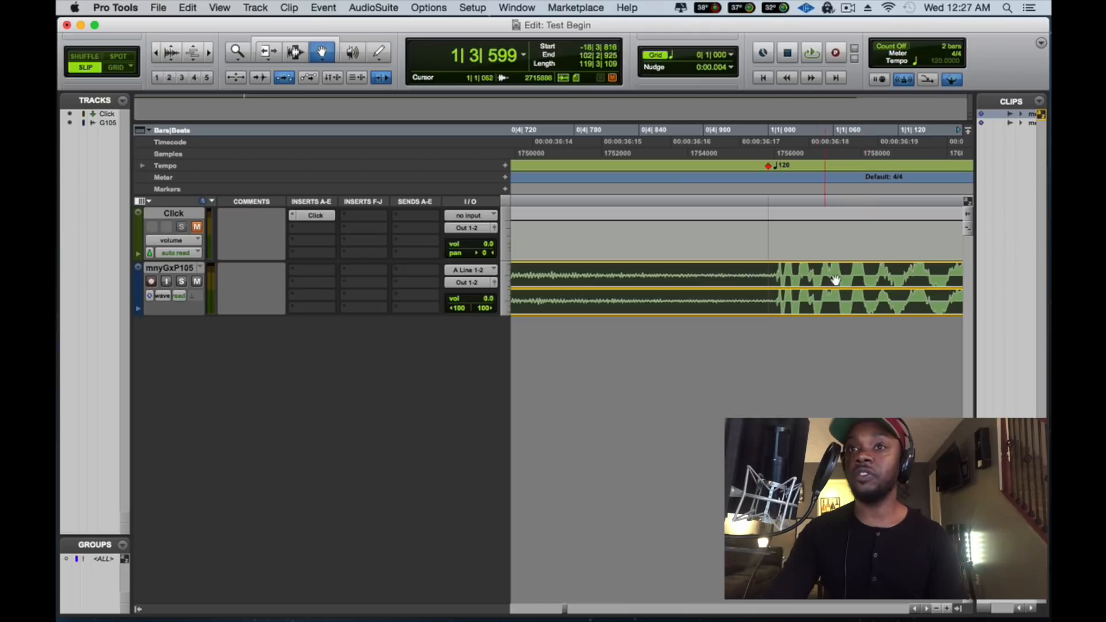
mouse_move(771, 172)
left_mouse_down()
mouse_move(761, 172)
mouse_move(779, 169)
left_mouse_up()
Play the beat from just before the tempo marker and compare wider and closer views of the first kick
left_click(766, 153)
key("space")
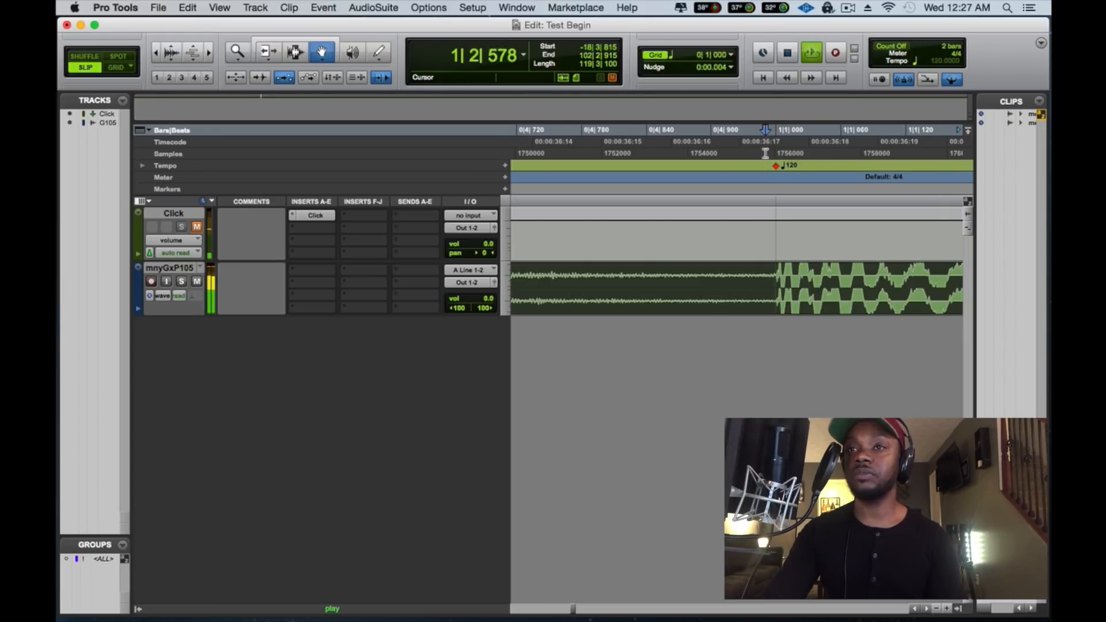
left_click(703, 153)
key("space")
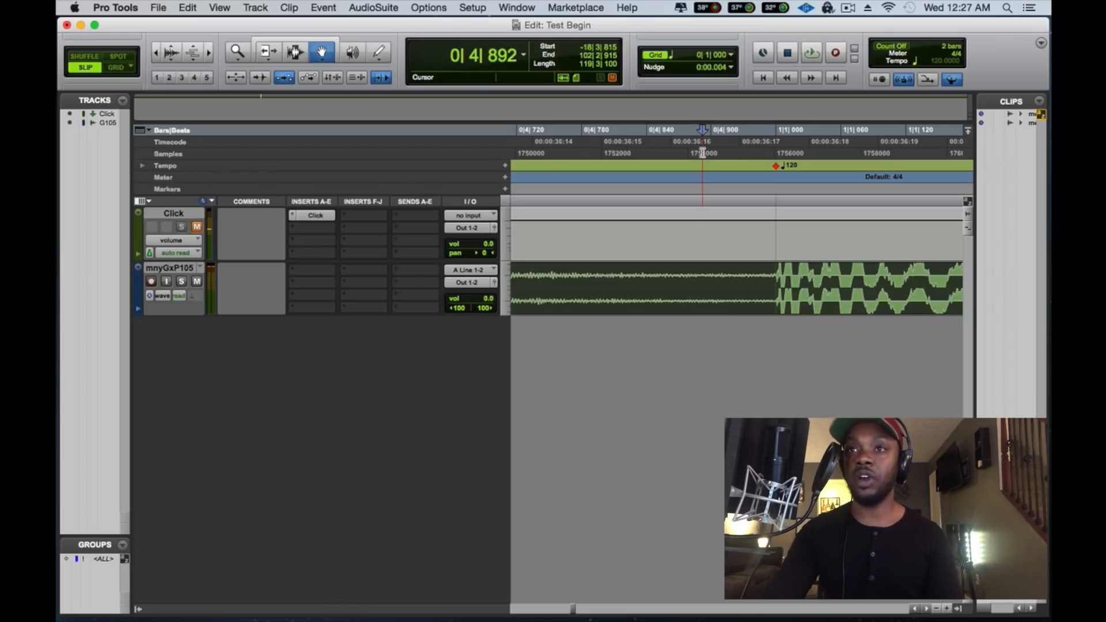
key("space")
key("super+bracketleft")
key("super+bracketleft")
key("super+bracketleft")
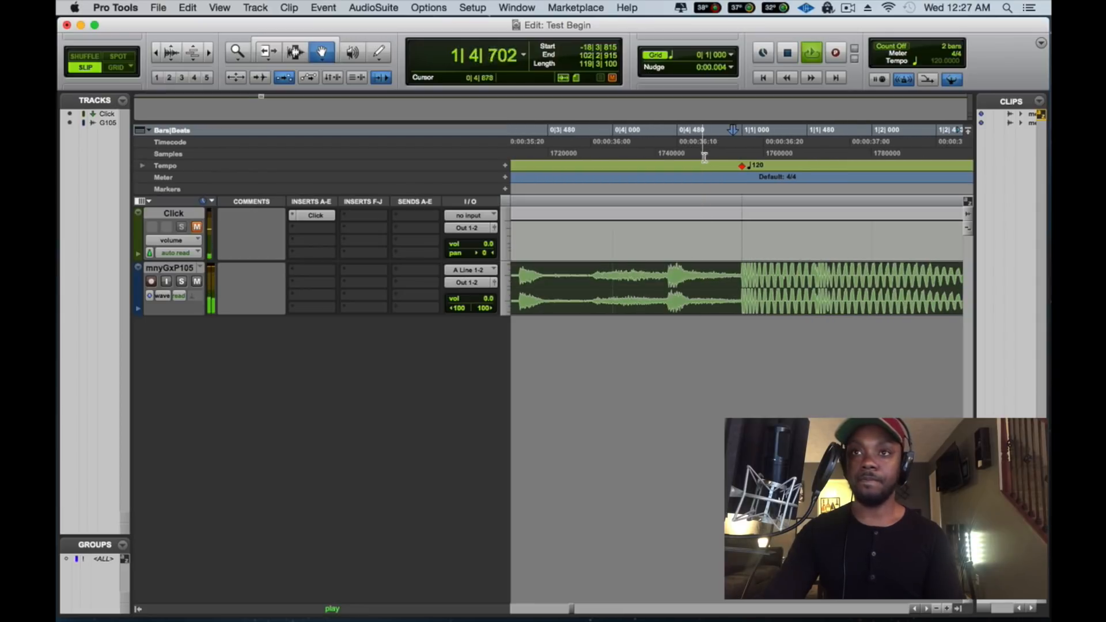
key("super+bracketright")
key("super+bracketright")
key("super+bracketright")
key("space")
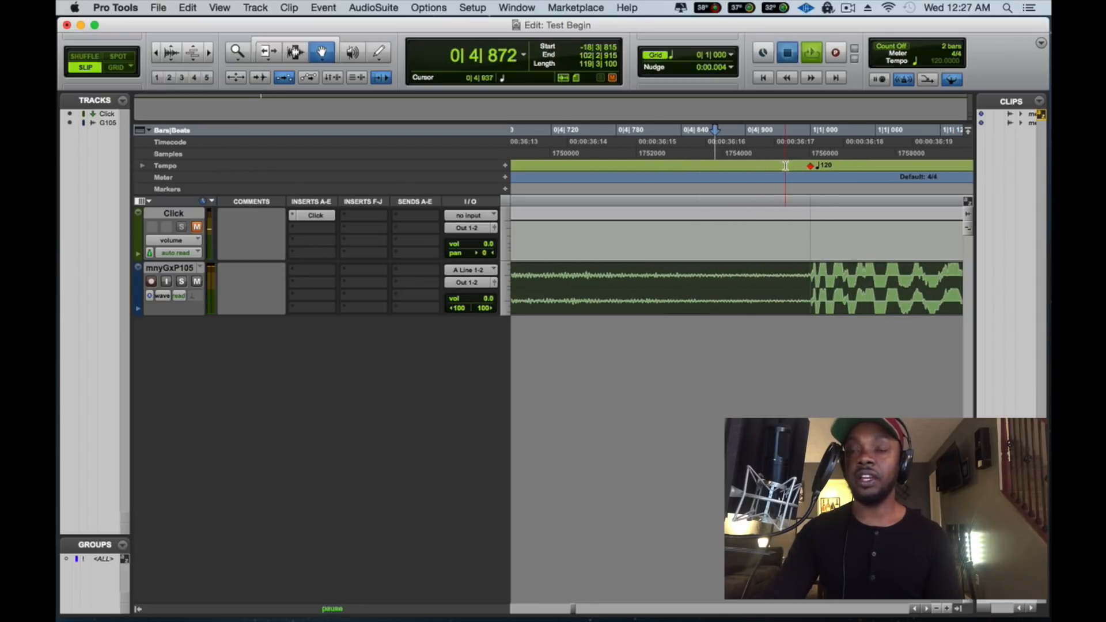
Start and stop playback repeatedly from shortly before the tempo marker at bar 1
key("space")
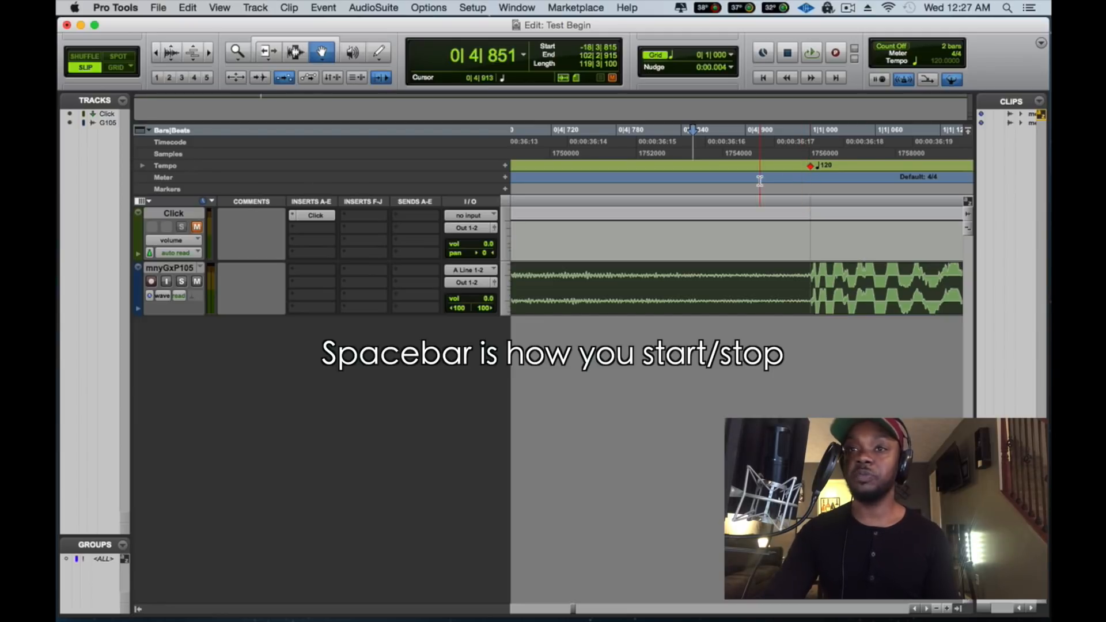
key("space")
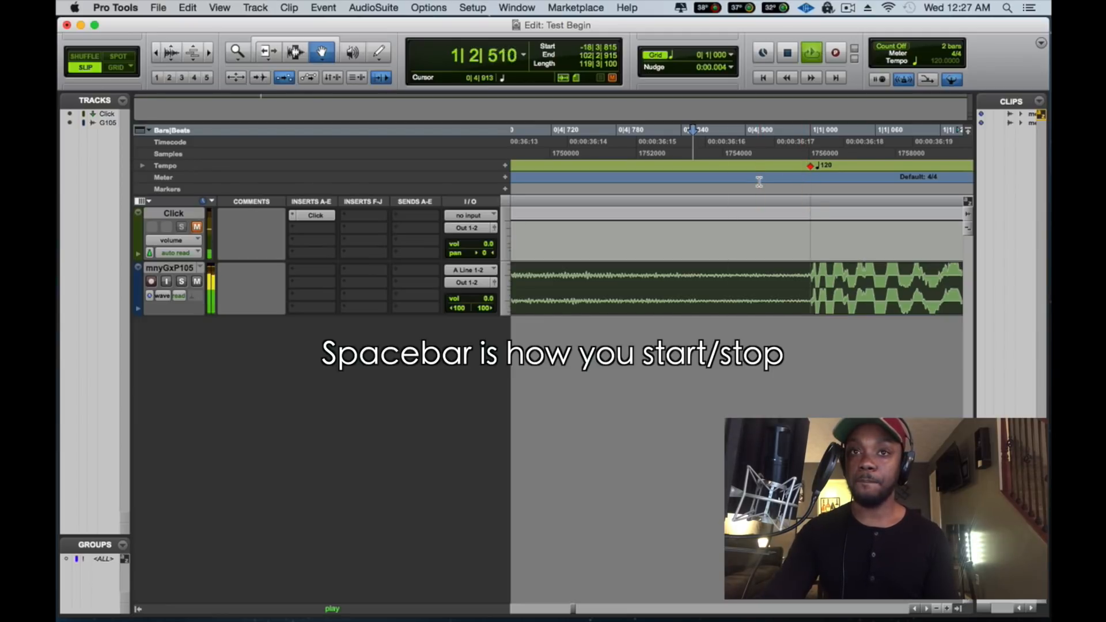
key("space")
key("space")
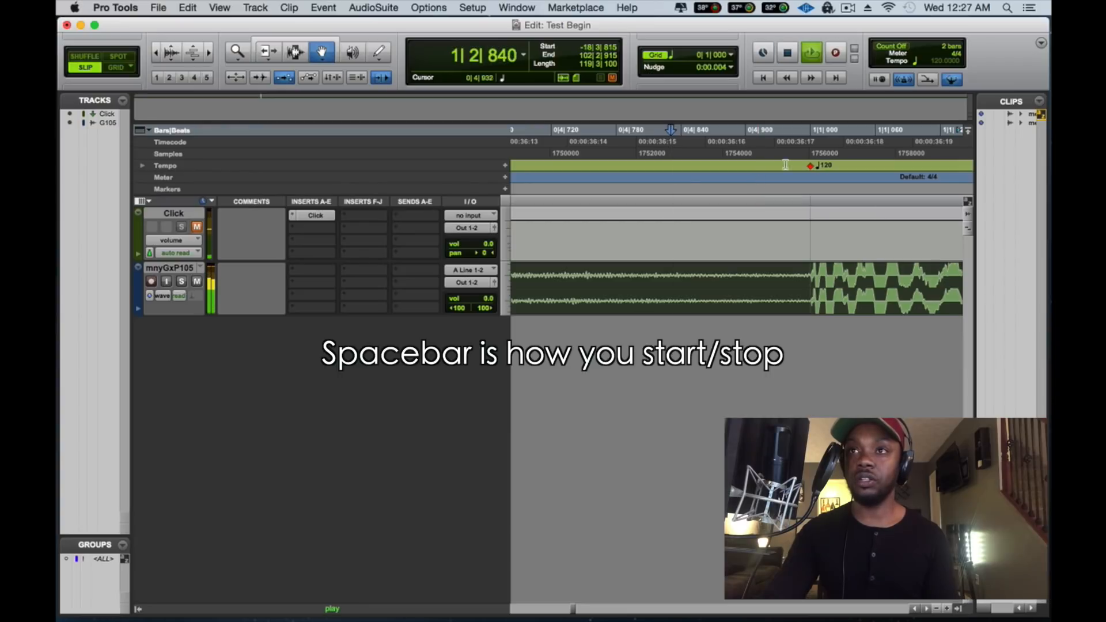
key("space")
key("space")
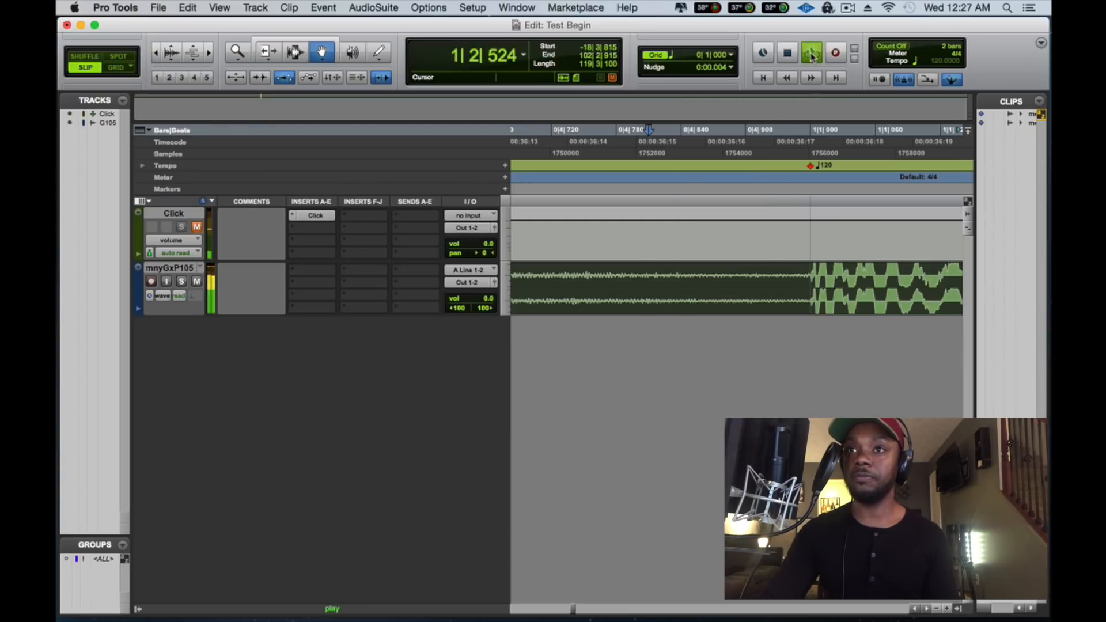
key("space")
key("space")
key("space")
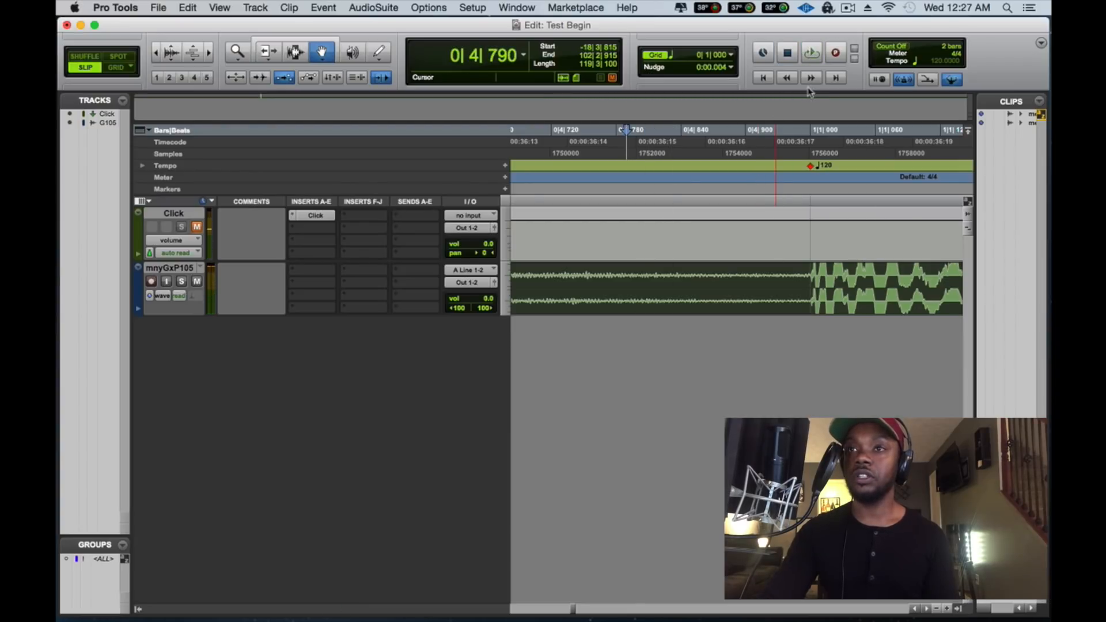
key("space")
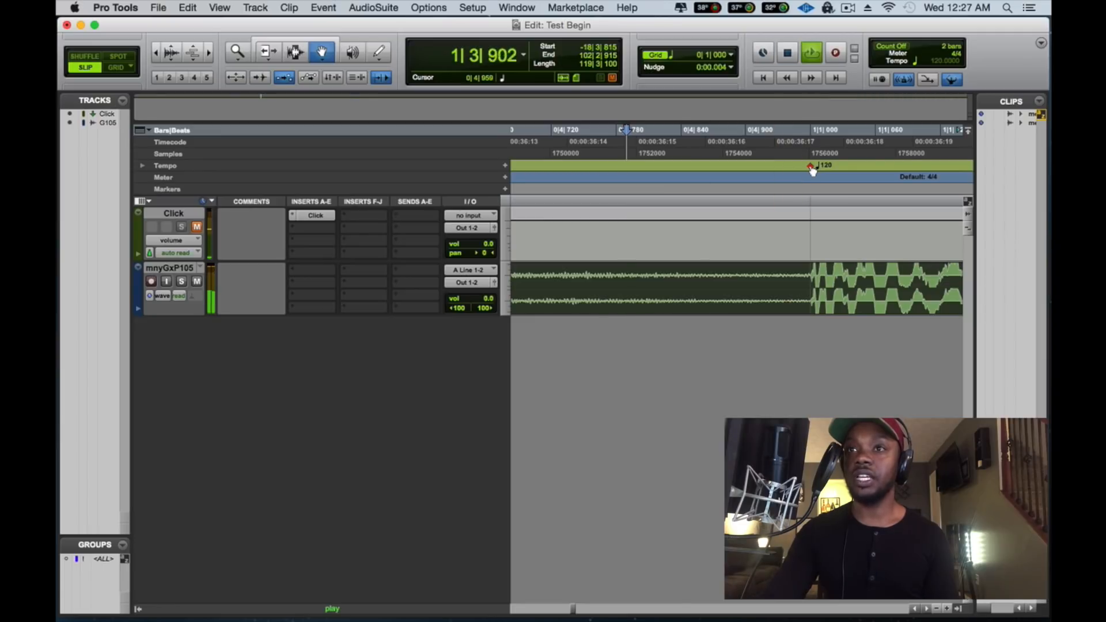
Set the BPM of the tempo marker at bar 1 to 106
double_click(812, 168)
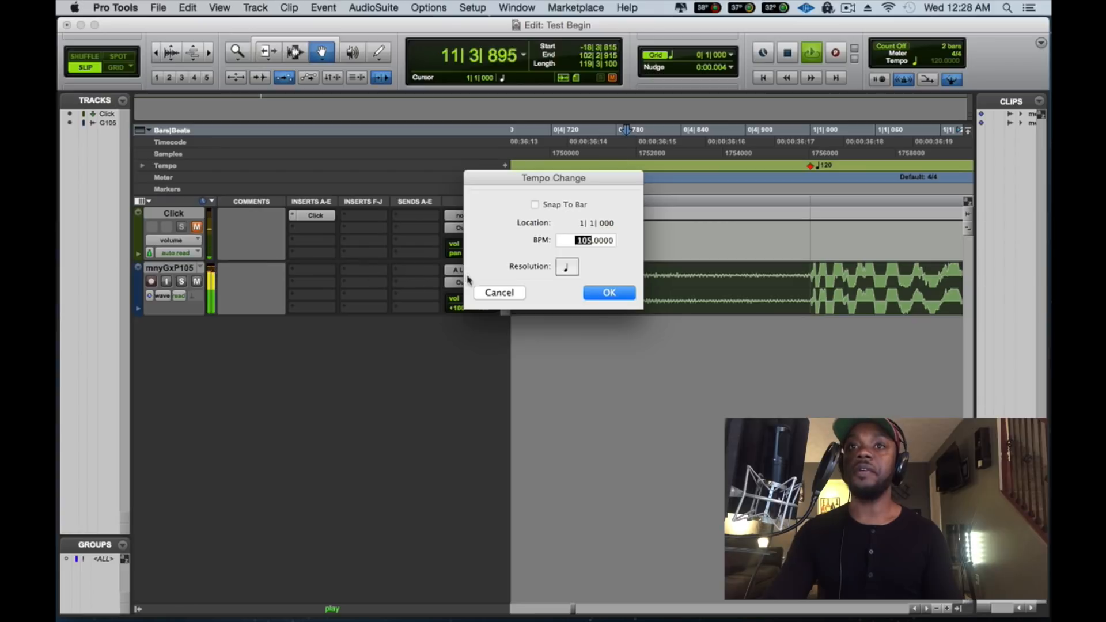
type("106")
left_click(596, 294)
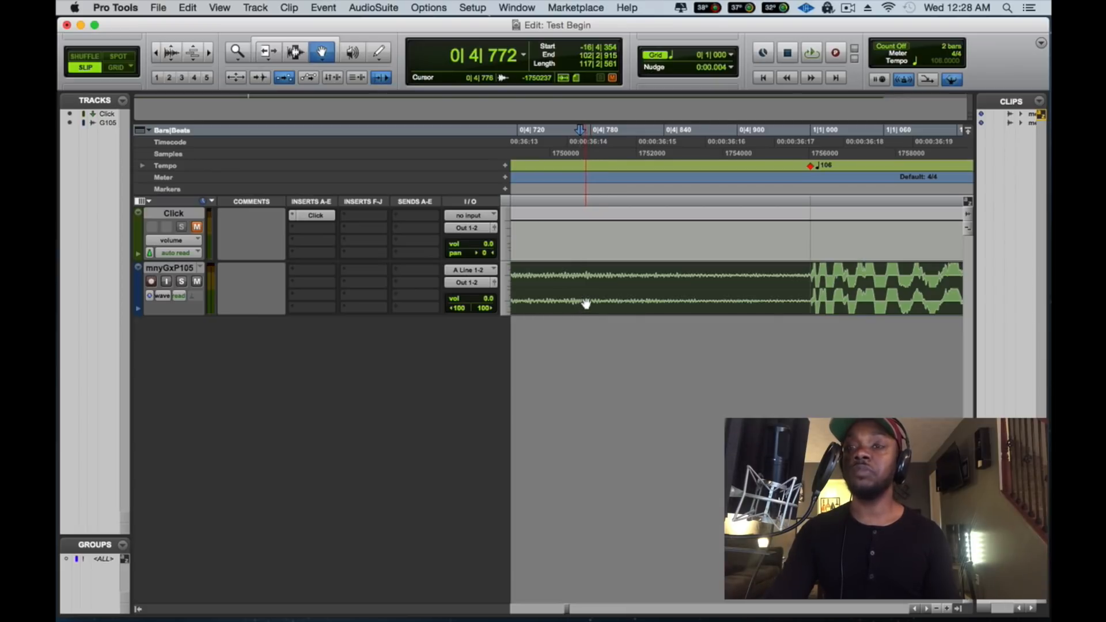
Play the beat with the click track unmuted and lower the beat track's volume to -4.7
key("r")
key("r")
key("r")
key("r")
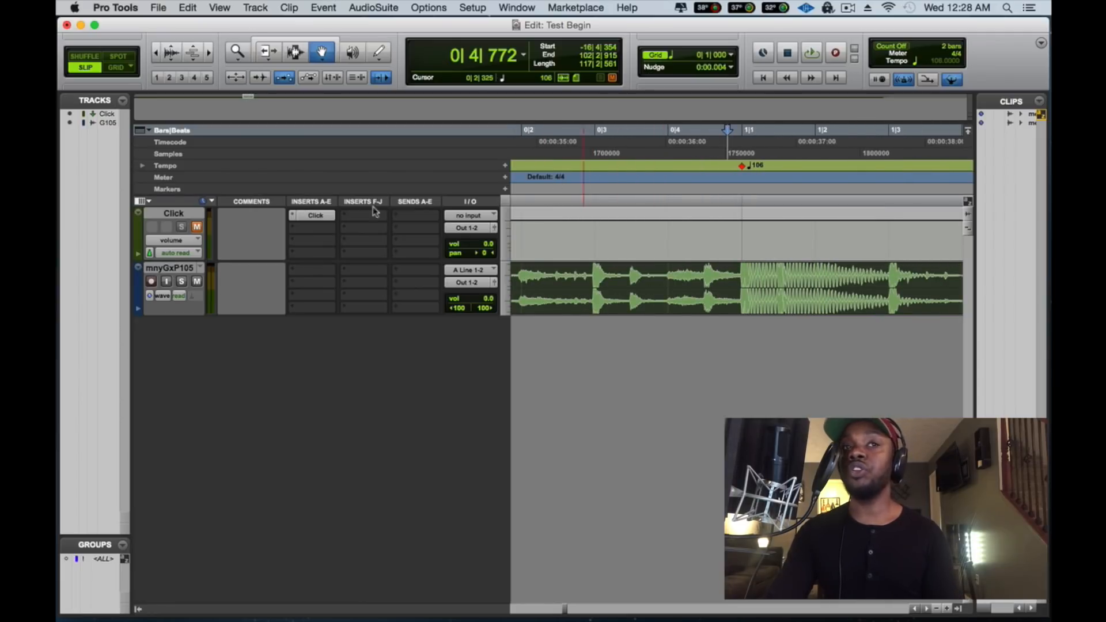
key("space")
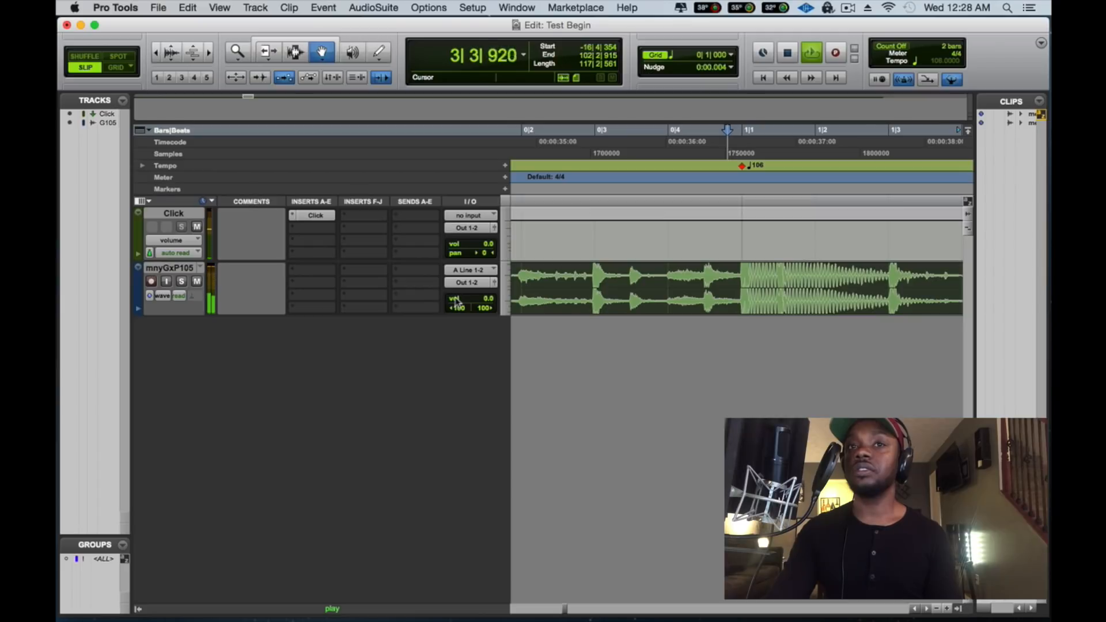
left_click_drag(455, 300, 455, 301)
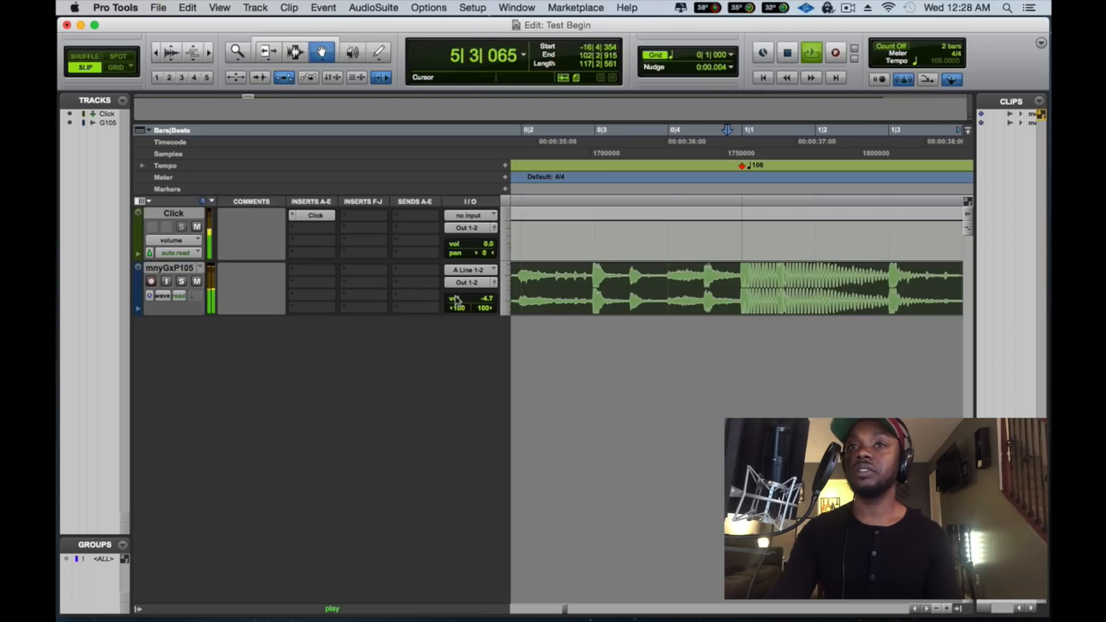
key("space")
key("super+bracketleft")
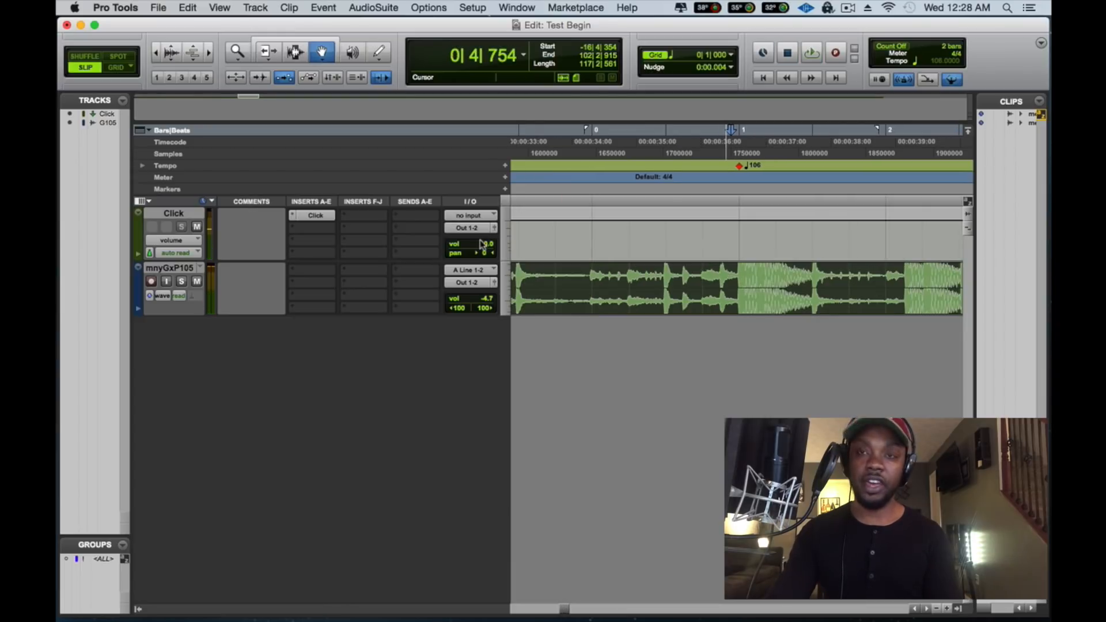
Set the BPM of the tempo marker at bar 1 to 105
double_click(741, 168)
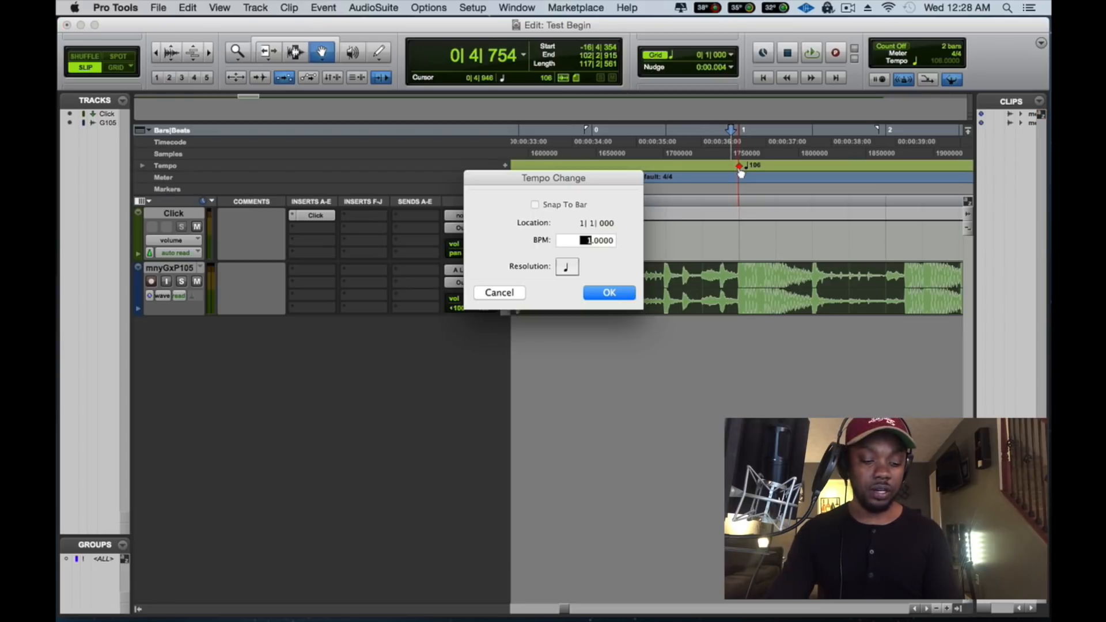
type("105")
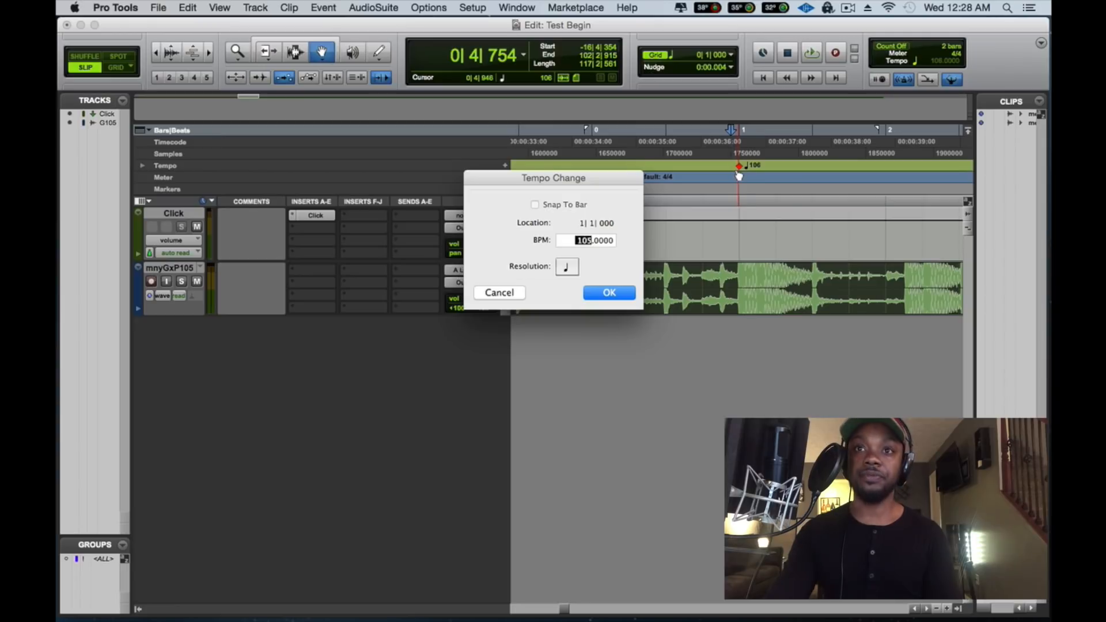
left_click(606, 292)
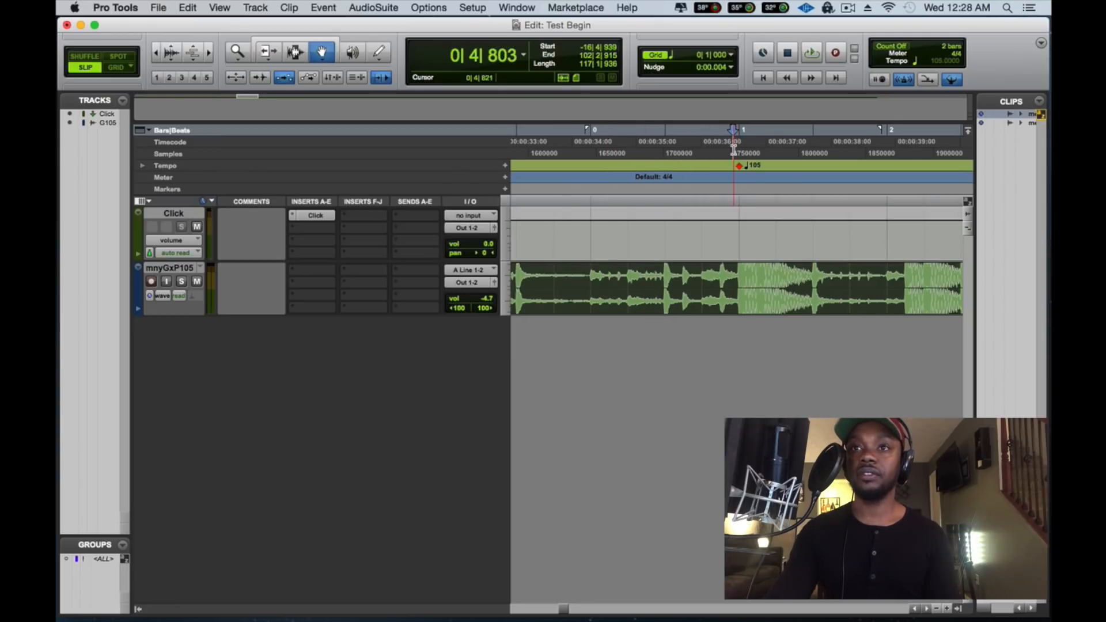
Play the beat against the click from just before bar 1 to check that both are in time
key("space")
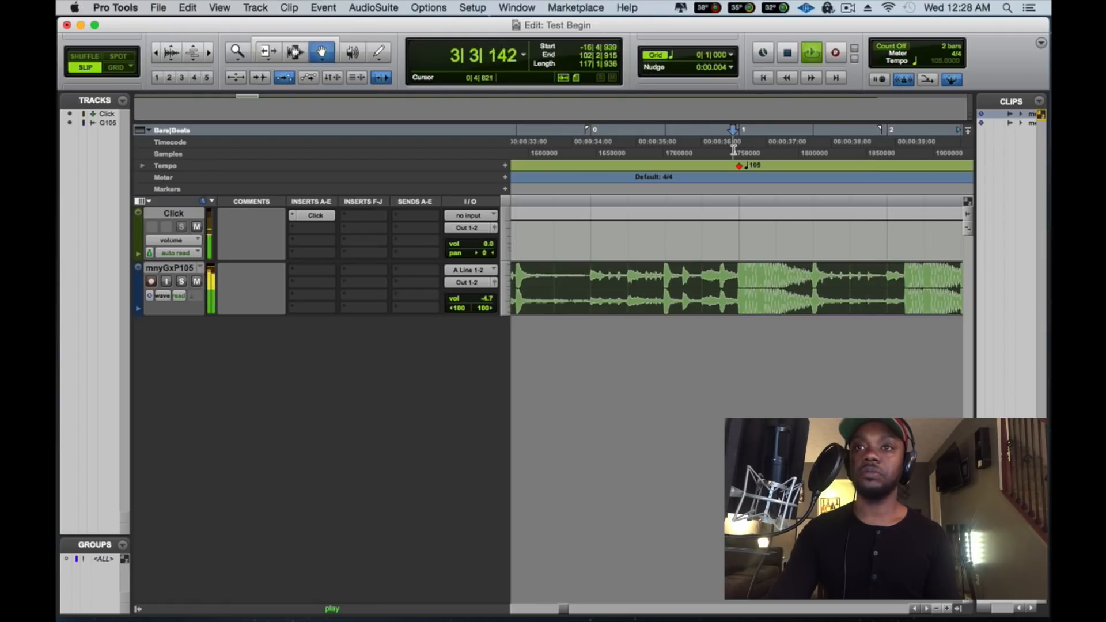
key("super+[")
key("super+[")
key("super+[")
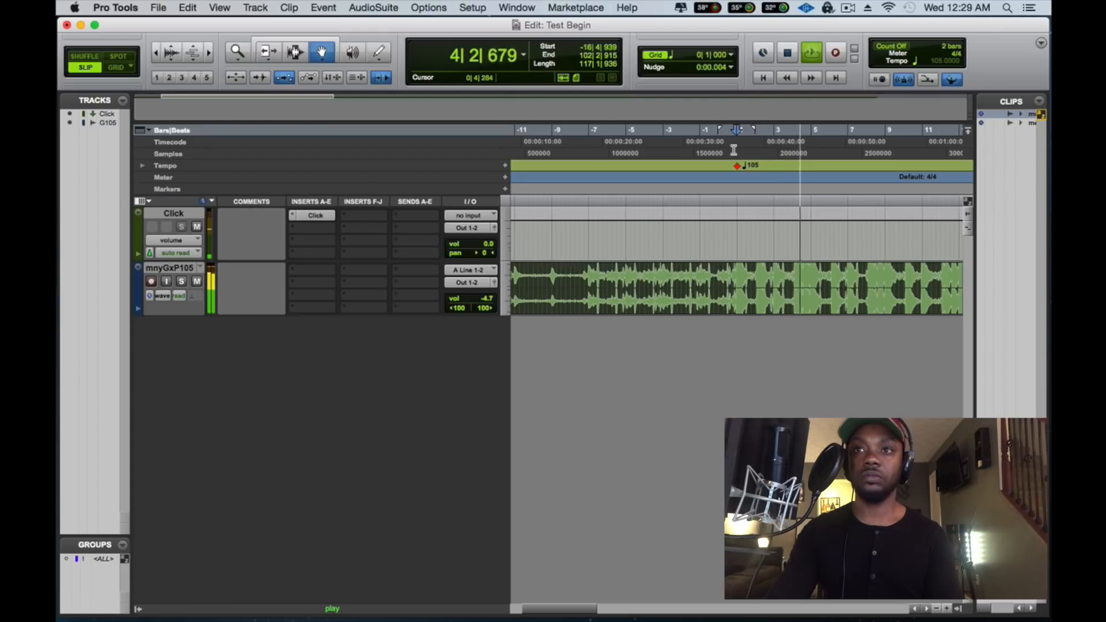
key("space")
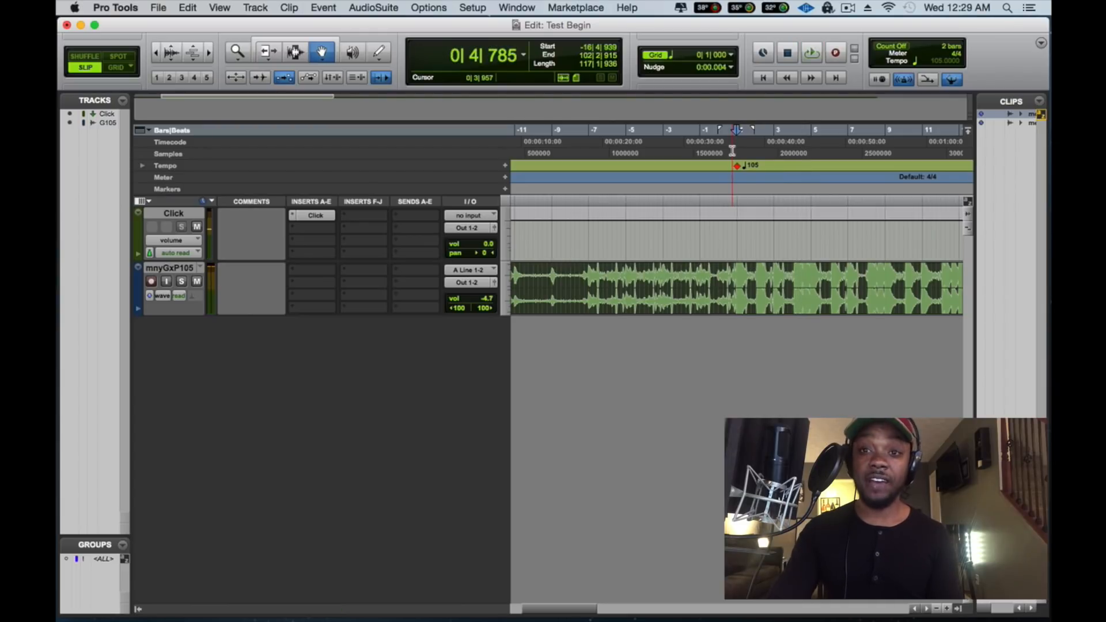
Replay the beat with the click from the tempo marker while widening the view to the whole beat clip
key("space")
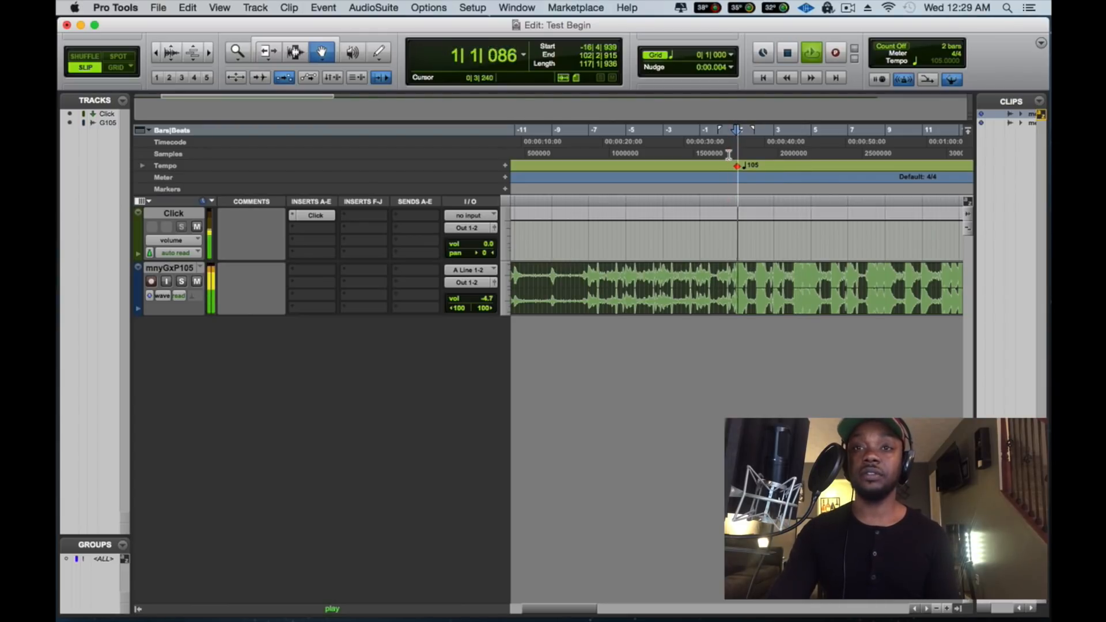
key("super+[")
key("super+[")
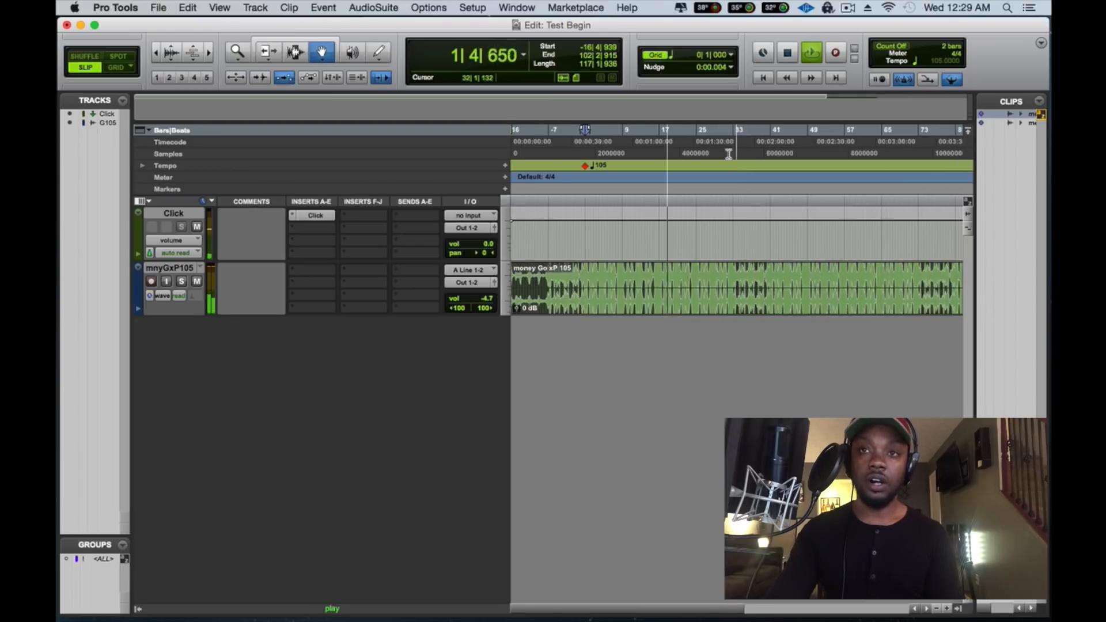
key("super+[")
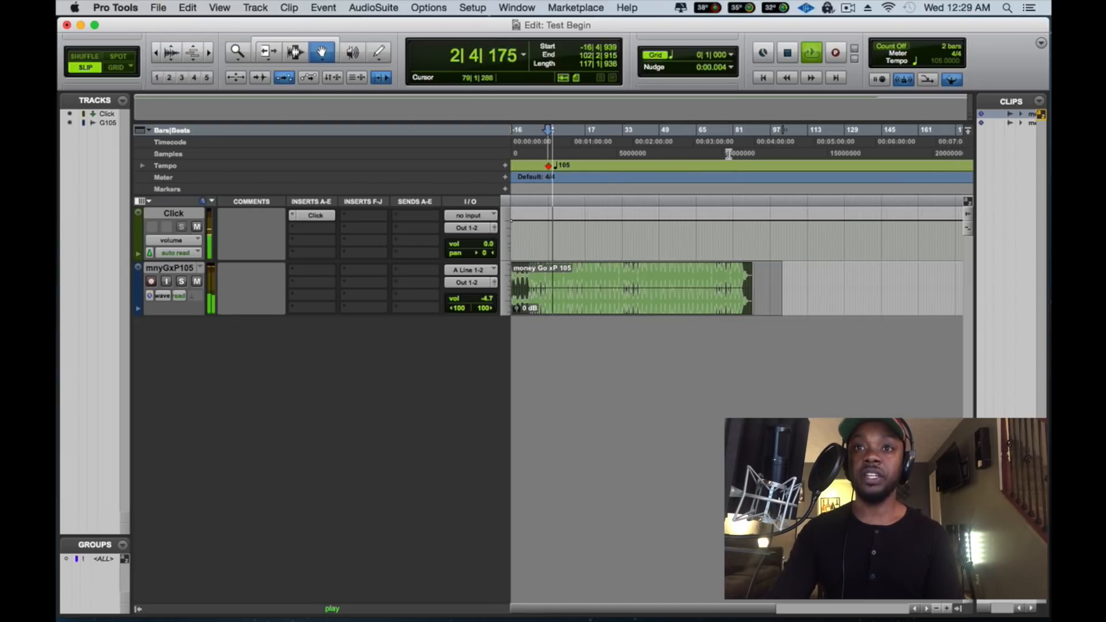
key("super+]")
key("super+[")
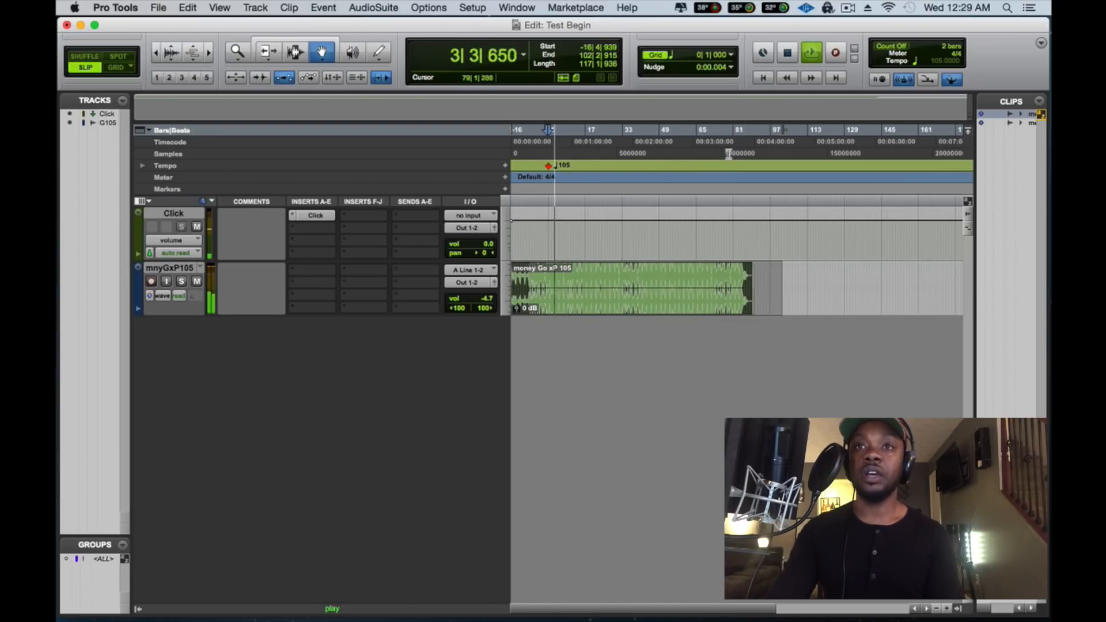
key("space")
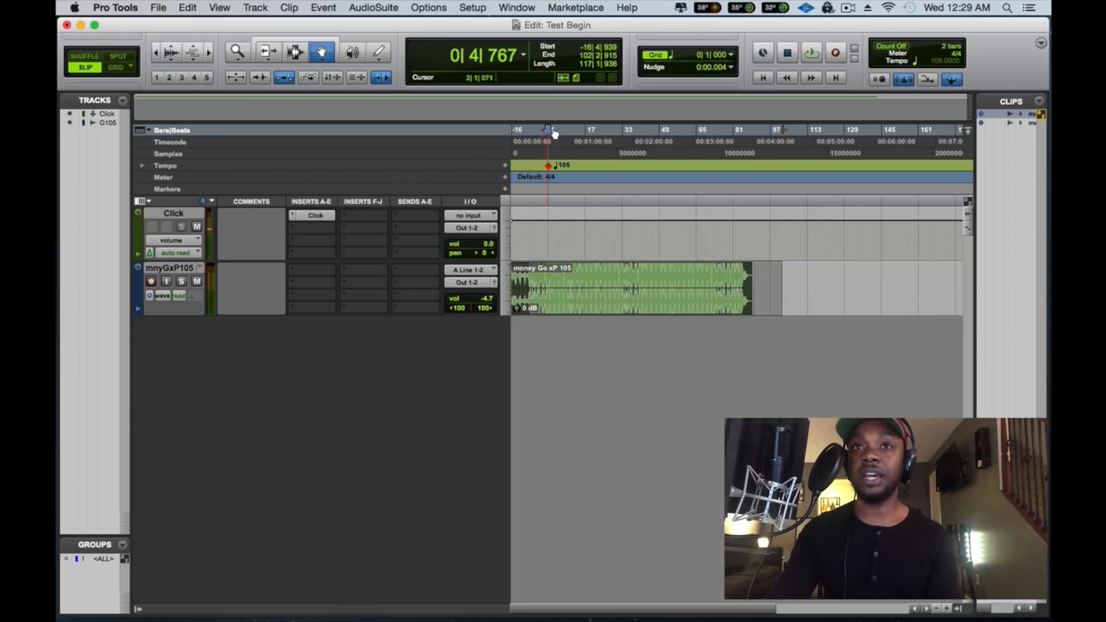
Play the beat with the click from around bar 42 to check their timing midway through the song
left_click(646, 148)
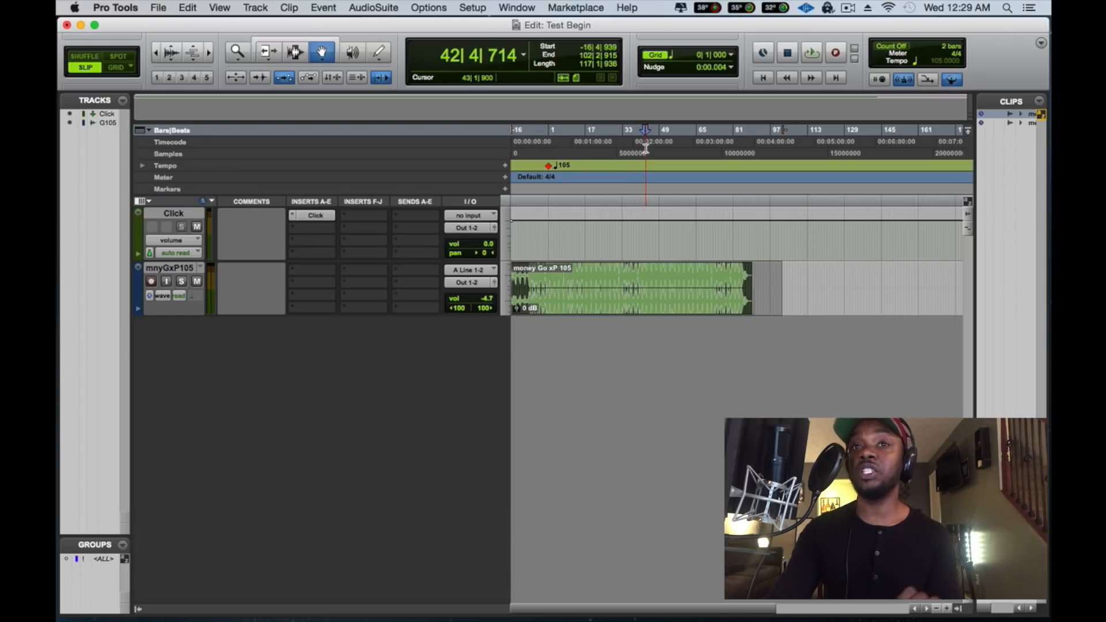
key("space")
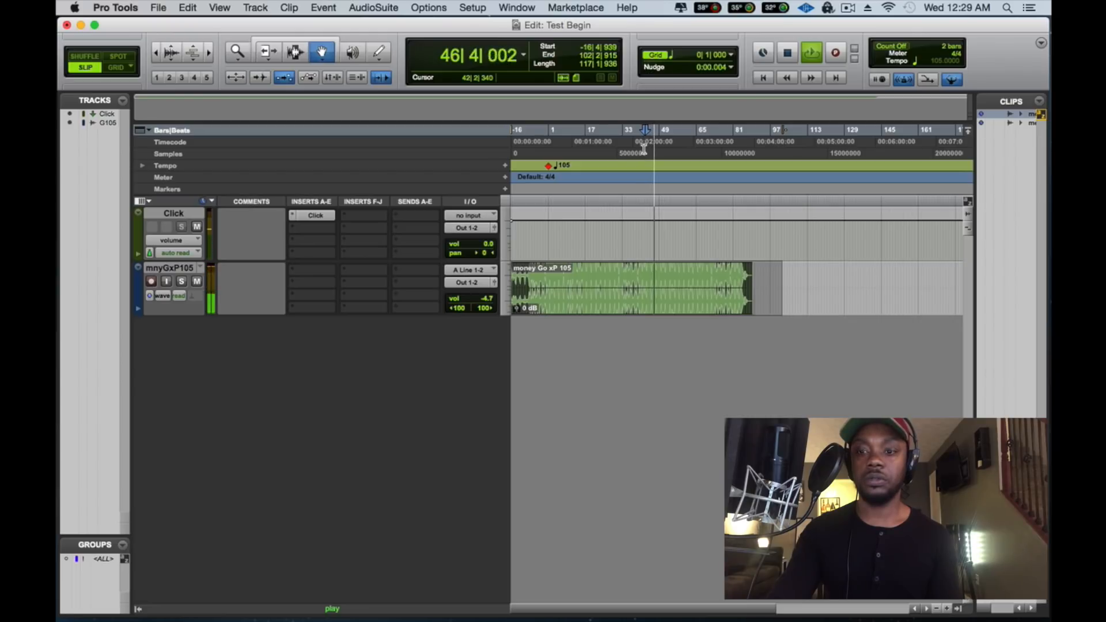
key("space")
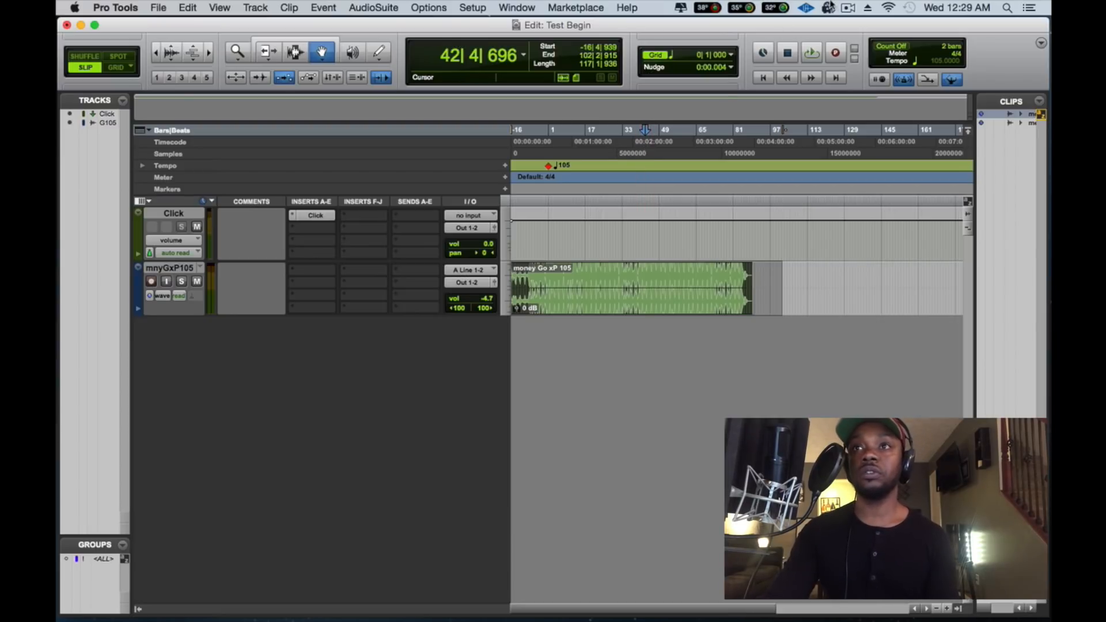
left_click(830, 7)
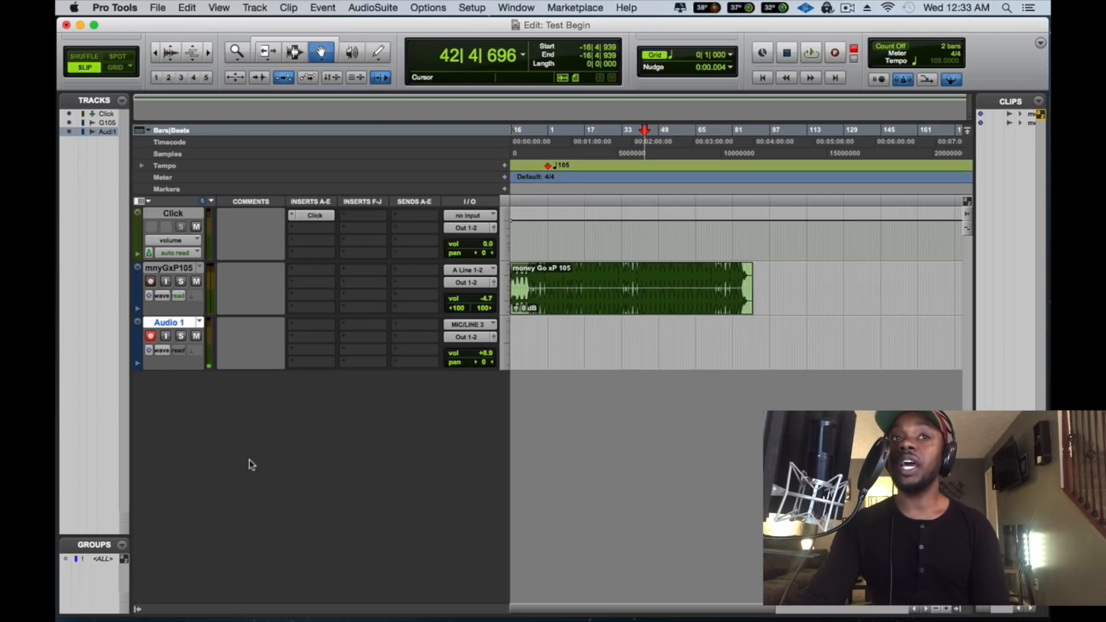
Create three new mono audio tracks in samples below the Audio 1 track
left_click(257, 7)
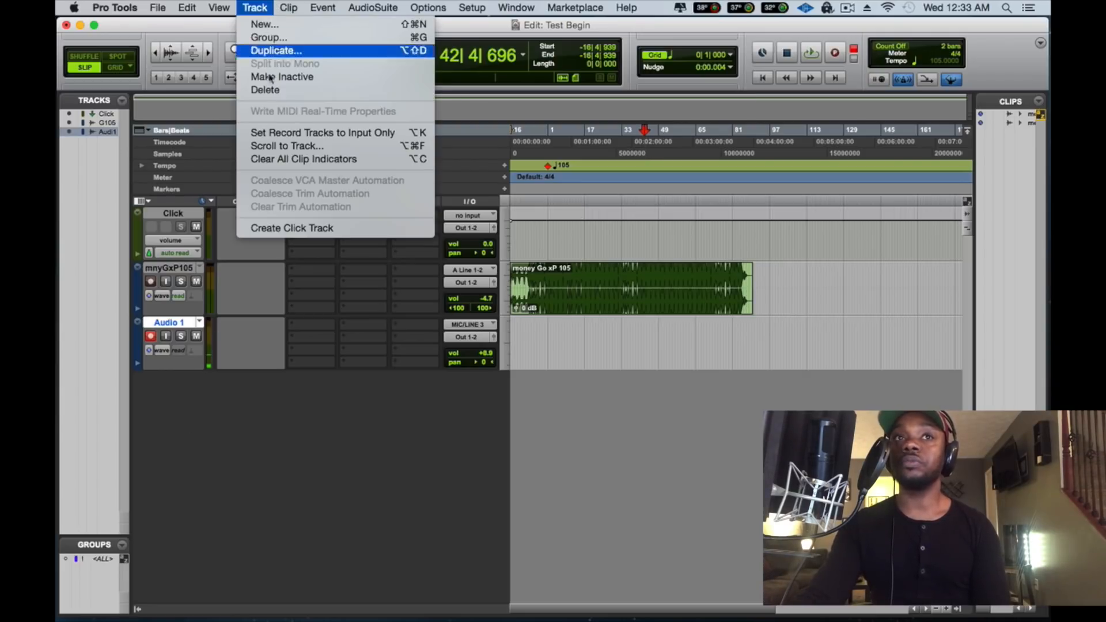
left_click(438, 396)
left_click(257, 8)
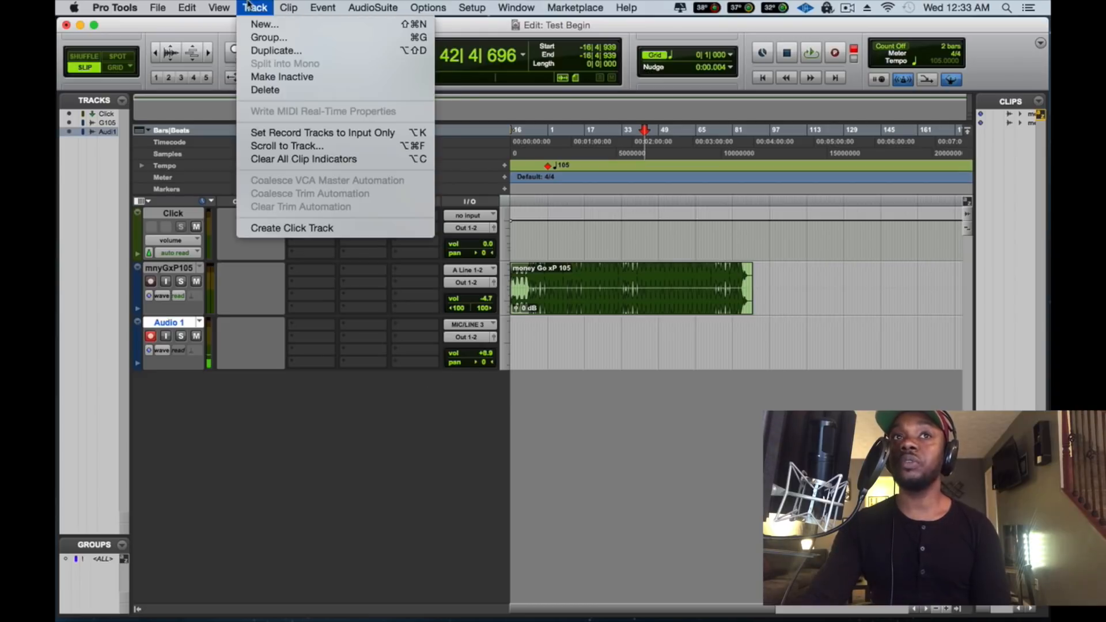
left_click(259, 23)
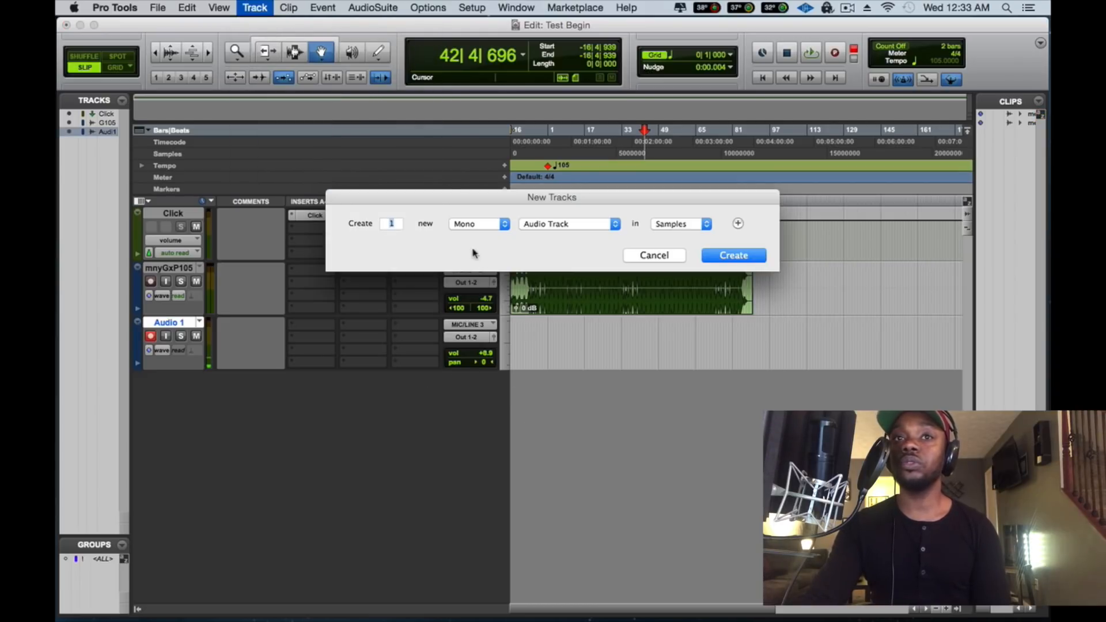
left_click(466, 225)
left_click(465, 225)
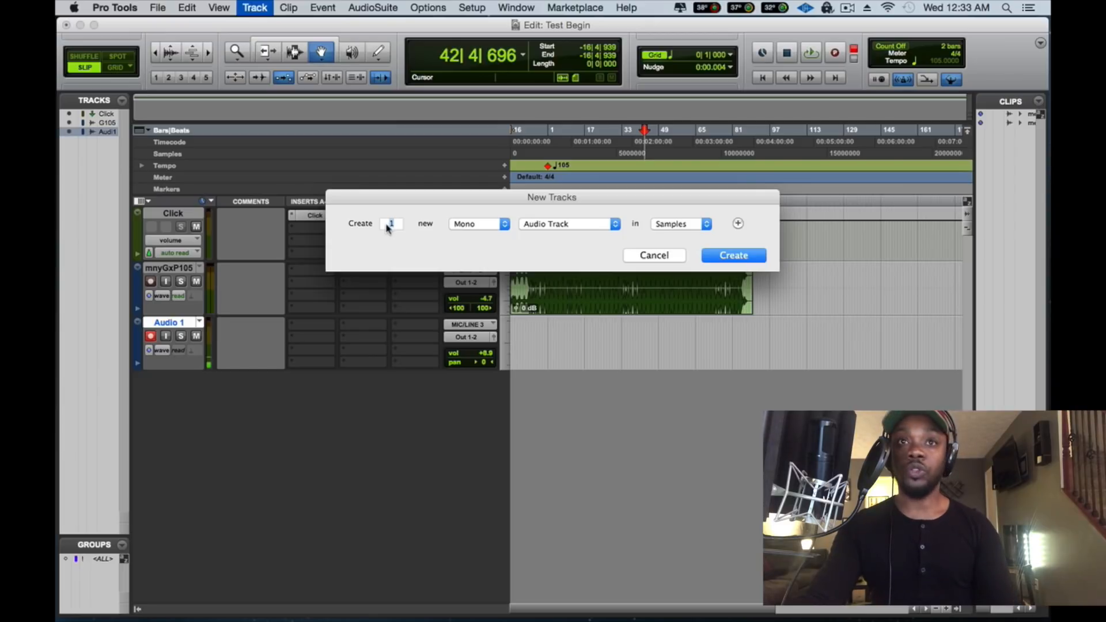
type("3")
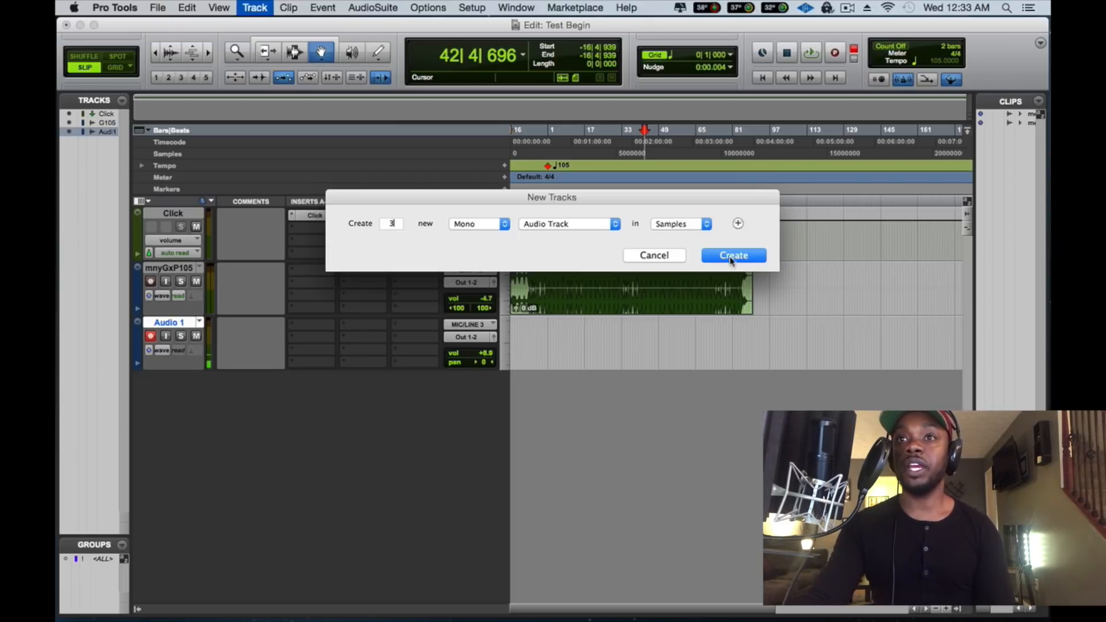
left_click(732, 258)
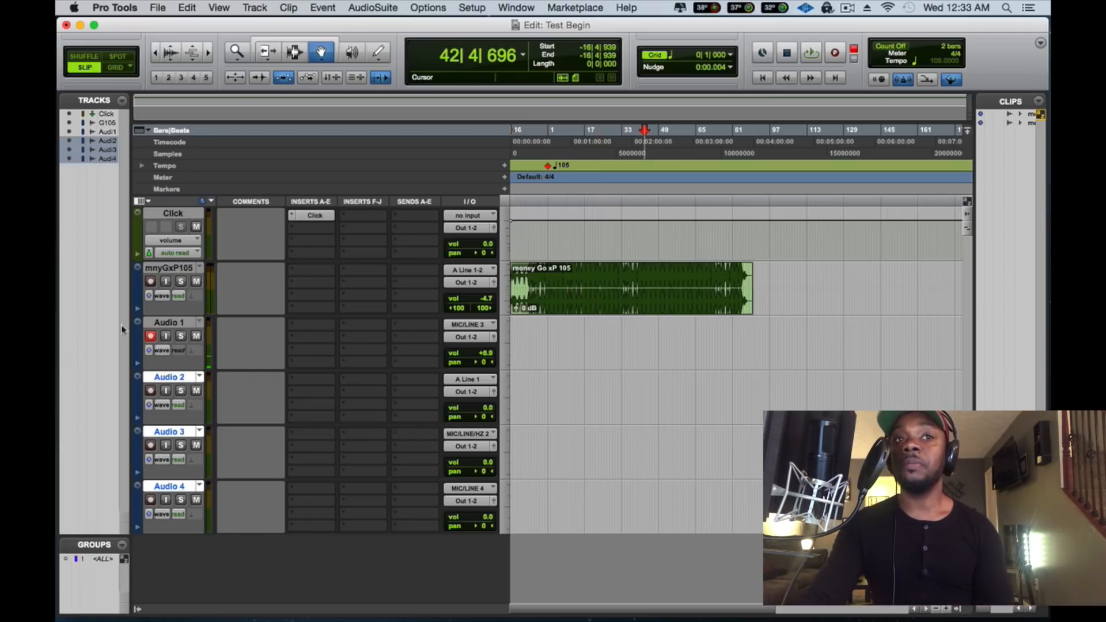
Create one new stereo audio track directly below the beat track
left_click(166, 324)
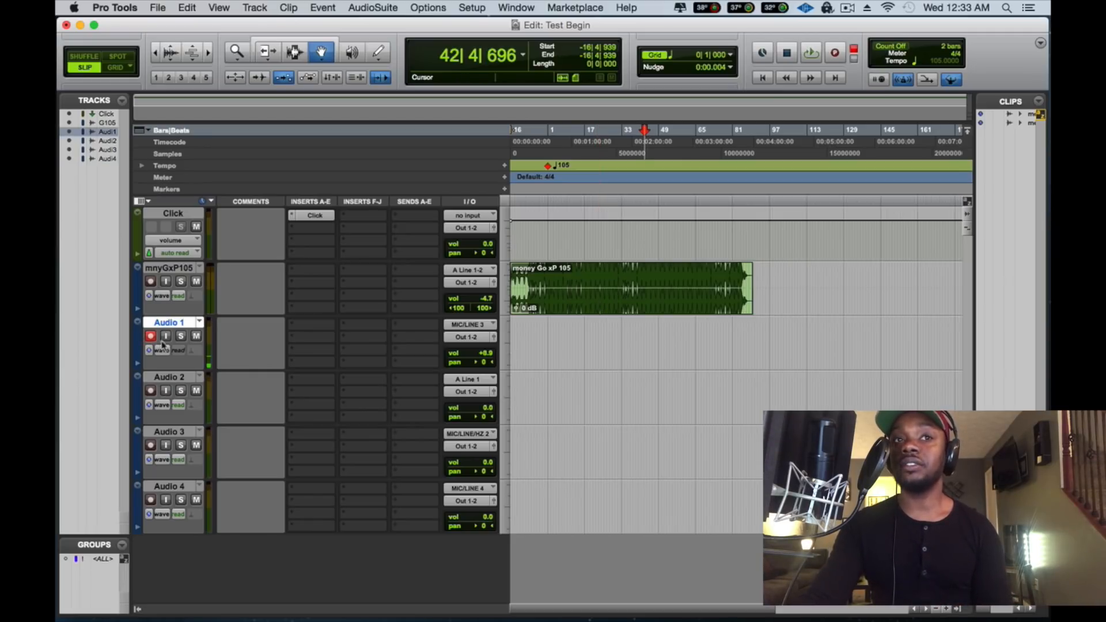
left_click(165, 269)
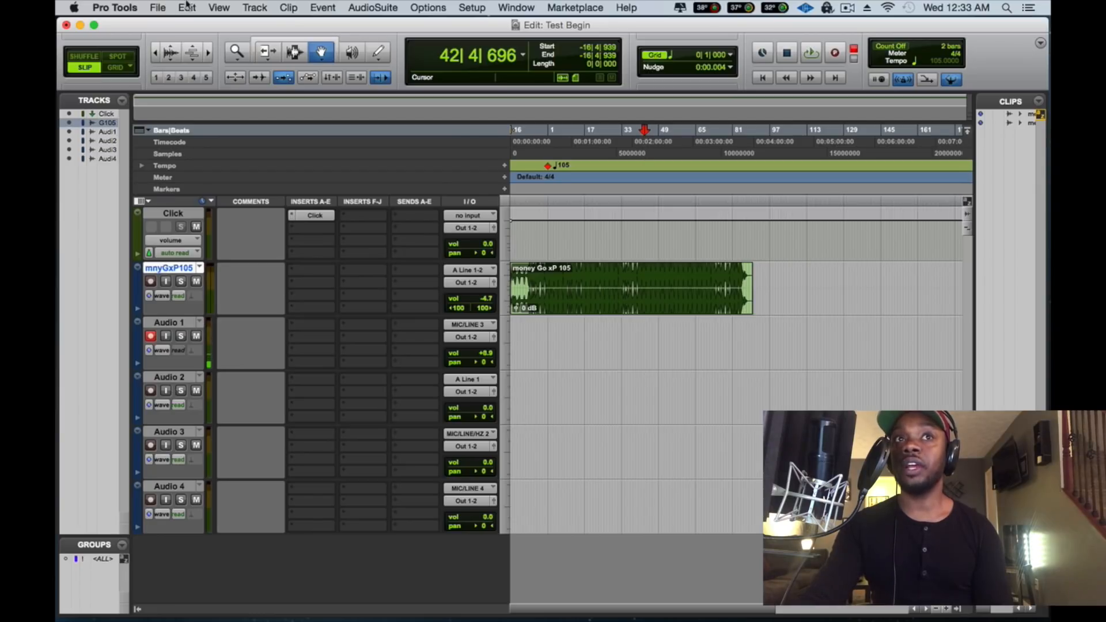
left_click(255, 7)
left_click(260, 23)
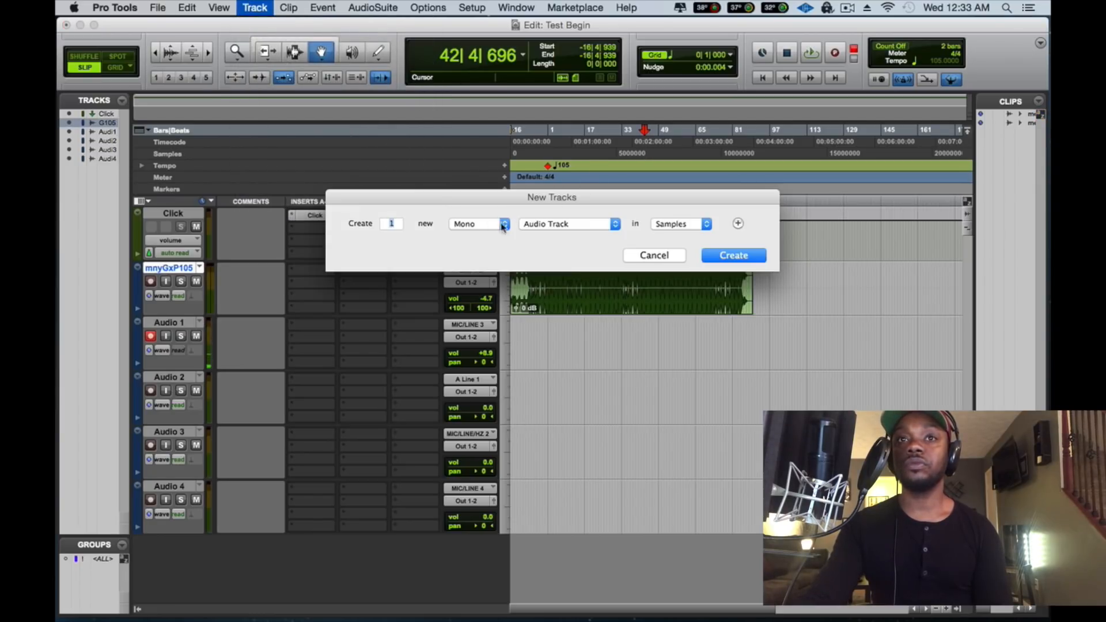
left_click(479, 223)
left_click(469, 235)
left_click(733, 256)
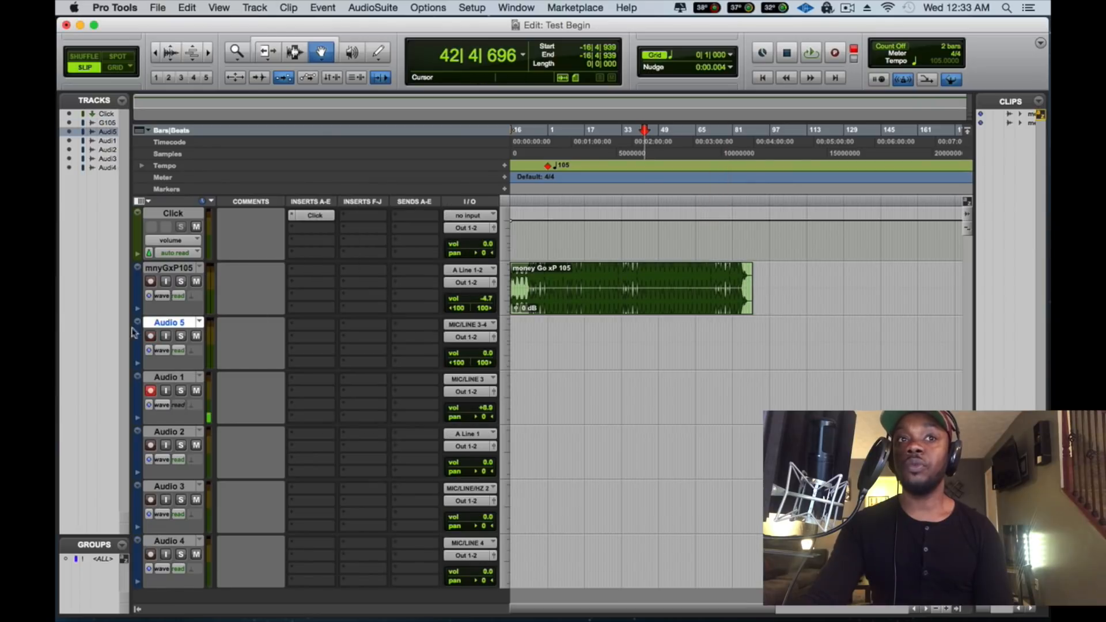
Switch record enable from Audio 1 to the stereo track Audio 5 and back to Audio 1
left_click(150, 391)
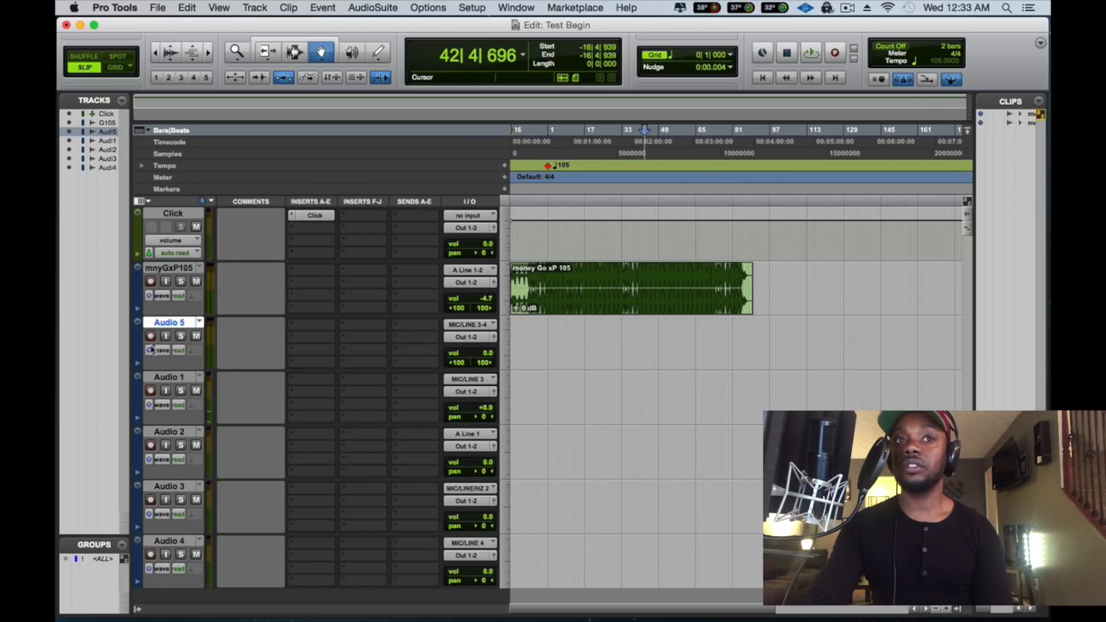
left_click(150, 336)
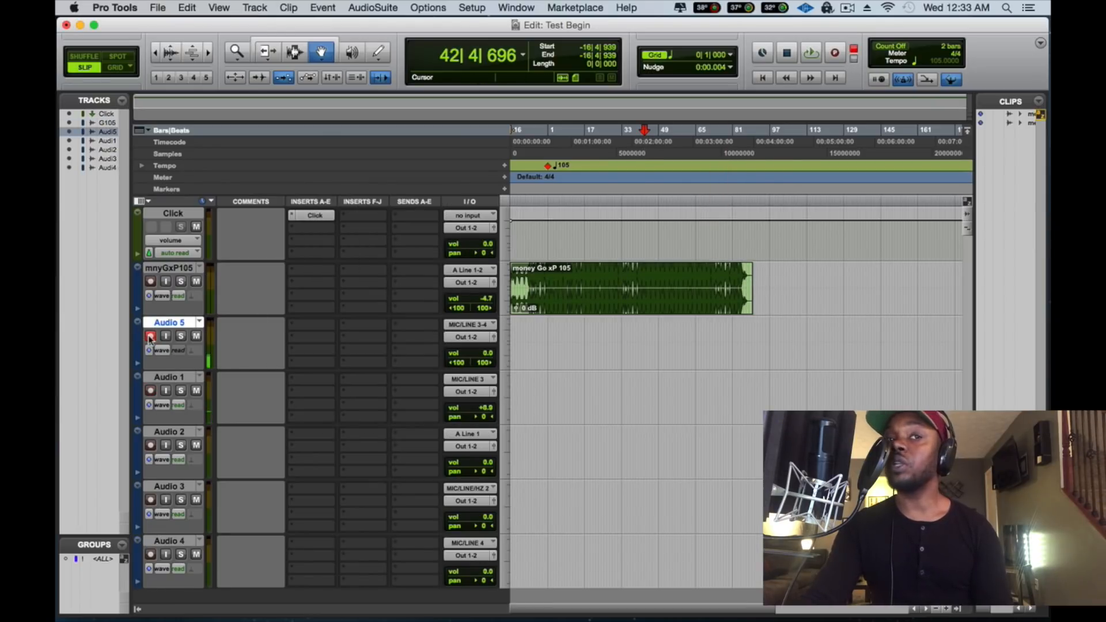
left_click(151, 336)
left_click(150, 391)
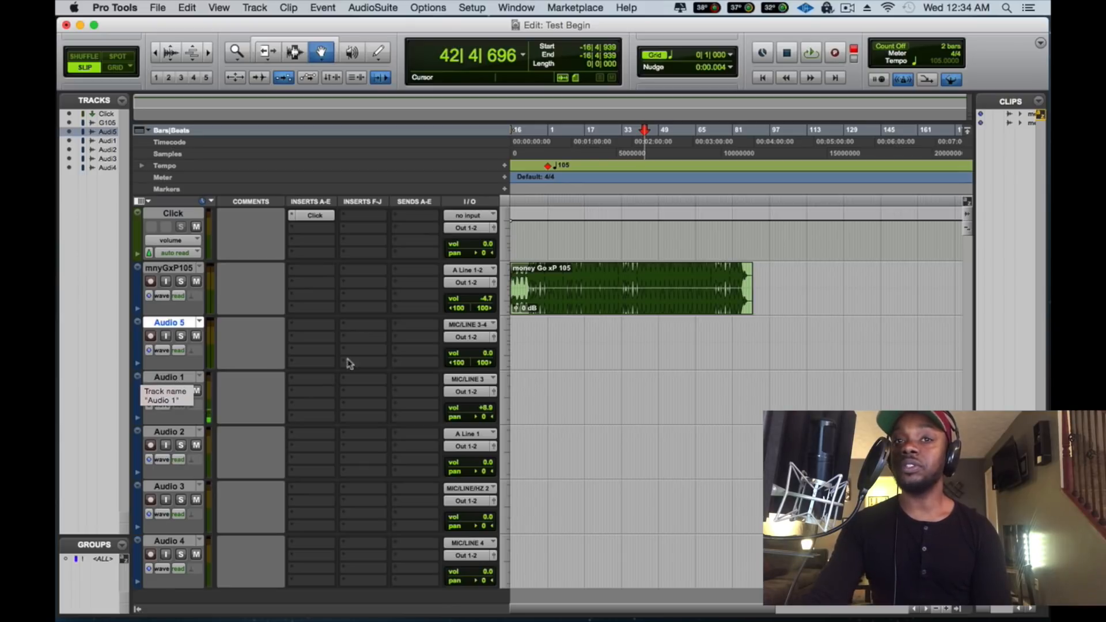
Select the Audio 1 track and look at its input source options
left_click(168, 377)
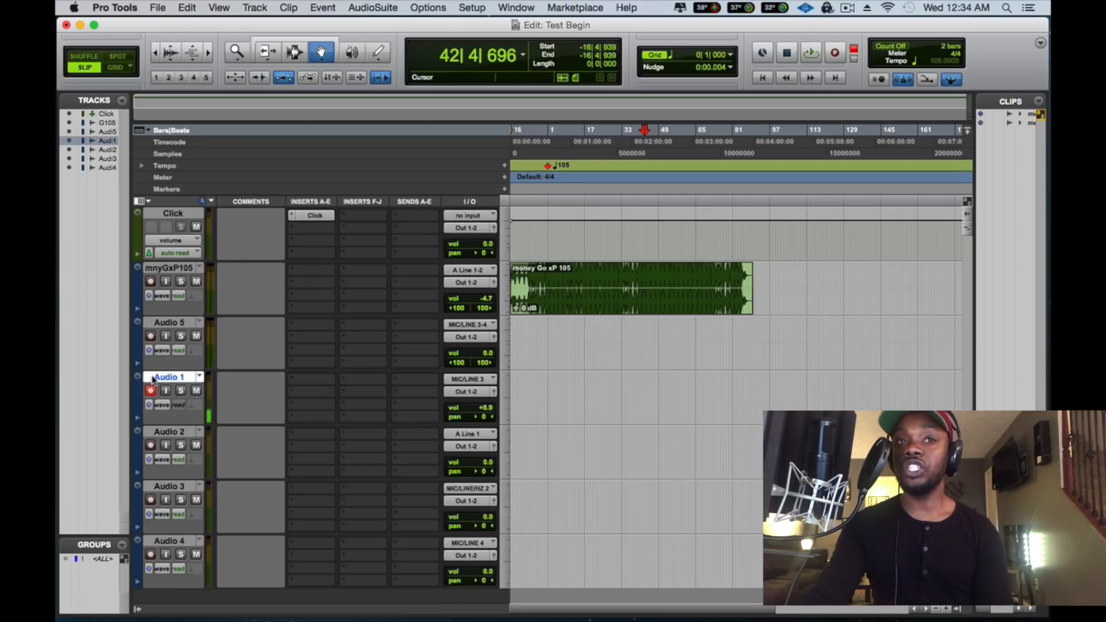
left_click(483, 378)
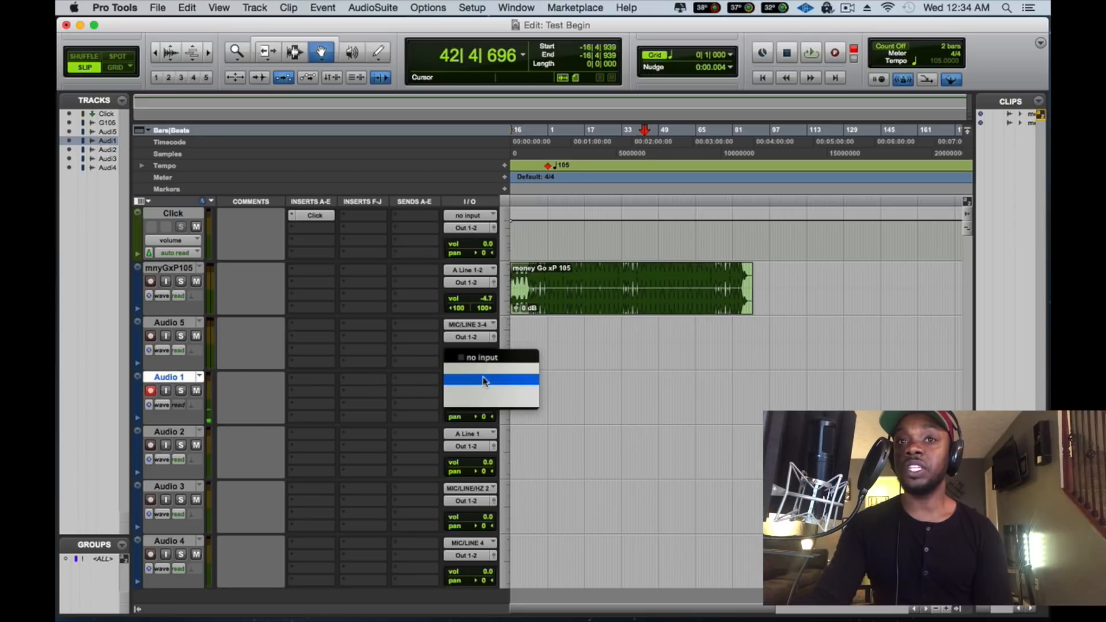
left_click(372, 369)
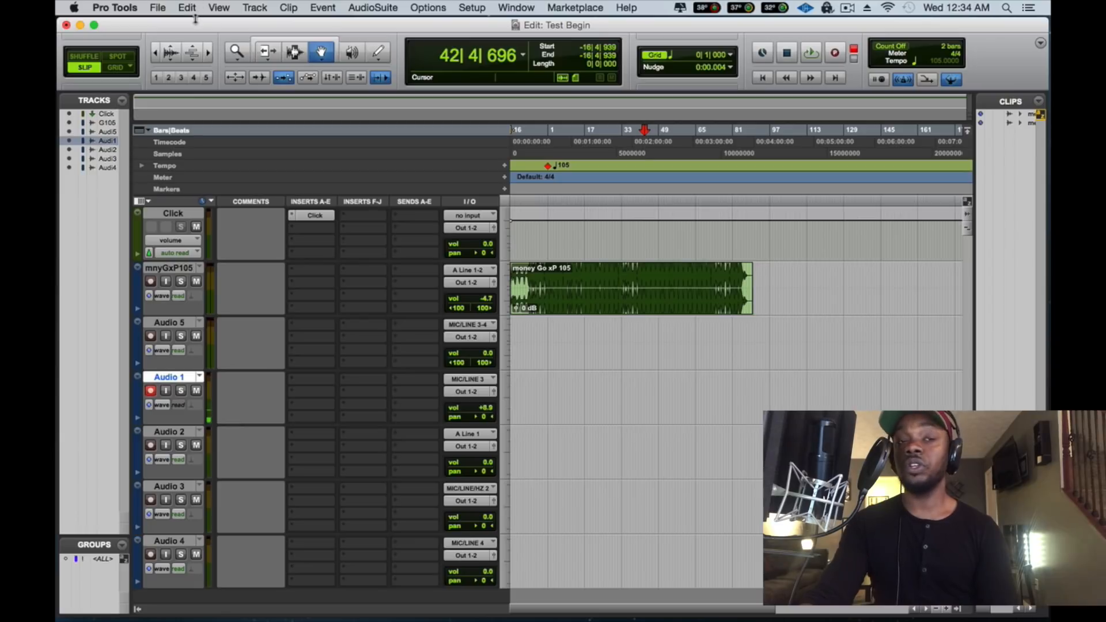
Create one stereo Master Fader track directly below the Audio 1 track
left_click(245, 7)
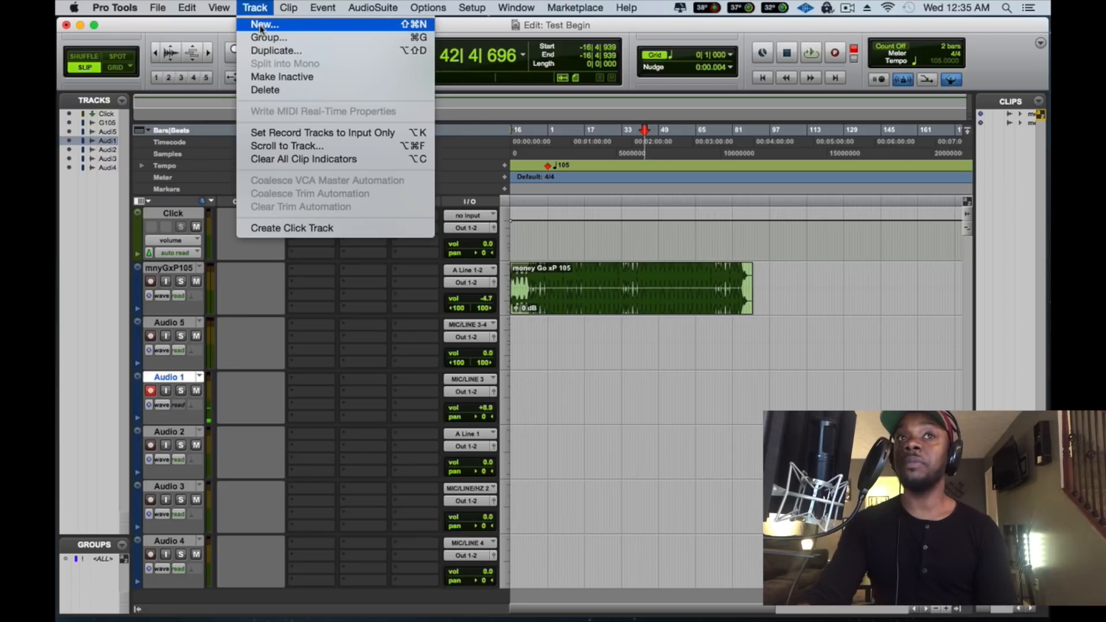
left_click(263, 26)
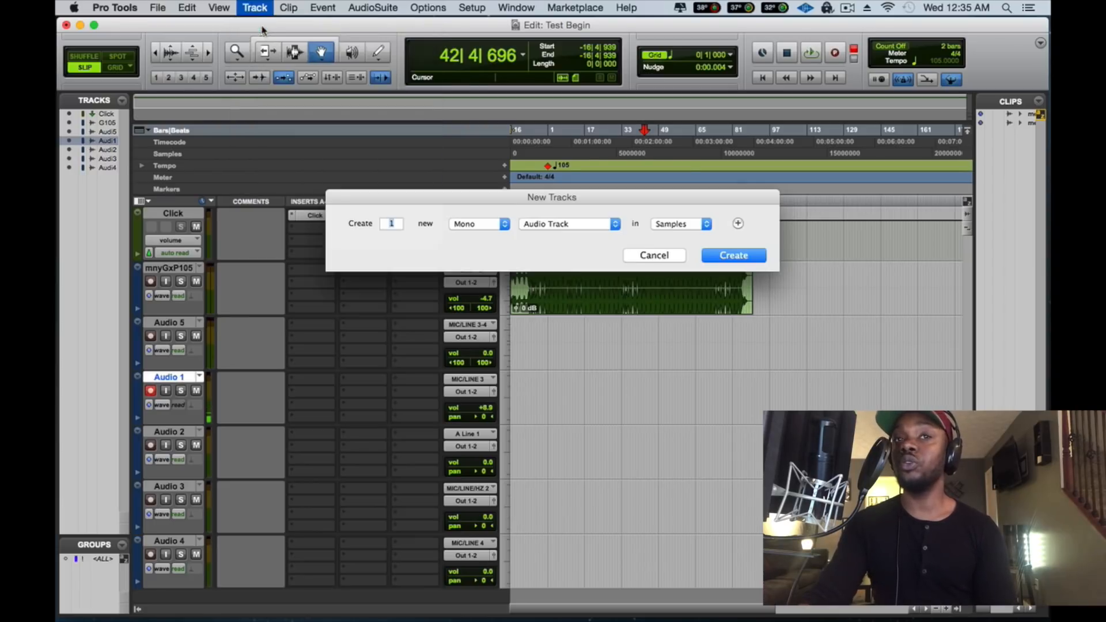
left_click(567, 224)
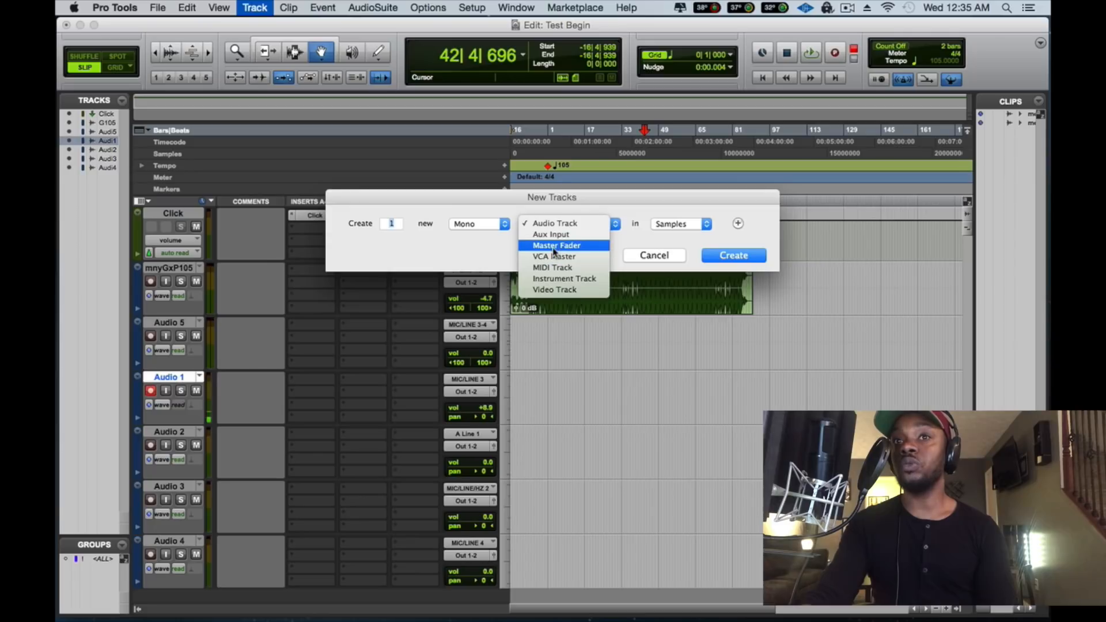
left_click(555, 246)
left_click(469, 224)
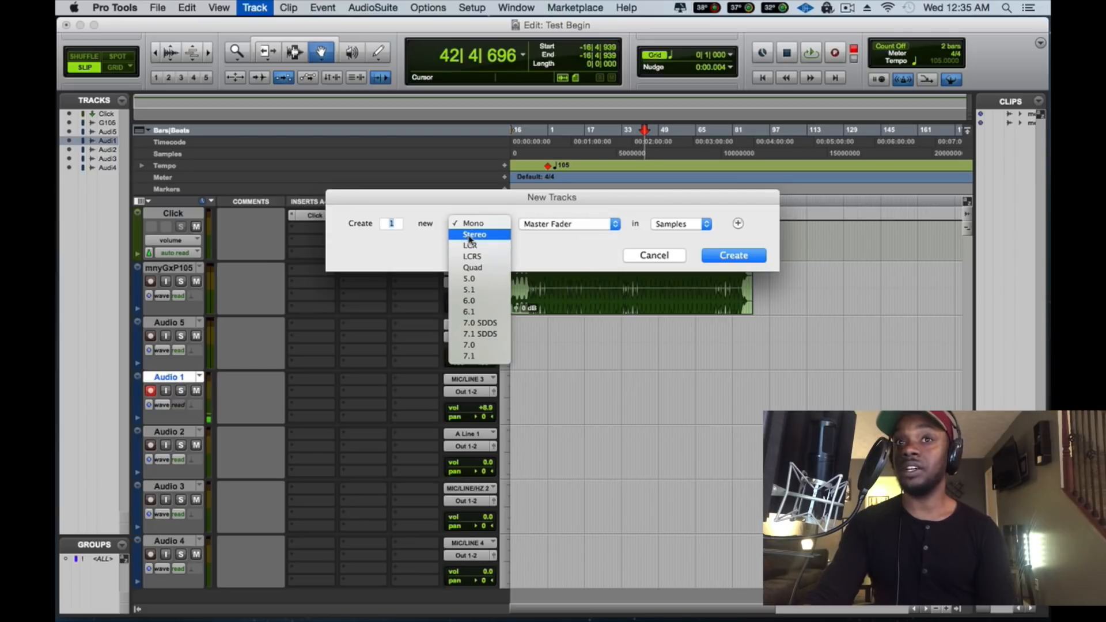
left_click(474, 235)
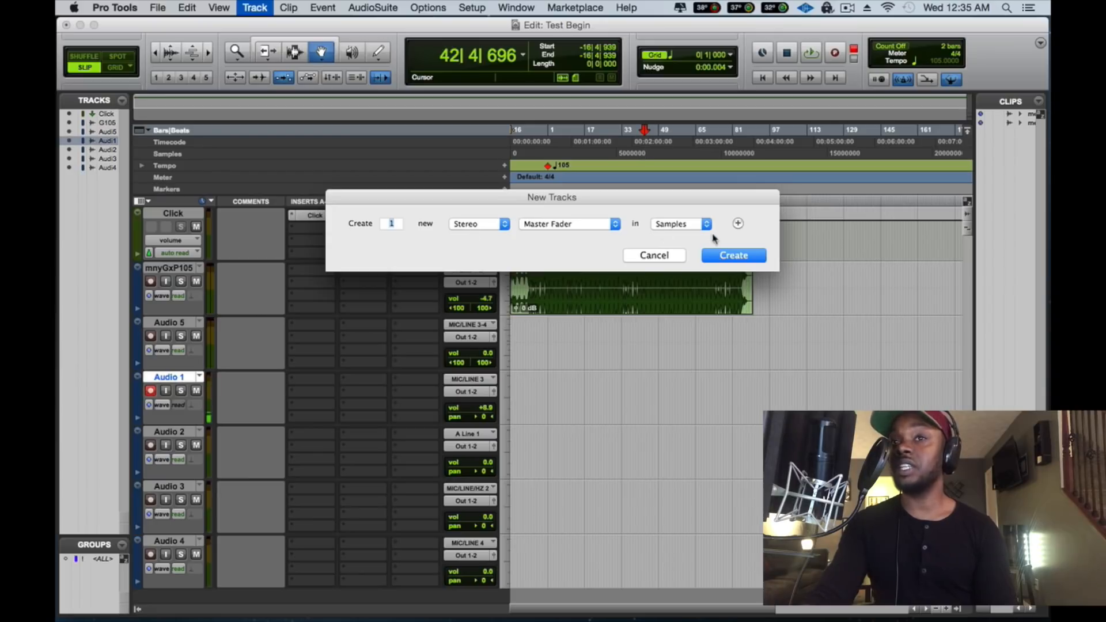
left_click(721, 255)
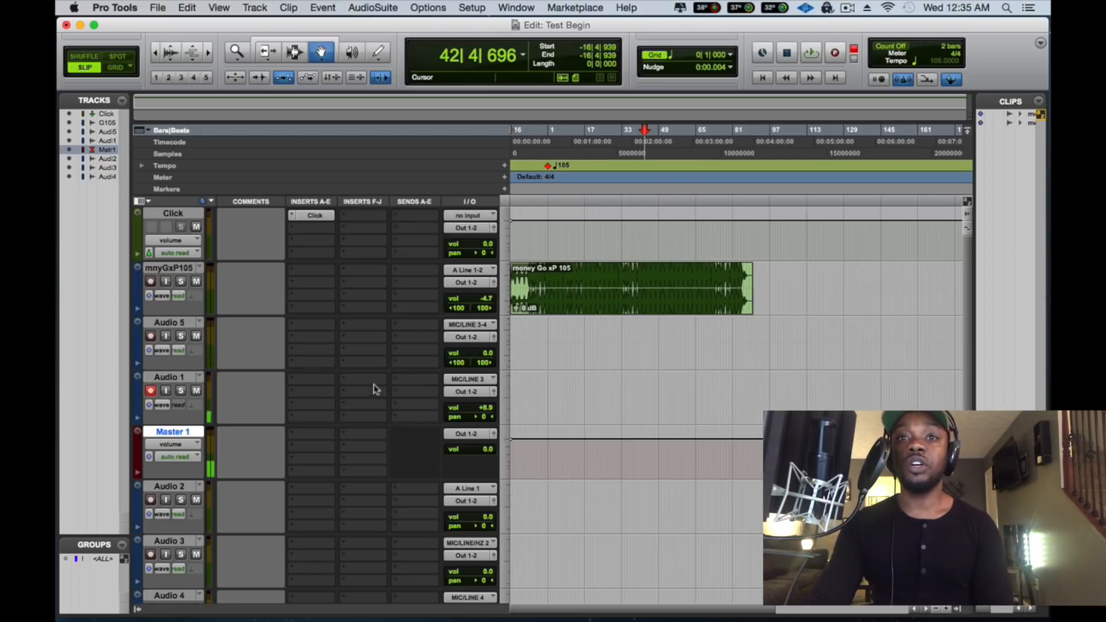
Examine which mono interface inputs and buses can be chosen as the input of the record-enabled Audio 1 track
left_click(467, 382)
left_click(149, 382)
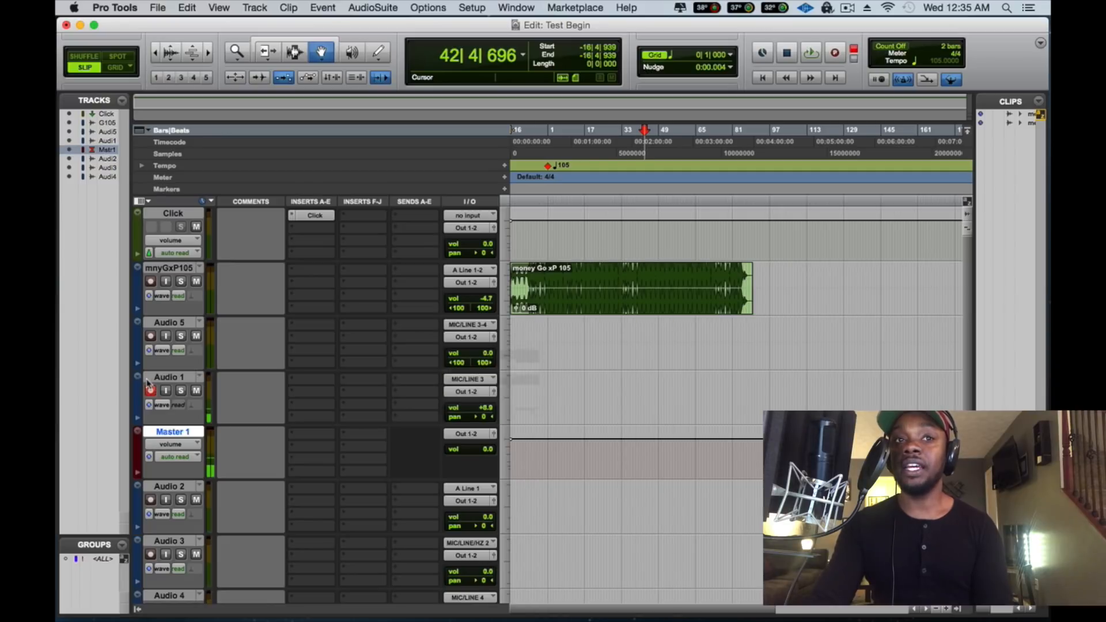
left_click(151, 387)
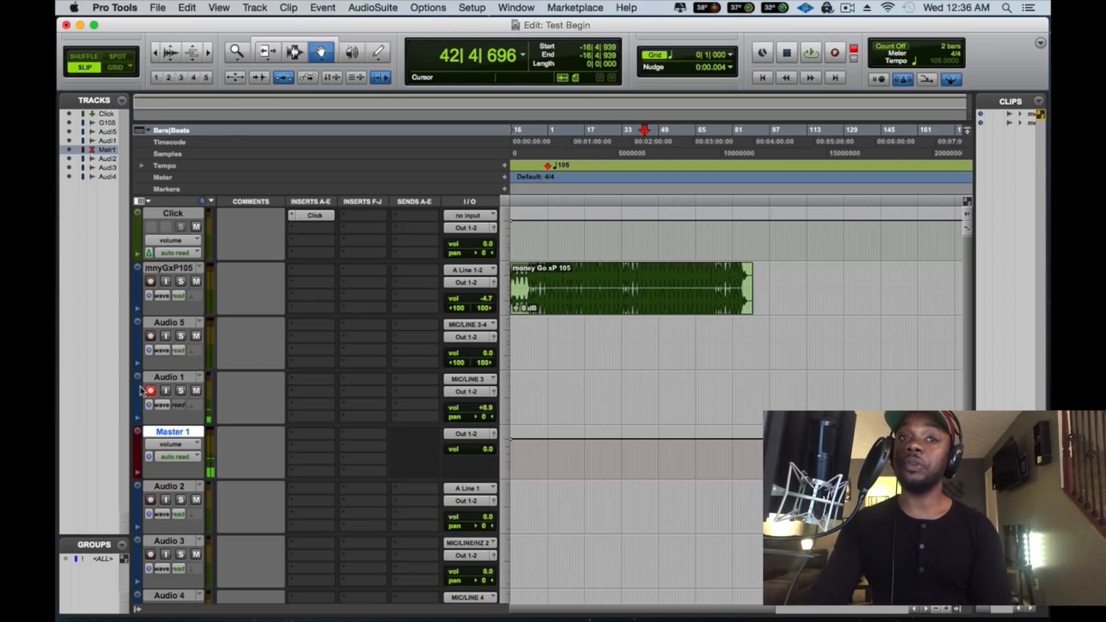
left_click(469, 379)
mouse_move(476, 382)
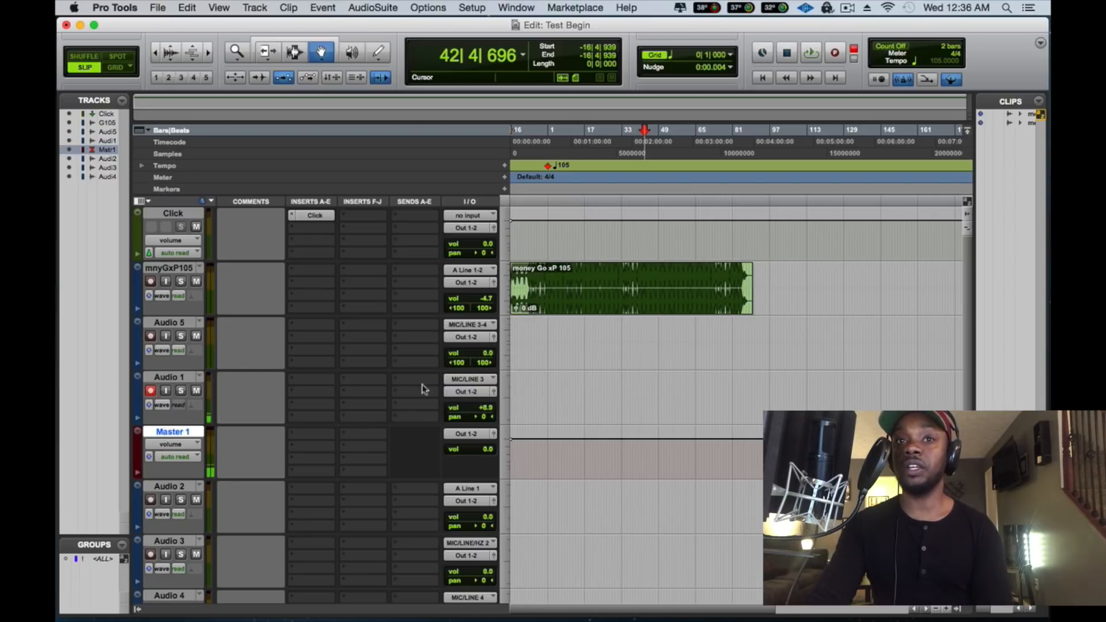
mouse_move(512, 383)
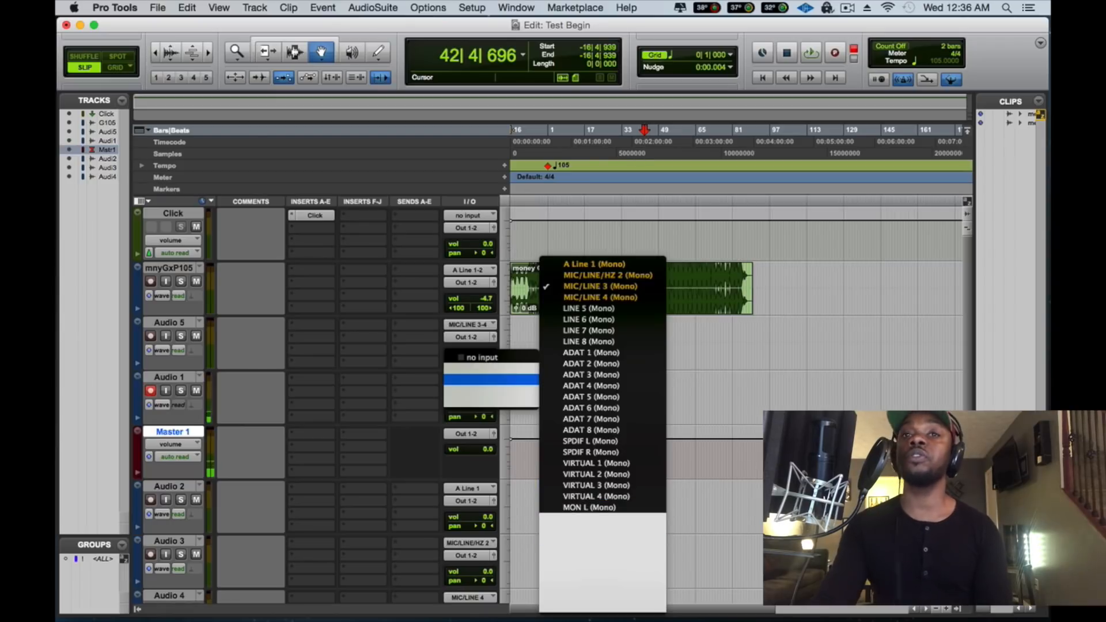
left_click(767, 366)
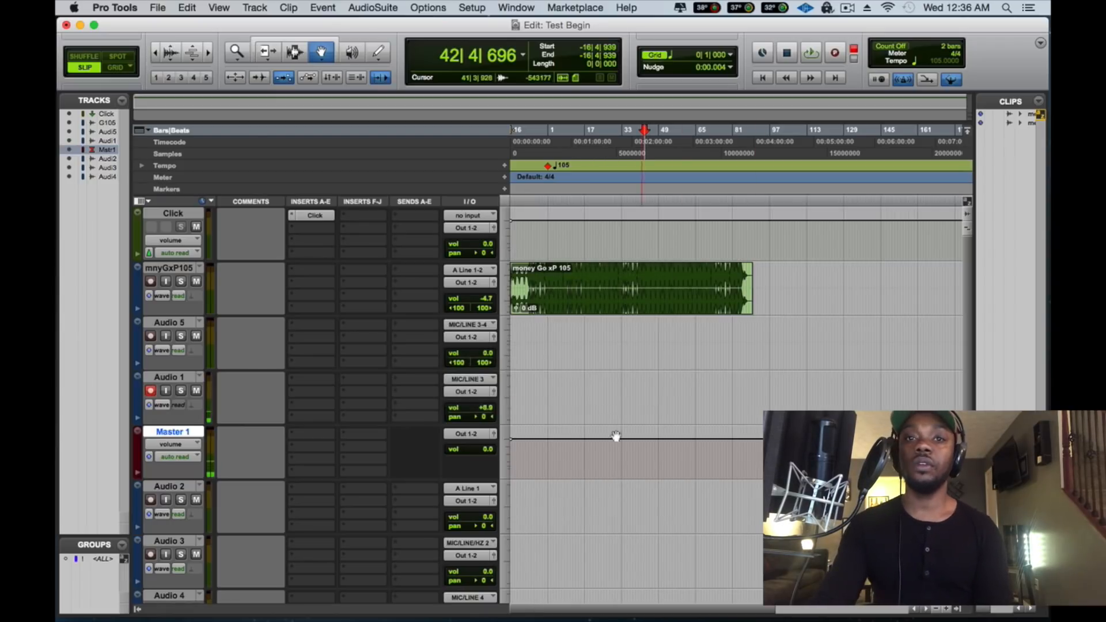
left_click(476, 392)
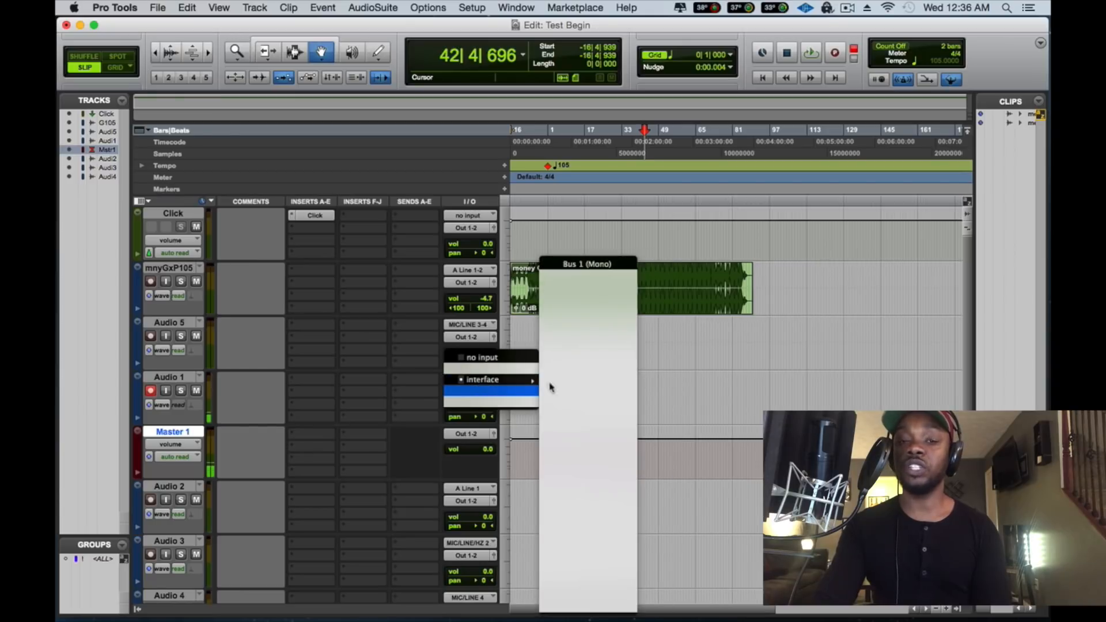
left_click(766, 411)
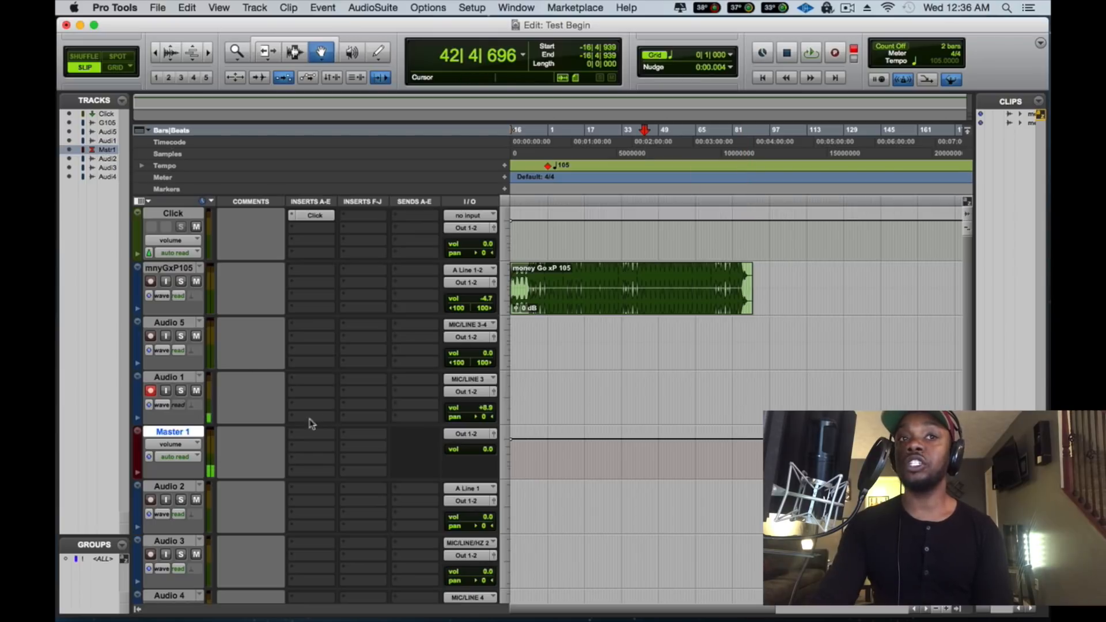
left_click(472, 379)
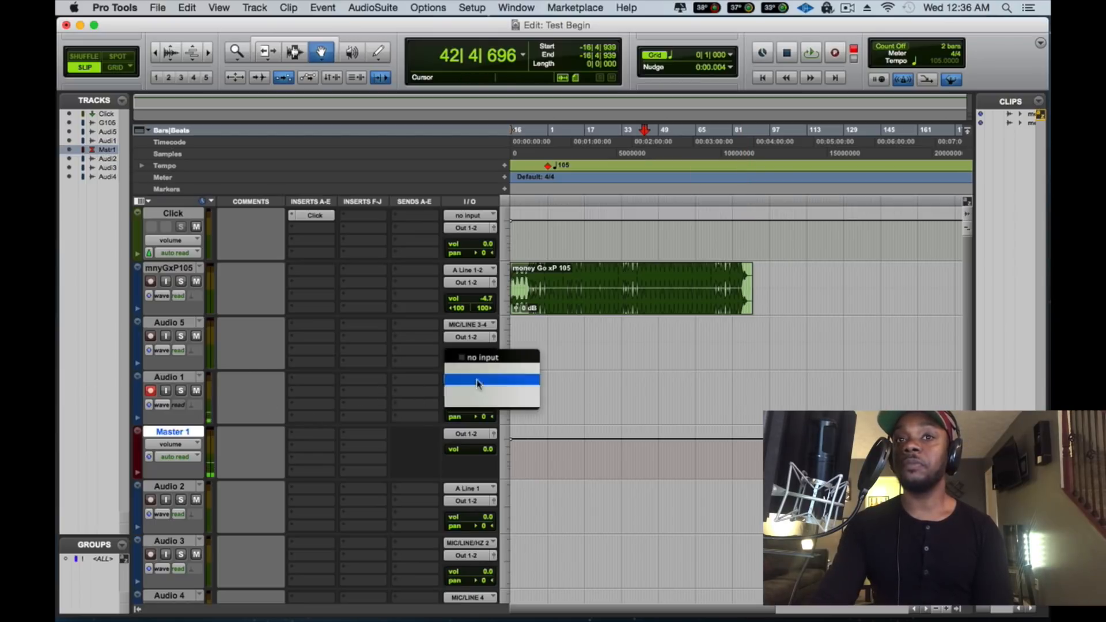
mouse_move(501, 381)
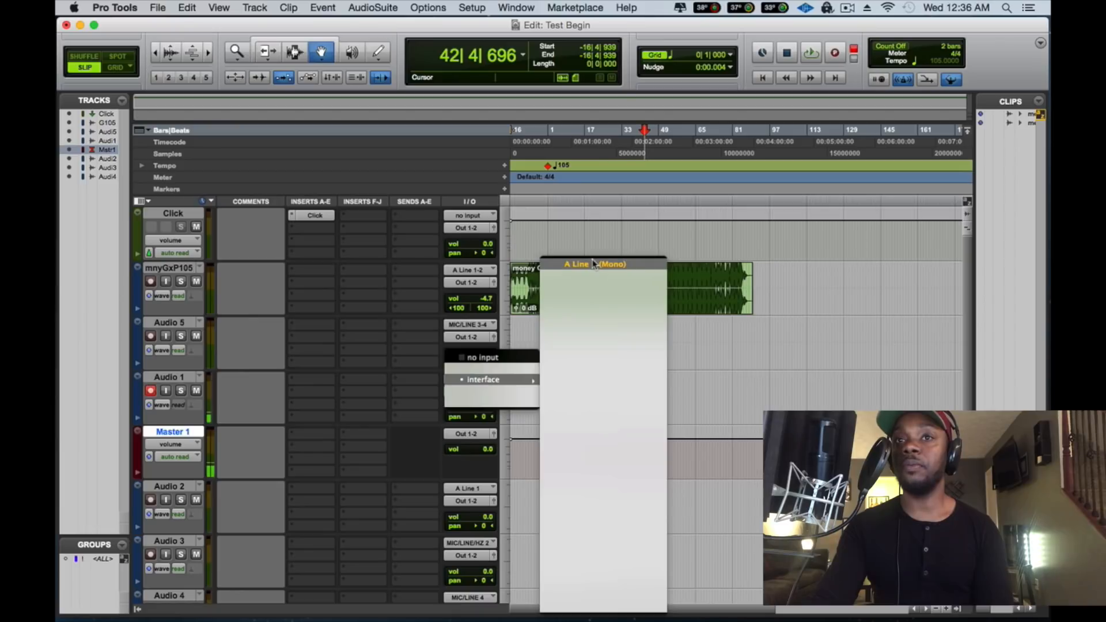
left_click(605, 266)
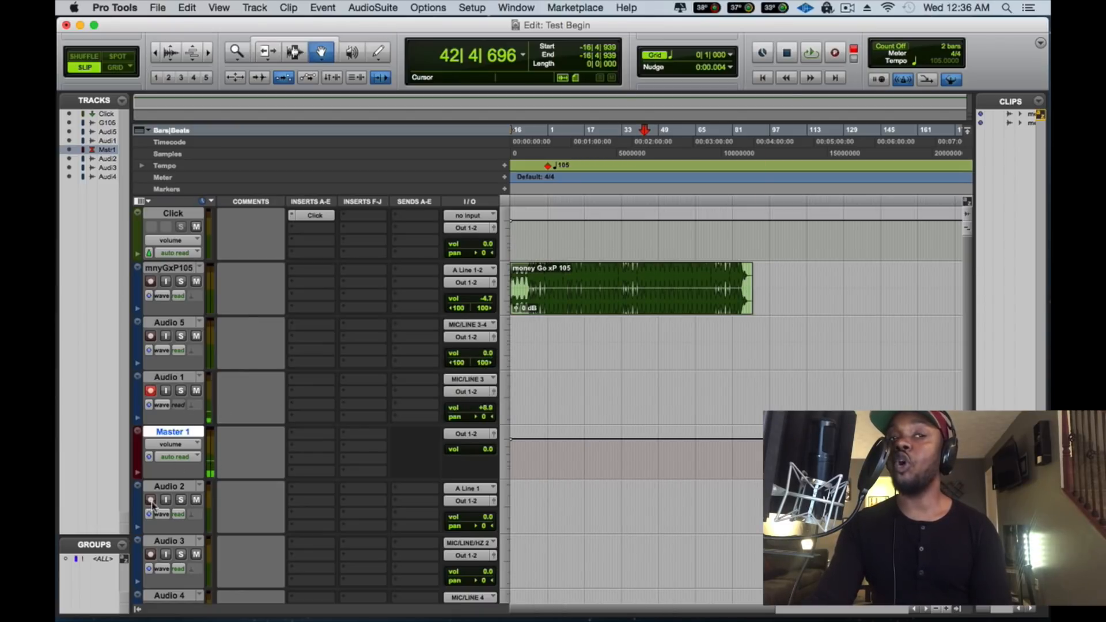
Arm the transport for recording, with Audio 1 as the record-enabled track
scroll(151, 351, "down", 2)
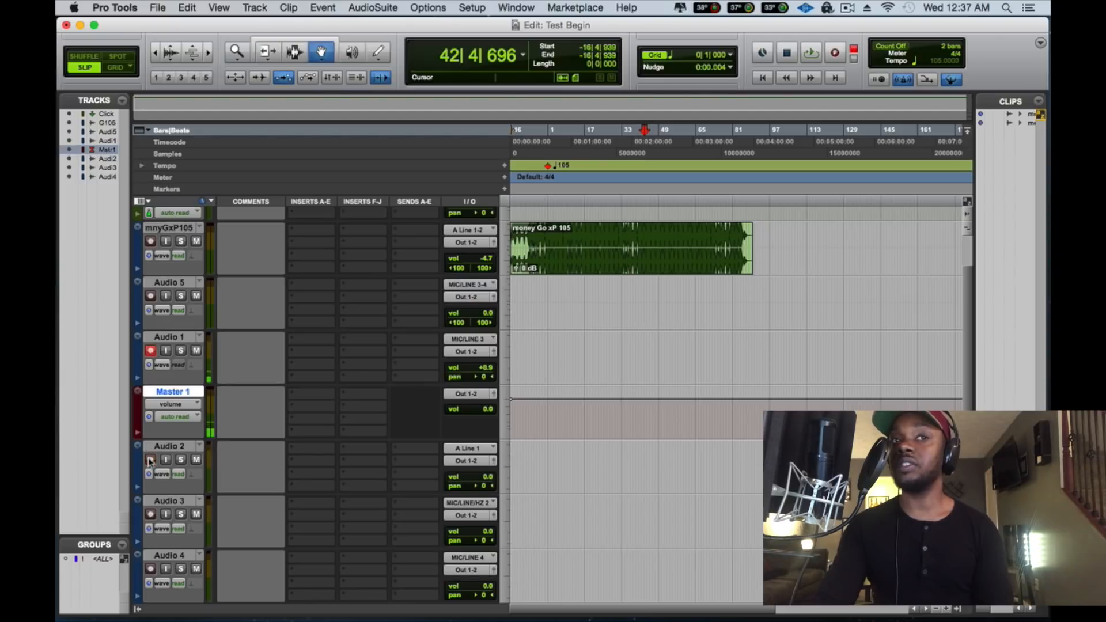
left_click(151, 350)
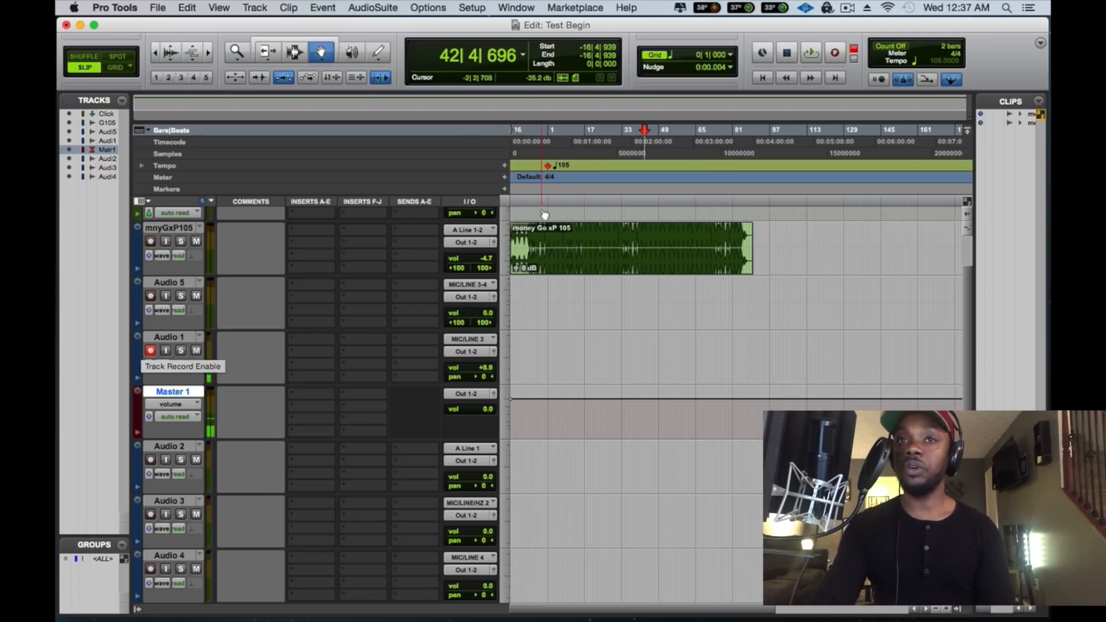
left_click(836, 54)
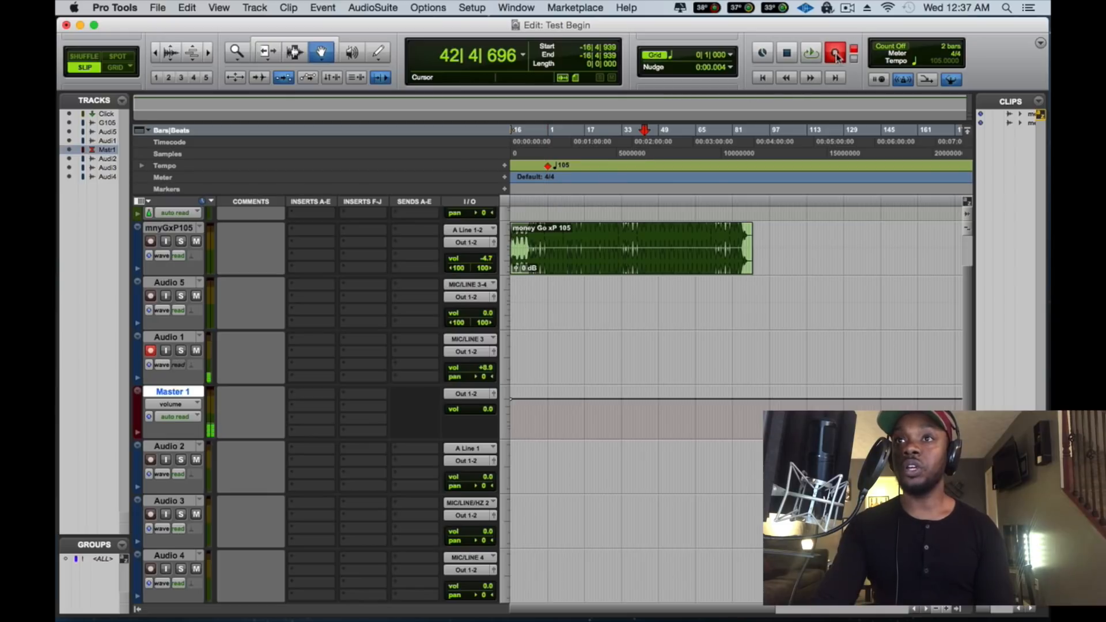
Turn off record-enable on the Audio 1 track and try to arm the transport for recording
right_click(837, 54)
left_click(857, 70)
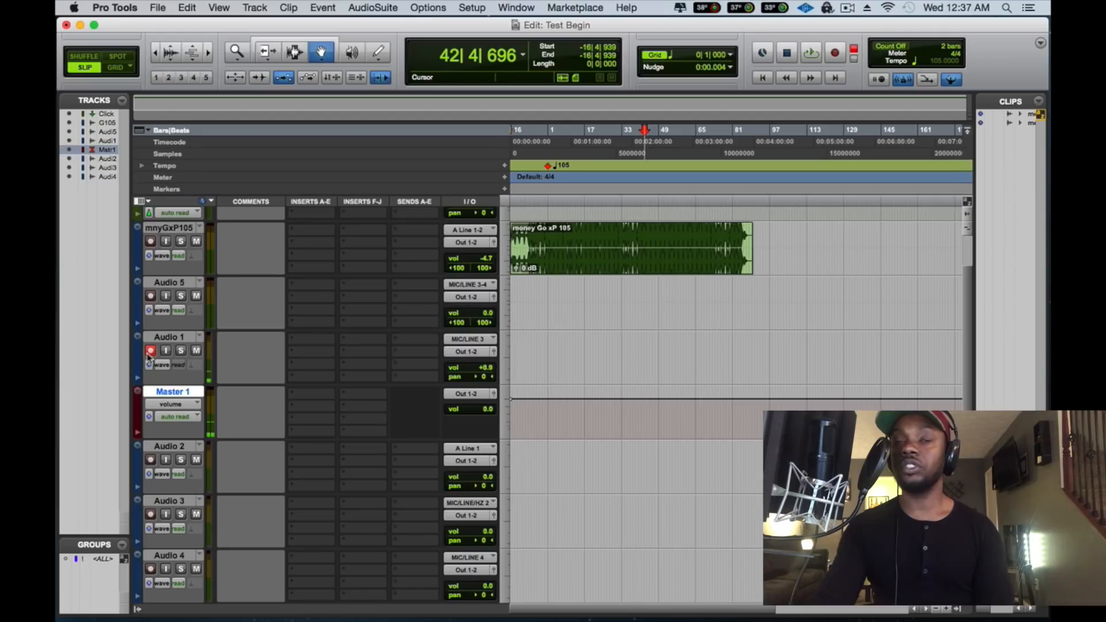
left_click(835, 55)
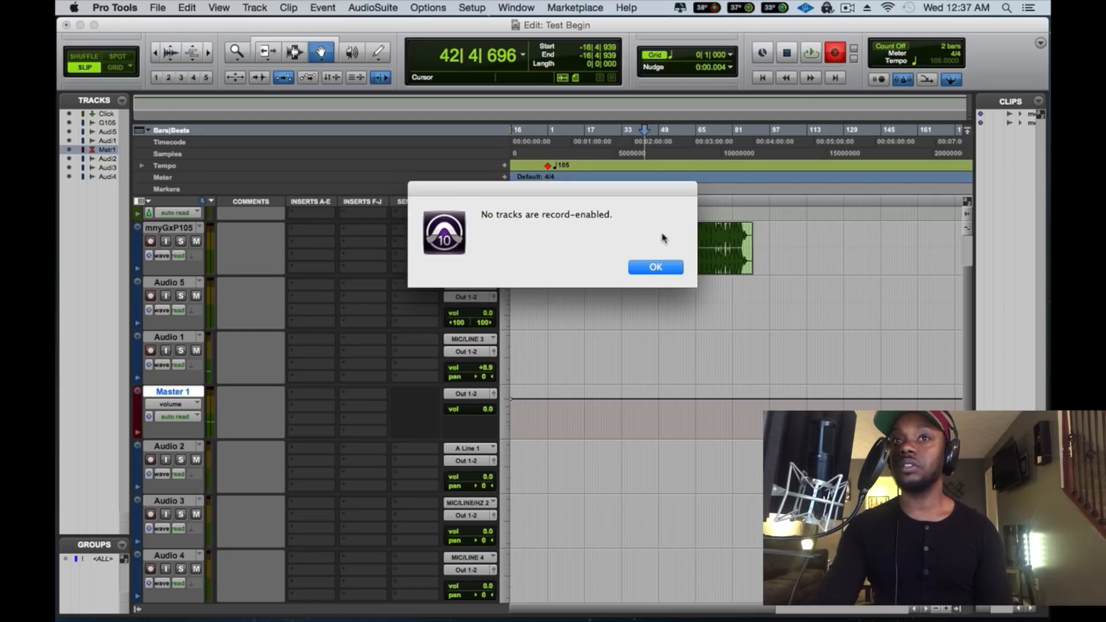
left_click(655, 265)
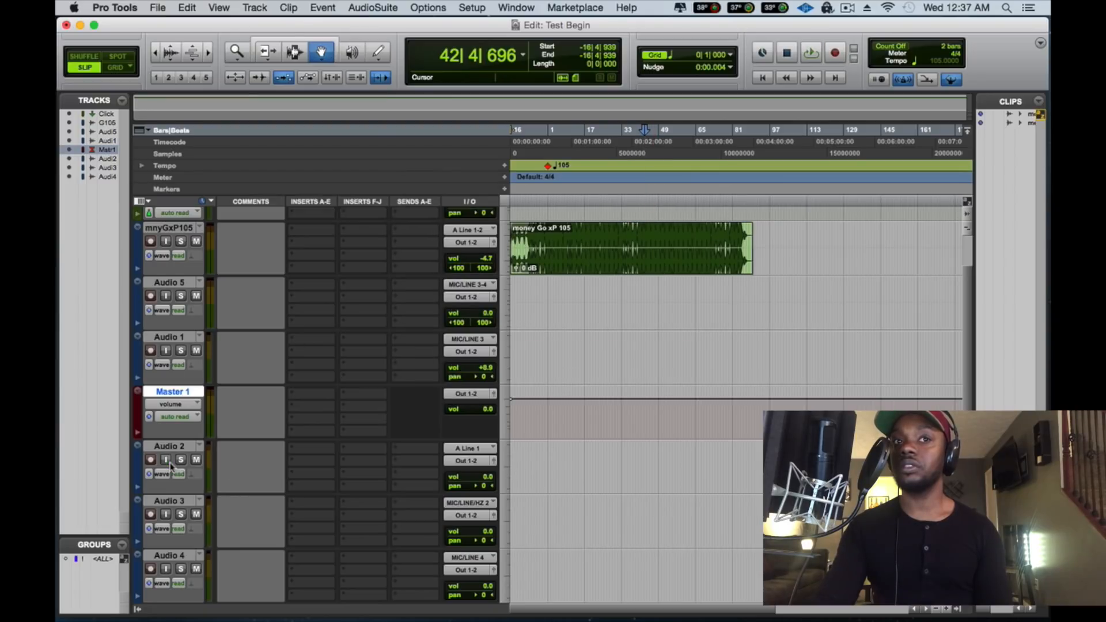
Enable input monitoring on the Audio 1 track, try to arm the transport for recording, and select that track
left_click(165, 350)
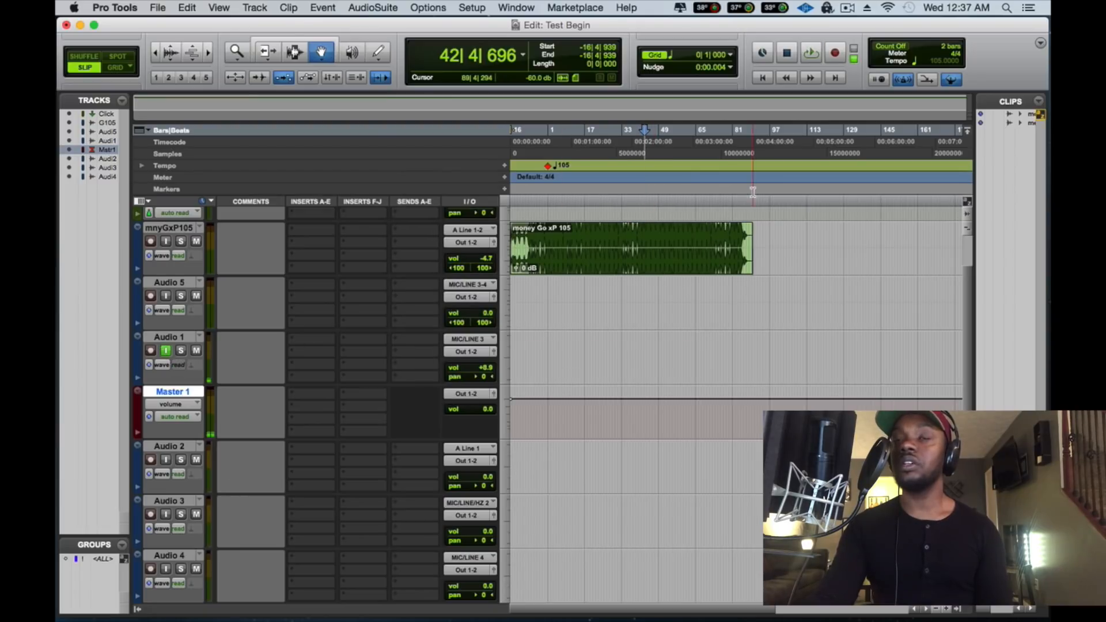
left_click(835, 52)
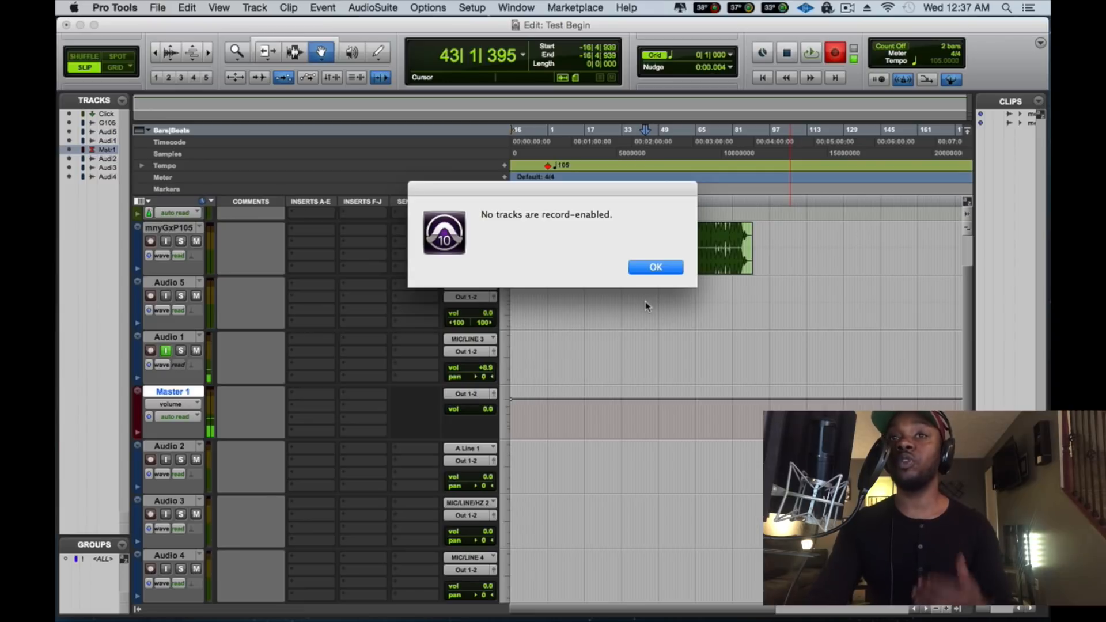
left_click(655, 268)
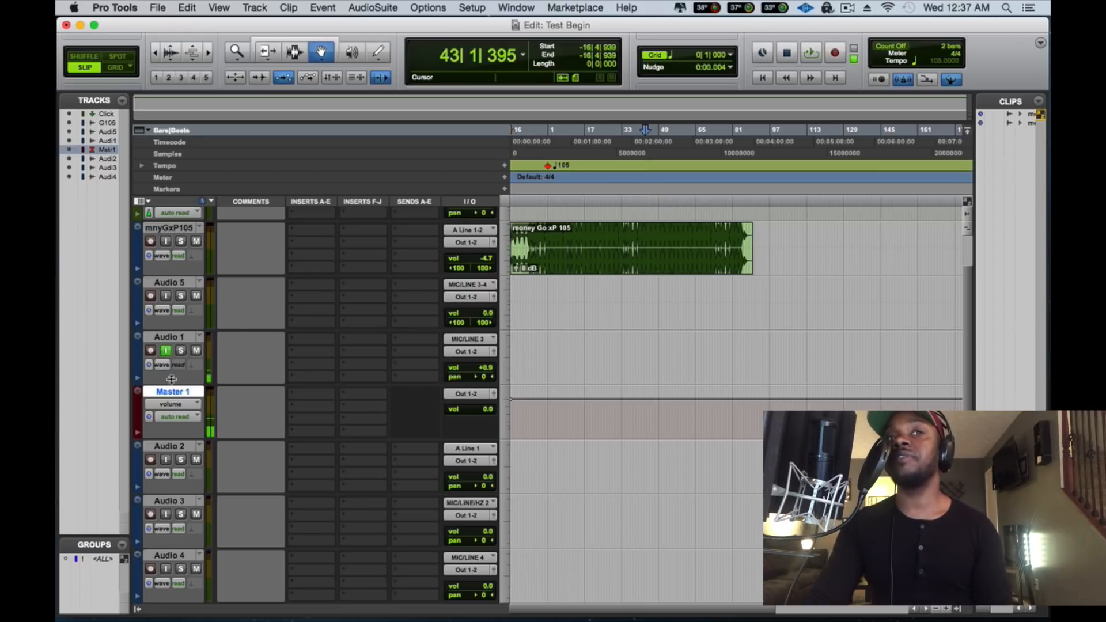
left_click(171, 337)
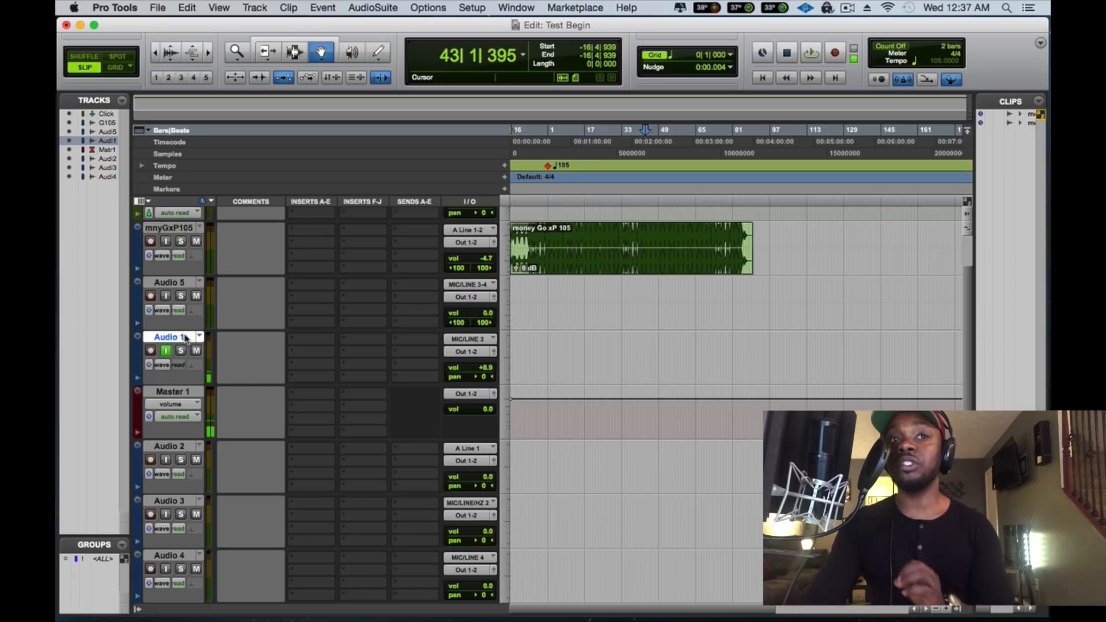
left_click(254, 7)
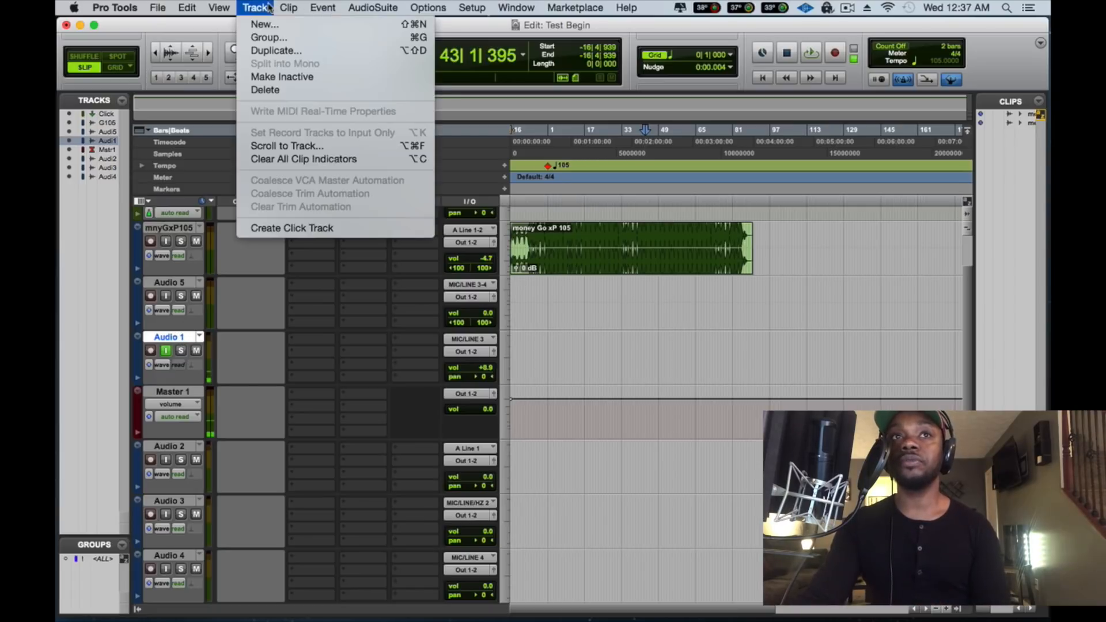
left_click(301, 30)
left_click(470, 223)
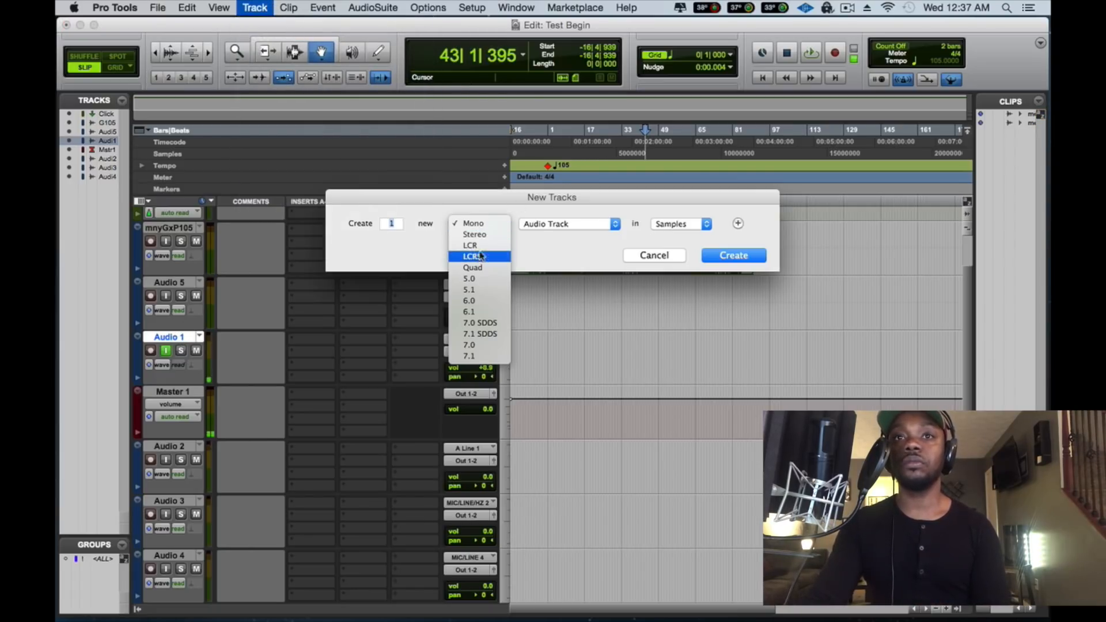
left_click(383, 189)
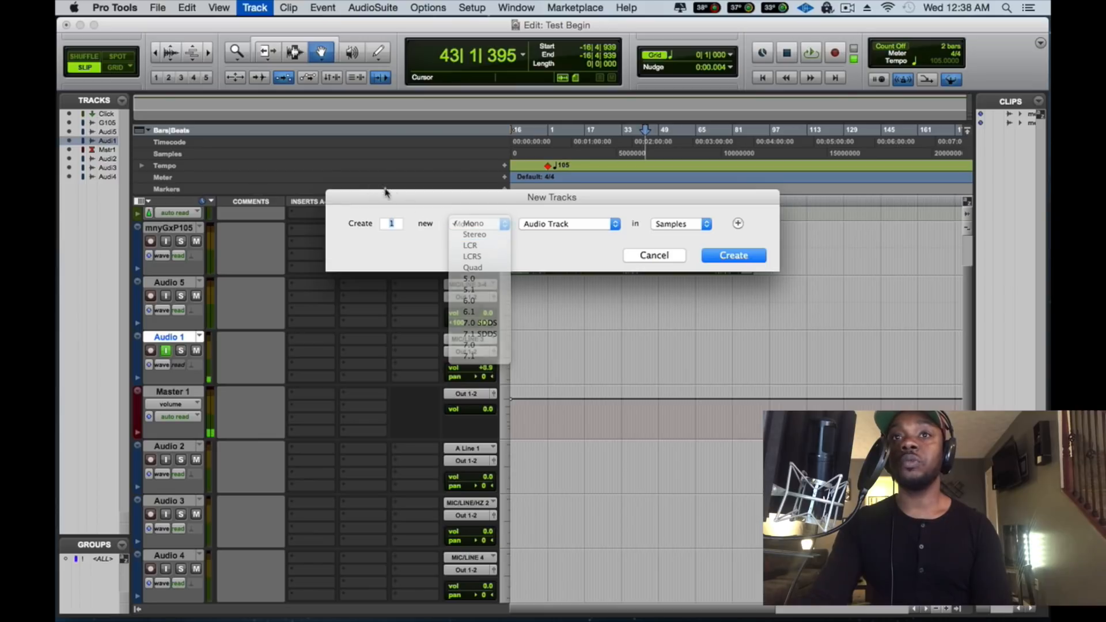
left_click(661, 262)
Create one stereo Aux Input track directly below the Audio 1 track and keep it selected
left_click(255, 8)
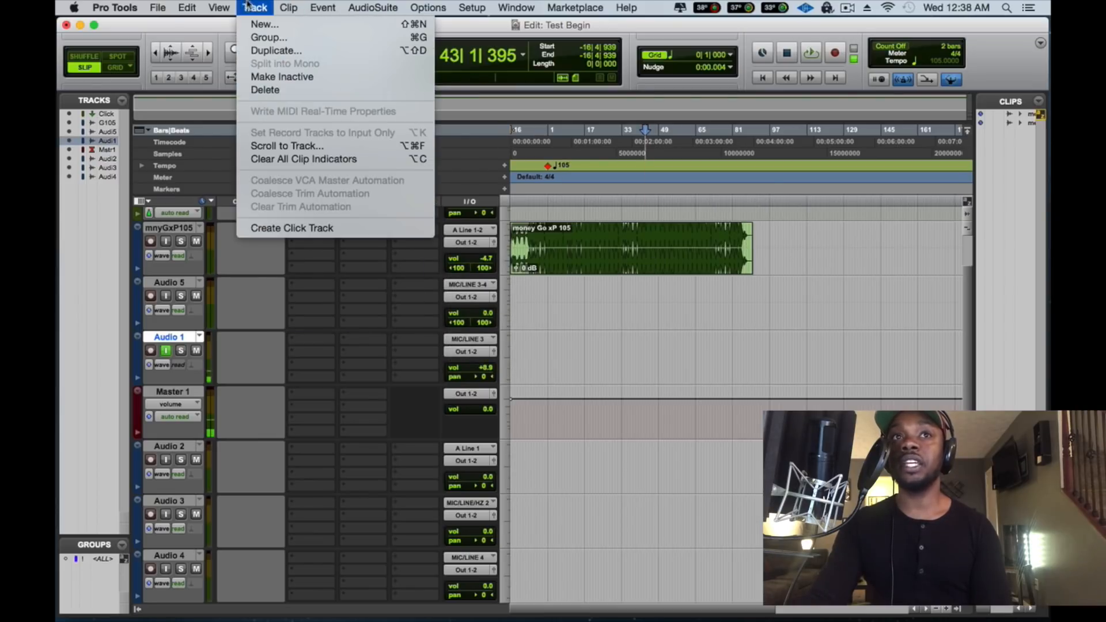
left_click(269, 24)
left_click(484, 224)
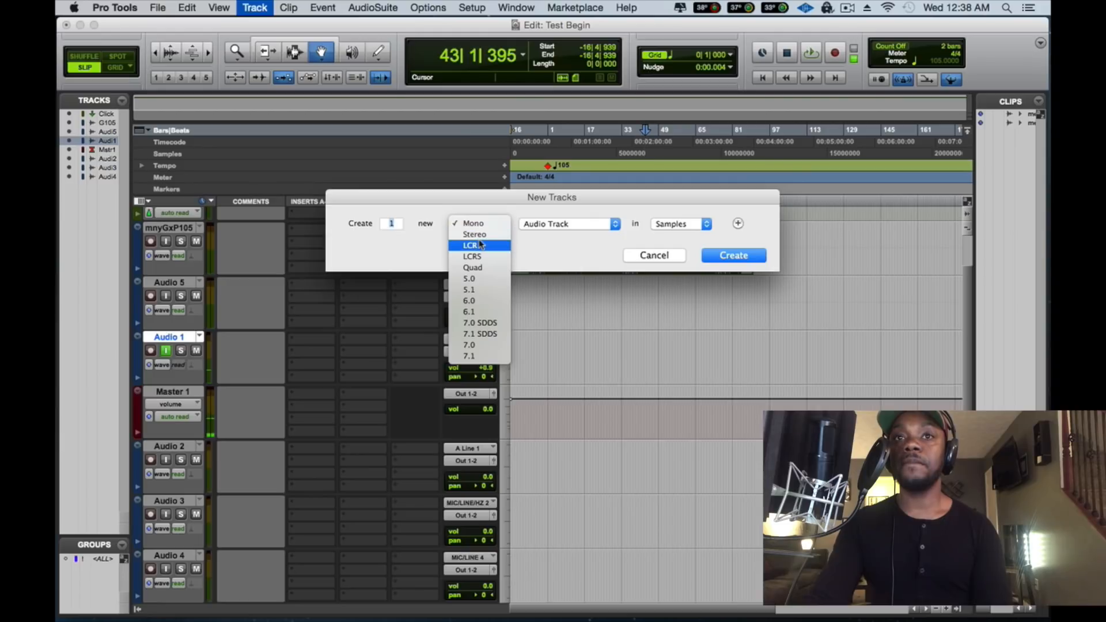
left_click(475, 234)
left_click(568, 223)
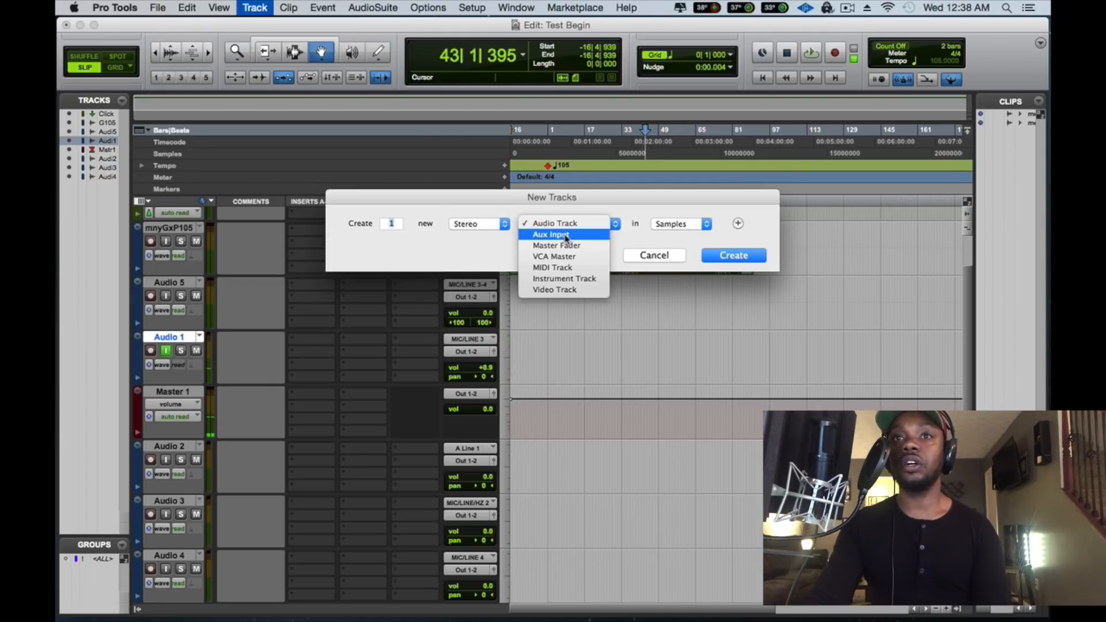
left_click(566, 236)
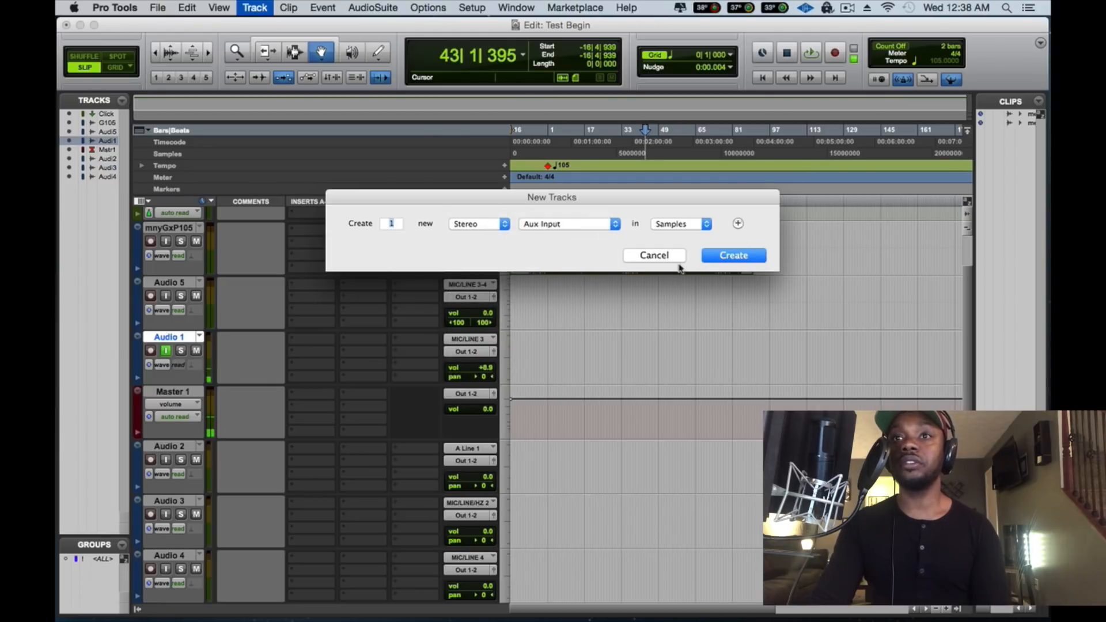
left_click(735, 256)
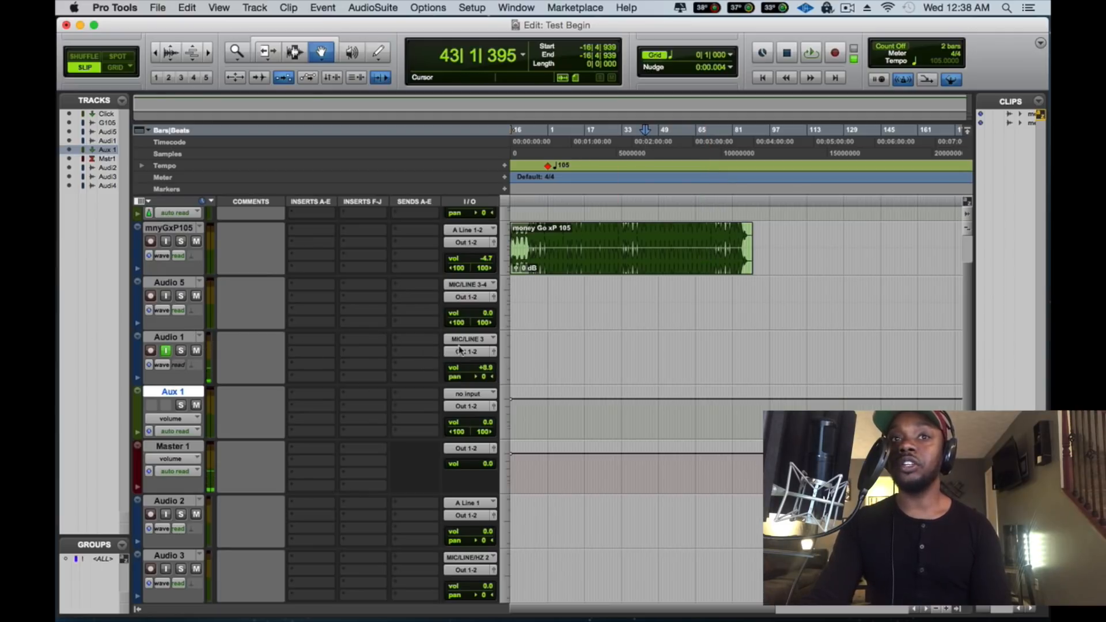
left_click(171, 339)
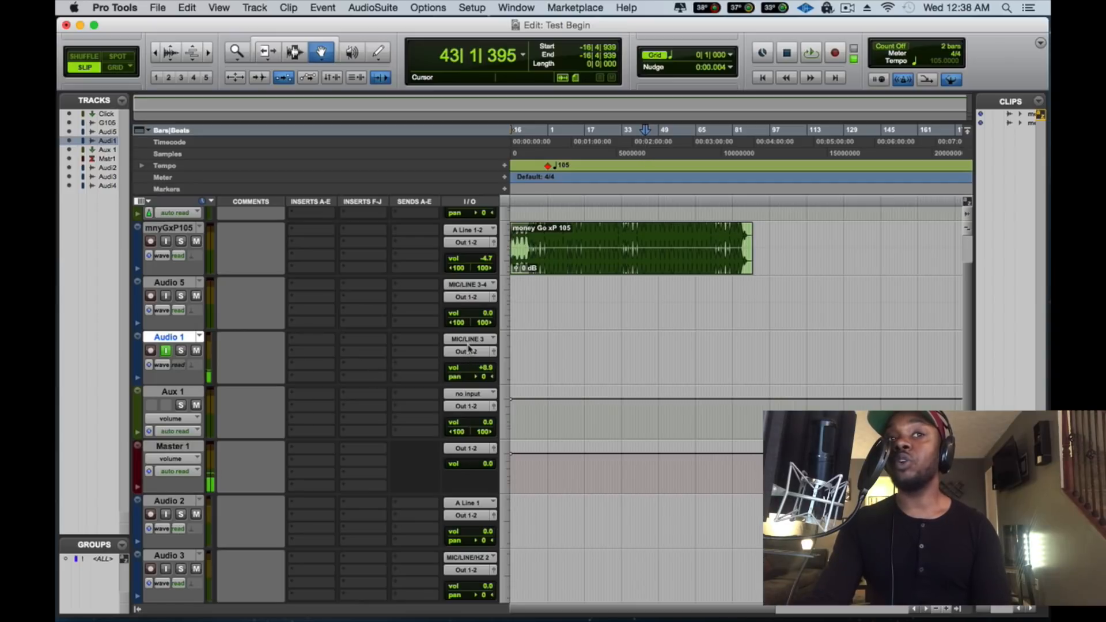
left_click(155, 393)
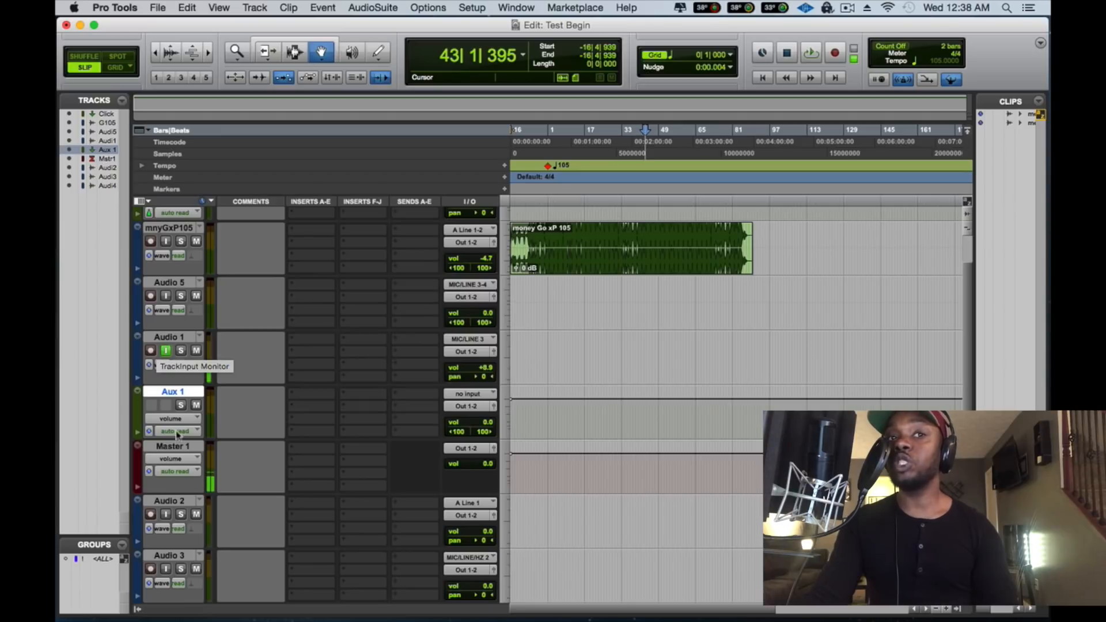
Try to insert the mono ff d2 6-Band EQ in the first insert slot of Audio 1, declining the plug-in authorization
scroll(175, 556, "down", 1)
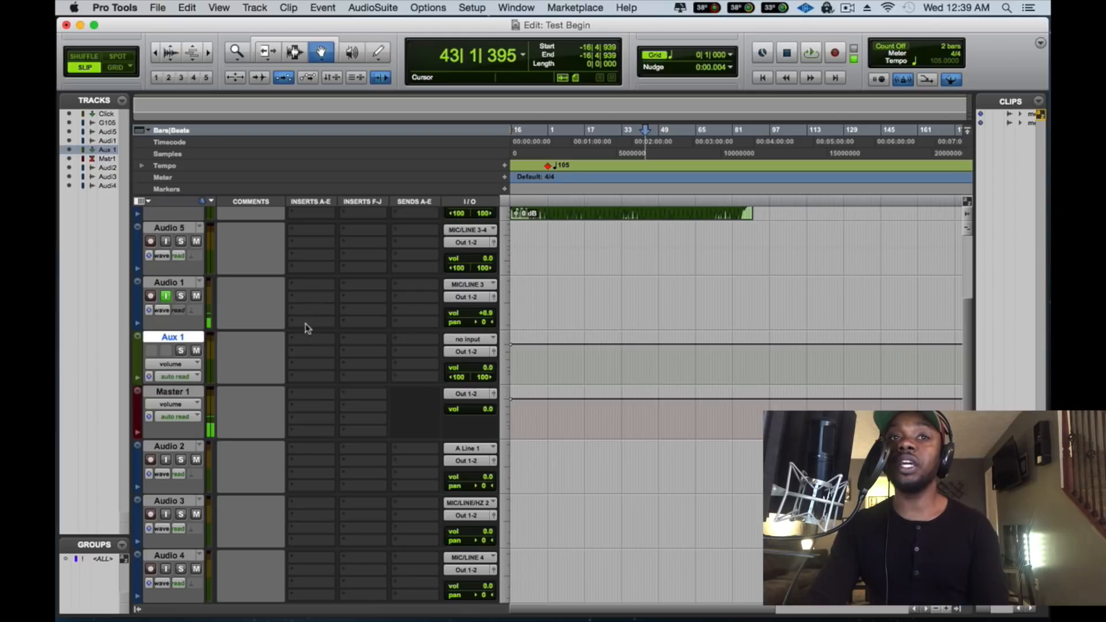
left_click(304, 287)
mouse_move(346, 308)
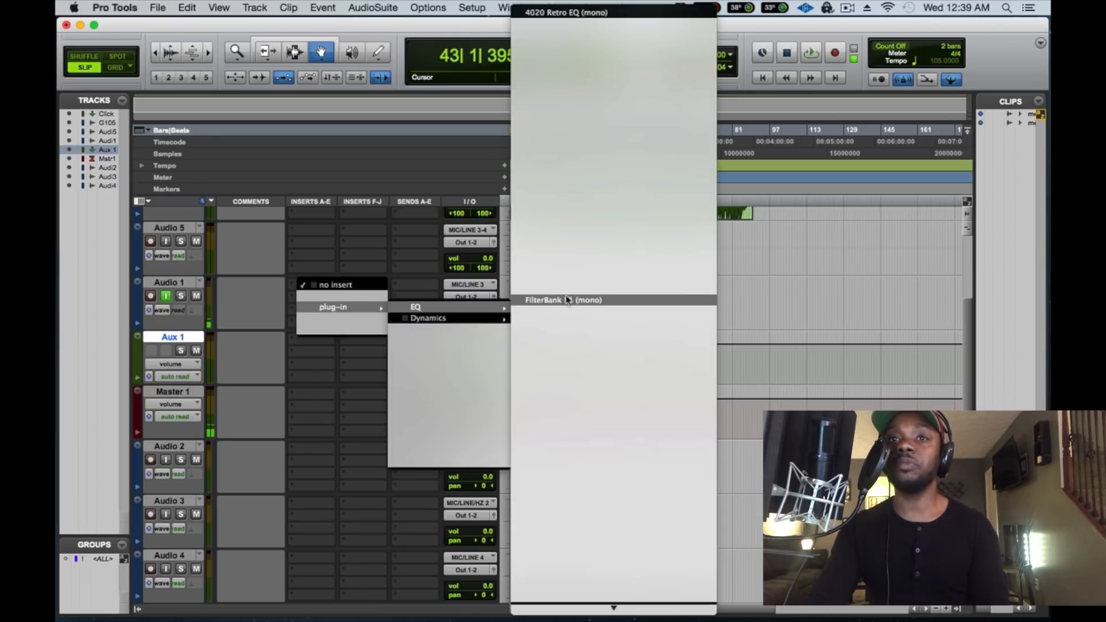
left_click(299, 298)
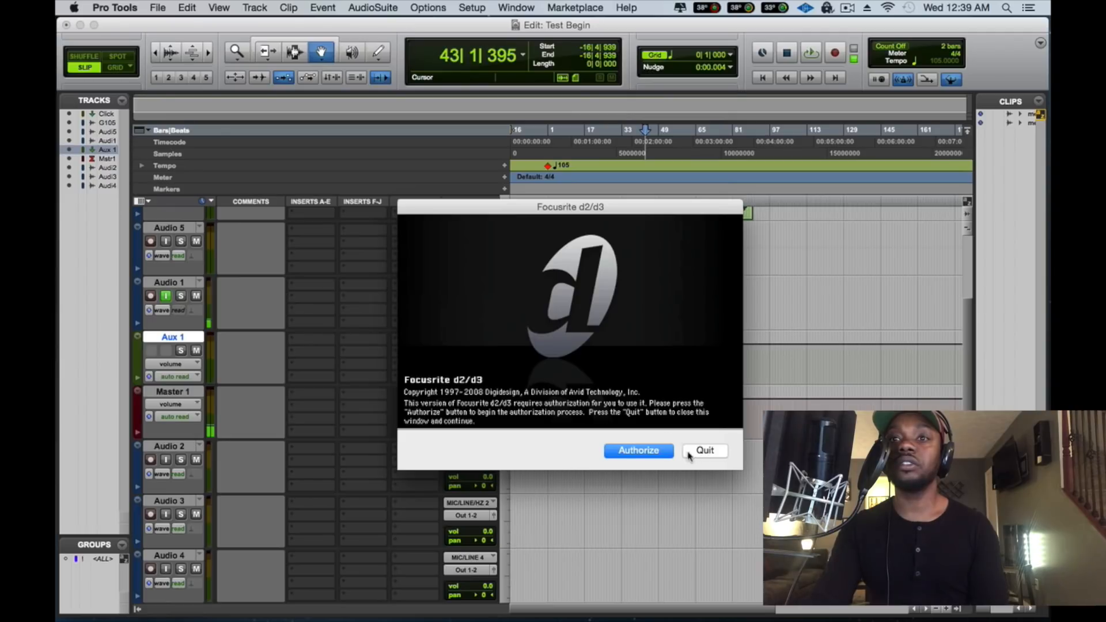
left_click(690, 452)
left_click(650, 276)
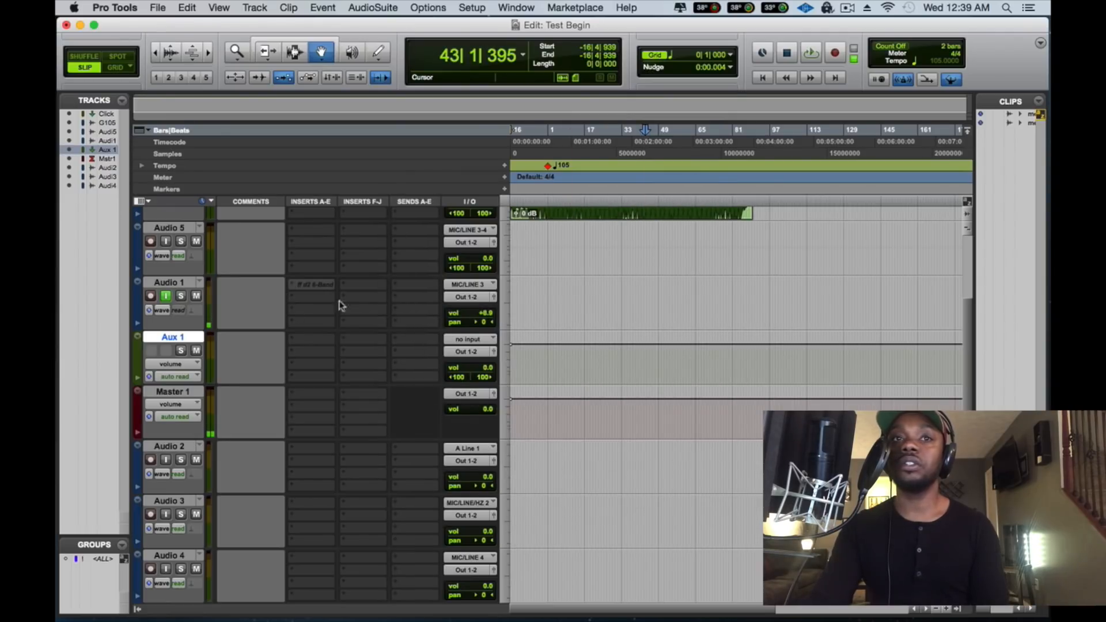
Put the mono EMO-F2 EQ in Audio 1's first insert slot and copy it to fill four slots each on Audio 1 and Audio 2
left_click(291, 285)
mouse_move(353, 286)
mouse_move(407, 284)
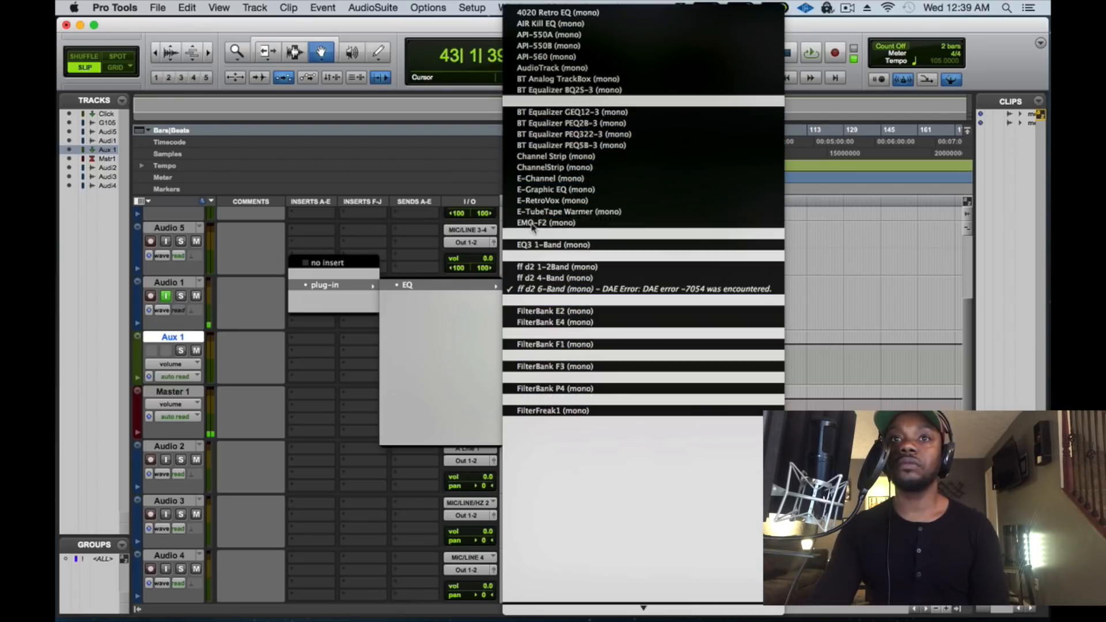
left_click(532, 223)
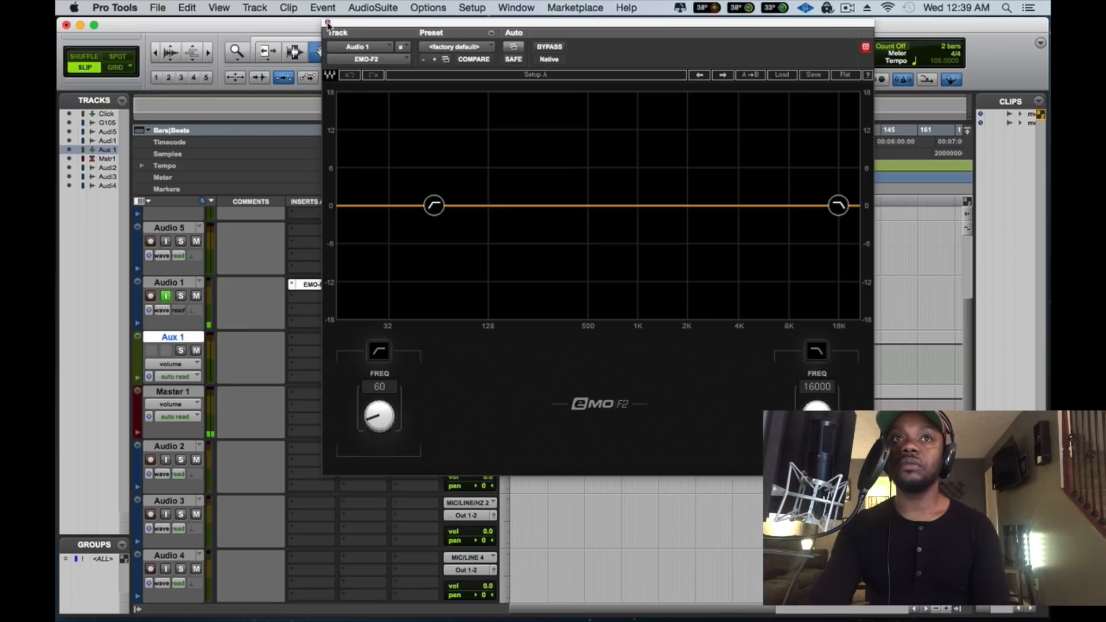
left_click(327, 24)
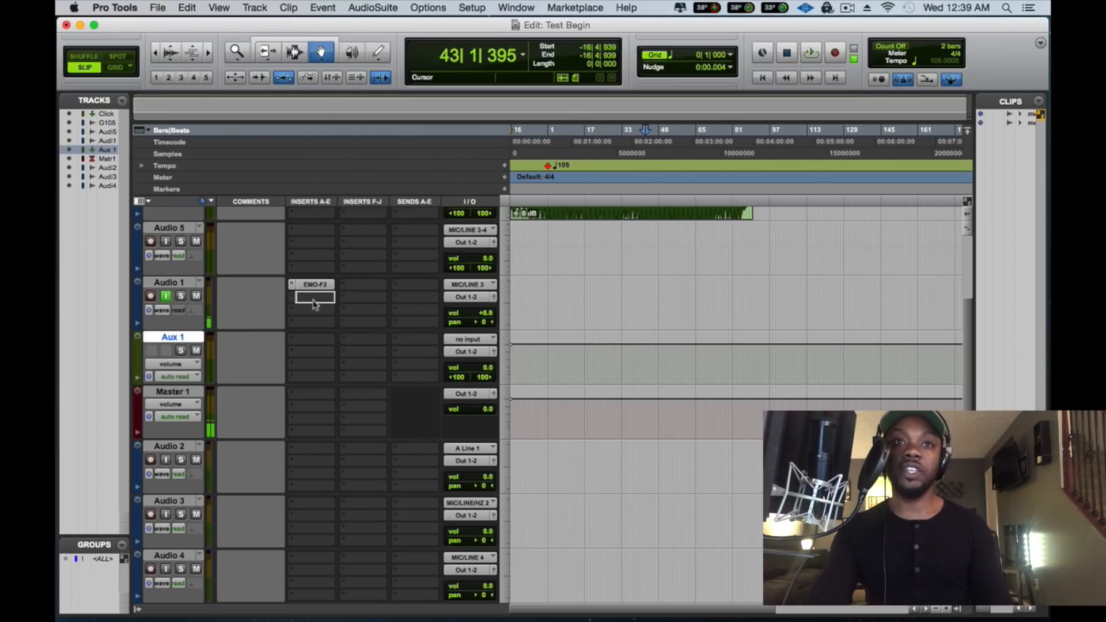
left_click_drag(314, 301, 313, 300)
left_click_drag(314, 298, 316, 486)
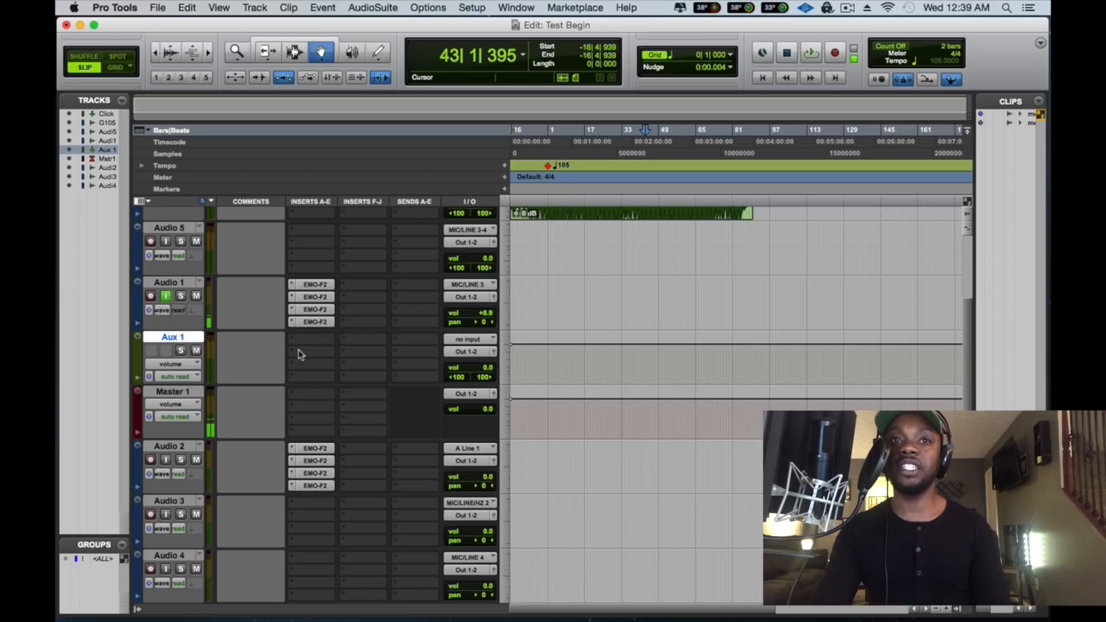
Remove all the EMO-F2 inserts from the Audio 1 track
left_click(291, 321)
left_click(301, 300)
left_click(293, 284)
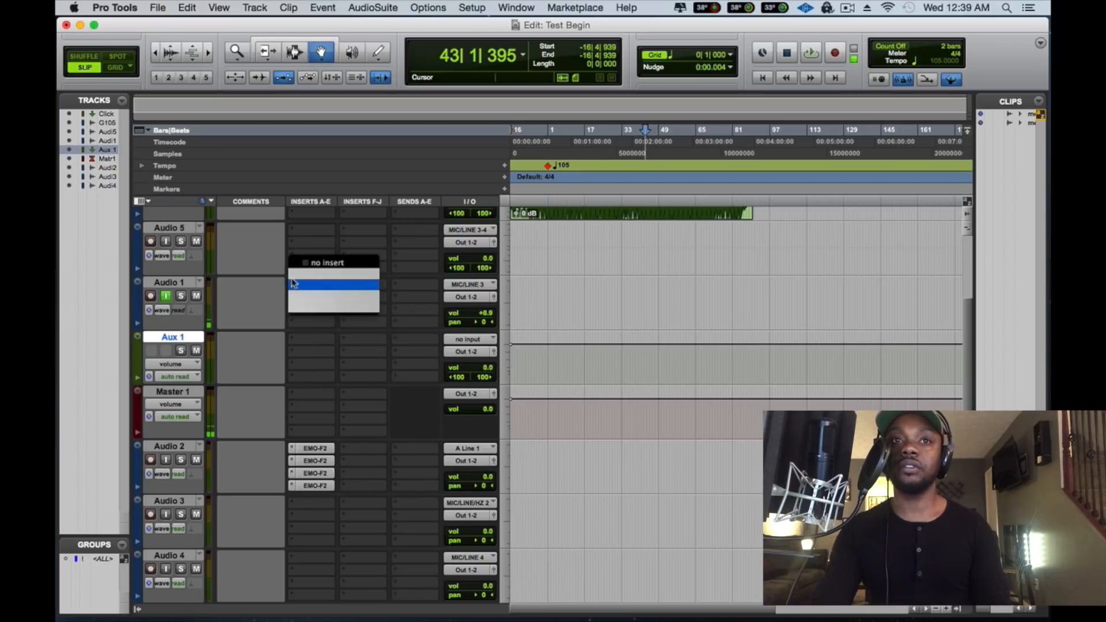
left_click(301, 263)
left_click(292, 298)
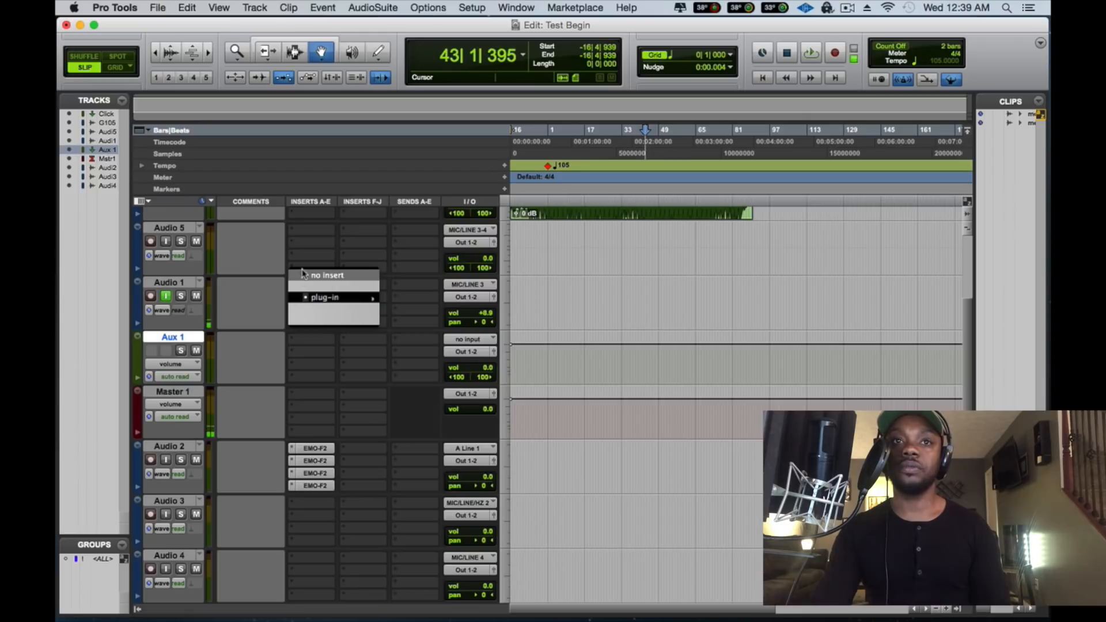
left_click(304, 274)
left_click(293, 309)
left_click(311, 287)
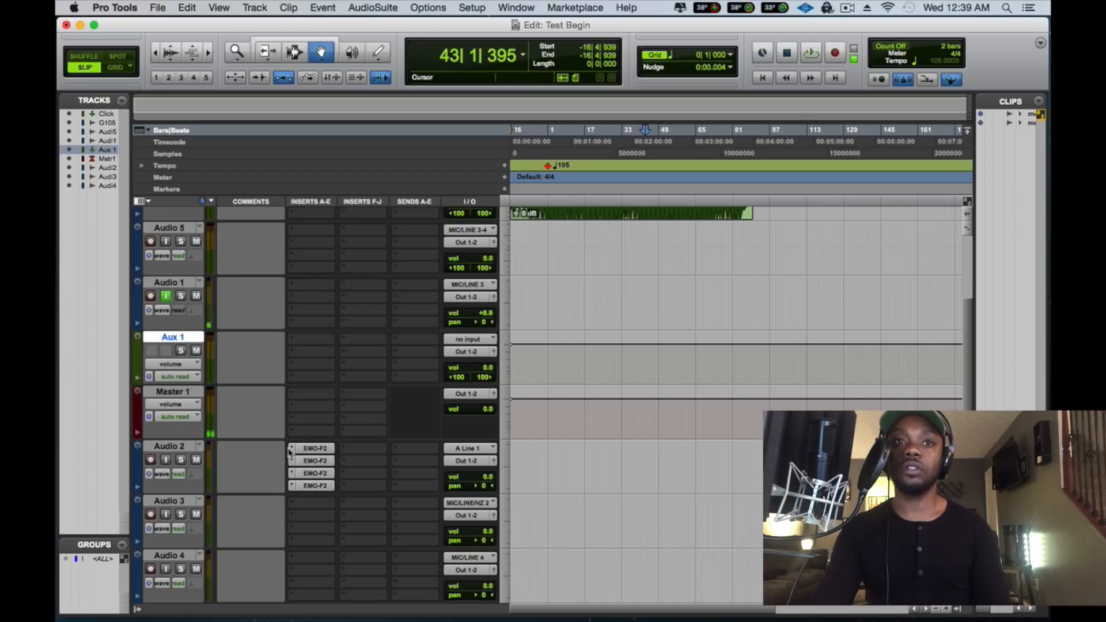
Remove all the EMO-F2 inserts from the Audio 2 track
left_click(292, 448)
left_click(304, 427)
left_click(293, 449)
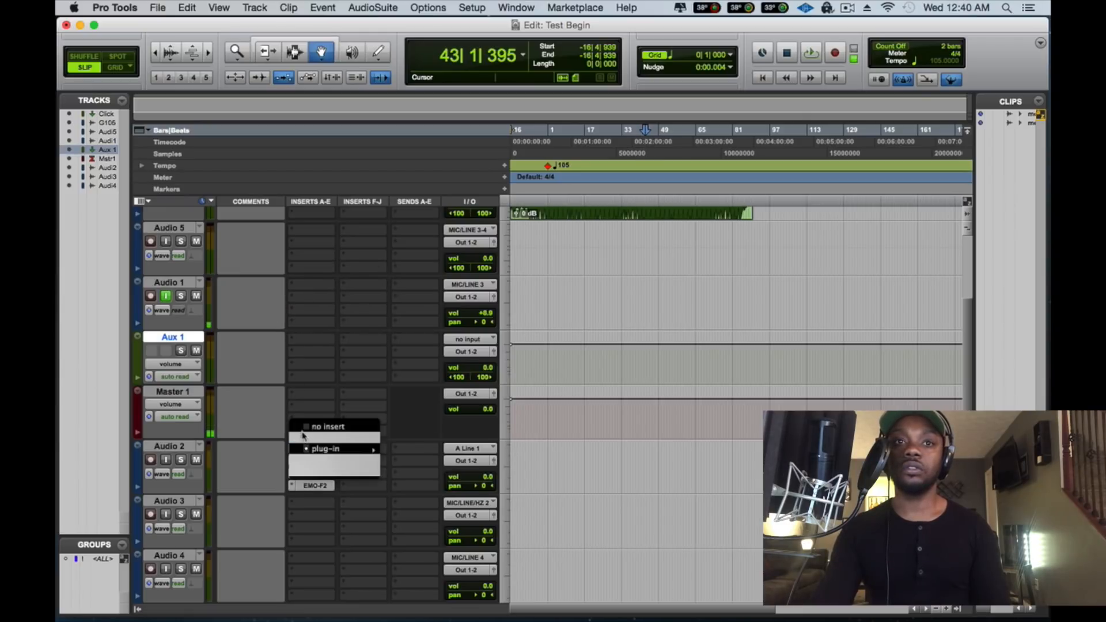
left_click(304, 427)
left_click(294, 461)
left_click(304, 440)
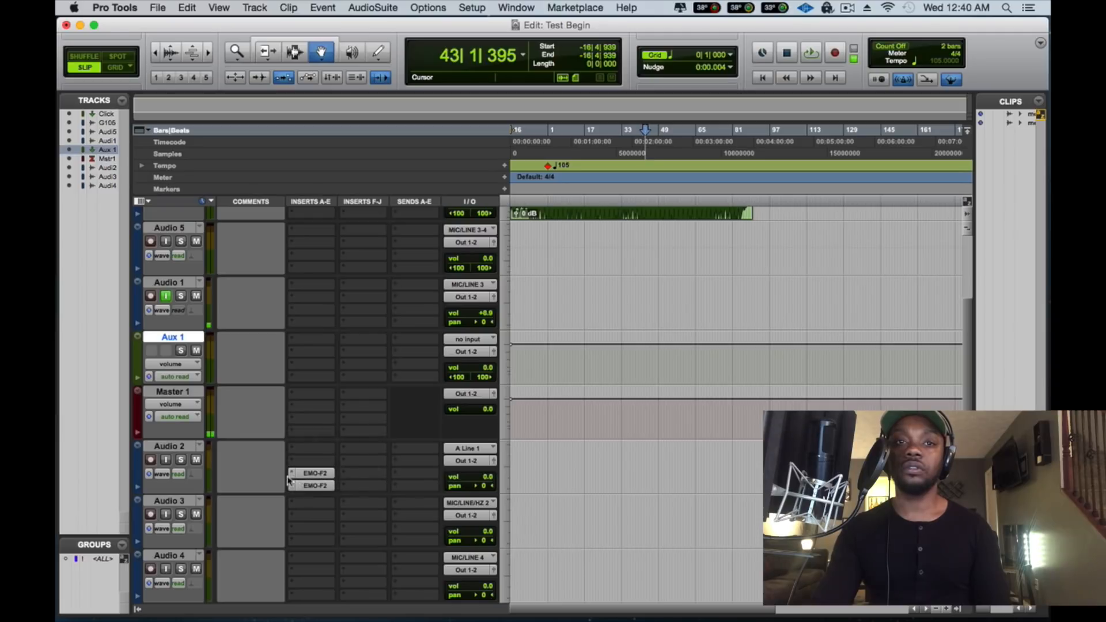
left_click(293, 473)
left_click(304, 452)
left_click(300, 466)
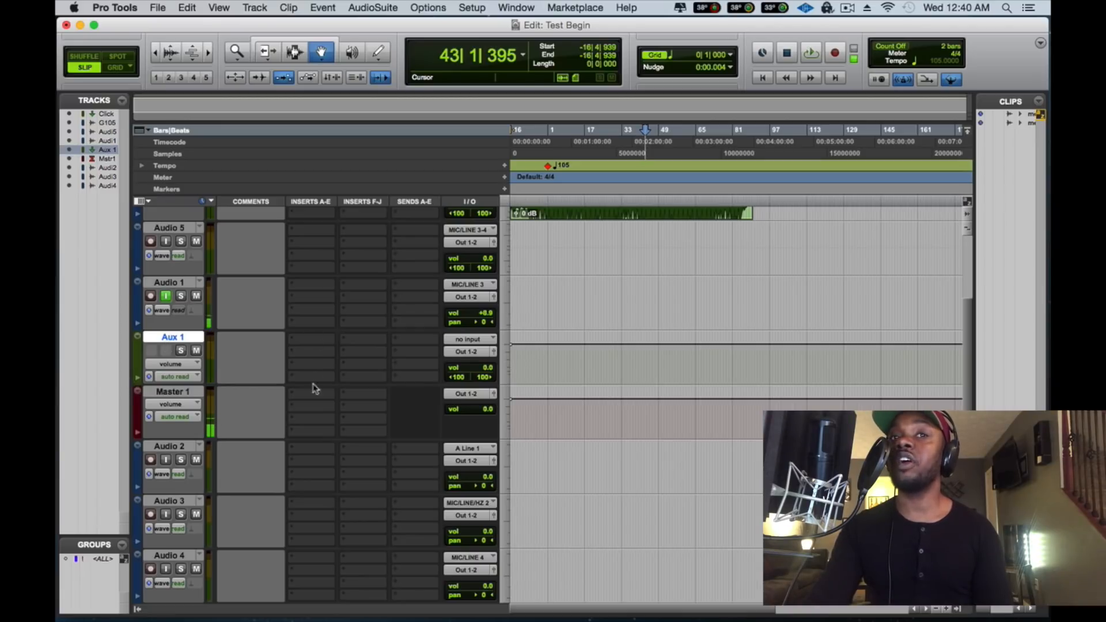
Set the input of the Aux 1 track to the stereo Bus 1-2
left_click(465, 340)
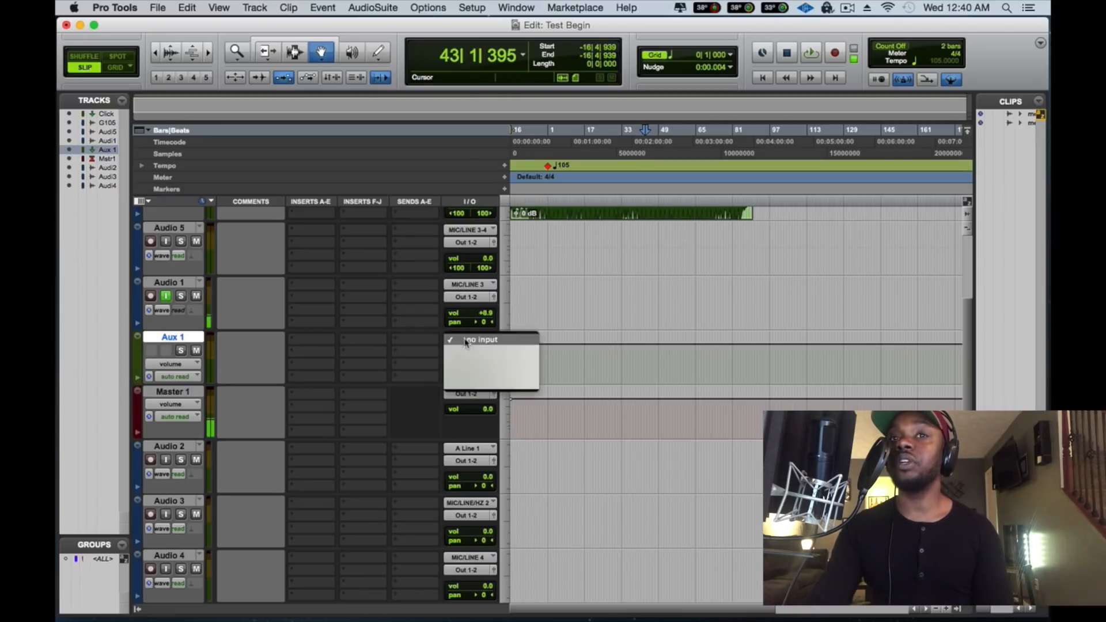
left_click(166, 336)
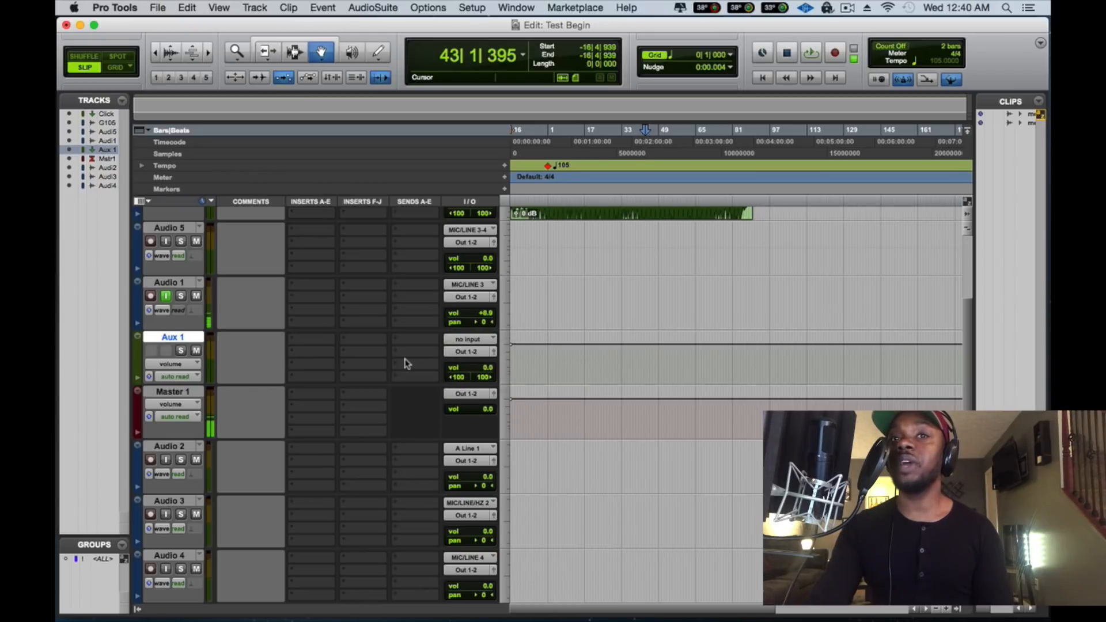
left_click(468, 339)
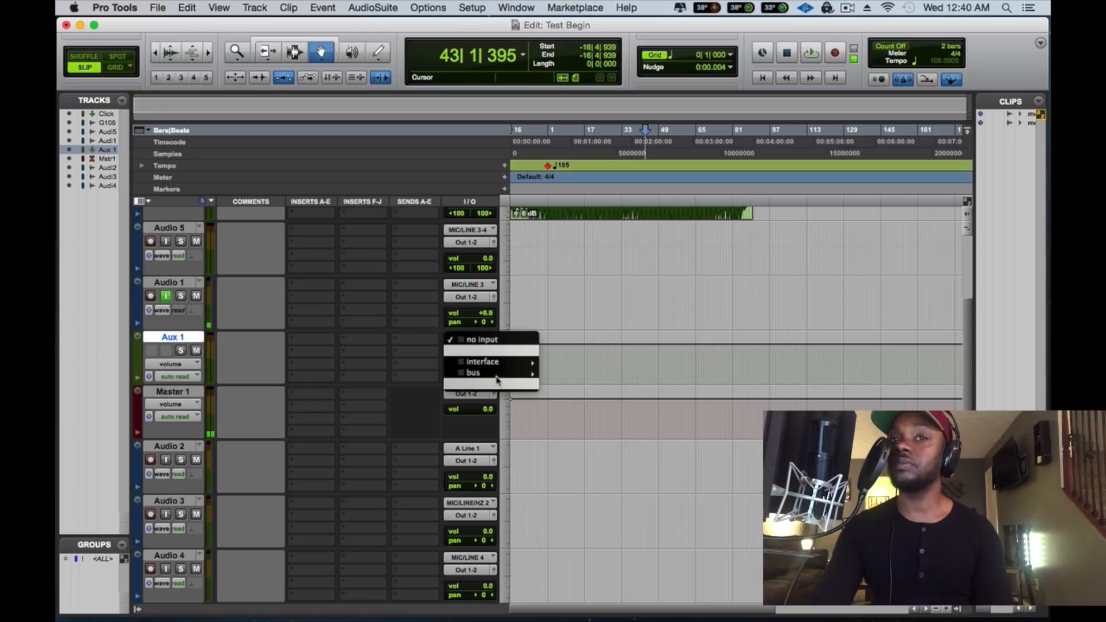
mouse_move(501, 373)
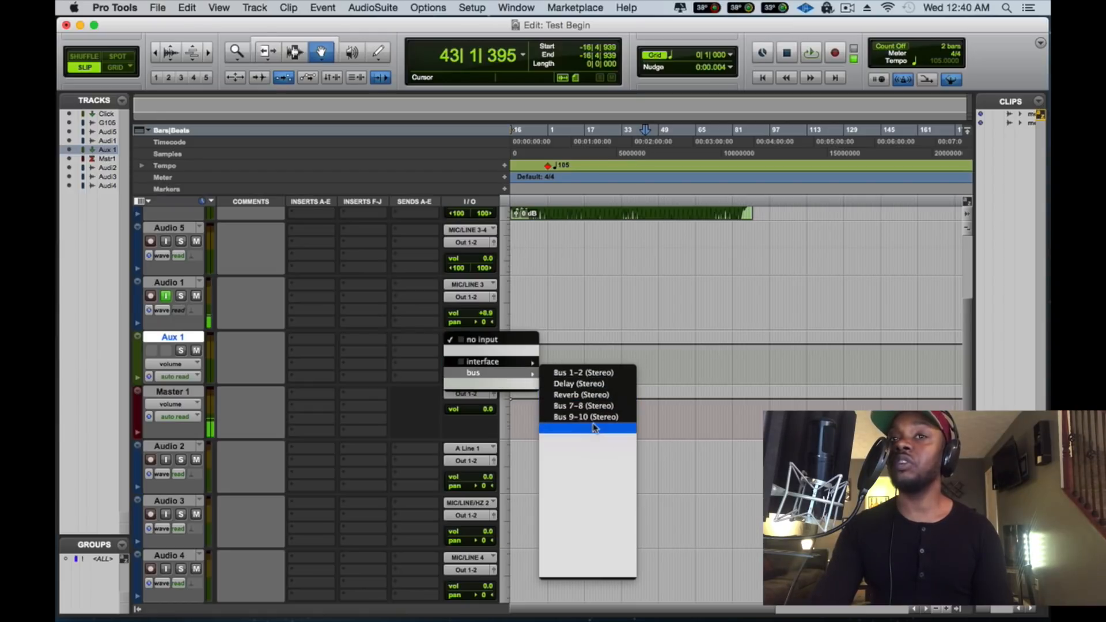
left_click(575, 373)
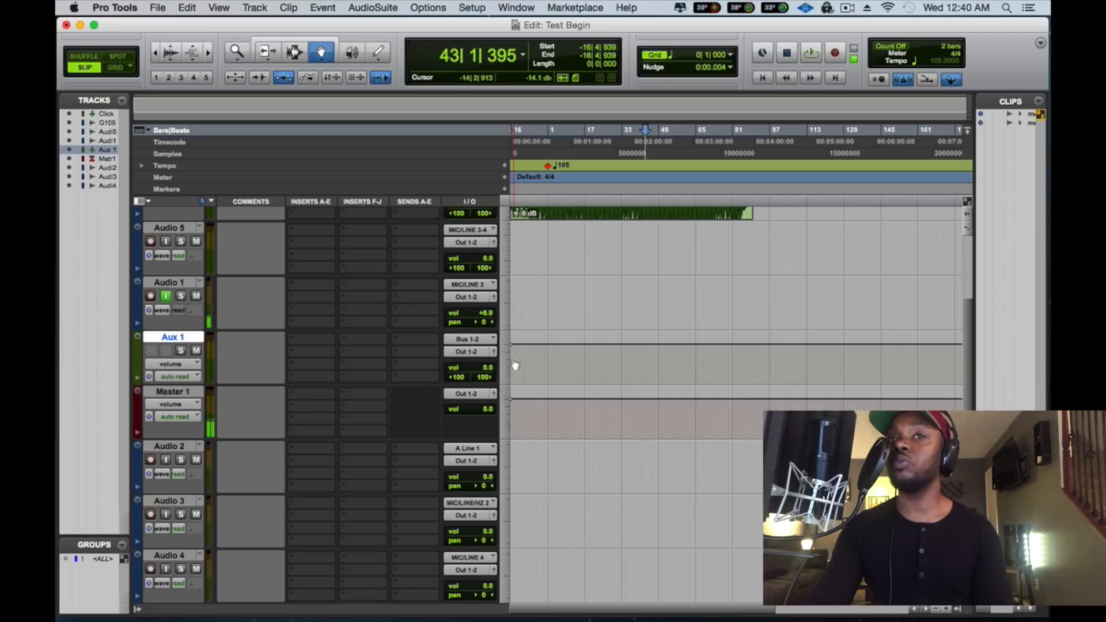
left_click(470, 340)
mouse_move(487, 340)
left_click(355, 305)
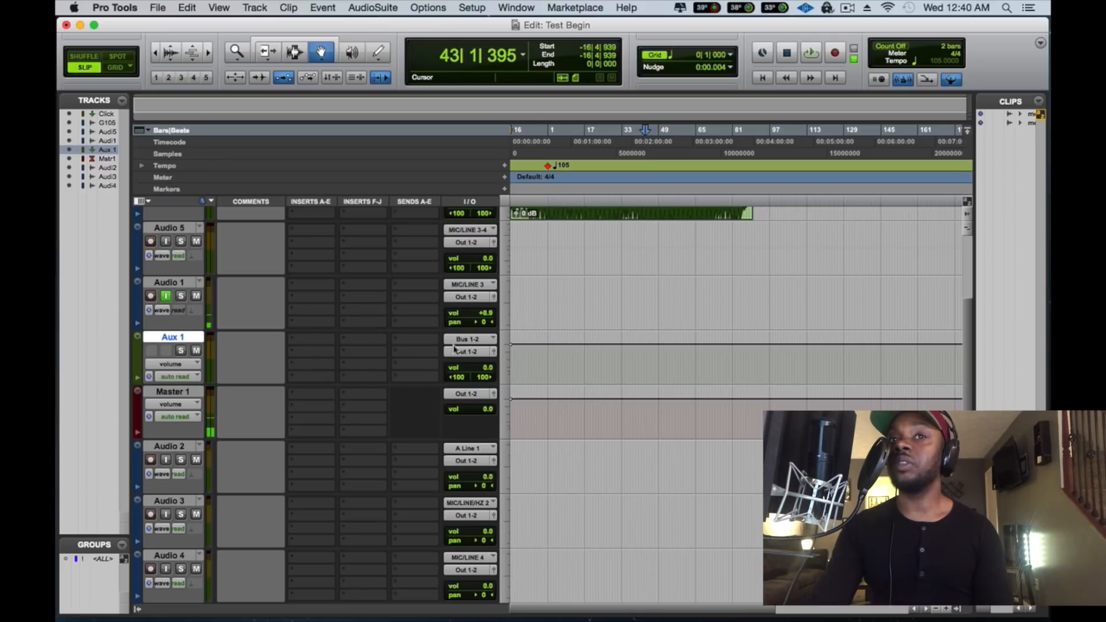
Route the output of the Audio 1 track to the stereo Bus 1-2 that feeds Aux 1
left_click(157, 284)
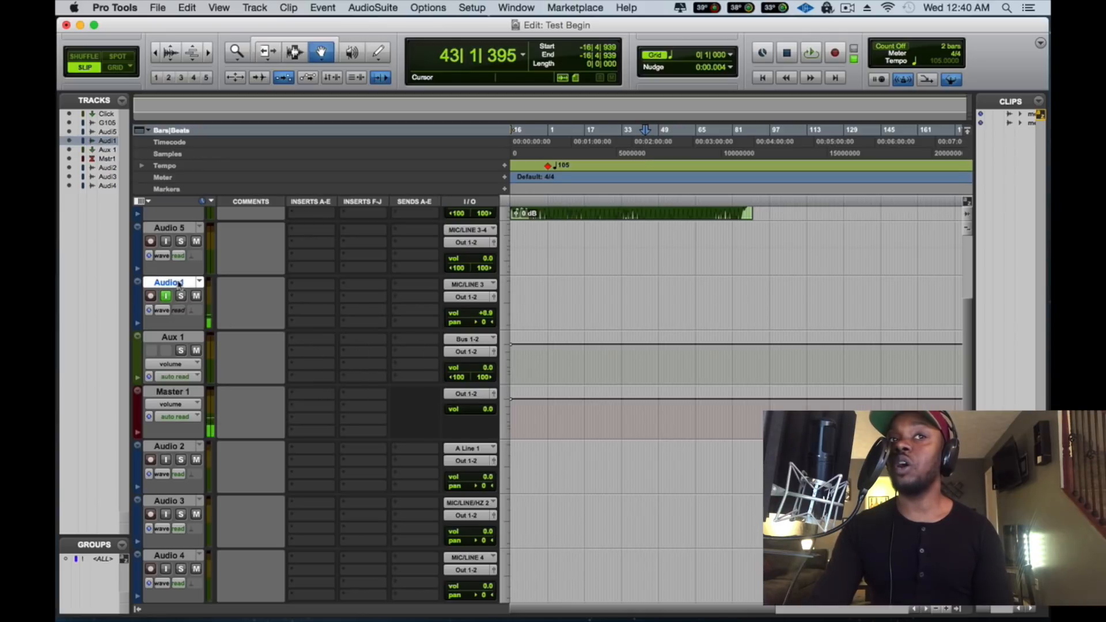
left_click(467, 298)
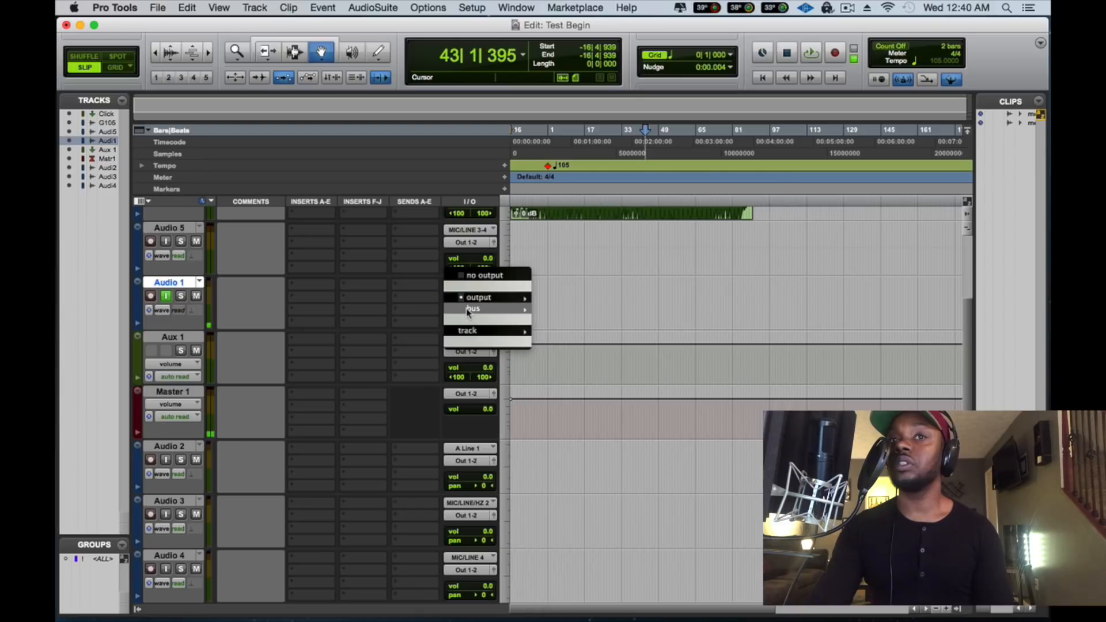
mouse_move(465, 309)
left_click(292, 274)
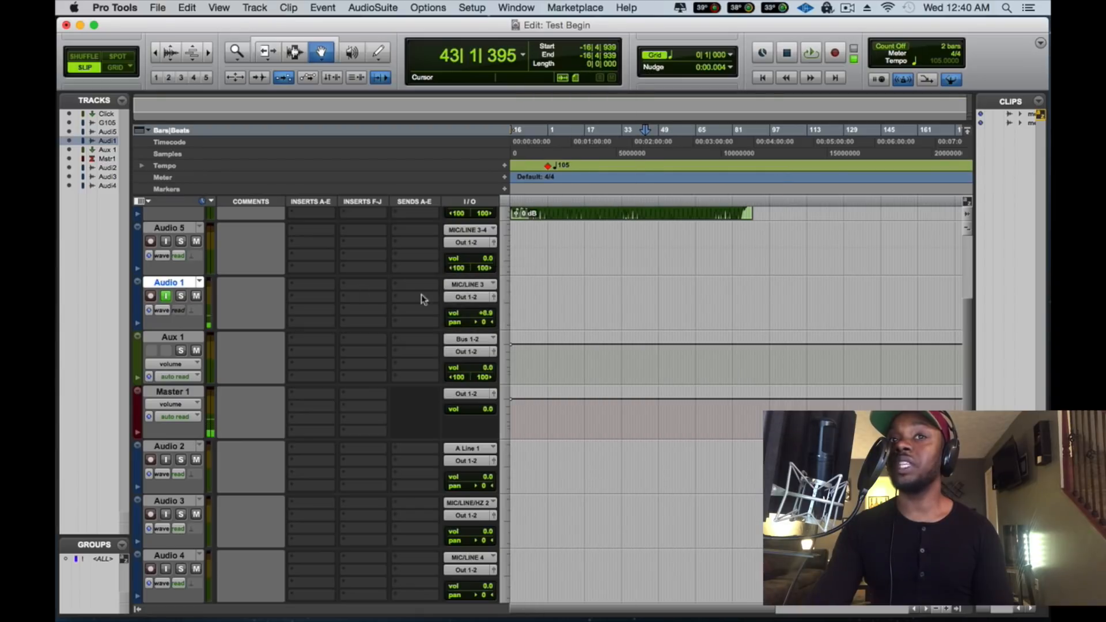
left_click(464, 297)
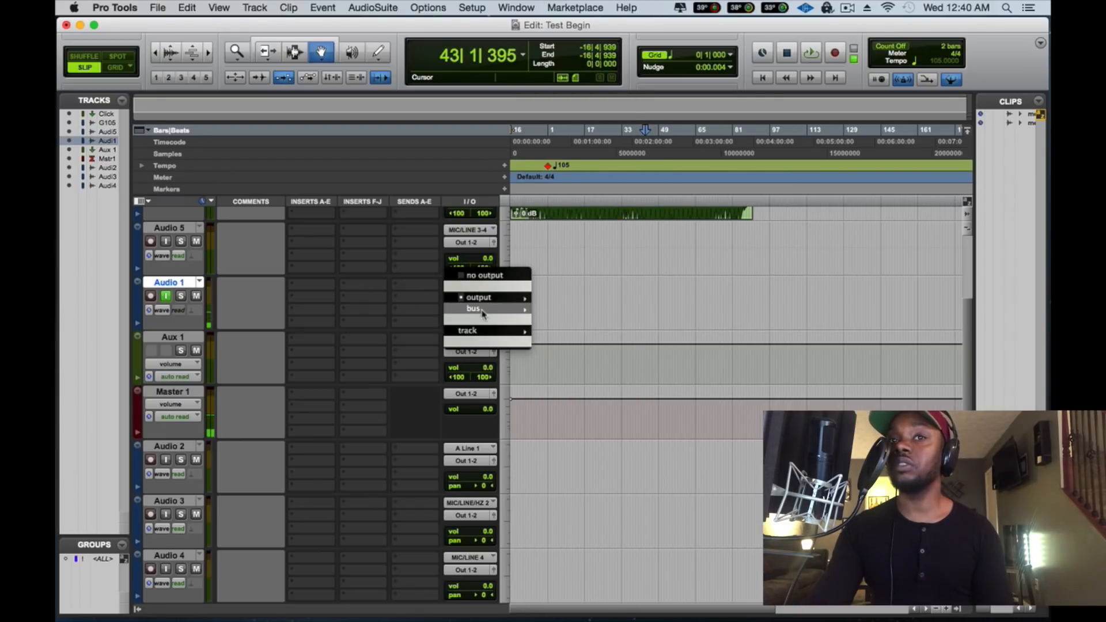
mouse_move(476, 309)
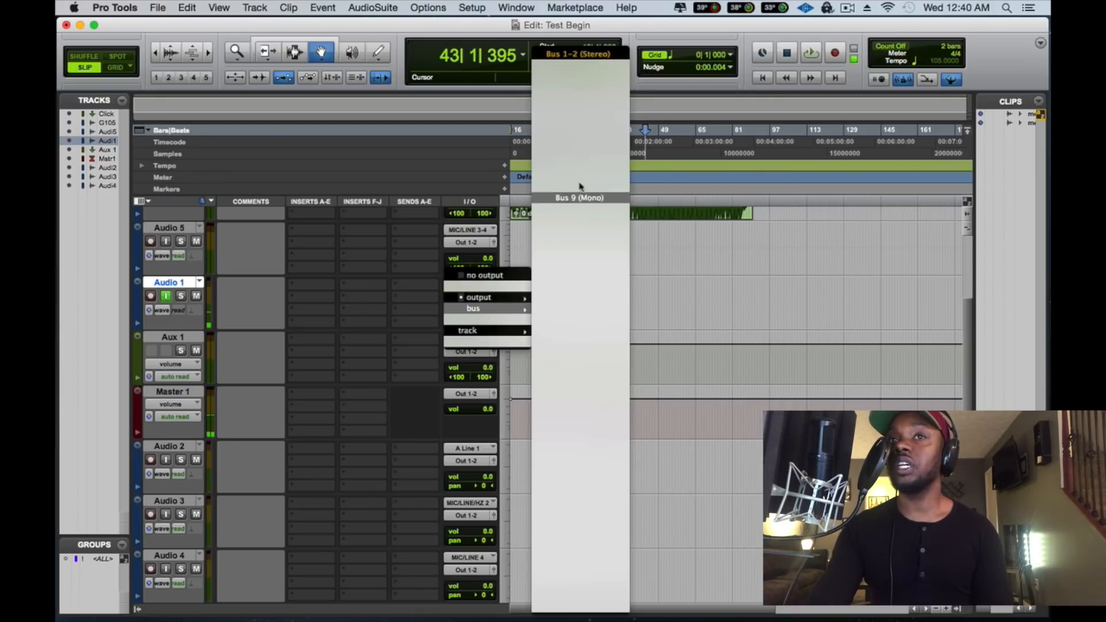
left_click(593, 56)
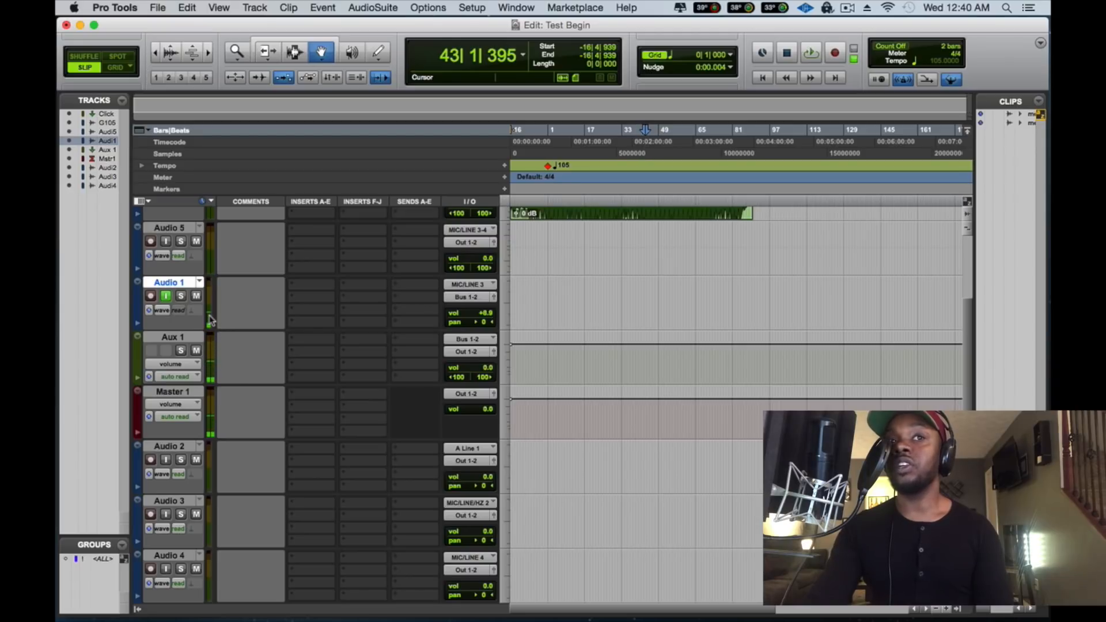
left_click(171, 340)
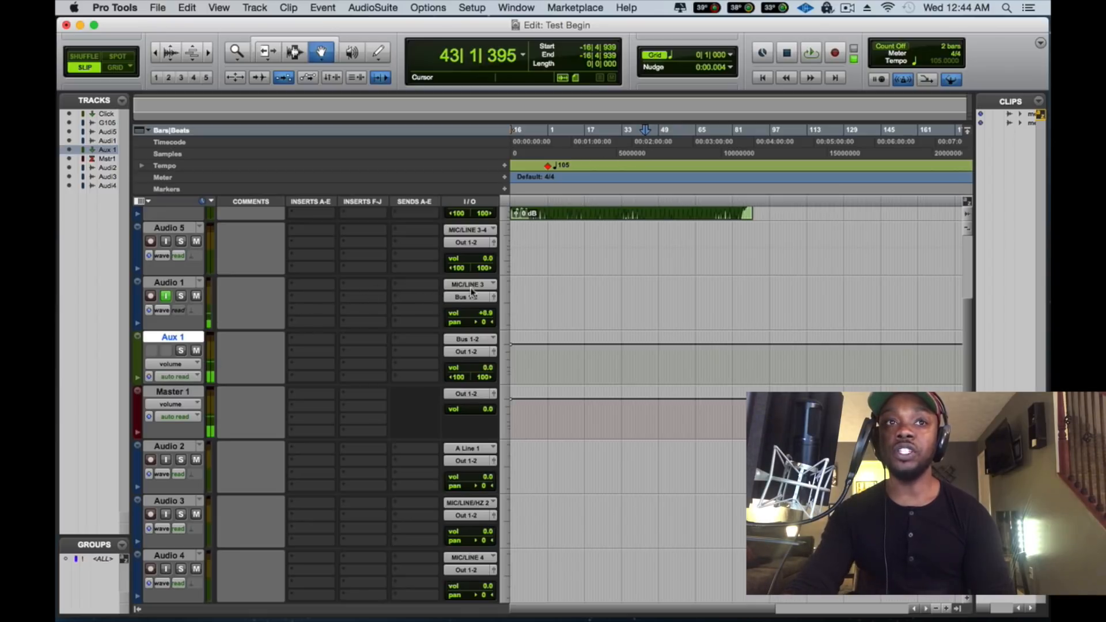
Hide the Comments and Inserts F-J columns in the Edit window
left_click(145, 203)
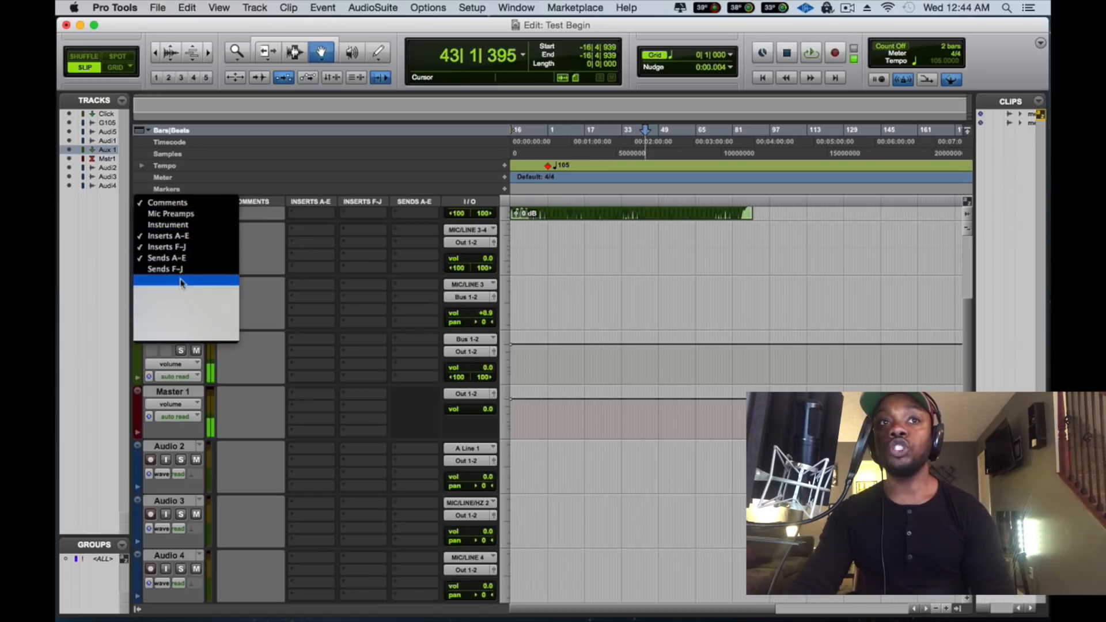
left_click(180, 203)
left_click(168, 202)
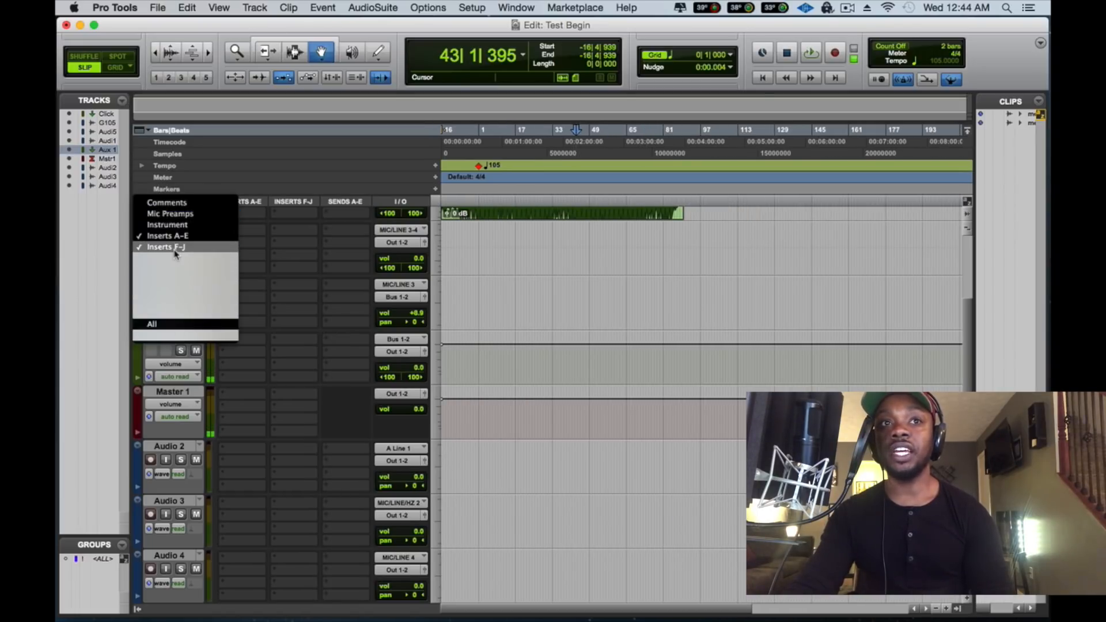
left_click(175, 250)
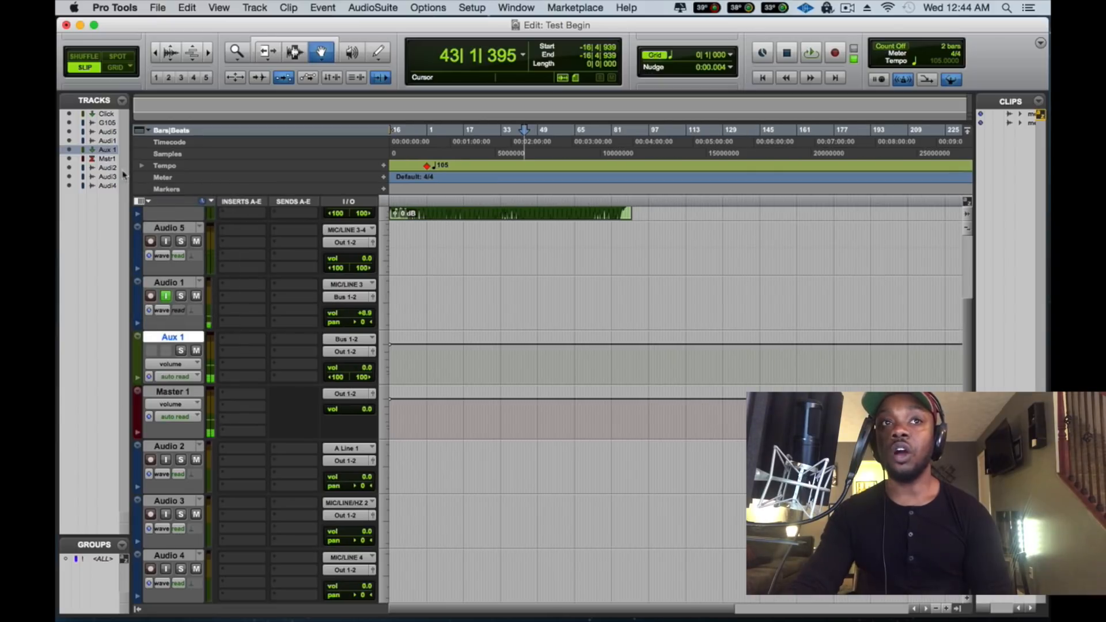
left_click(151, 199)
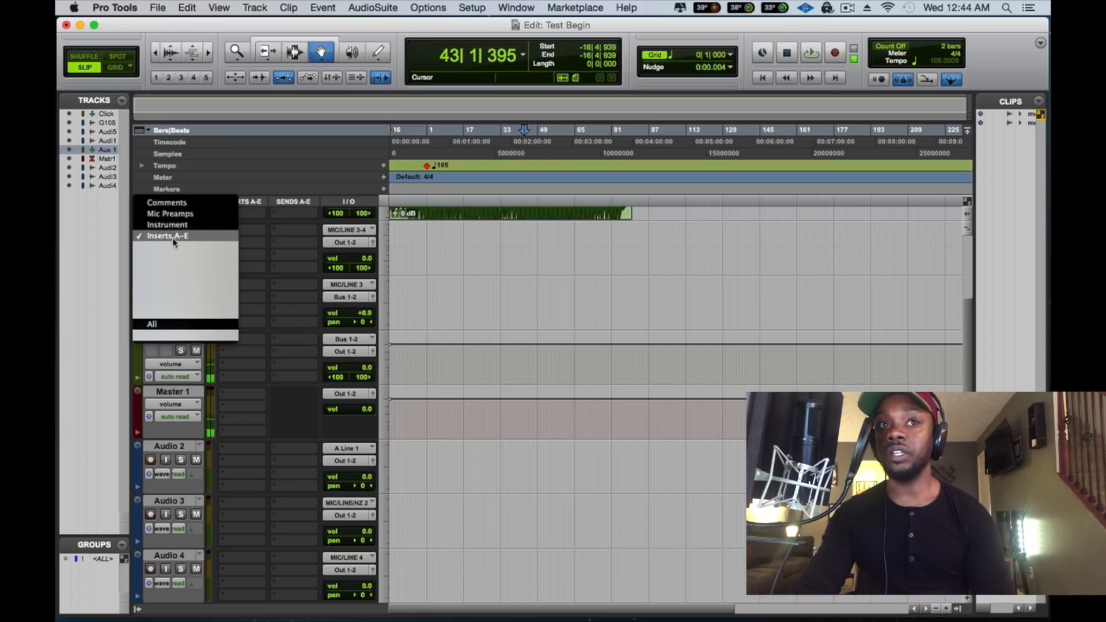
left_click(493, 257)
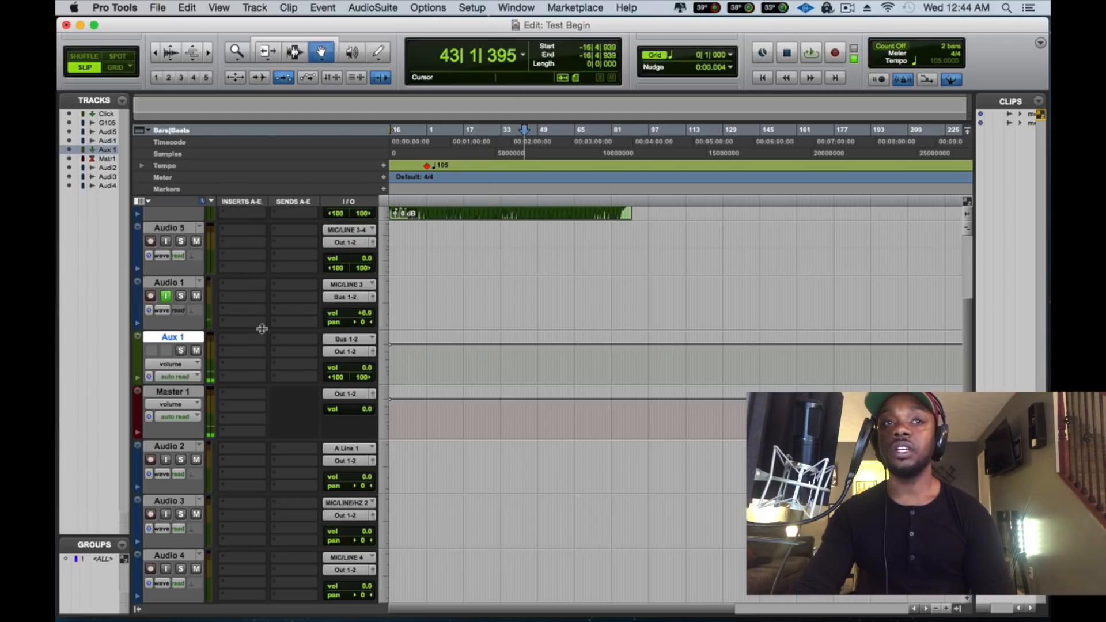
Hide the I/O column in the Edit window and show it again
left_click(140, 202)
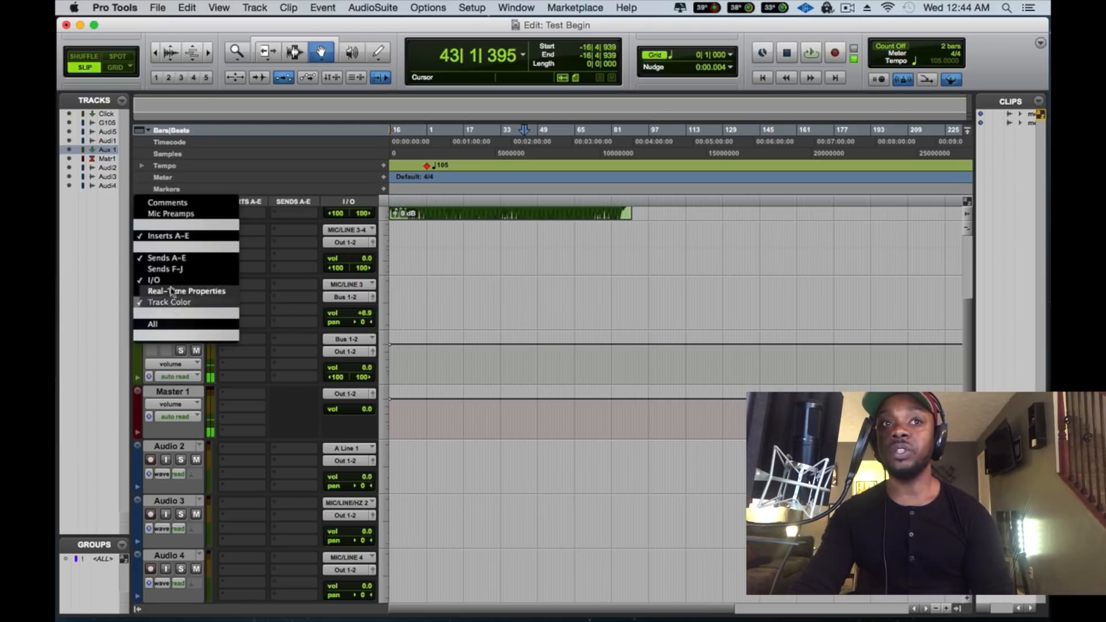
left_click(169, 281)
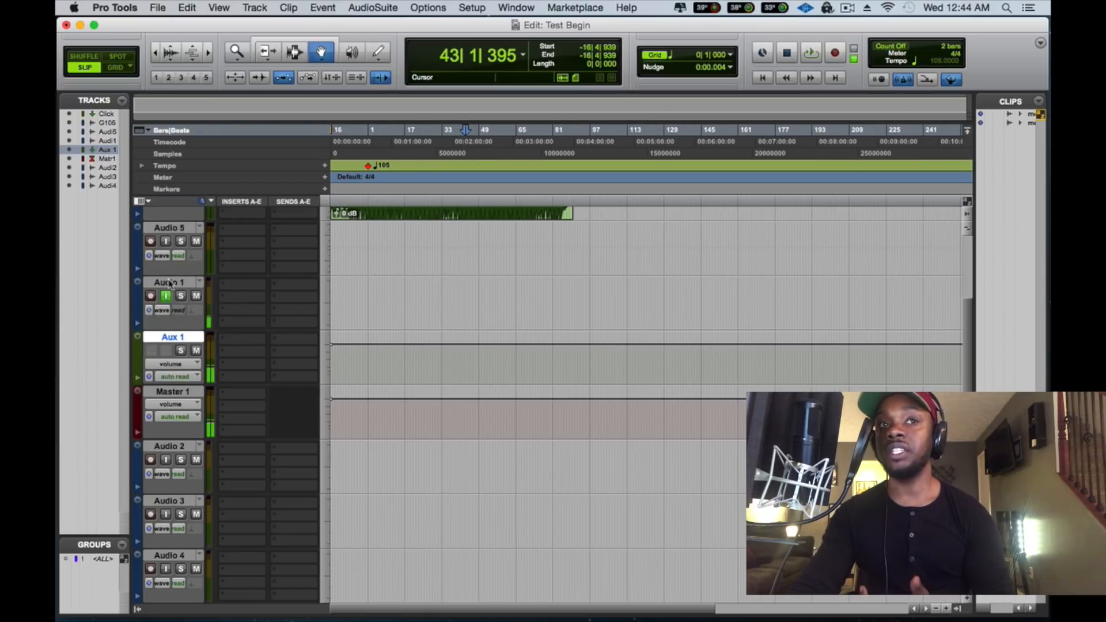
left_click(140, 201)
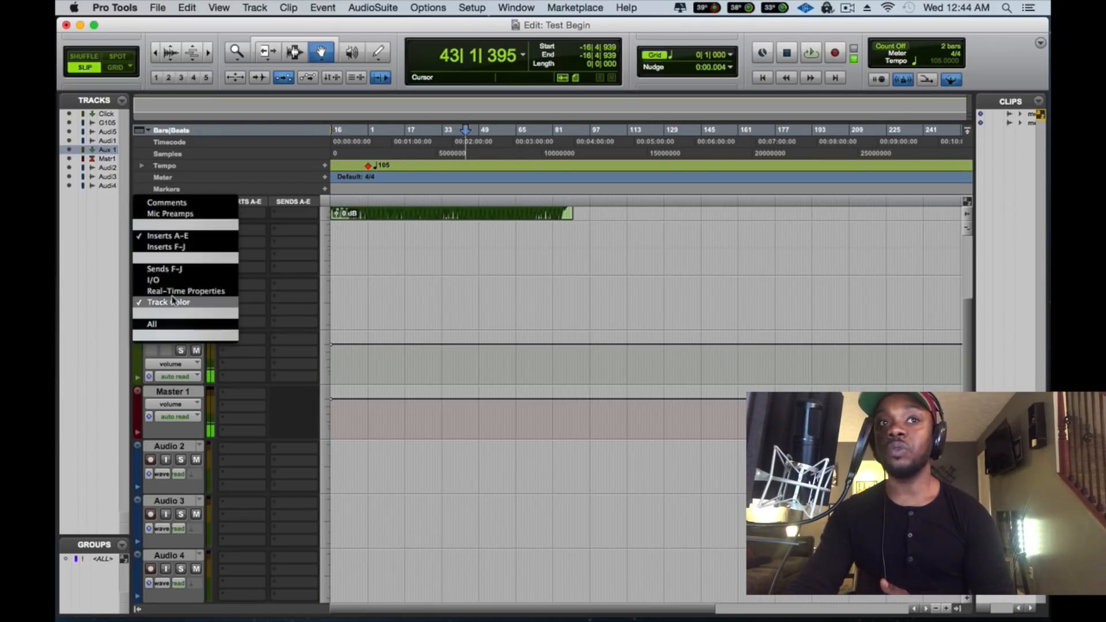
left_click(168, 281)
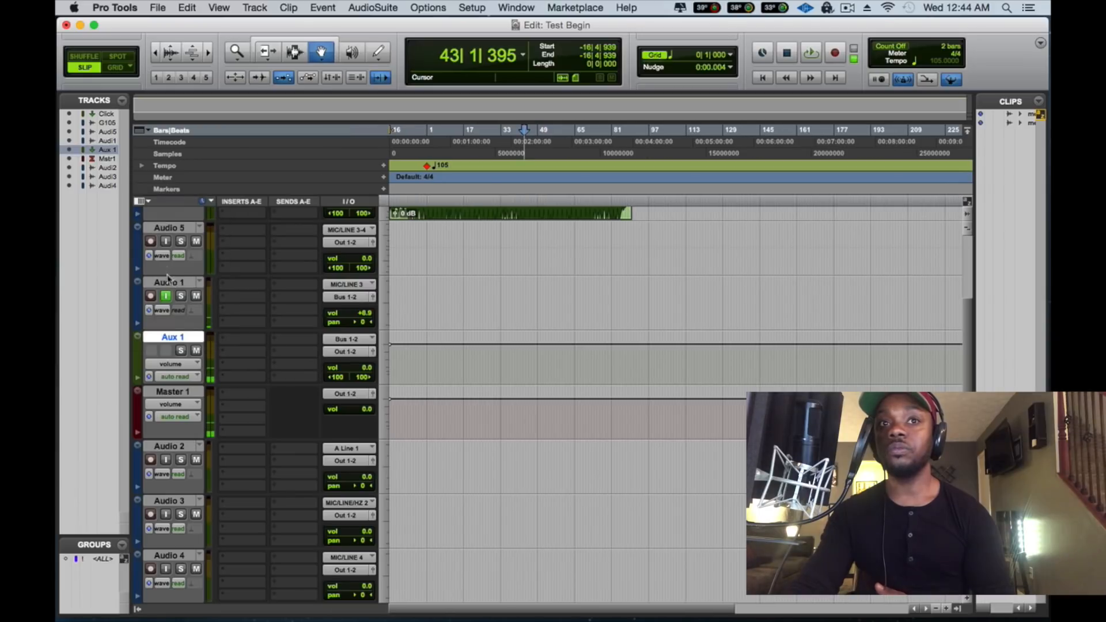
Hide the Inserts A-E column, show it again, and look at the insert options on Audio 1
left_click(150, 201)
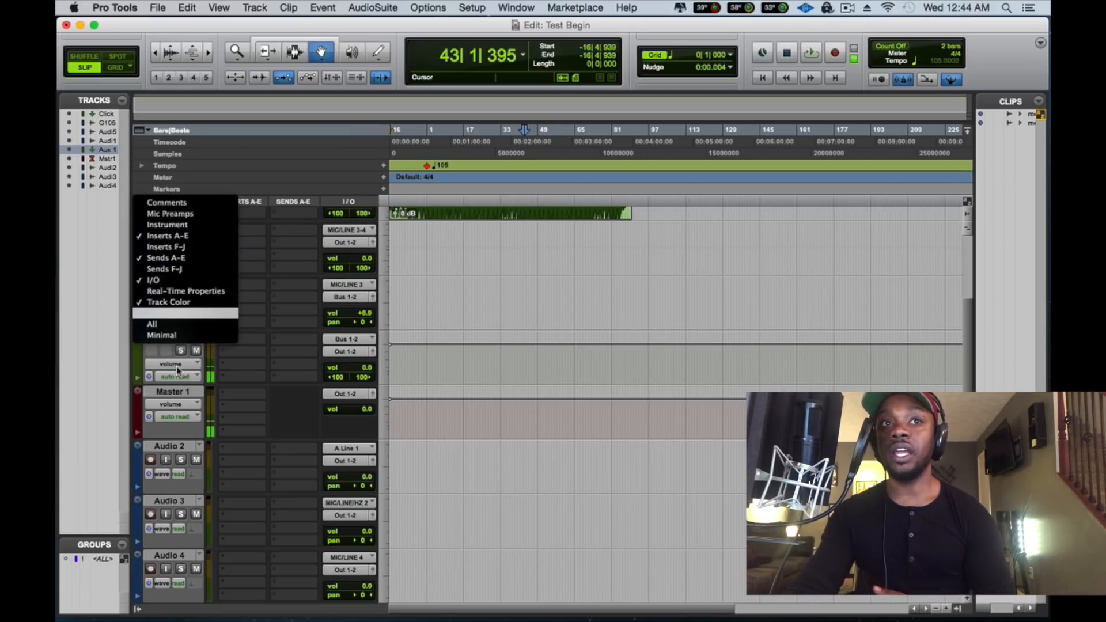
left_click(183, 236)
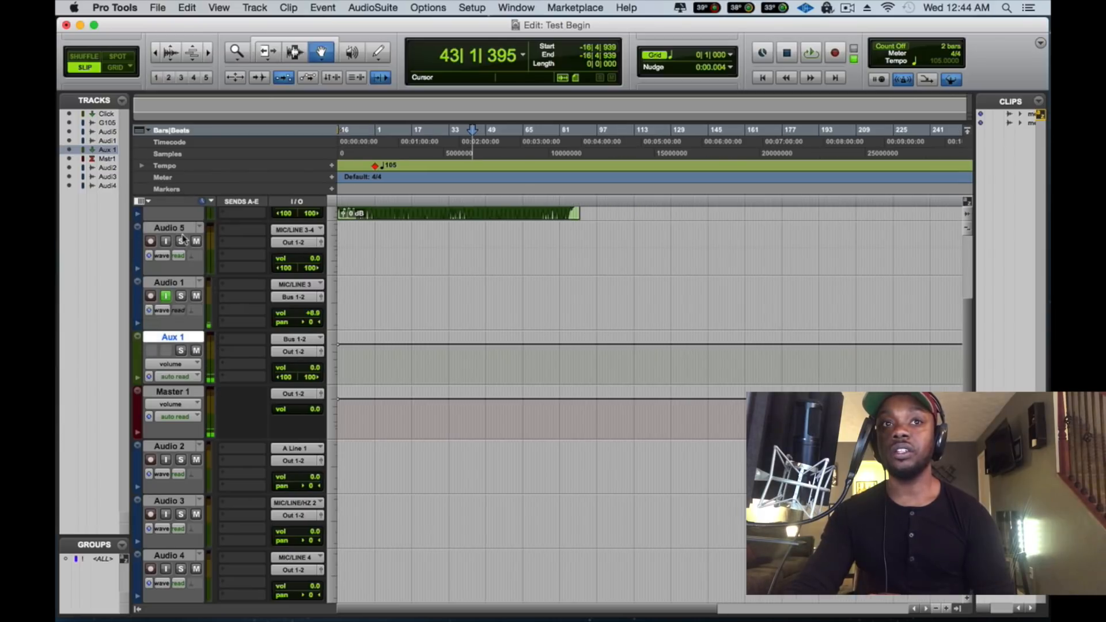
left_click(144, 202)
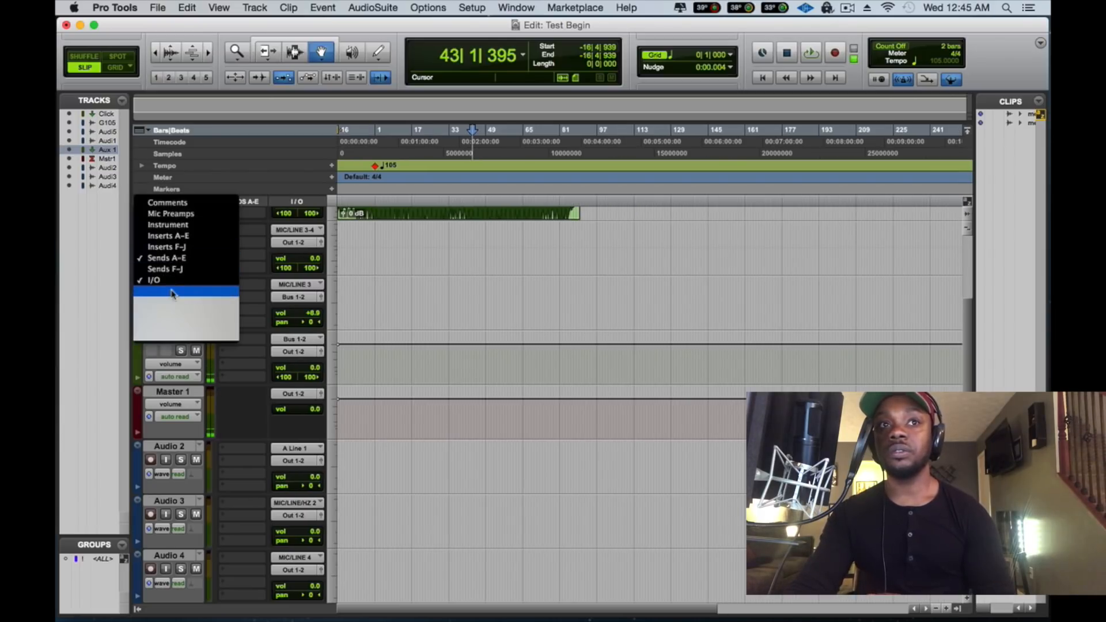
left_click(186, 236)
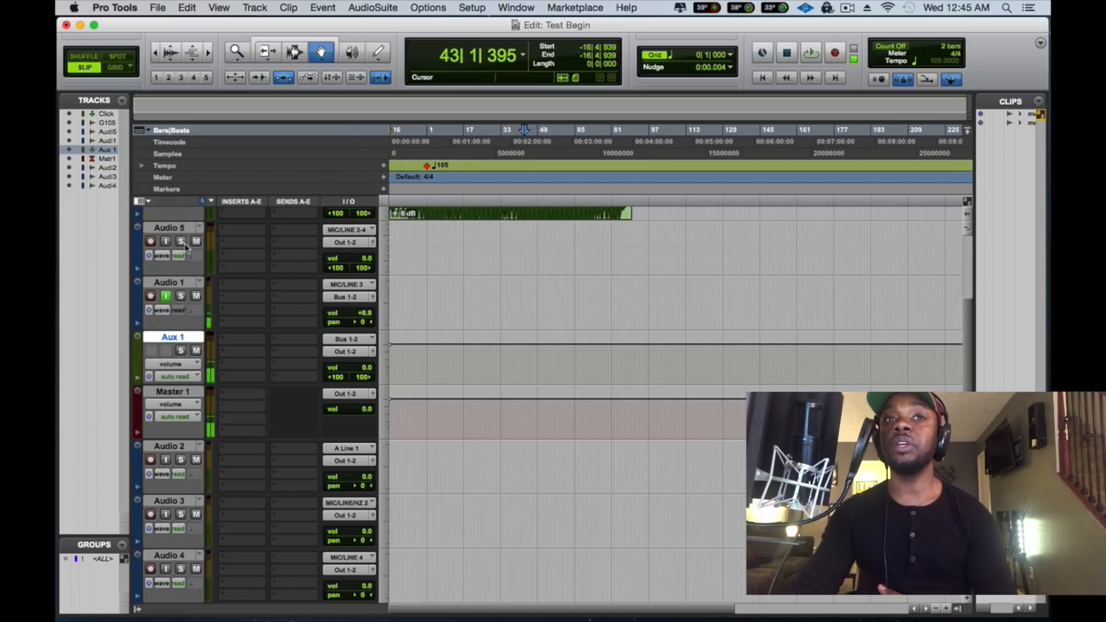
left_click(248, 291)
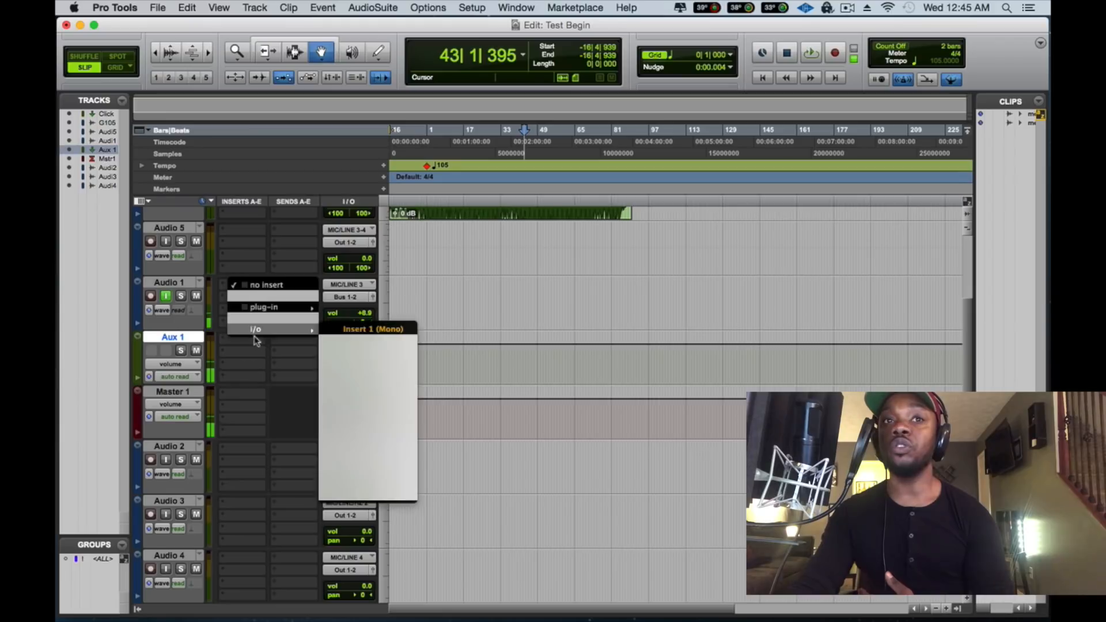
left_click(504, 271)
Hide the Sends A-E column, keeping only Inserts A-E and I/O beside the tracks
left_click(140, 201)
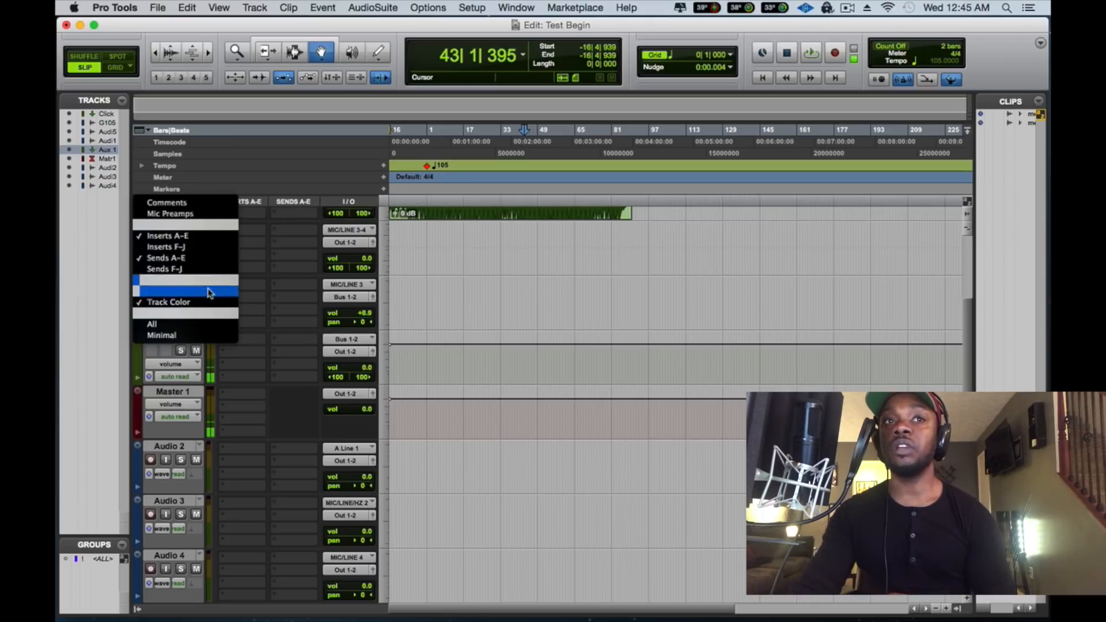
left_click(176, 260)
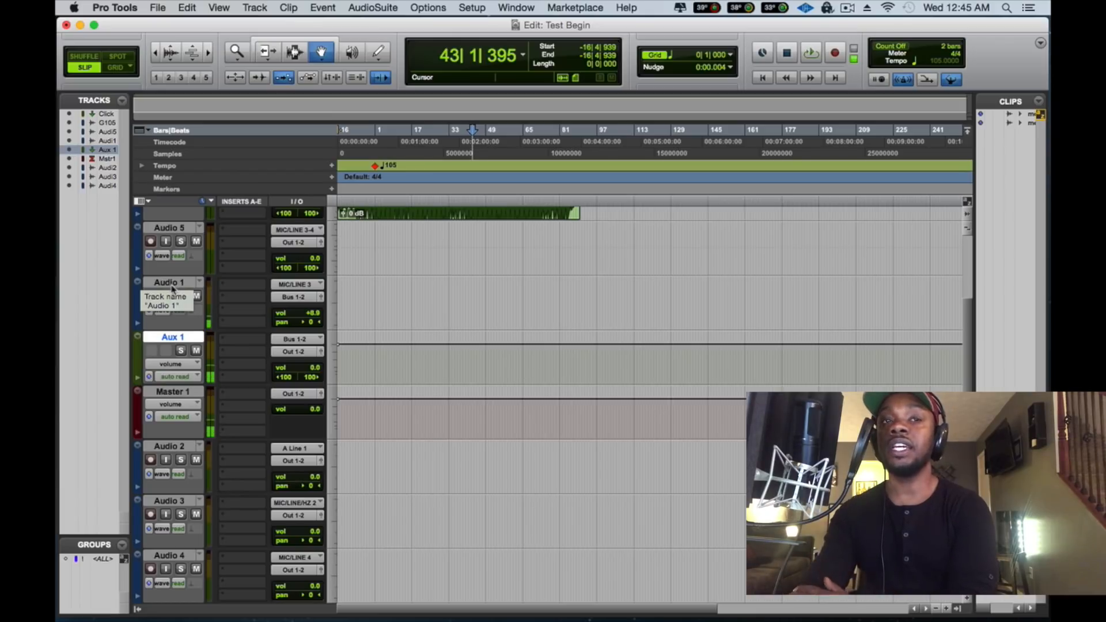
Play a short stretch of the money Go xP 105 beat from about bar -8, then stop playback
scroll(612, 323, "up", 3)
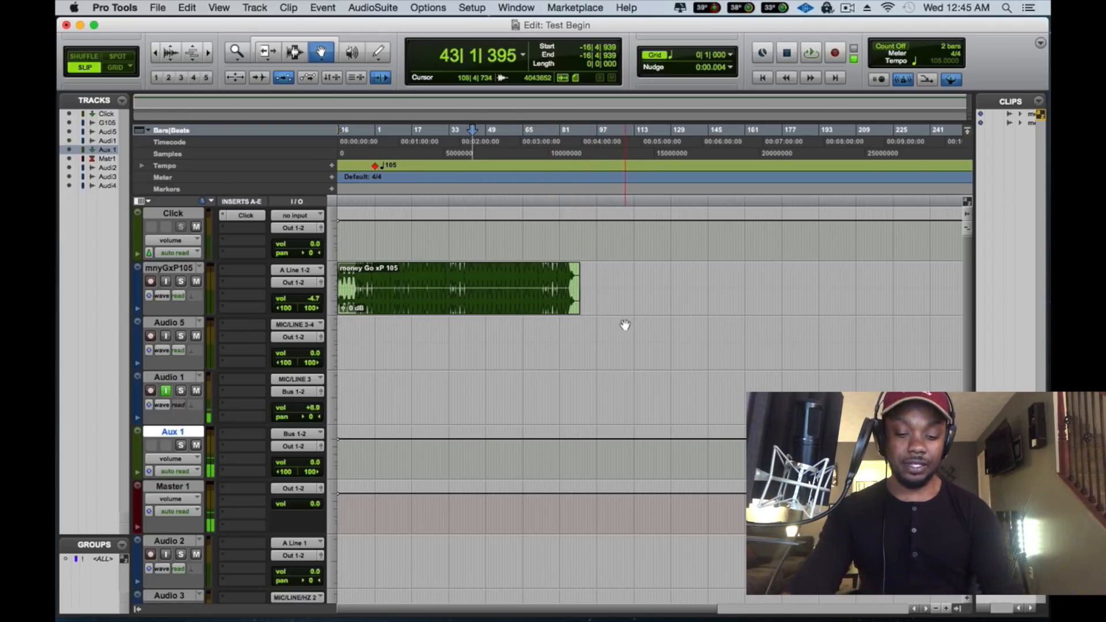
key("super+bracketright")
key("super+bracketright")
key("super+bracketright")
key("super+bracketright")
key("super+bracketleft")
key("super+bracketleft")
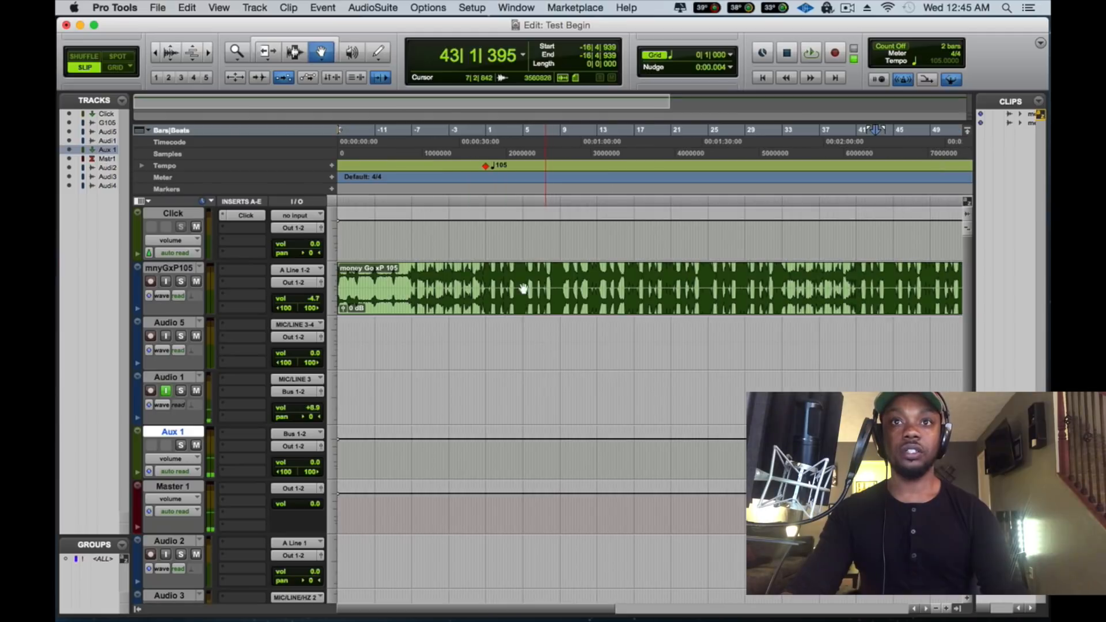
left_click(405, 146)
key("space")
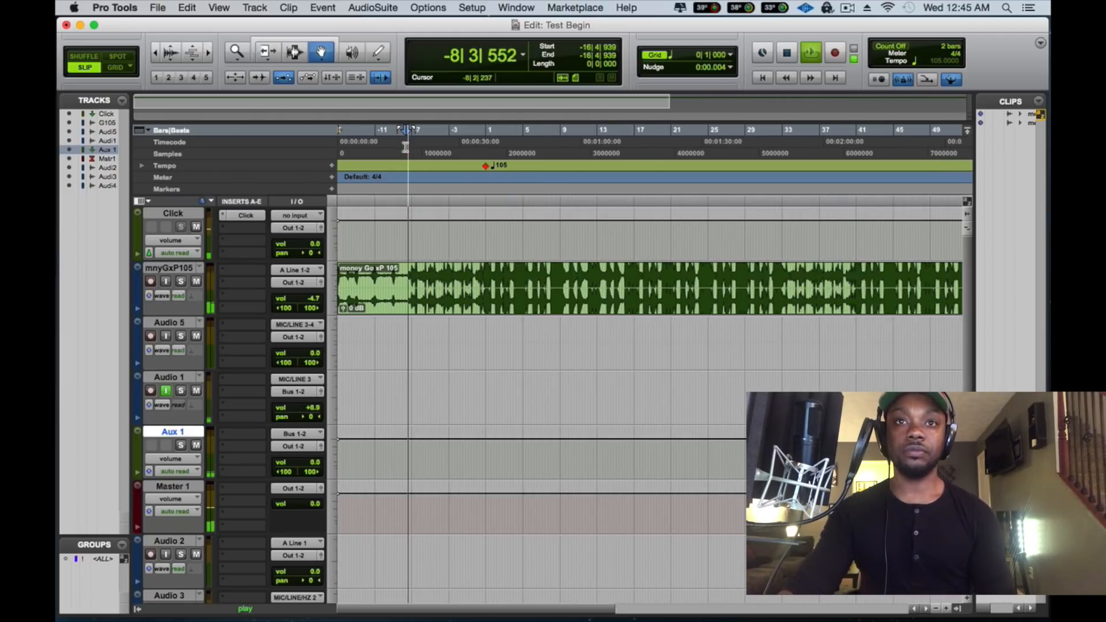
key("space")
Mute the Click track and play the beat for a few bars to check it without the click
left_click(196, 227)
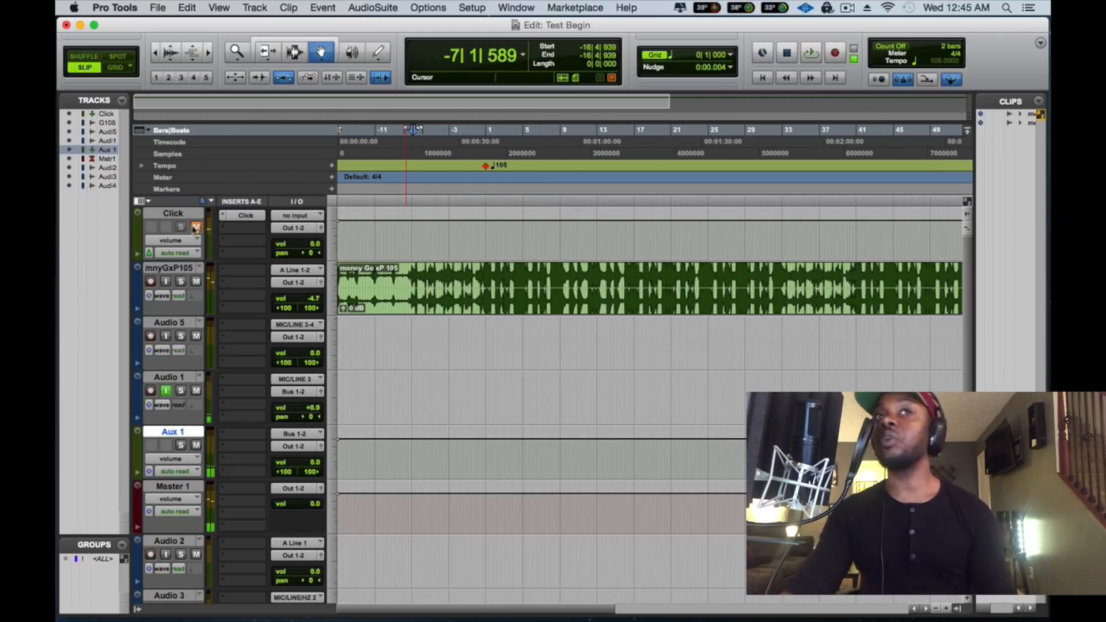
key("space")
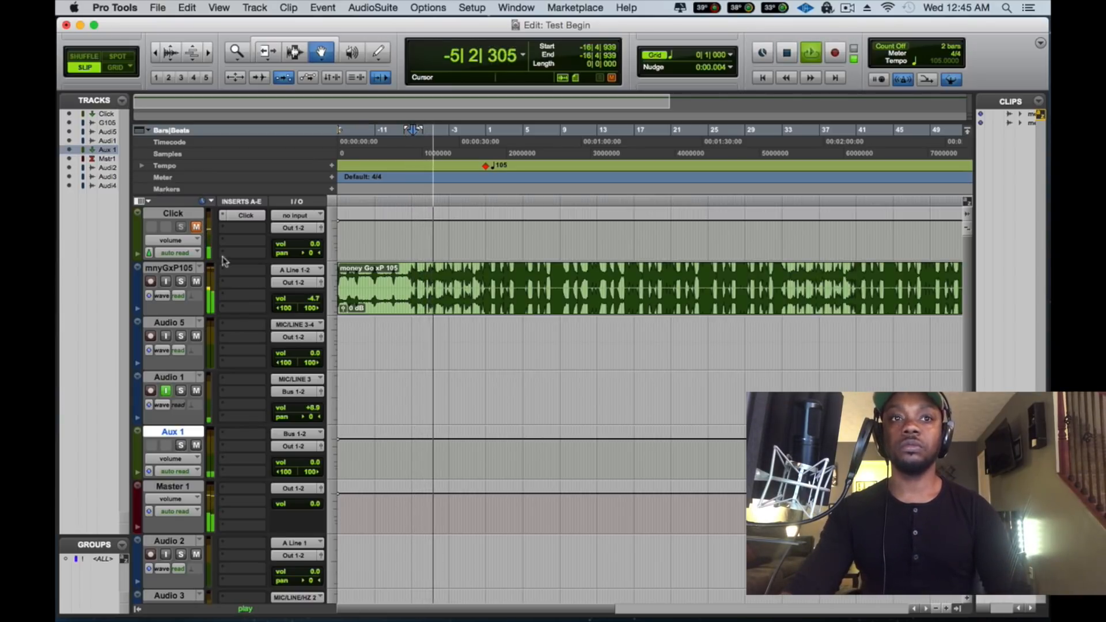
key("space")
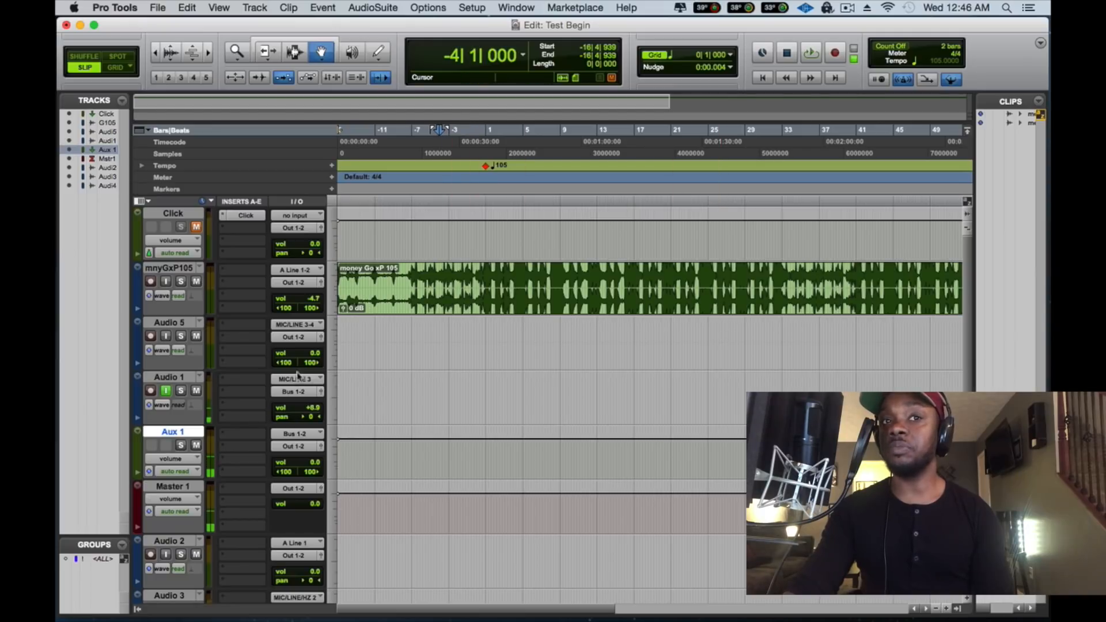
Select the Master 1 track and play the beat from around bar 5 for a few bars to check the master level
left_click(172, 488)
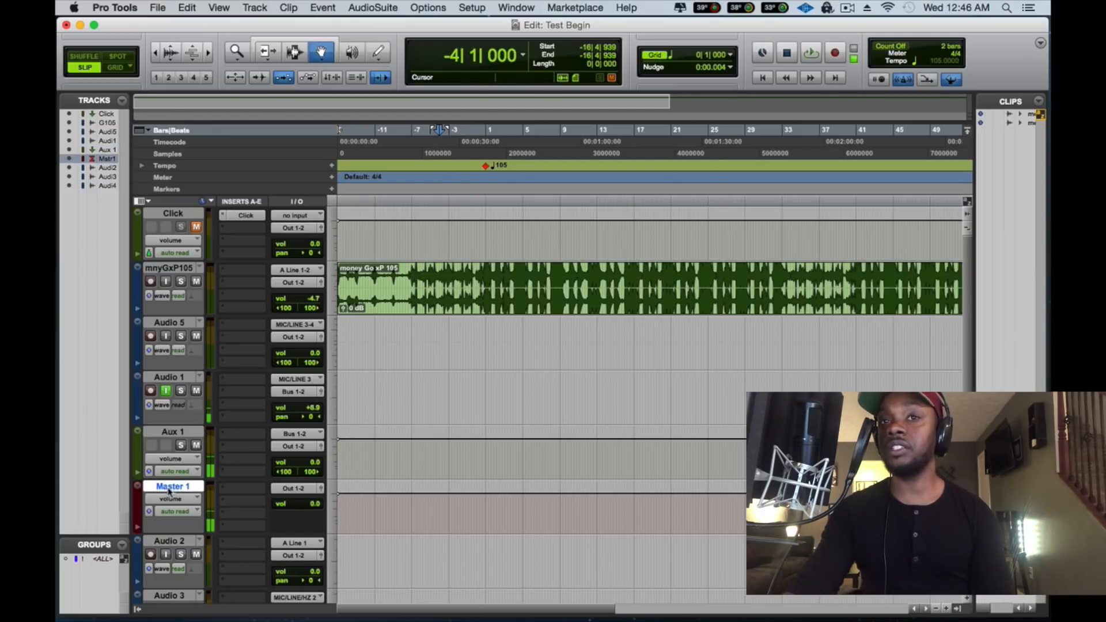
key("space")
left_click(529, 132)
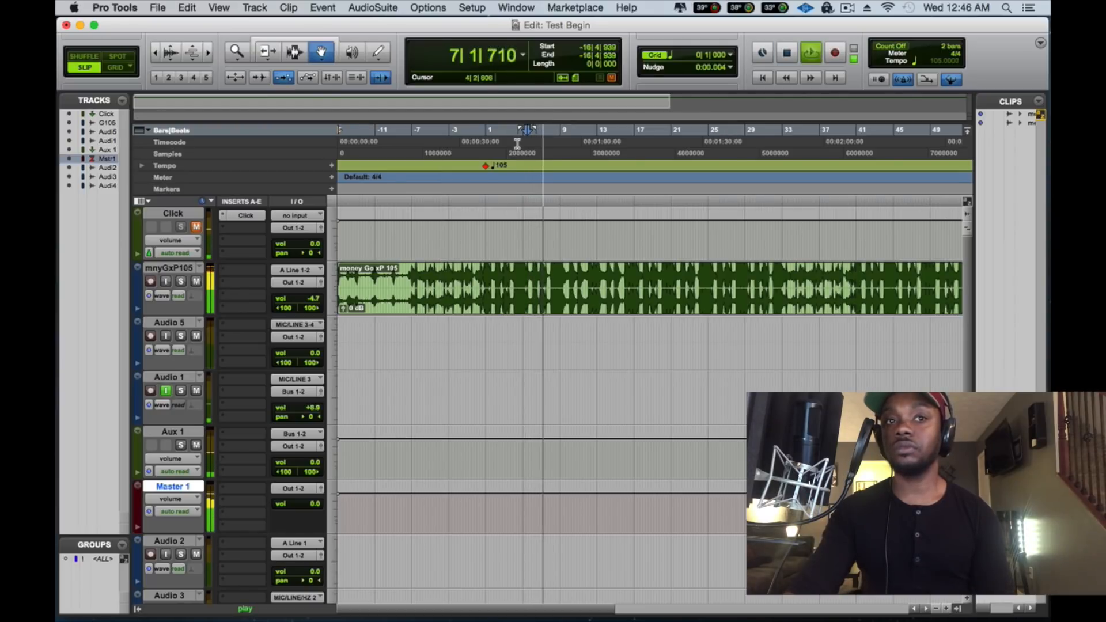
key("space")
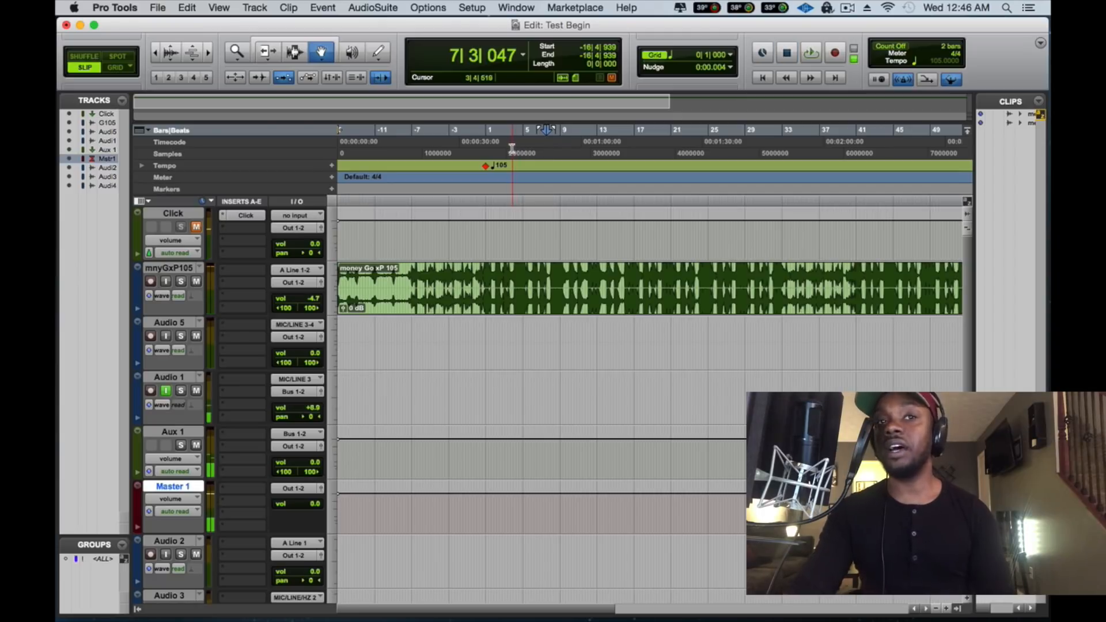
Reset the beat track's volume to 0.0 dB and play a short stretch to check the master meter
left_click(311, 299, "alt")
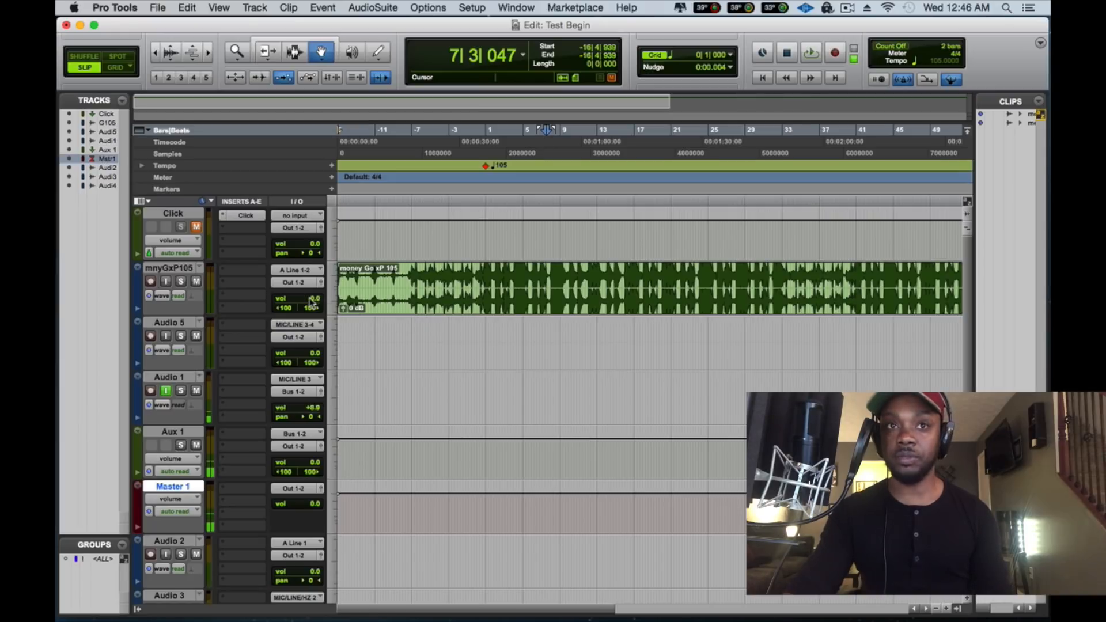
key("space")
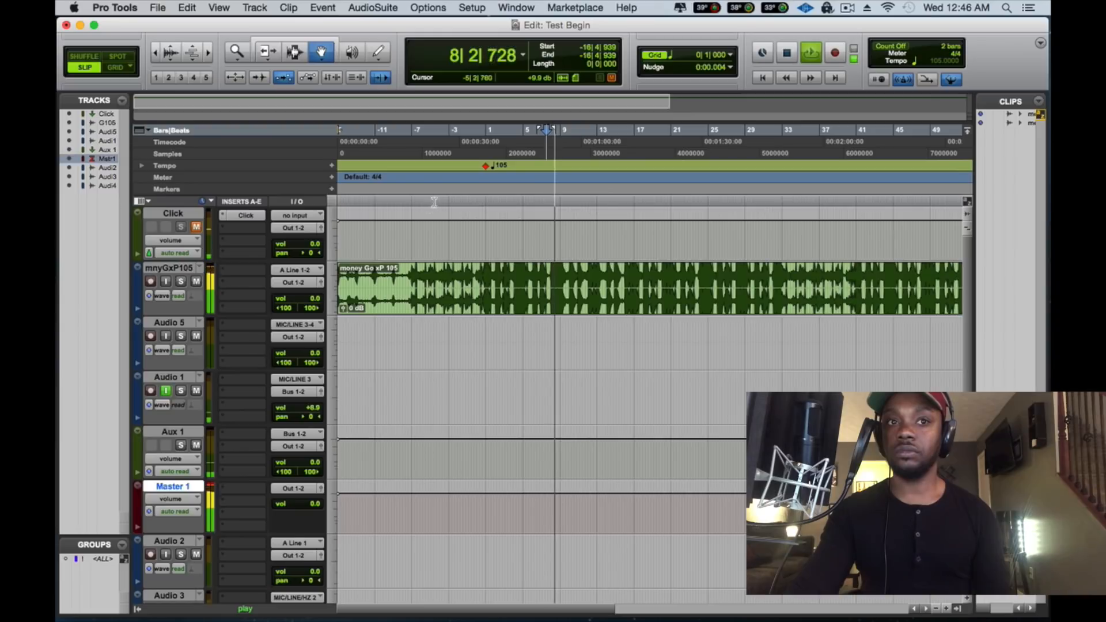
key("space")
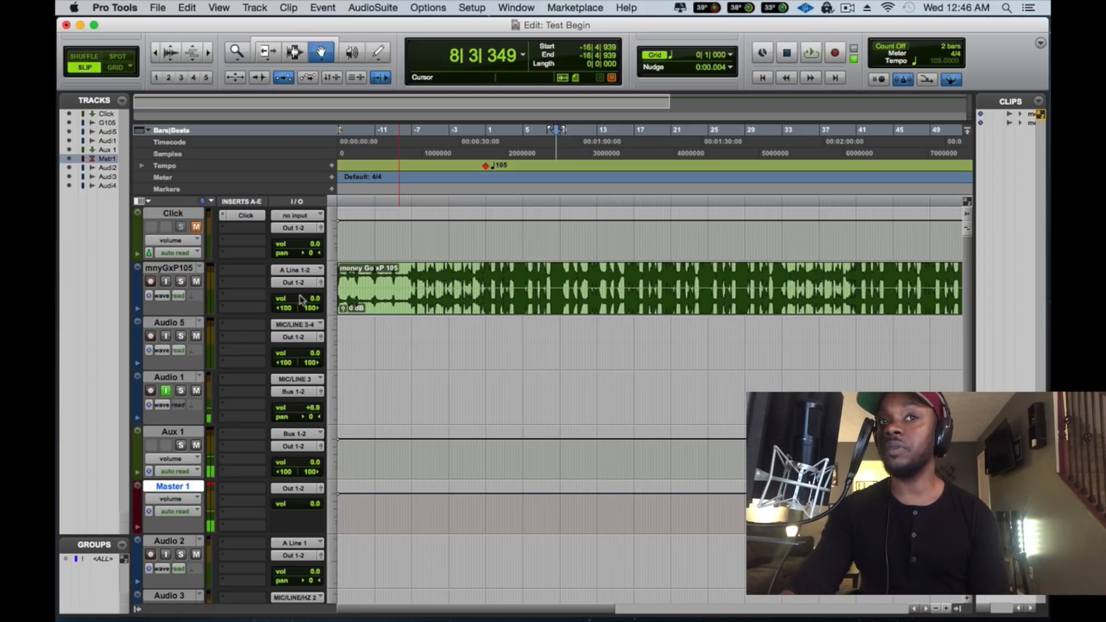
Lower the beat track's volume to about -9.8 dB and play short stretches from about bar 0 to check the level
mouse_move(301, 299)
left_mouse_down()
mouse_move(302, 313)
mouse_move(309, 300)
left_mouse_up()
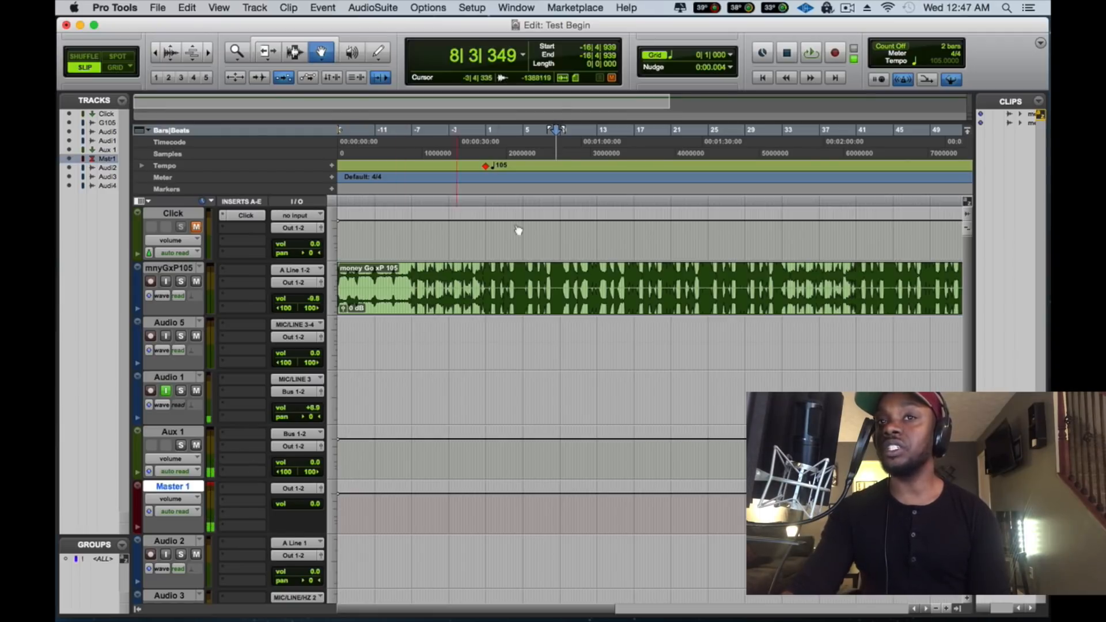
left_click(480, 131)
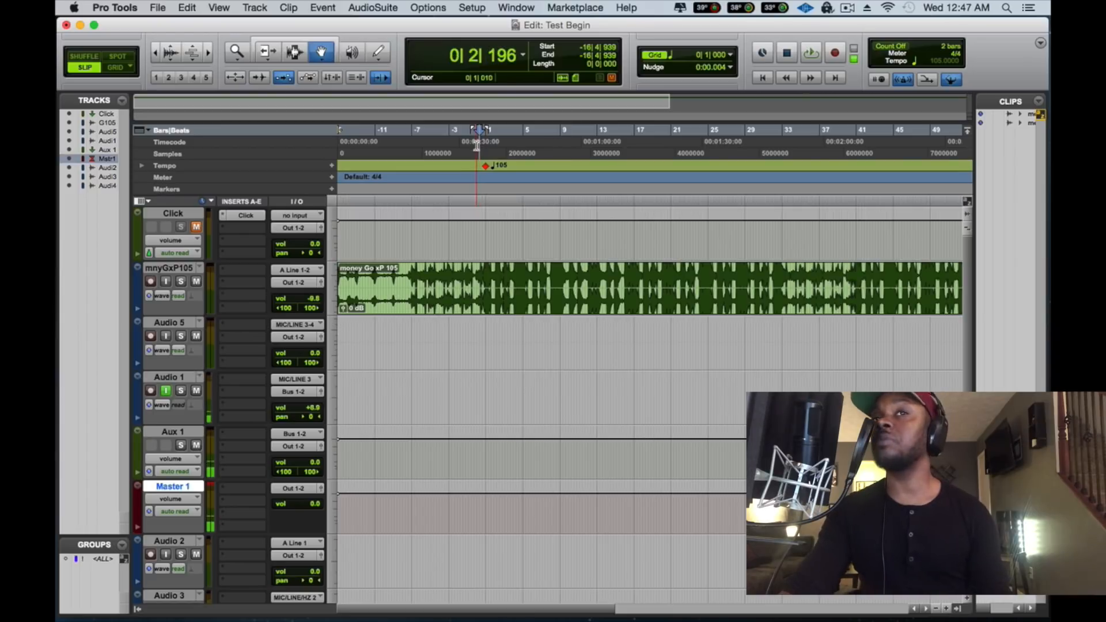
key("space")
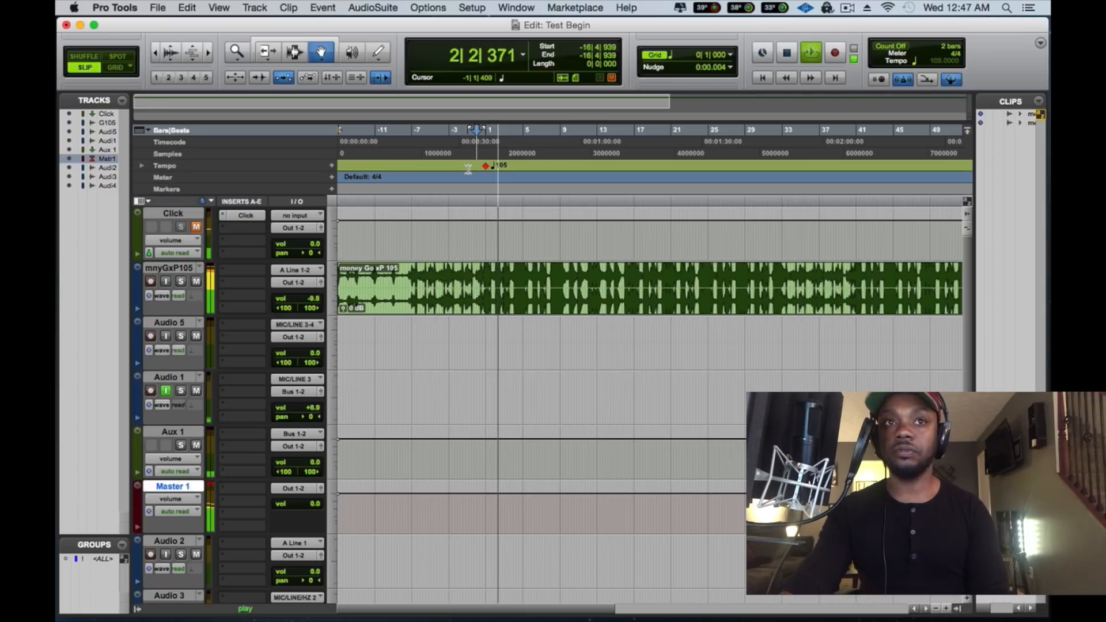
key("space")
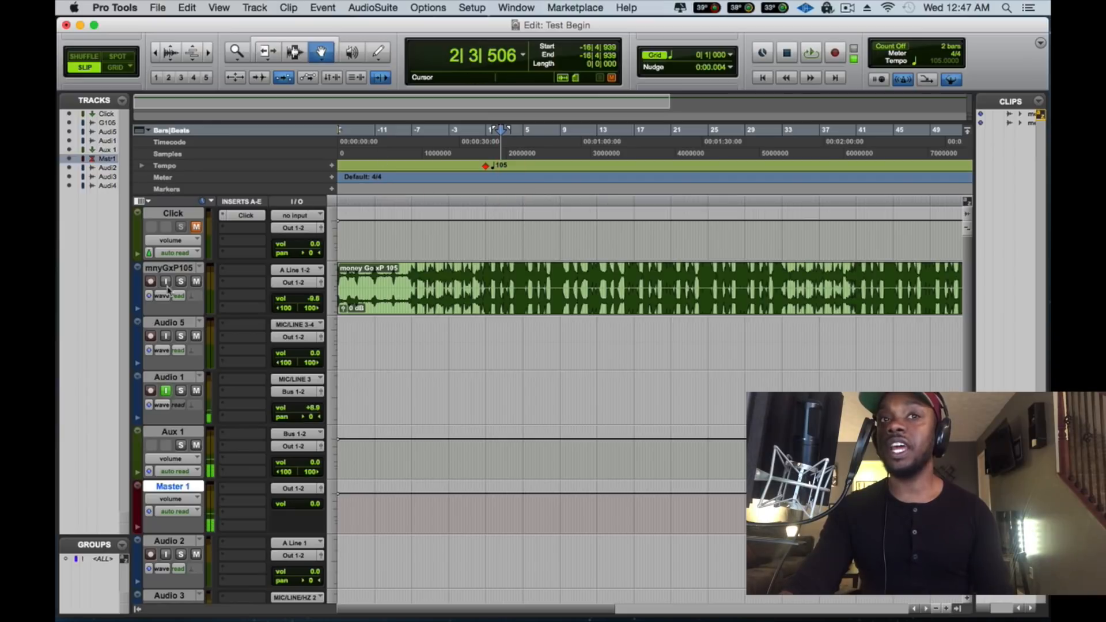
key("space")
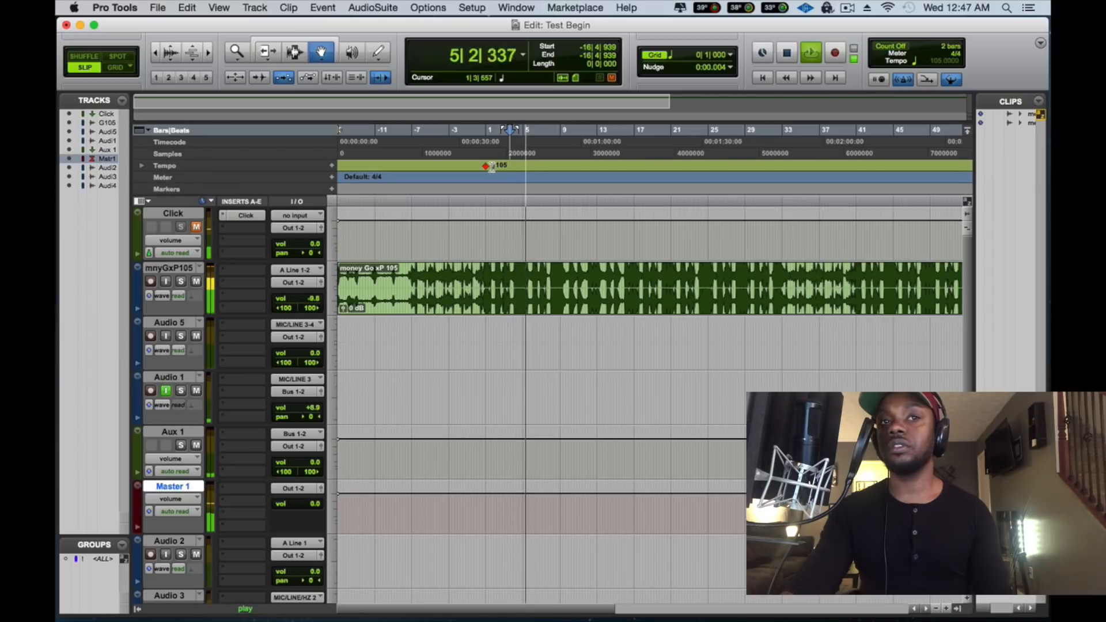
key("space")
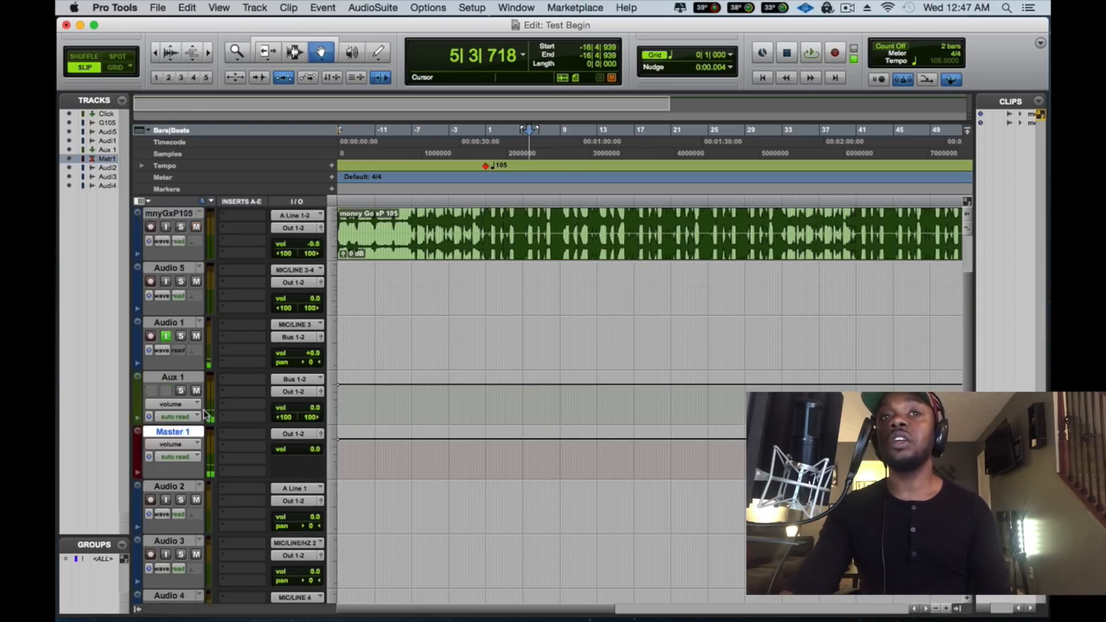
Reorder the tracks so Audio 2, Audio 3 and Audio 4 follow Audio 1, with Aux 1 and Master 1 at the end
scroll(204, 413, "down", 1)
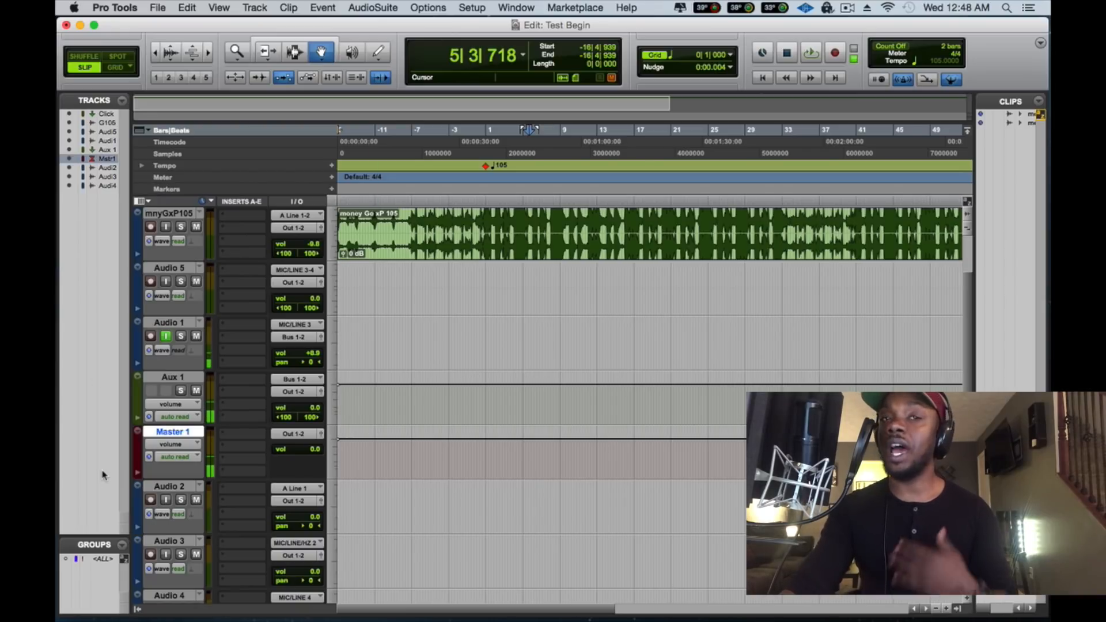
mouse_move(171, 488)
left_mouse_down()
mouse_move(170, 381)
mouse_move(168, 511)
mouse_move(168, 497)
left_mouse_up()
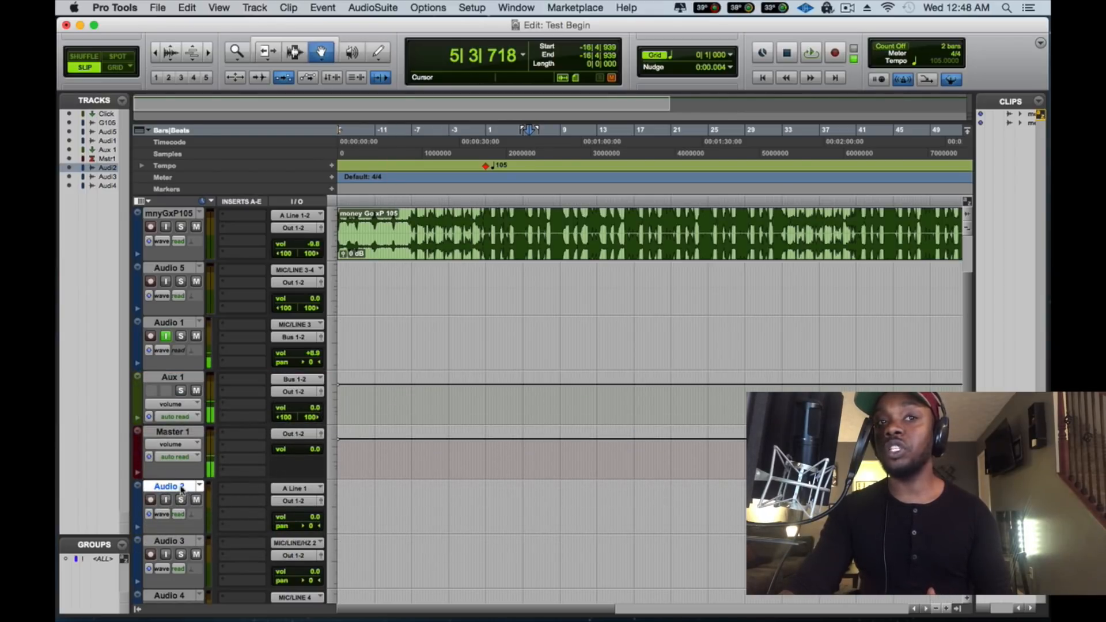
left_click_drag(180, 490, 172, 380)
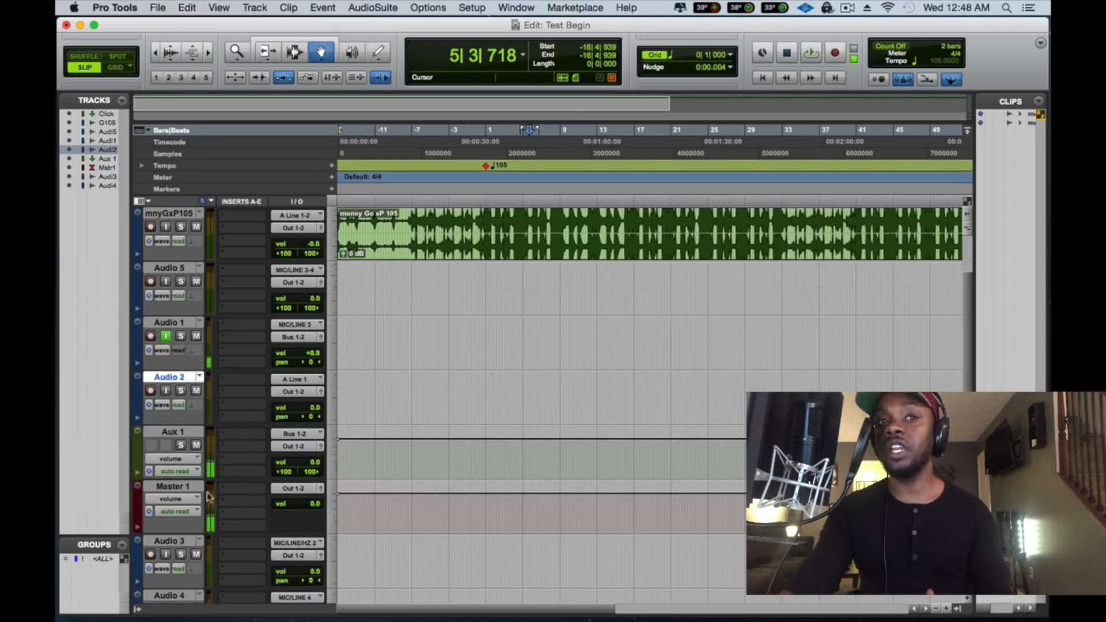
left_click_drag(177, 542, 173, 438)
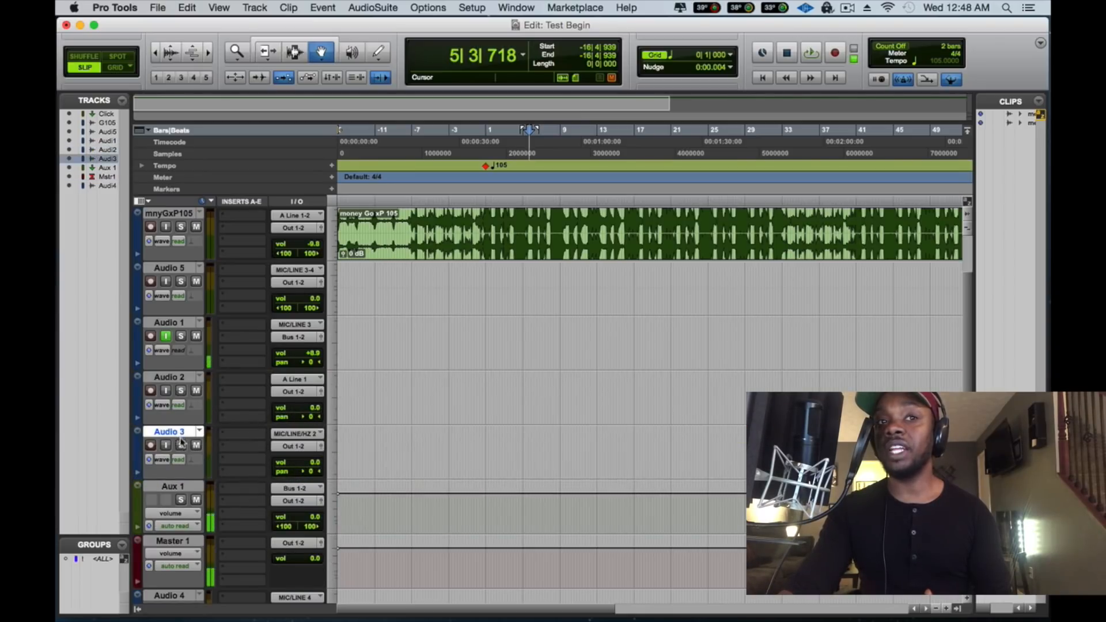
scroll(192, 478, "down", 1)
left_click_drag(164, 548, 195, 616)
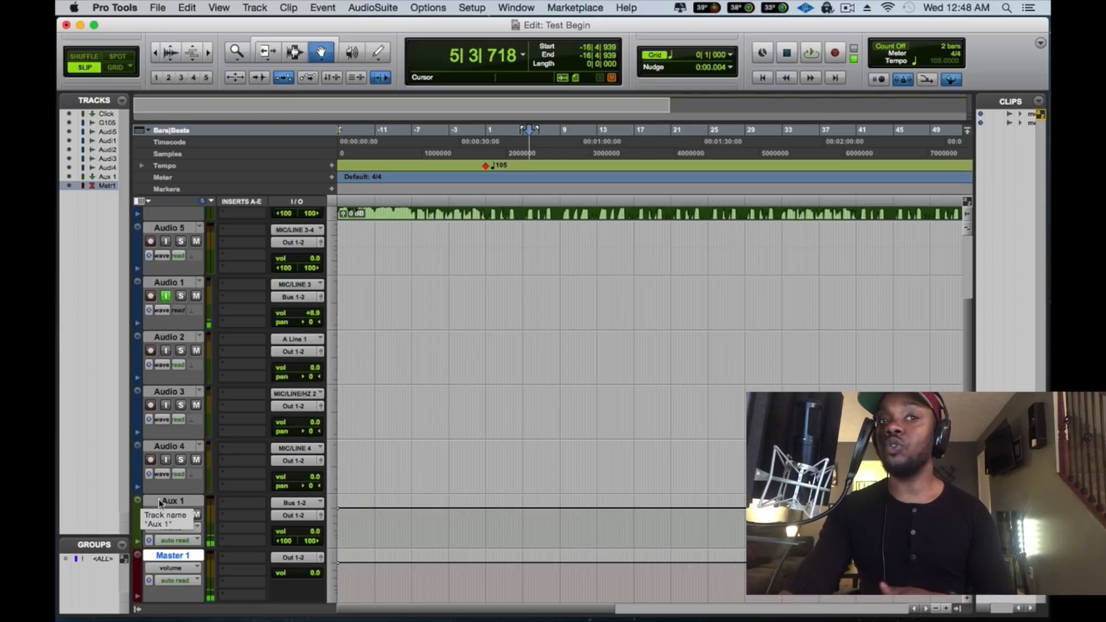
Try placing Aux 1 directly below Audio 1, and return it to its place between Audio 4 and Master 1
left_click_drag(160, 501, 187, 359)
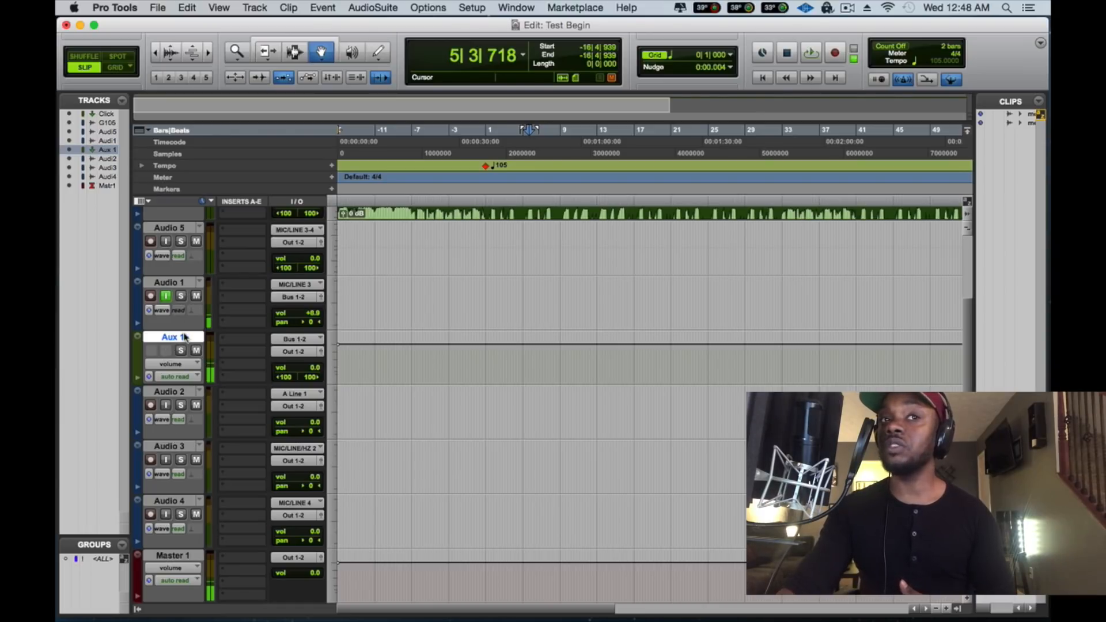
left_click_drag(185, 337, 203, 546)
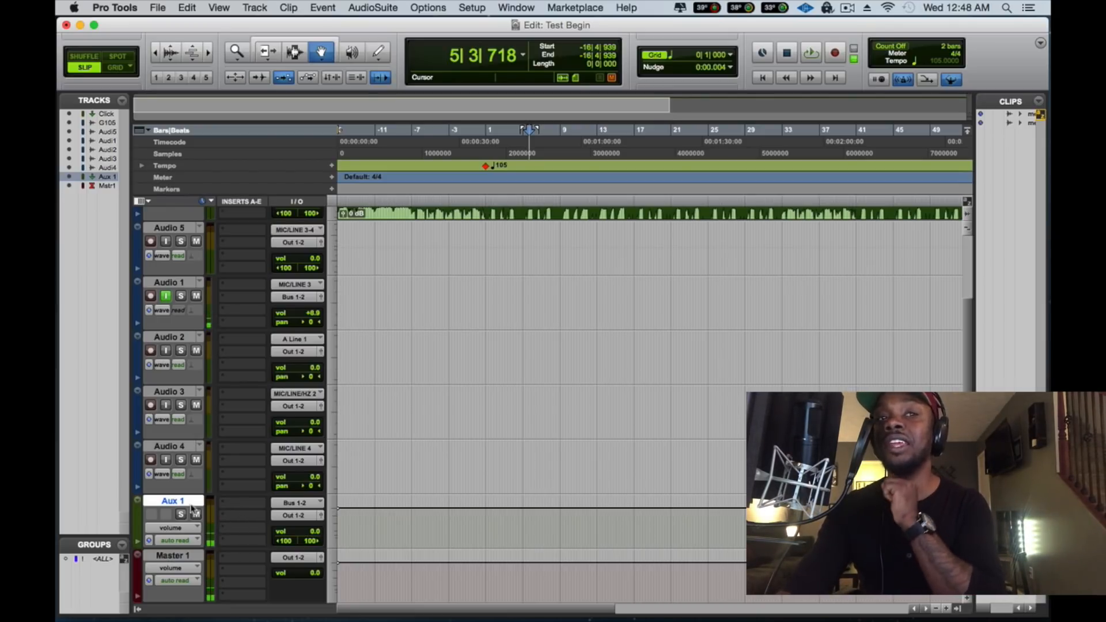
left_click_drag(183, 501, 180, 571)
Put the transport in record-ready and arm Audio 2 for recording with MIC/LINE 3 as its input
scroll(240, 542, "up", 3)
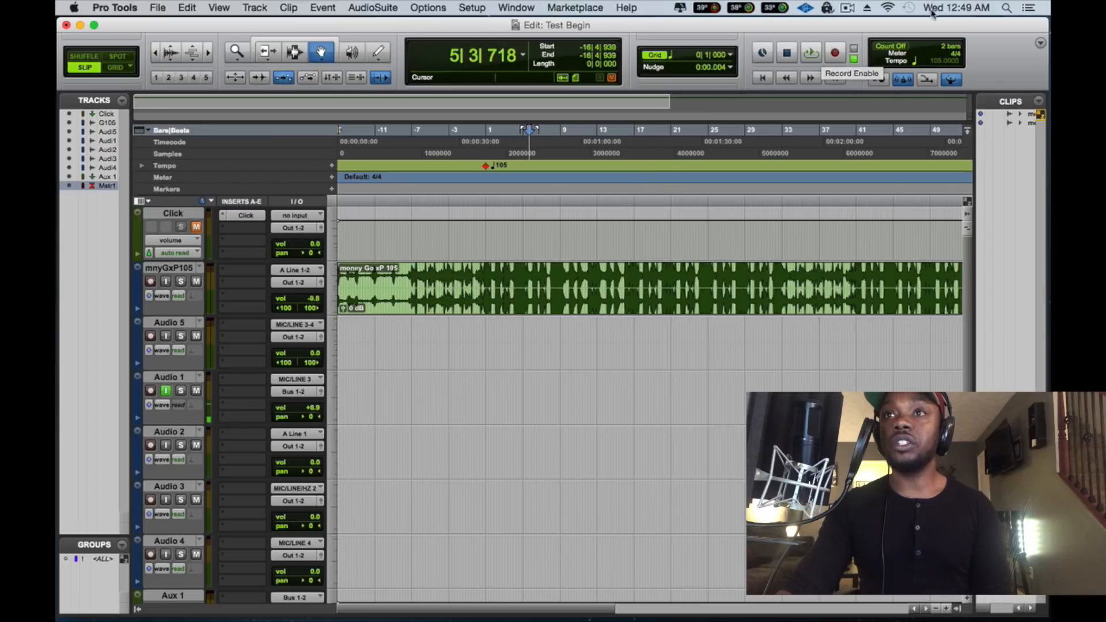
left_click(831, 58)
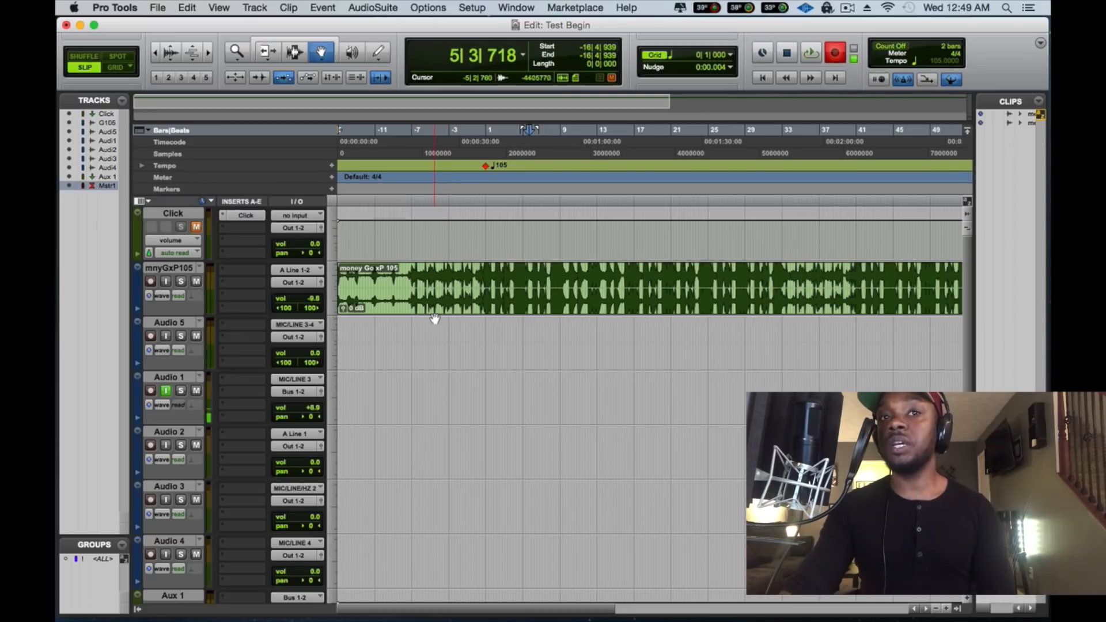
left_click(277, 436)
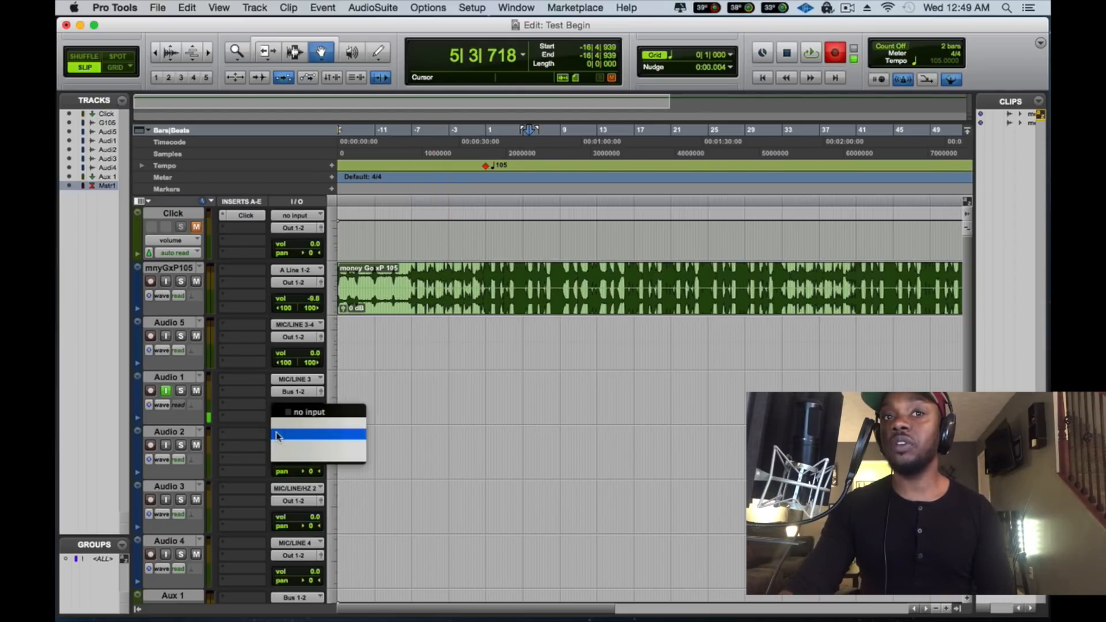
mouse_move(288, 435)
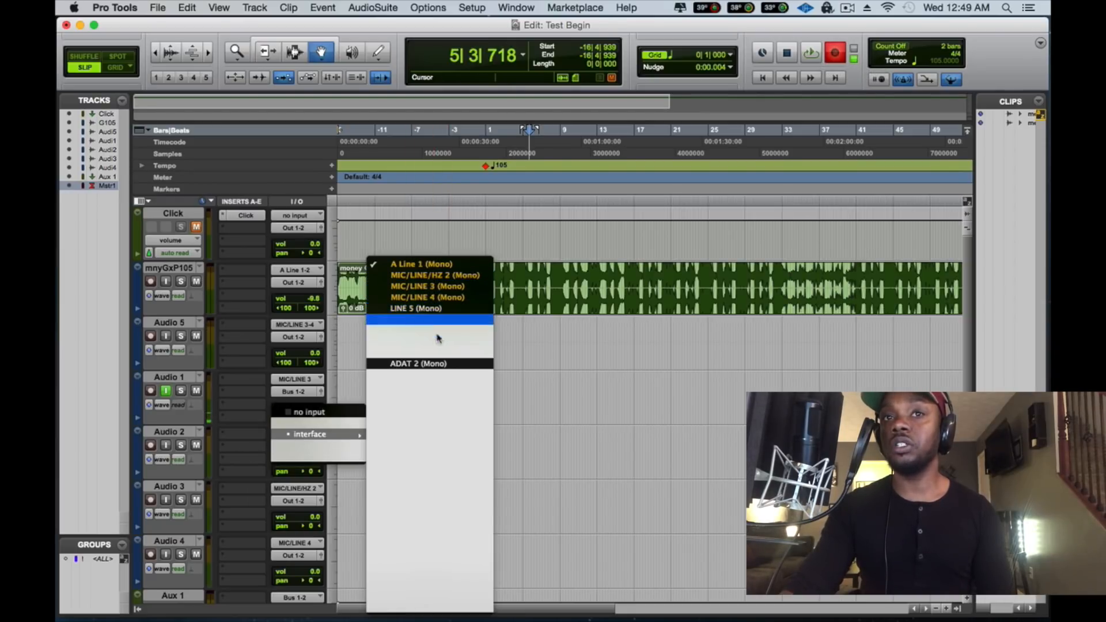
left_click(438, 339)
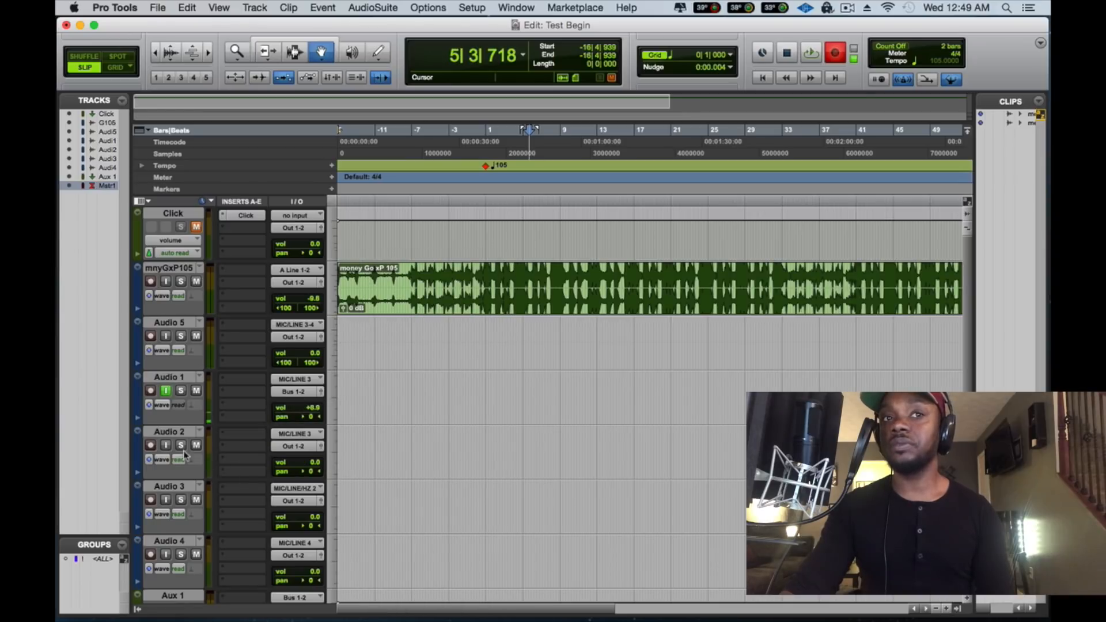
left_click(151, 446)
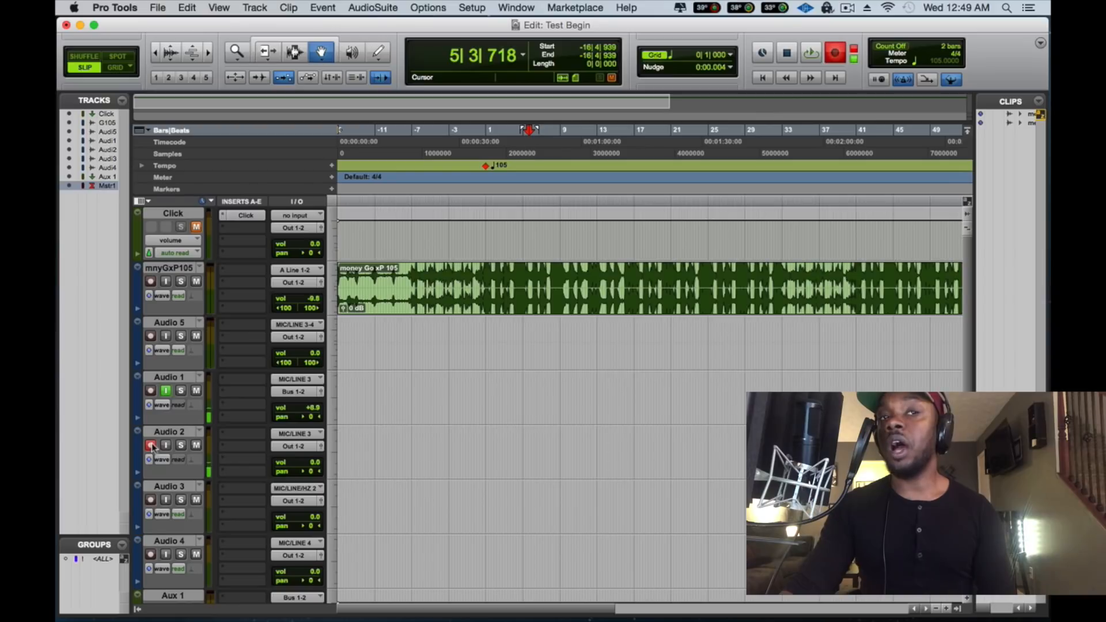
Turn off input monitoring on Audio 1, and set Audio 2's volume to +7.1 dB before disarming that track
left_click(165, 391)
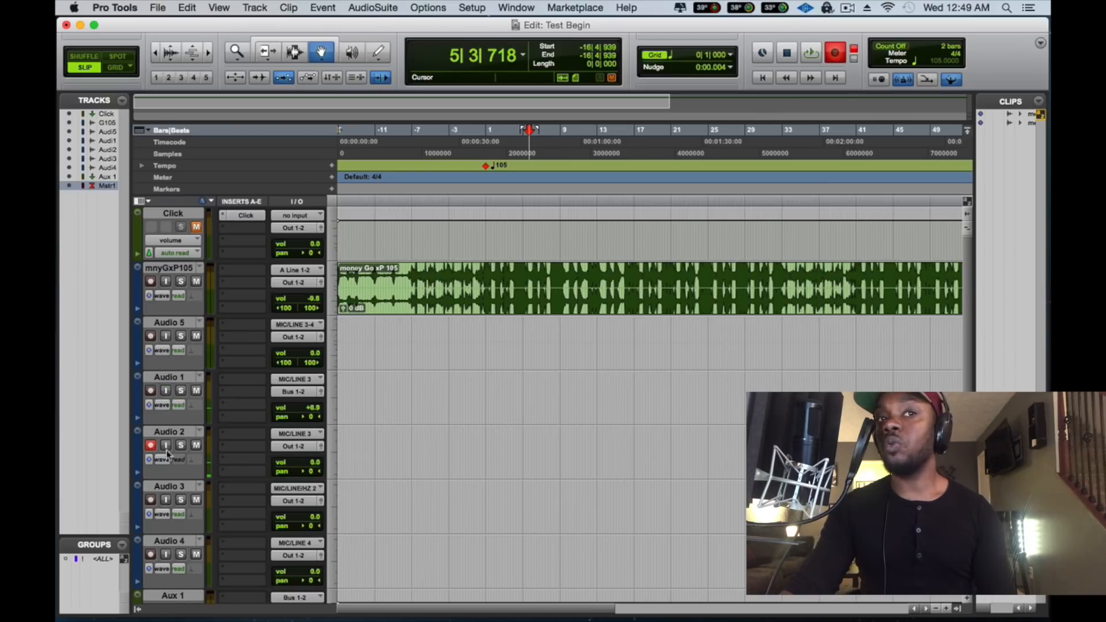
left_click_drag(310, 464, 309, 454)
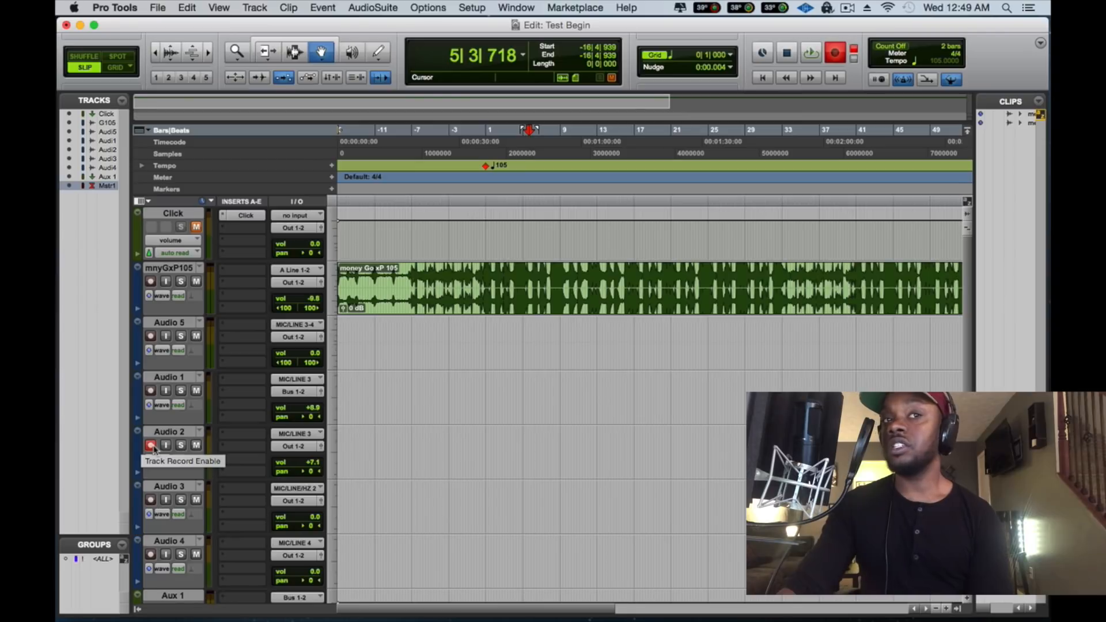
left_click(152, 447)
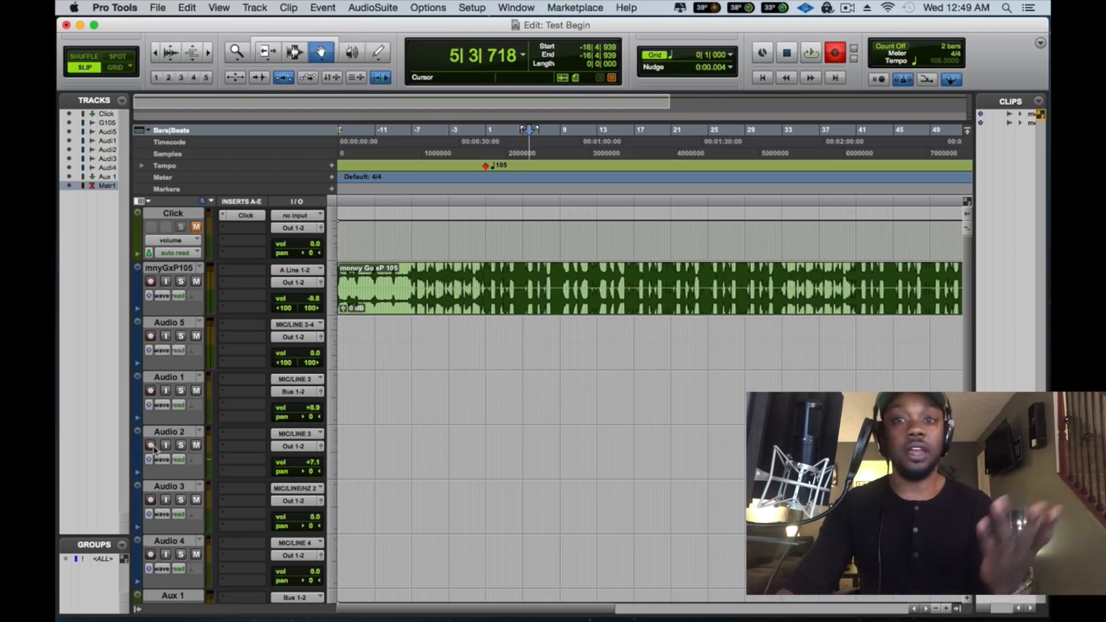
Demonstrate Audio 2's track controls by toggling record-enable, turning on input monitoring, and switching solo on and off
left_click(151, 447)
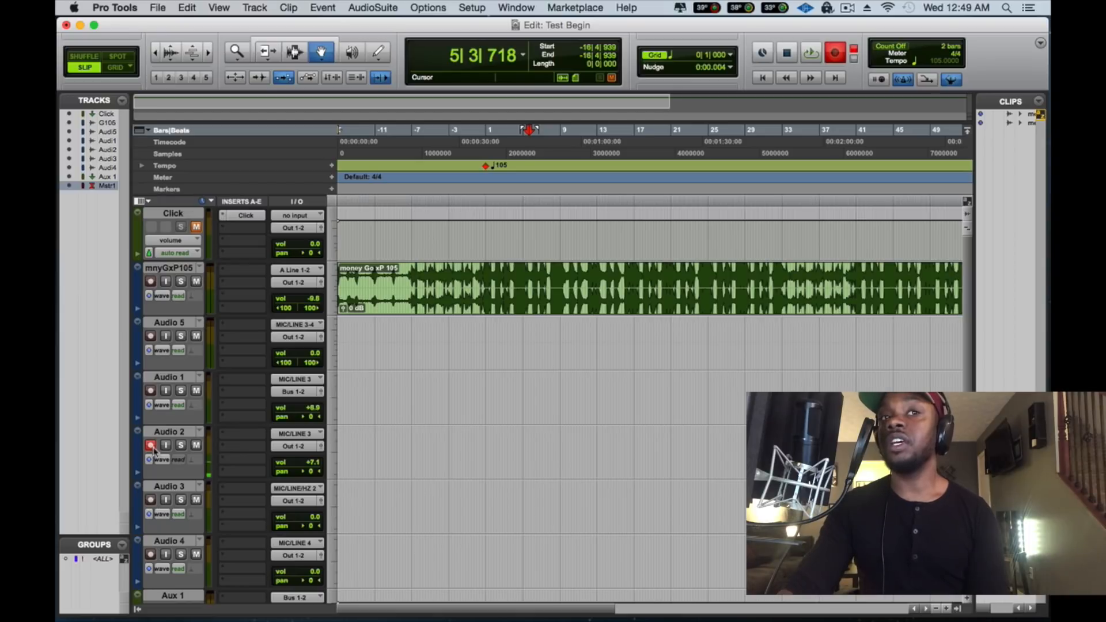
left_click(165, 447)
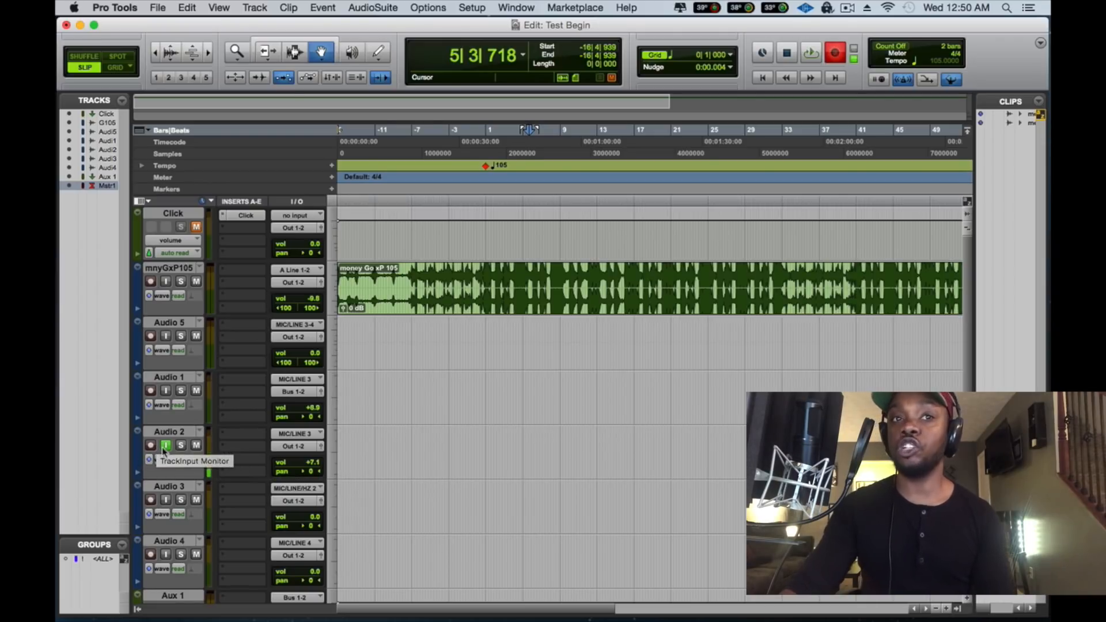
left_click(179, 447)
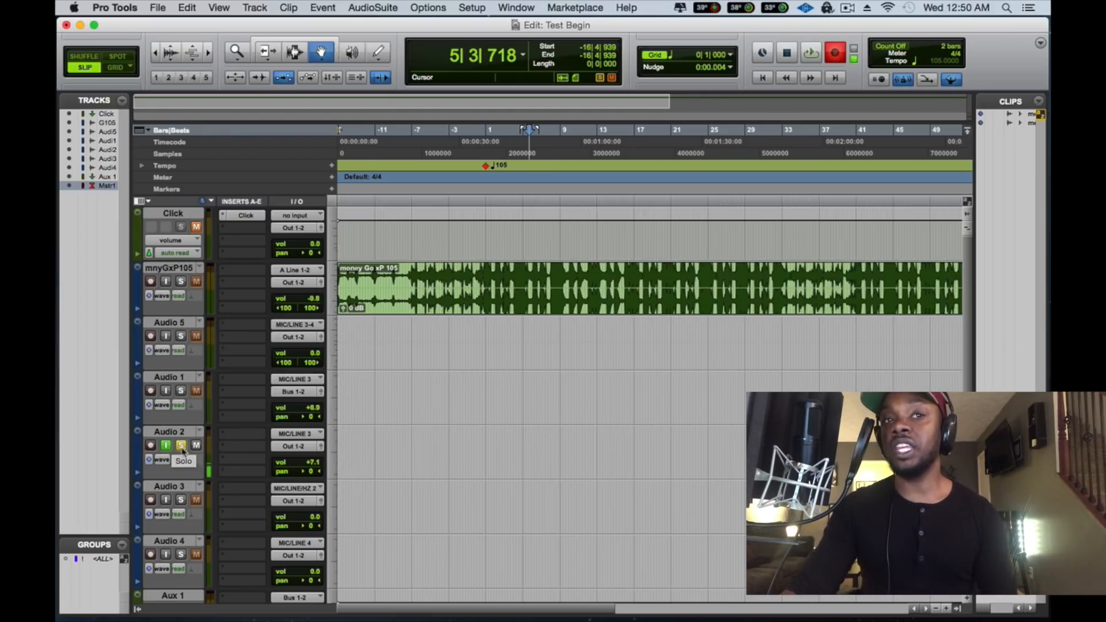
left_click(182, 447)
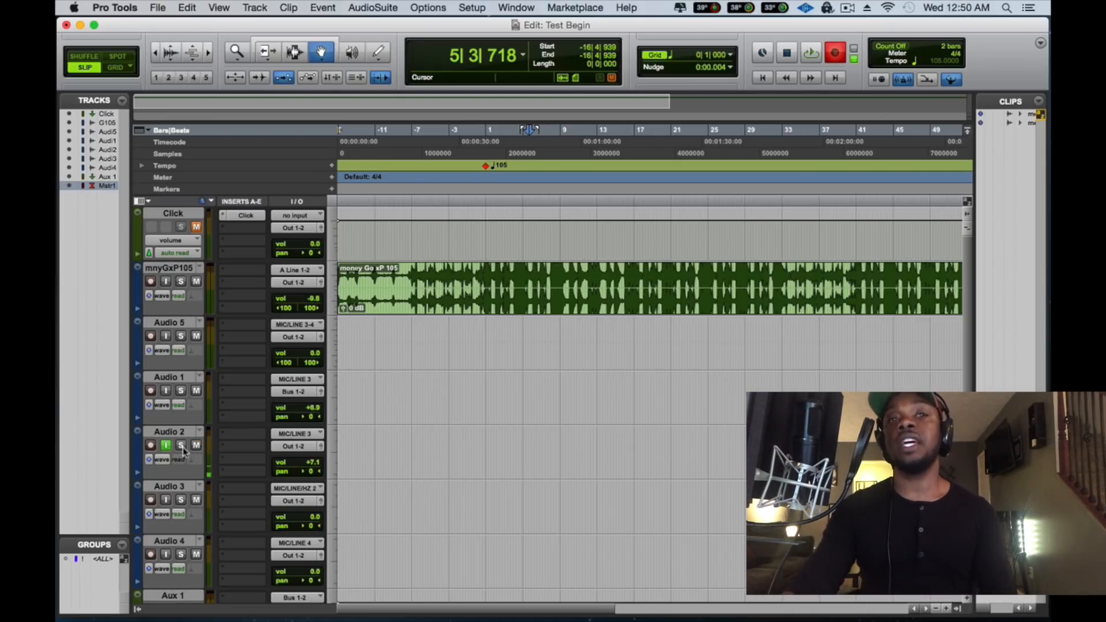
Record-enable and mute Audio 2, and monitor the microphone through Audio 1 instead, with Audio 1's volume set to +4.1
left_click(150, 447)
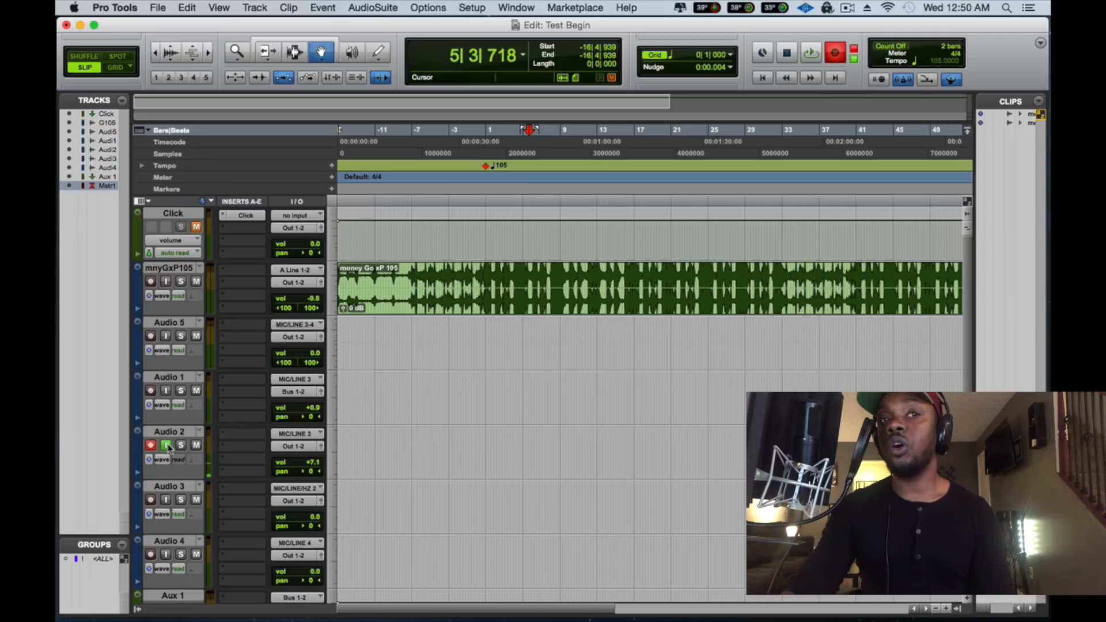
left_click(168, 448)
left_click(167, 392)
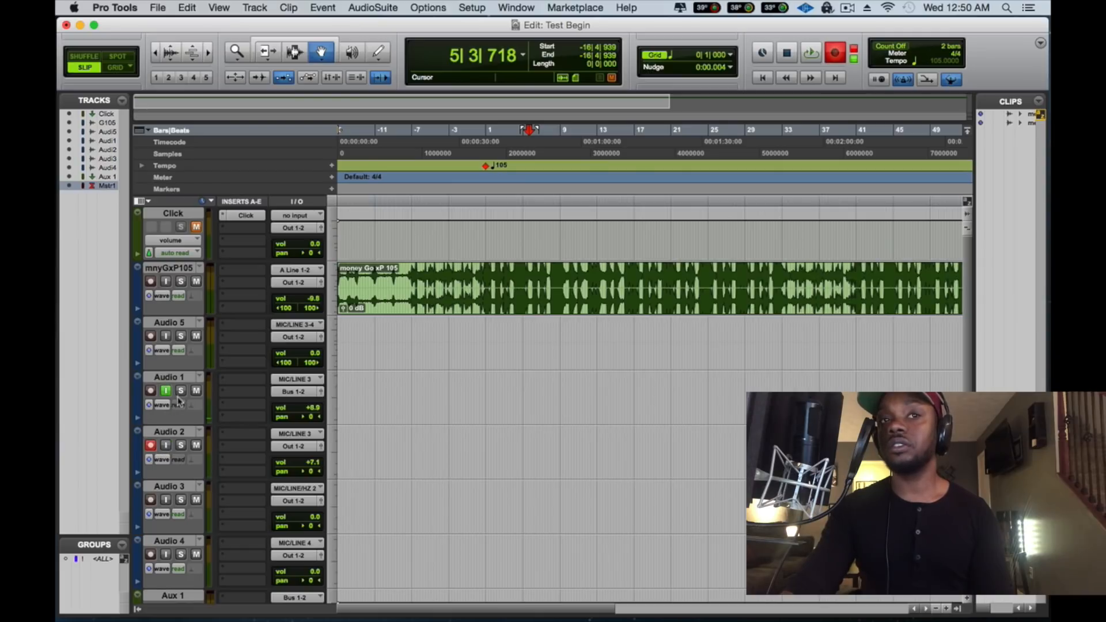
mouse_move(297, 408)
left_mouse_down()
mouse_move(301, 420)
mouse_move(307, 402)
left_mouse_up()
left_click(196, 446)
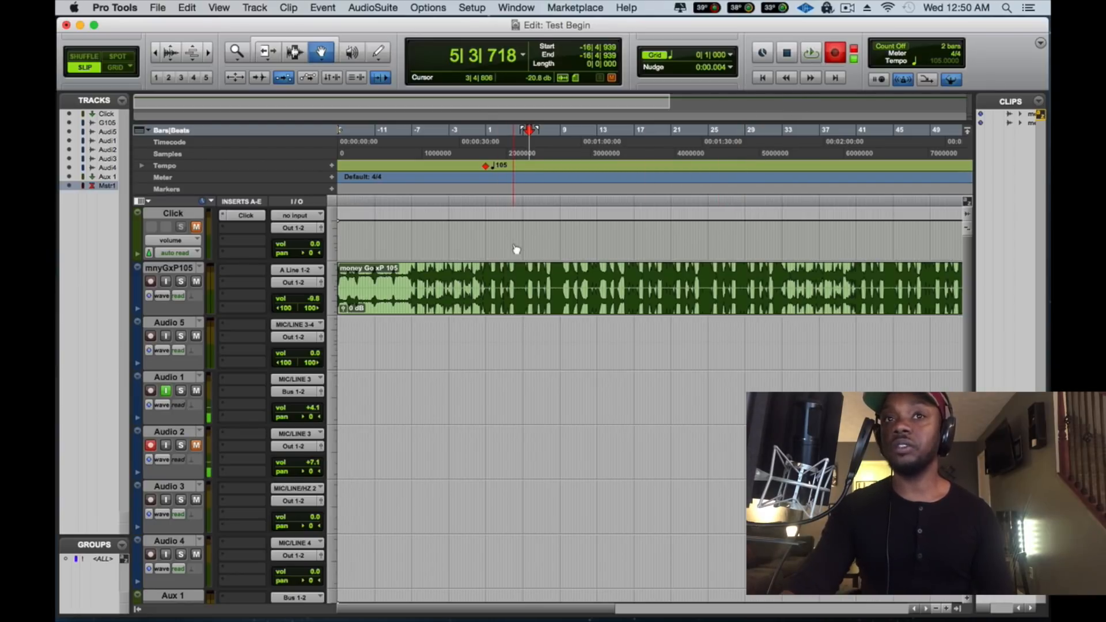
Record a short test take on Audio 2 from bar 5 while raising Audio 1's volume to +6.4
key("space")
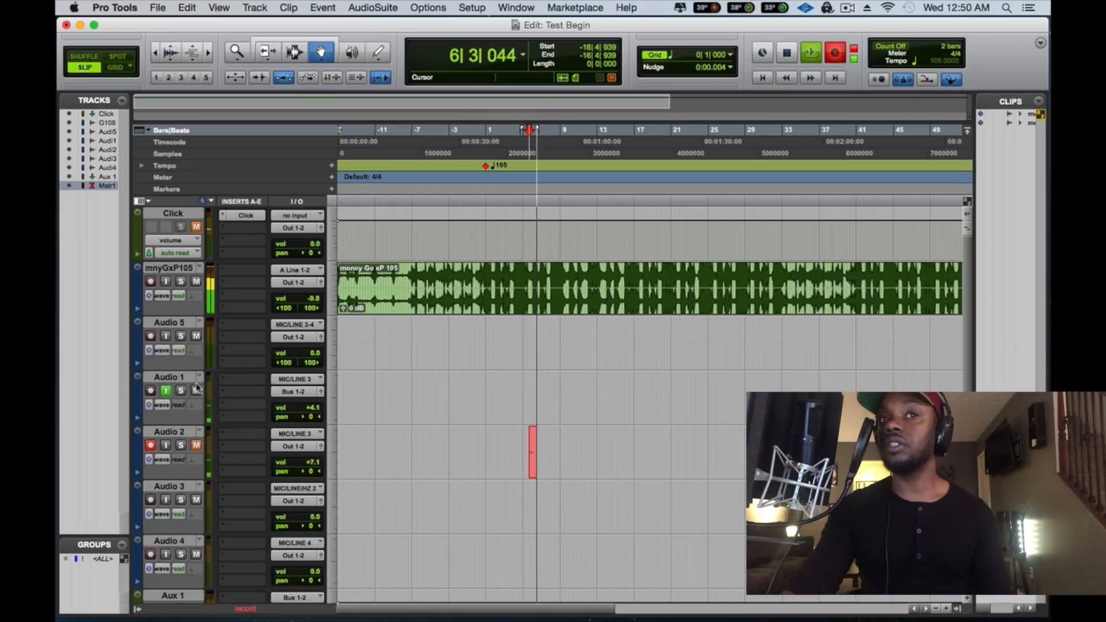
left_click_drag(303, 409, 303, 402)
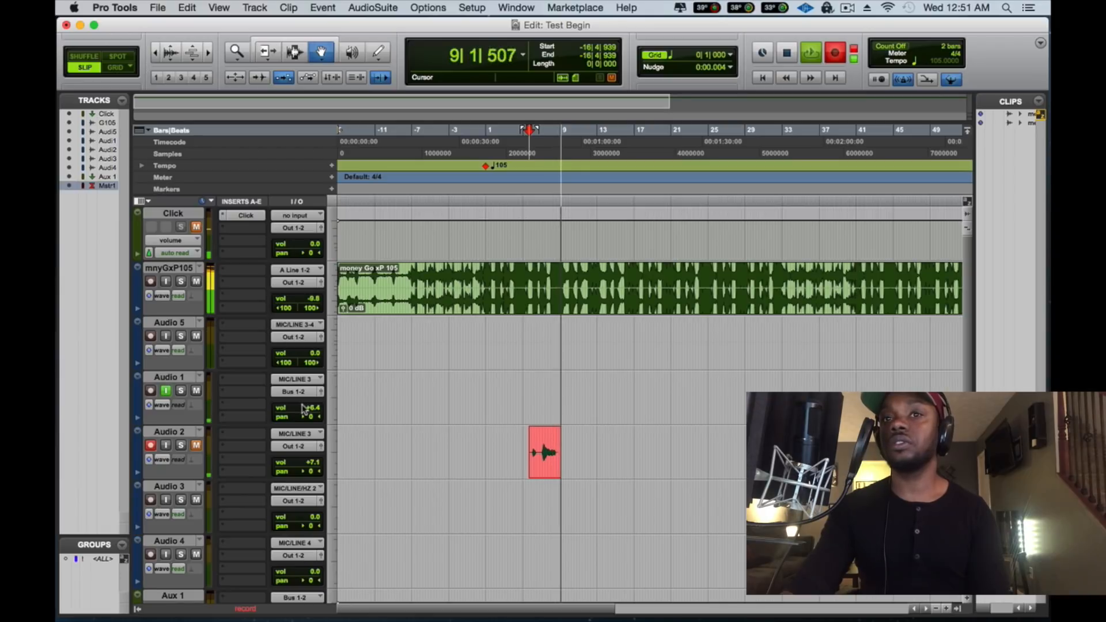
key("space")
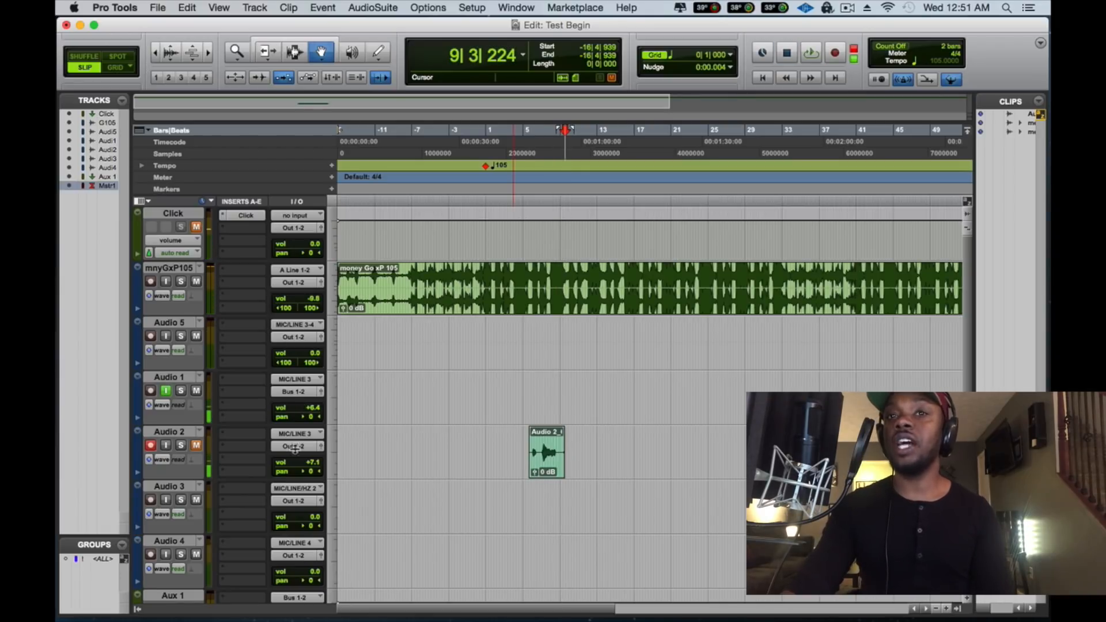
Cycle the edit tools to the Selector, select across the test clip on Audio 2 and delete it
key("F10")
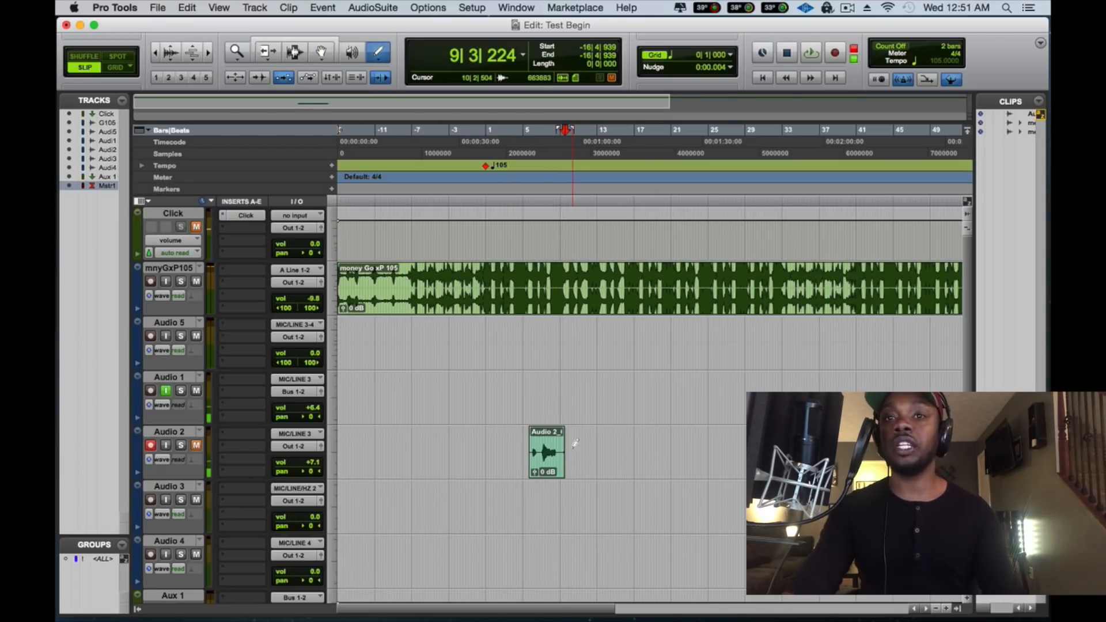
key("Escape")
key("Escape")
key("Escape")
left_click_drag(574, 446, 418, 449)
key("Delete")
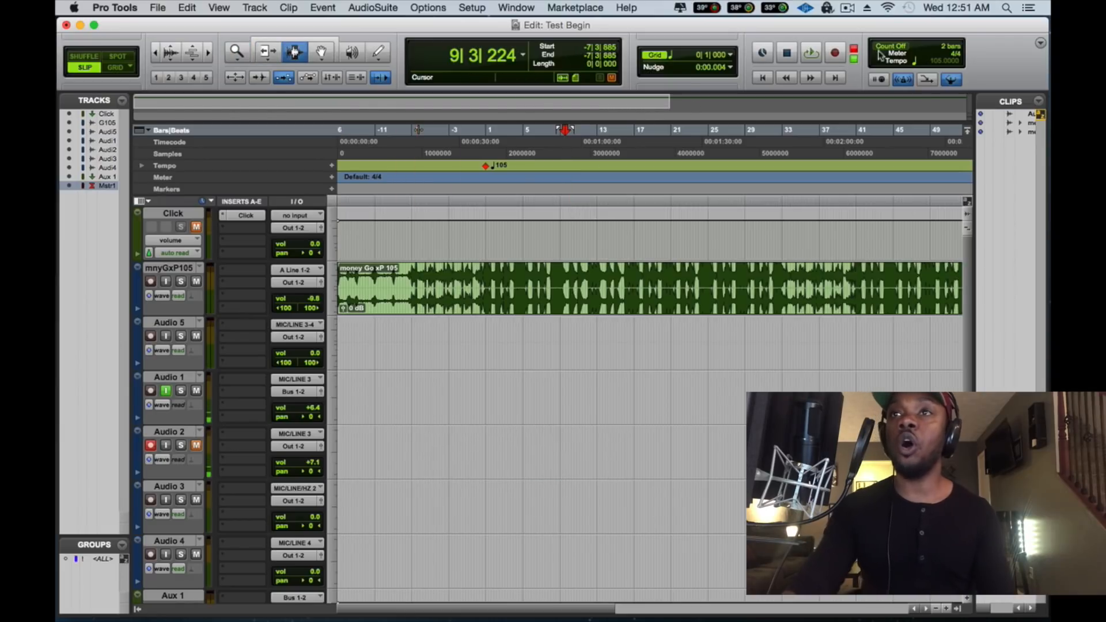
Set the transport's recording mode to QuickPunch
right_click(834, 56)
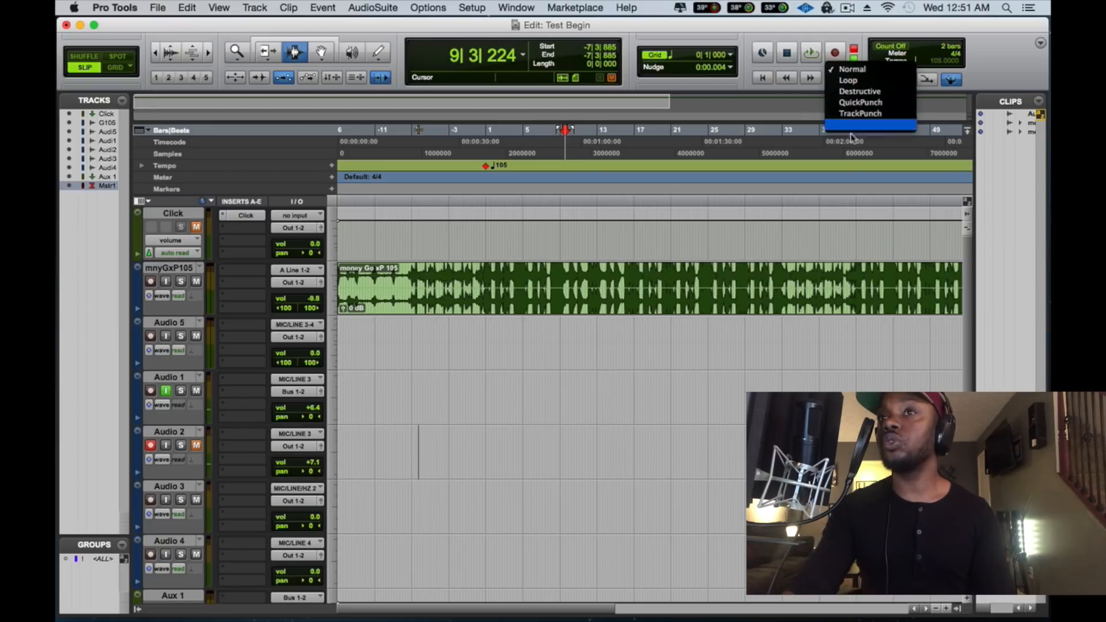
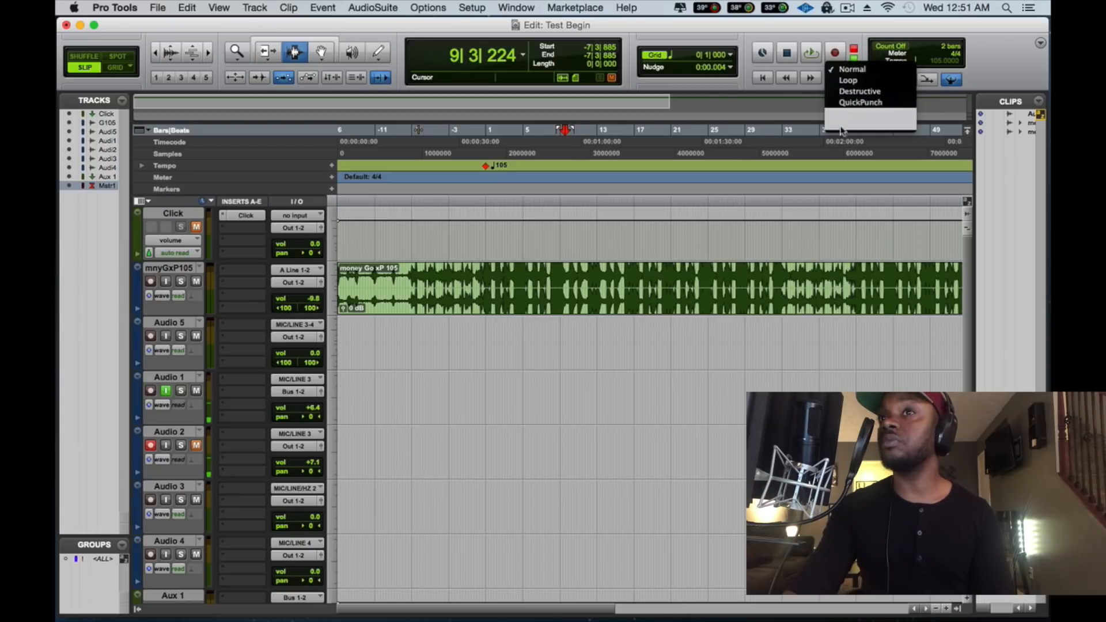
left_click(864, 133)
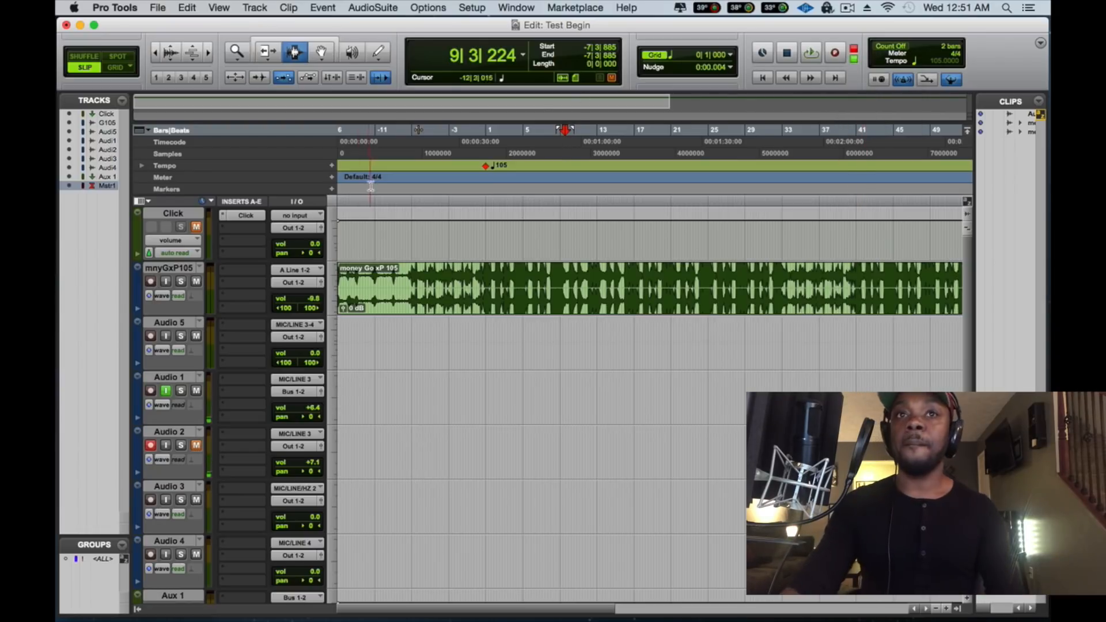
Play from about bar -12 and punch in and out twice to record two takes on Audio 2 in one pass
left_click(366, 156)
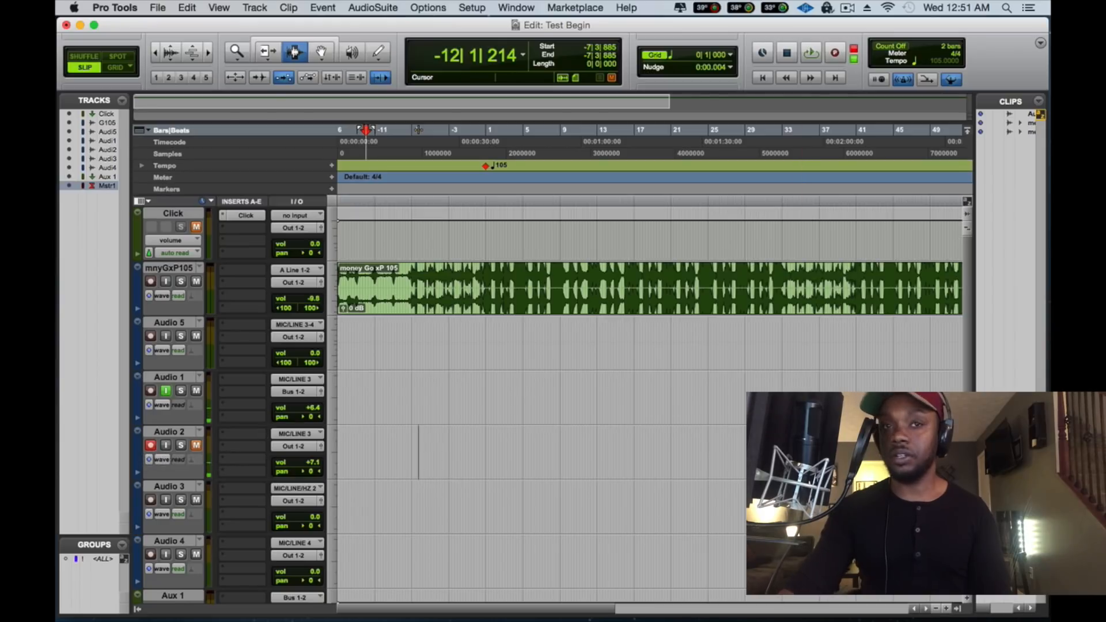
mouse_move(610, 613)
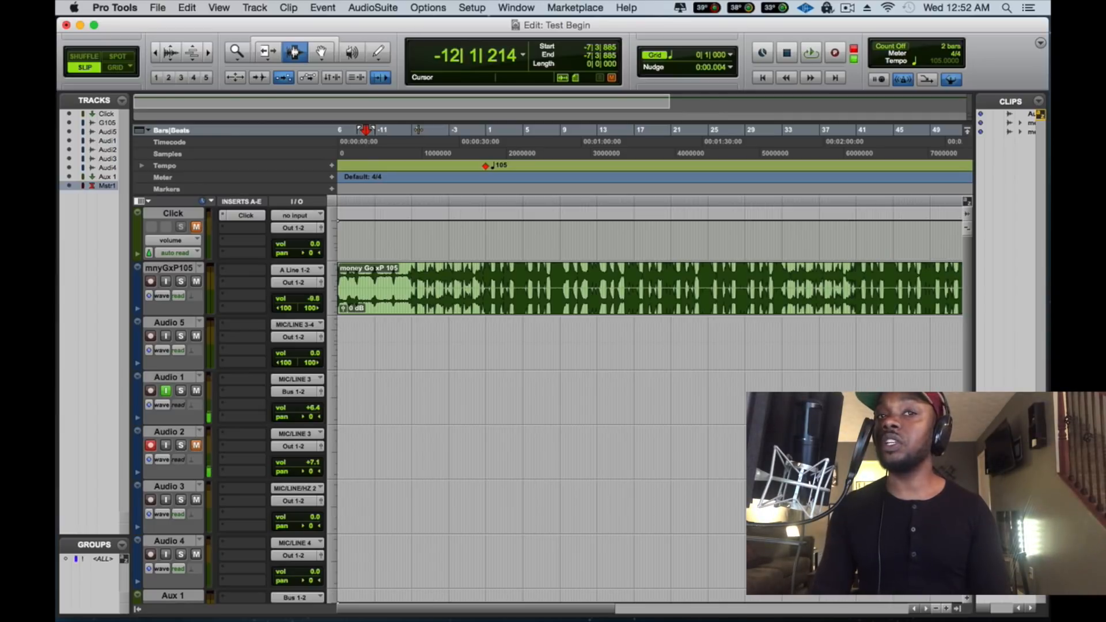
key("super+space")
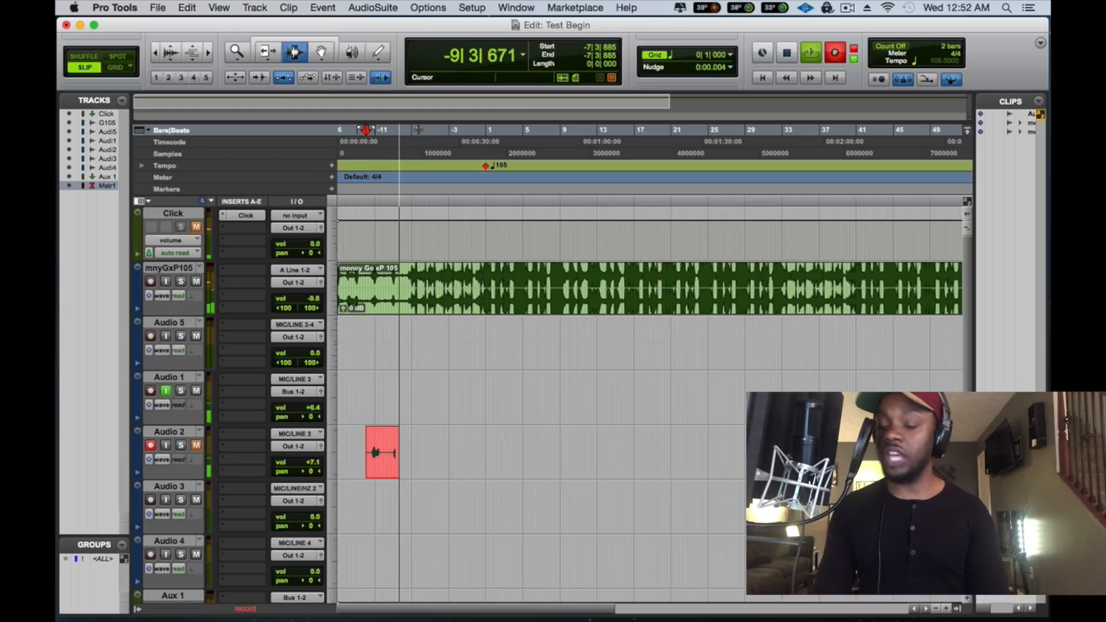
key("super+space")
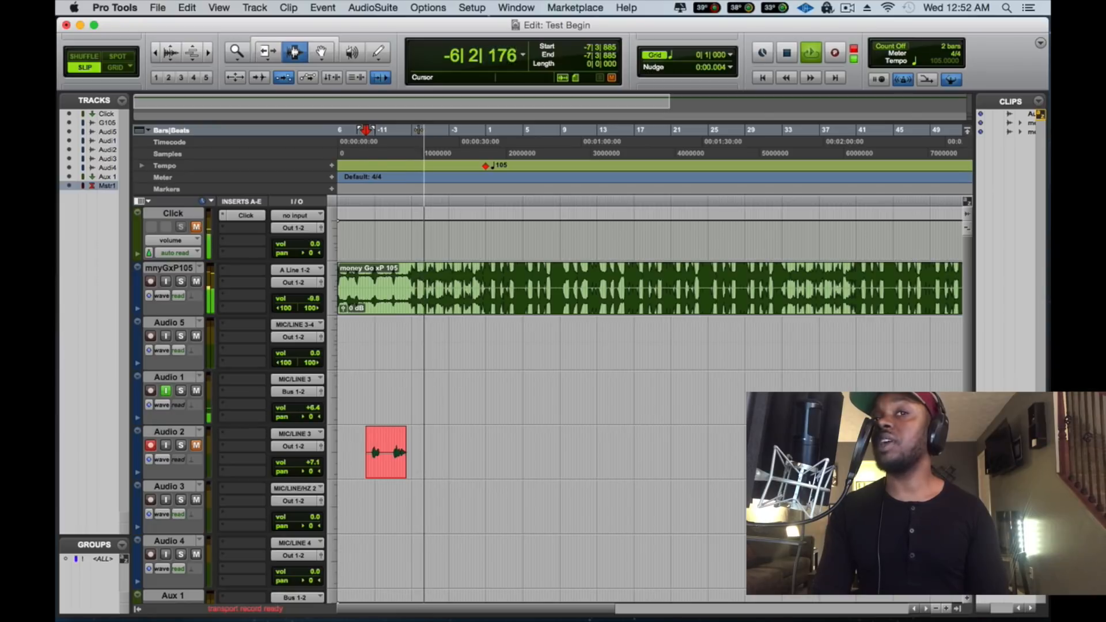
key("super+space")
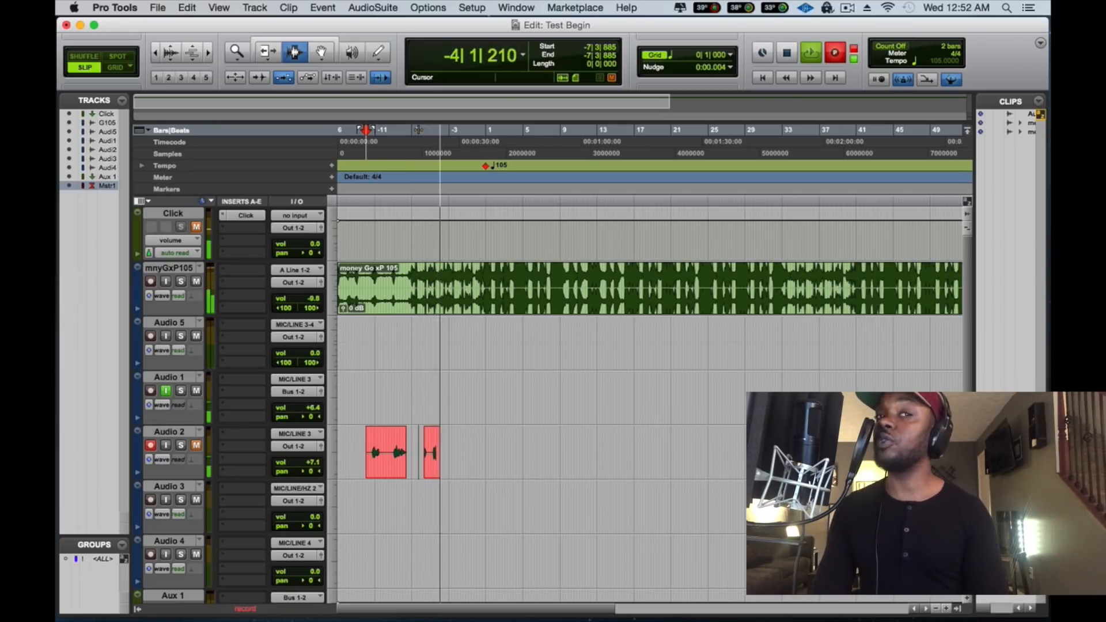
key("super+space")
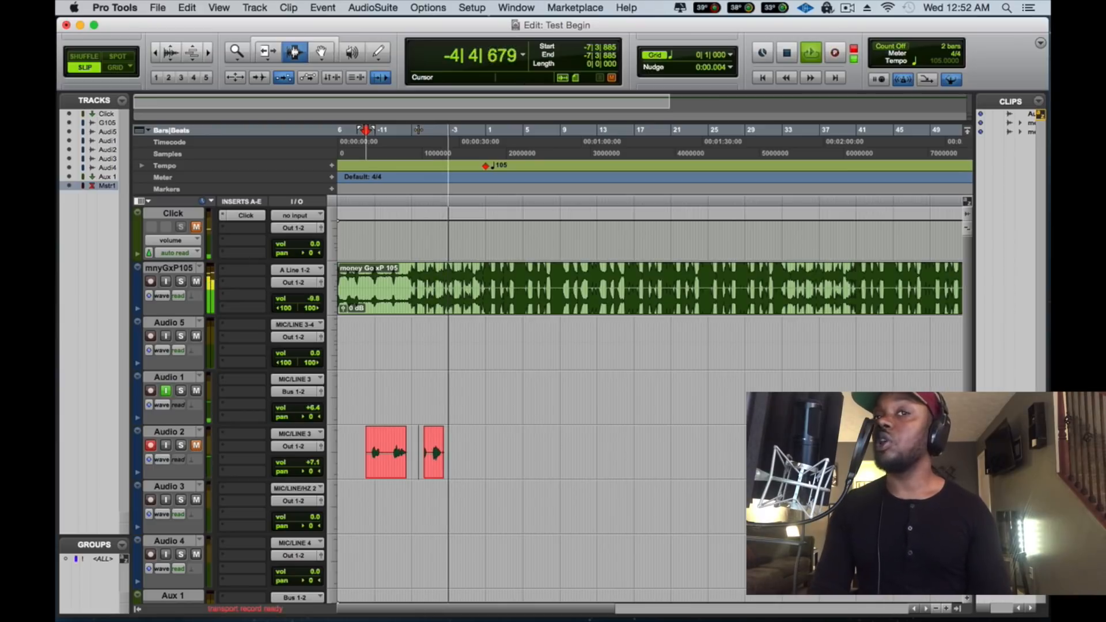
key("space")
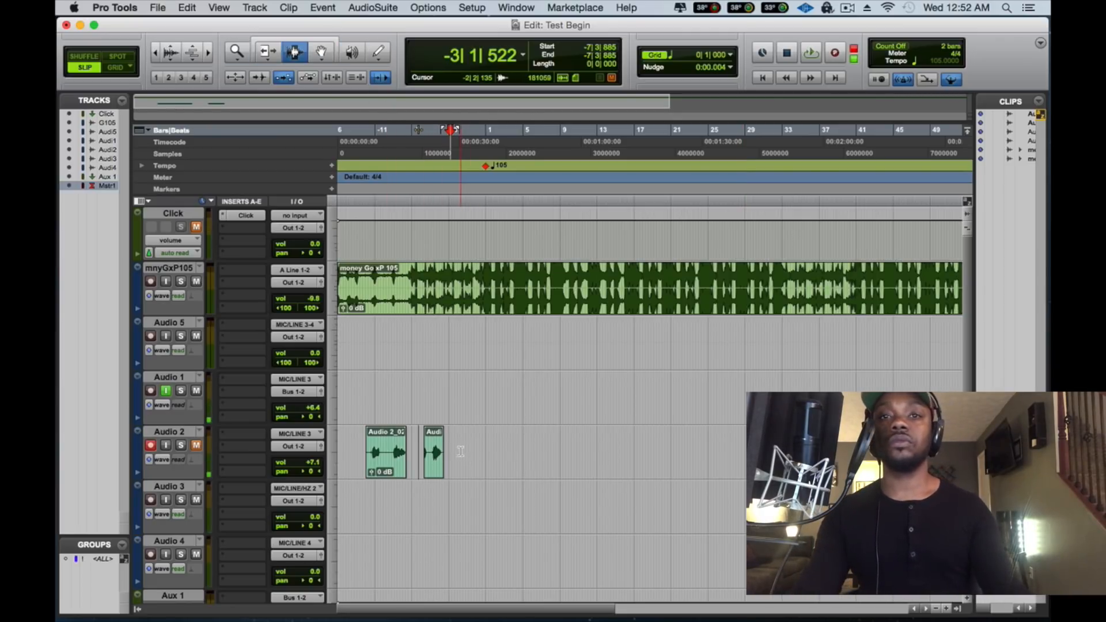
Clear both takes from Audio 2 and return monitoring to the unmuted Audio 2 by turning off Audio 1's input monitoring
left_click_drag(462, 451, 254, 448)
key("Delete")
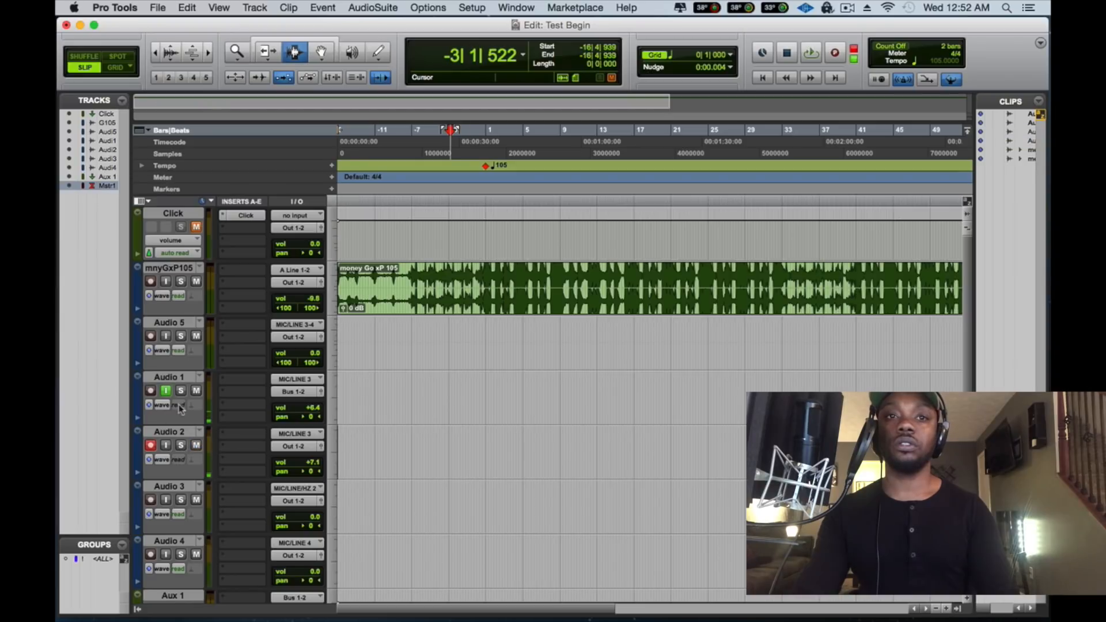
left_click(167, 392)
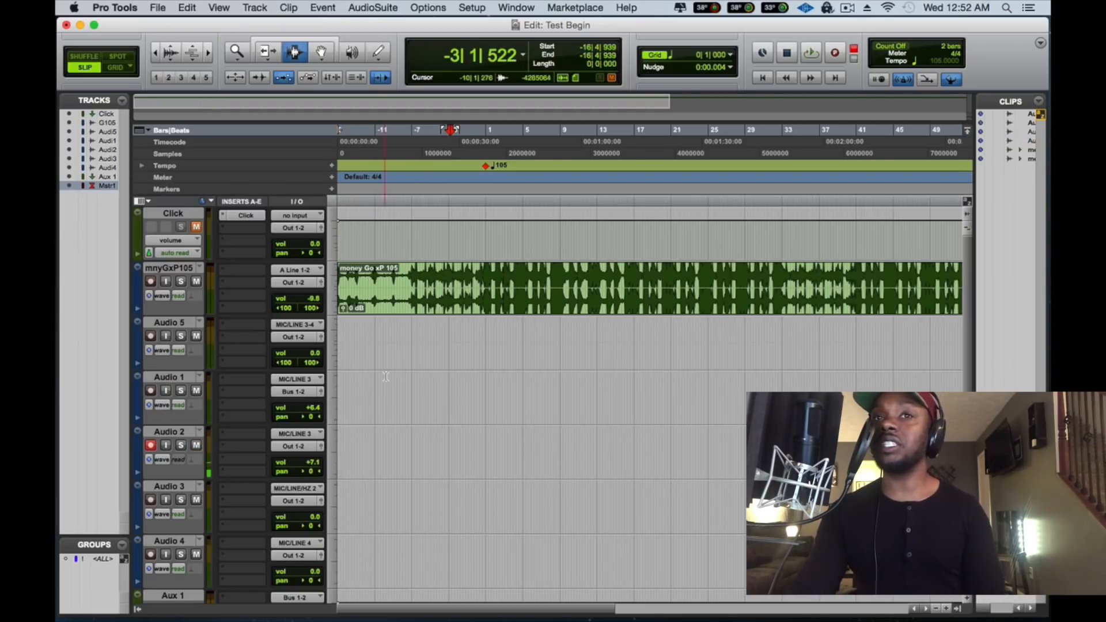
Record a new take of about four bars on Audio 2, starting just before bar 1 of the beat
left_click(481, 145)
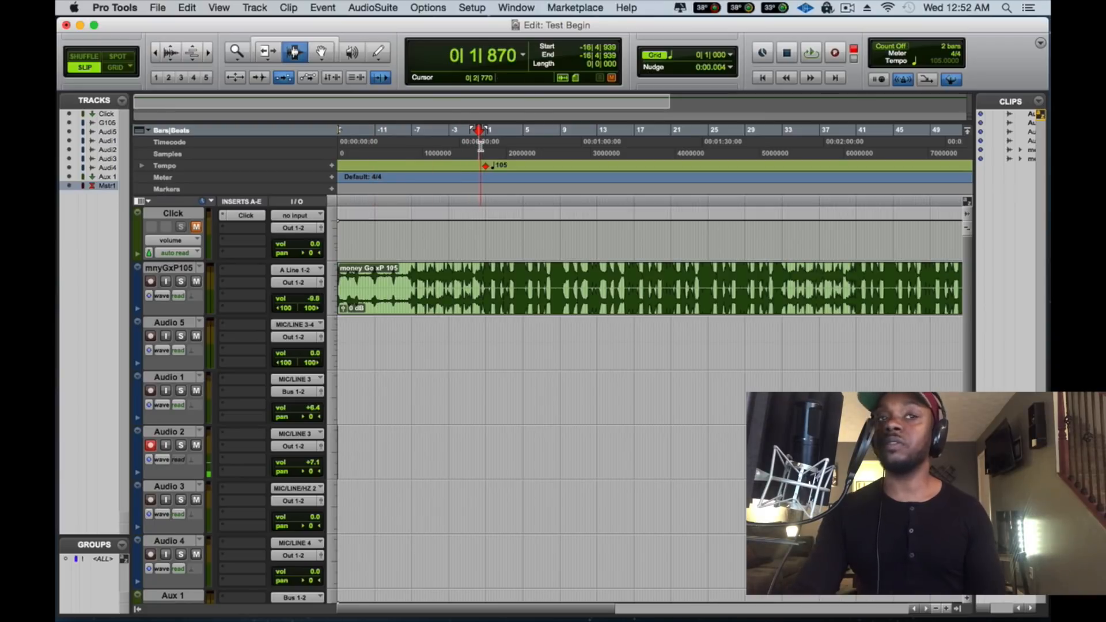
key("super+space")
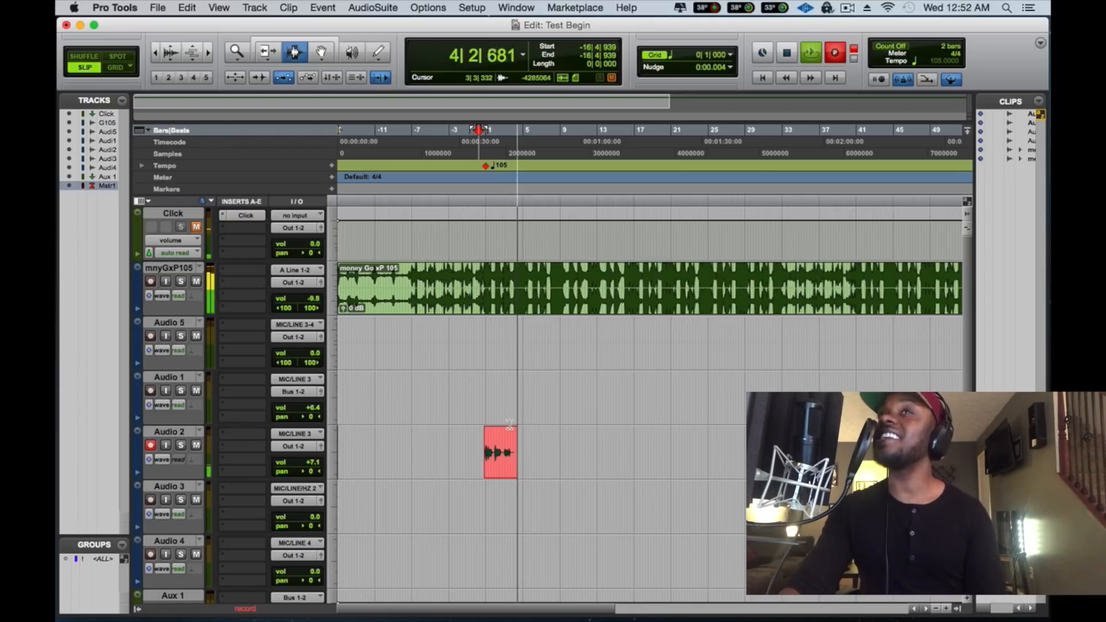
key("space")
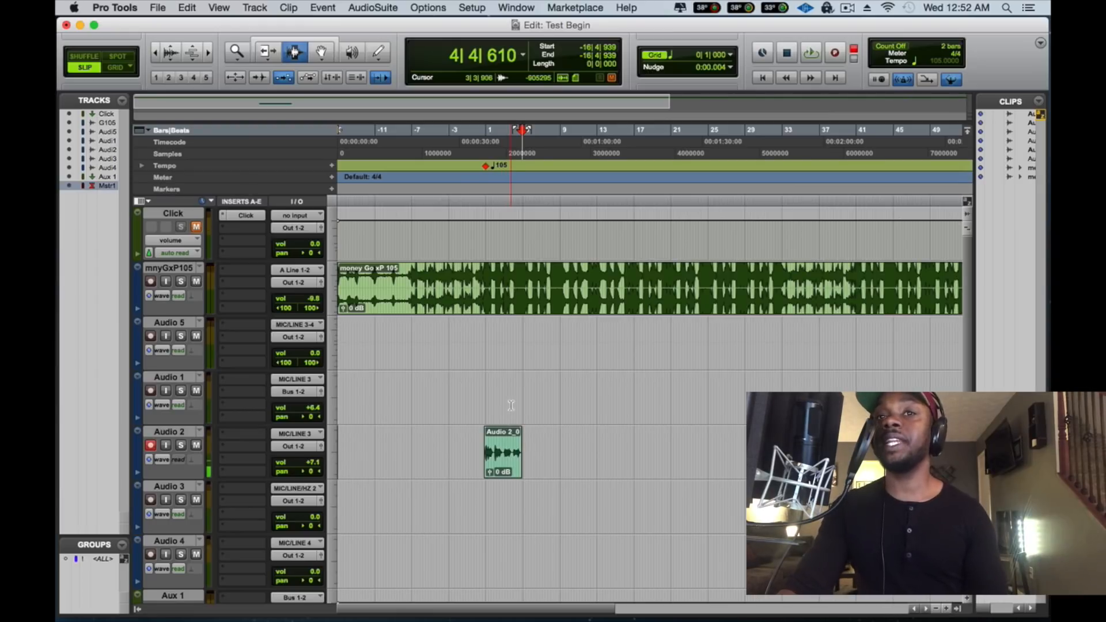
Play back the new take from bar 1 and raise Audio 2's volume to +7.7
key("space")
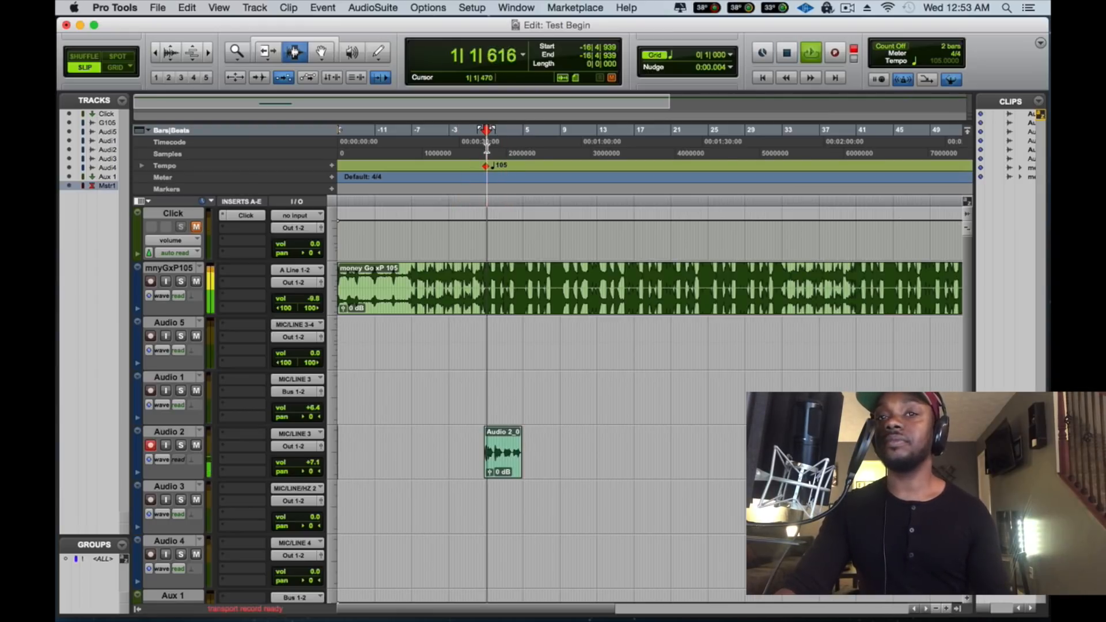
left_click(302, 465)
left_click_drag(304, 468, 305, 466)
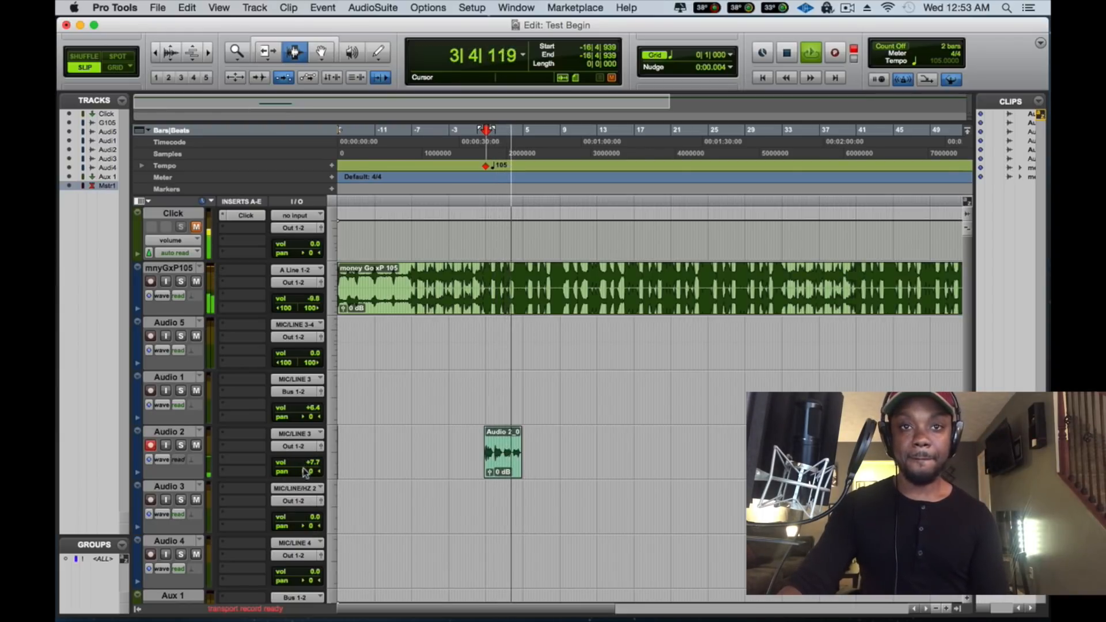
key("super+bracketright")
key("super+bracketright")
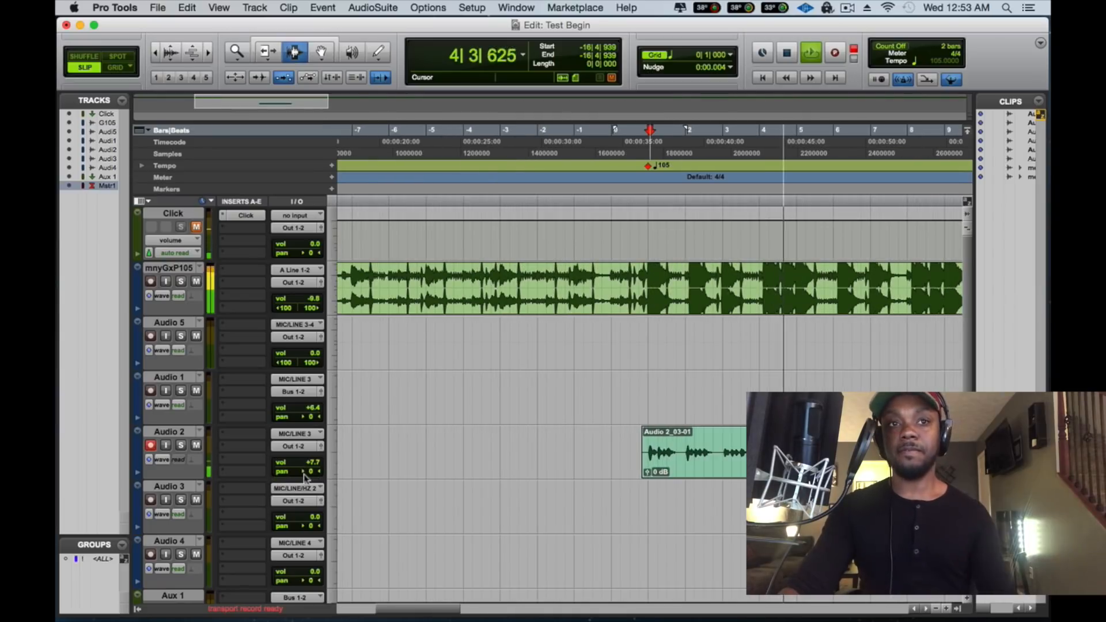
key("space")
Trim the tail off the Audio 2 clip by deleting everything after 4|4|191
scroll(309, 473, "down", 5)
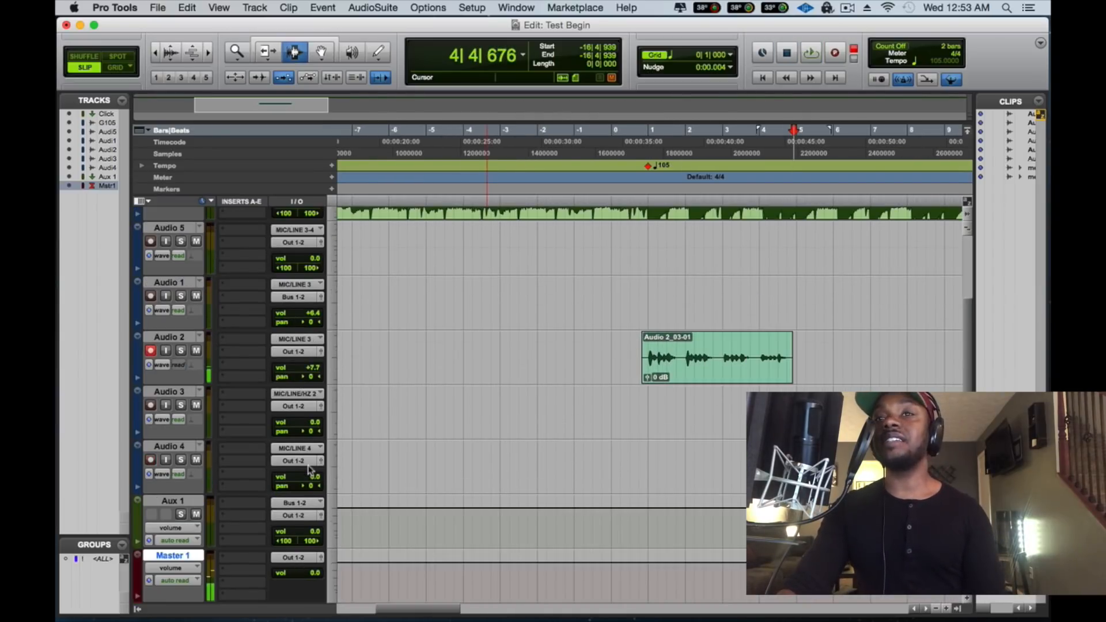
left_click_drag(790, 362, 842, 371)
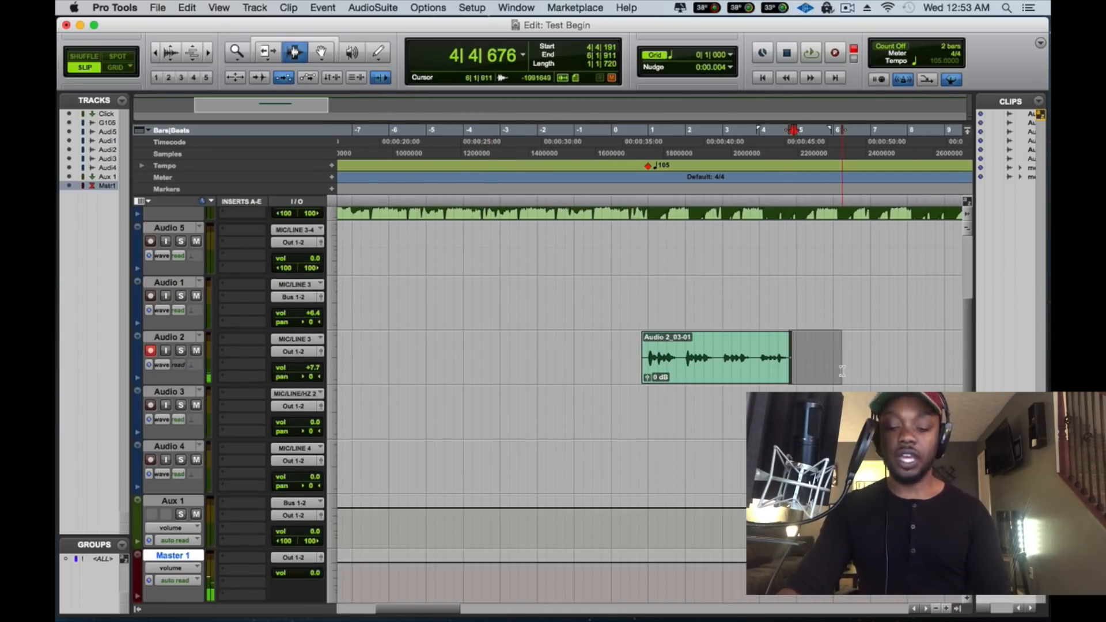
key("Delete")
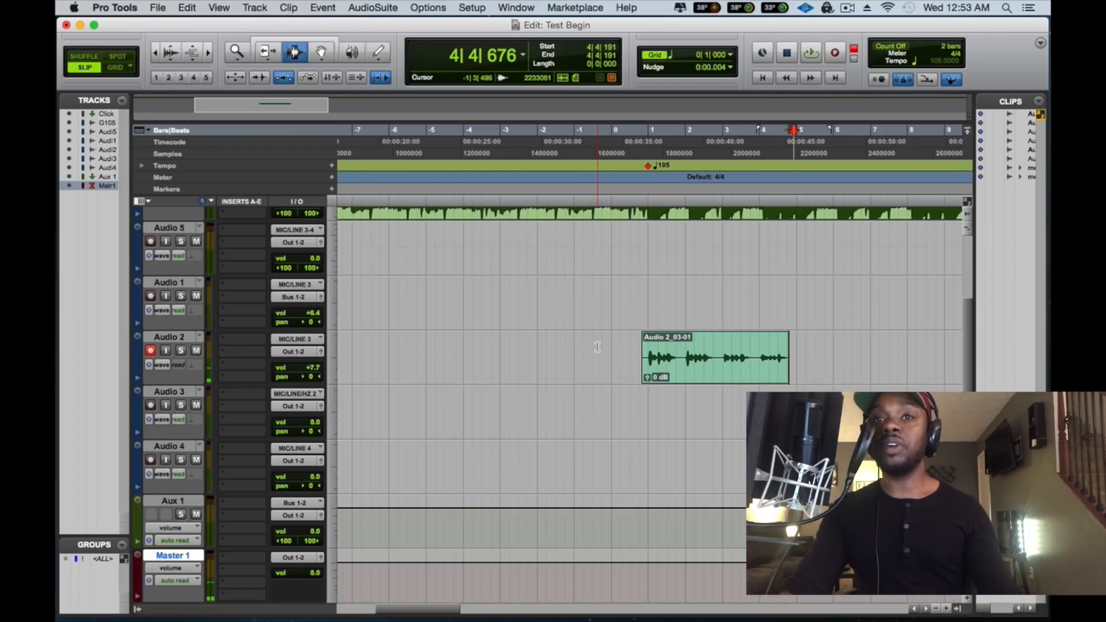
Activate the Smart Tool, and cycle the edit tools to the Scrubber
key("F8")
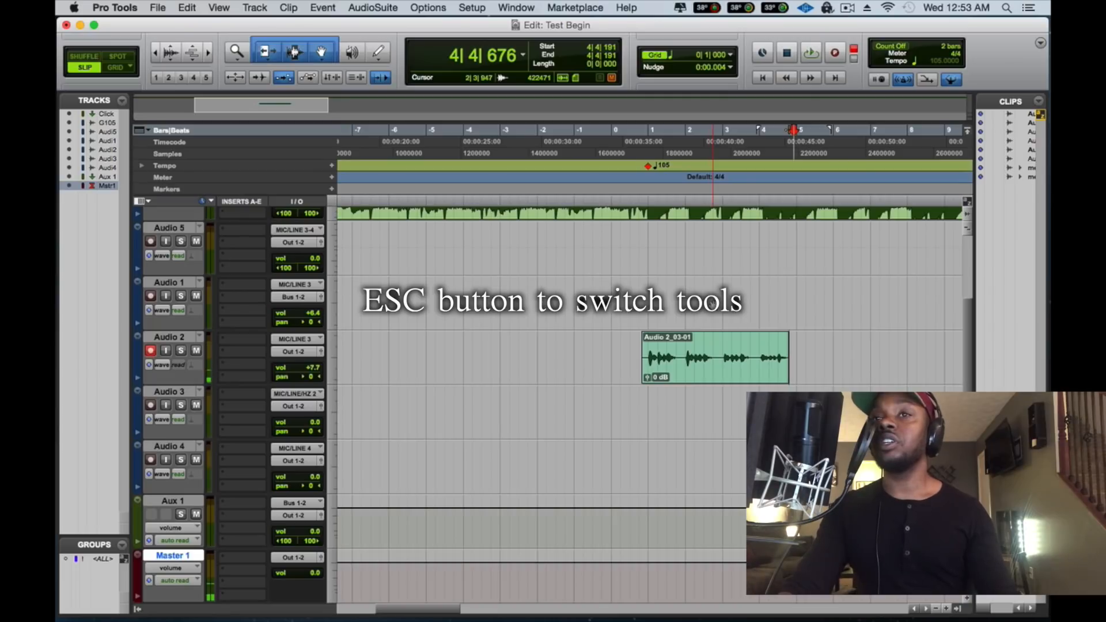
key("Escape")
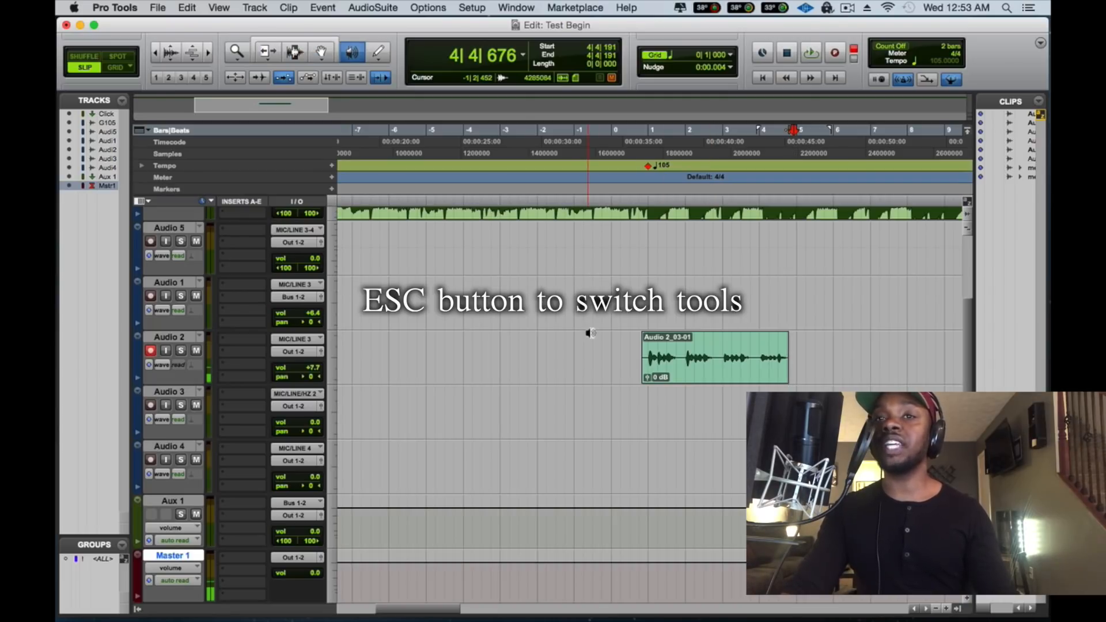
Cycle the edit tools through the Pencil to the Zoomer, and zoom in on the Audio 2 clip
key("Escape")
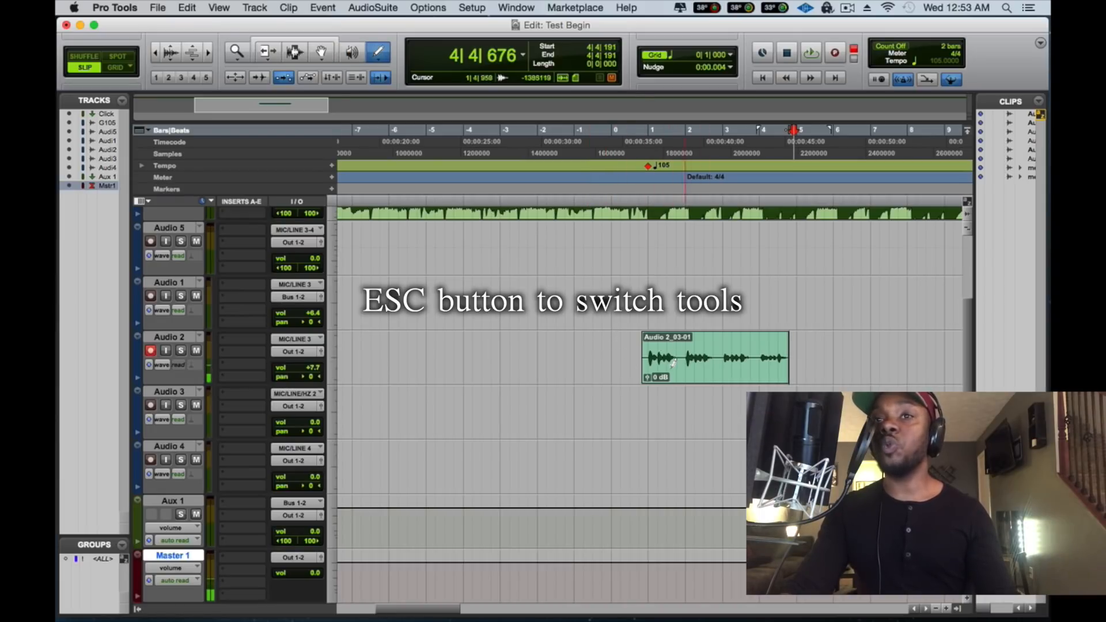
key("Escape")
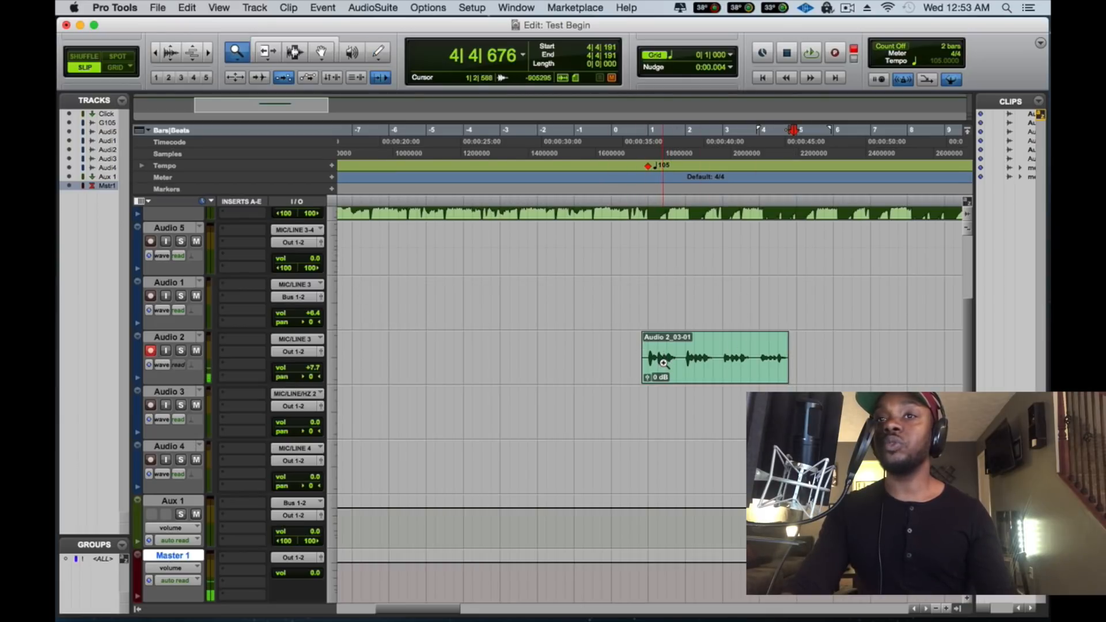
left_click_drag(686, 359, 674, 359)
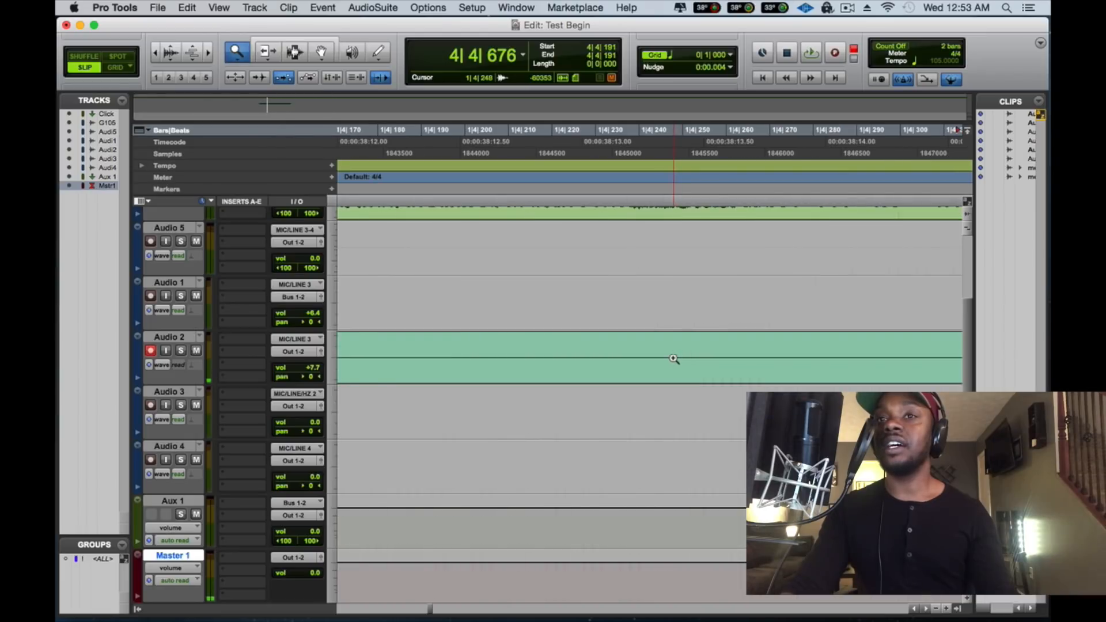
Zoom the timeline back out until the whole Audio 2 clip and its surrounding bars are in view
left_click(936, 609)
left_click(937, 609)
left_click(937, 620)
key("super+Tab")
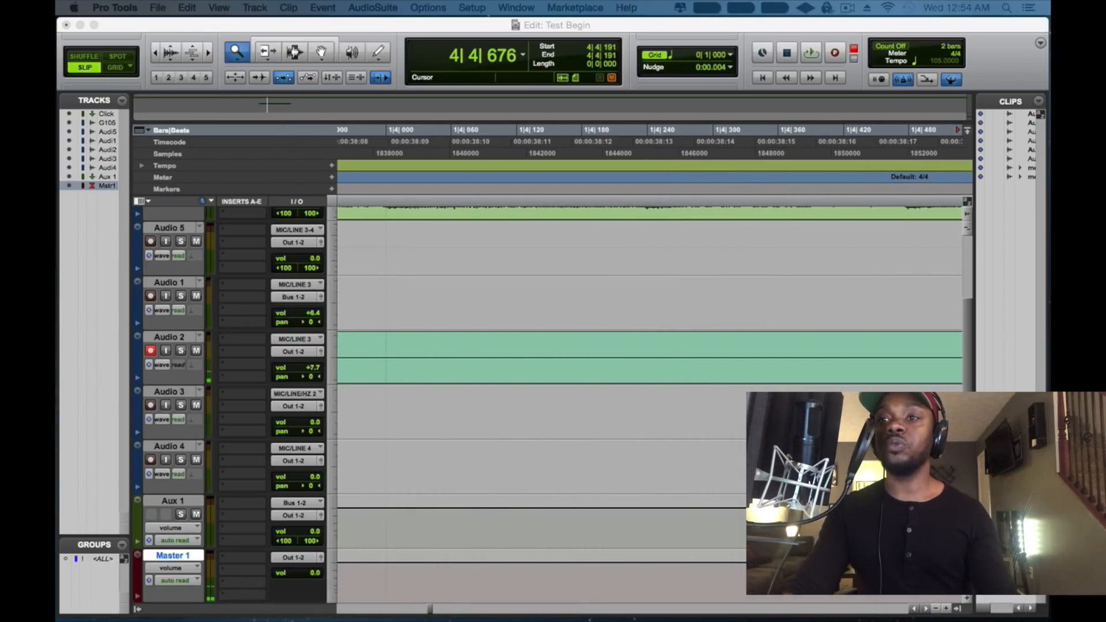
left_click(937, 610)
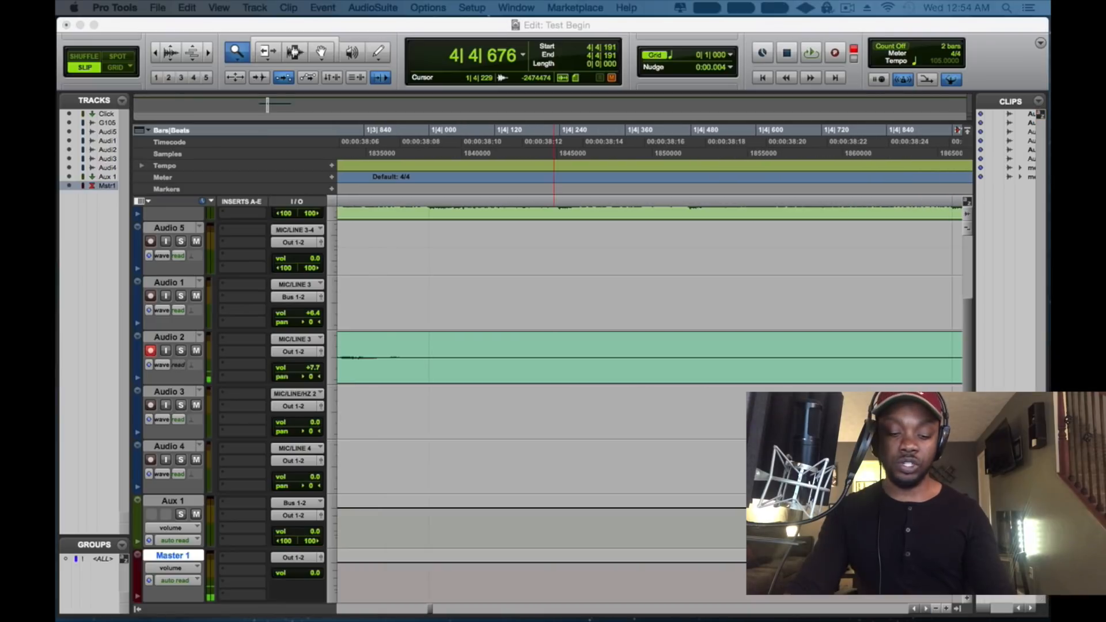
key("r")
key("r")
key("r")
key("r")
key("r")
key("r")
key("t")
key("t")
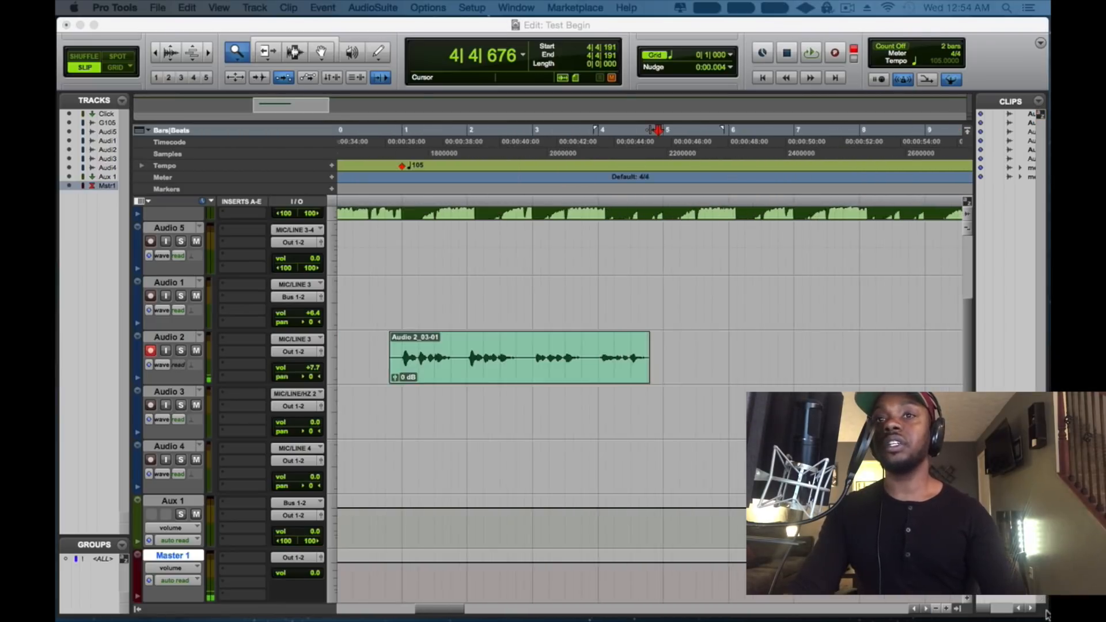
key("r")
key("r")
key("r")
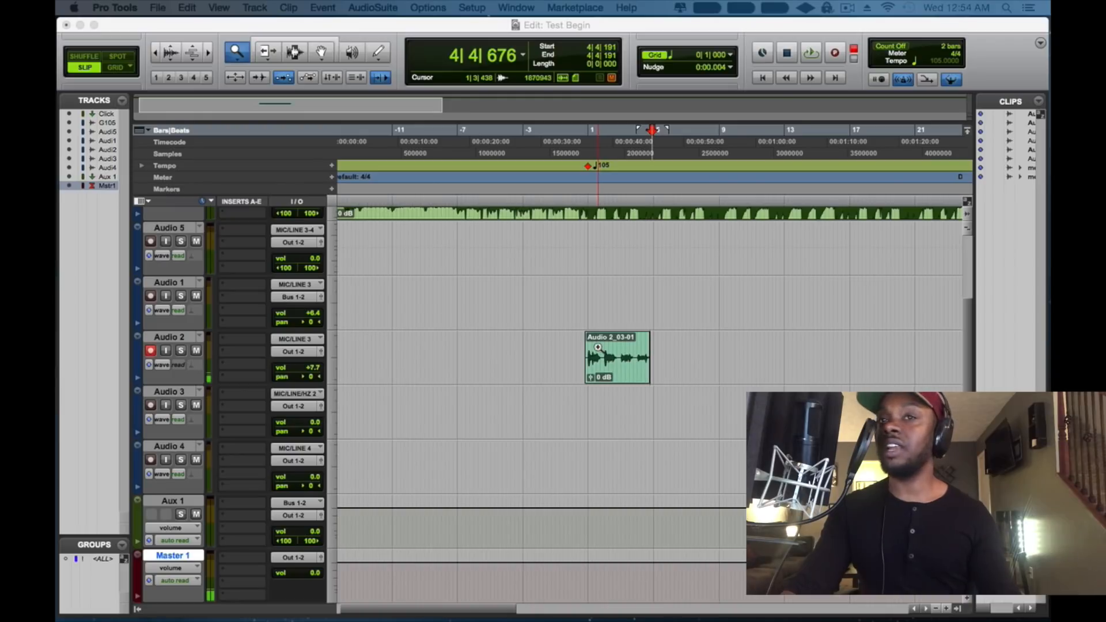
Switch through the Trim tool to the Selector, select across the Audio 2 clip, and place the edit cursor before it at -1|4|825
key("F6")
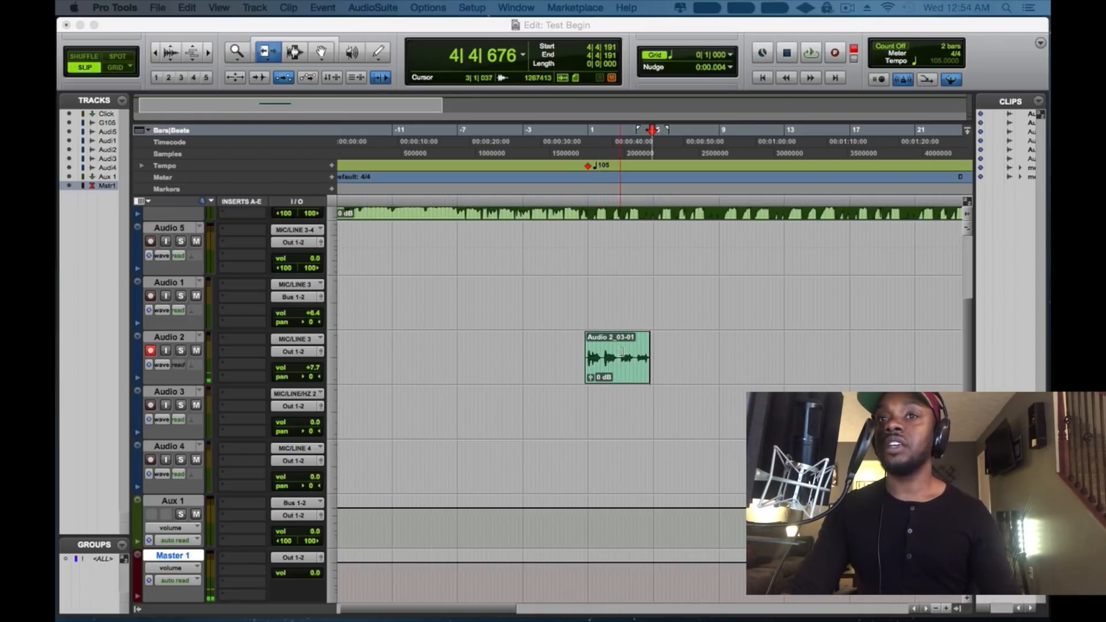
key("F7")
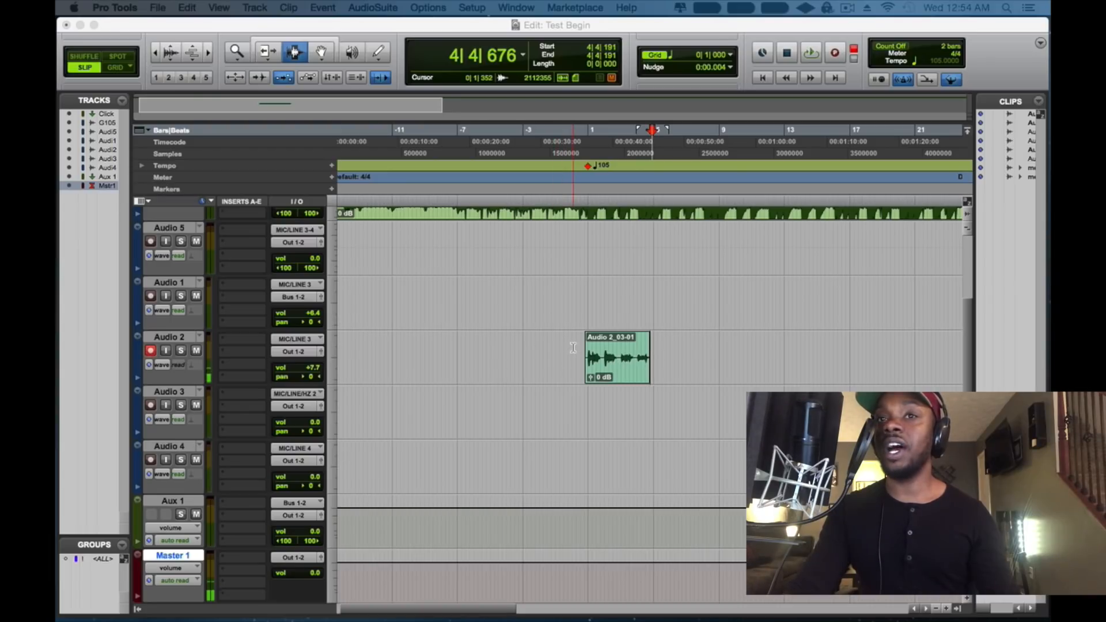
left_click_drag(573, 349, 679, 358)
left_click(571, 353)
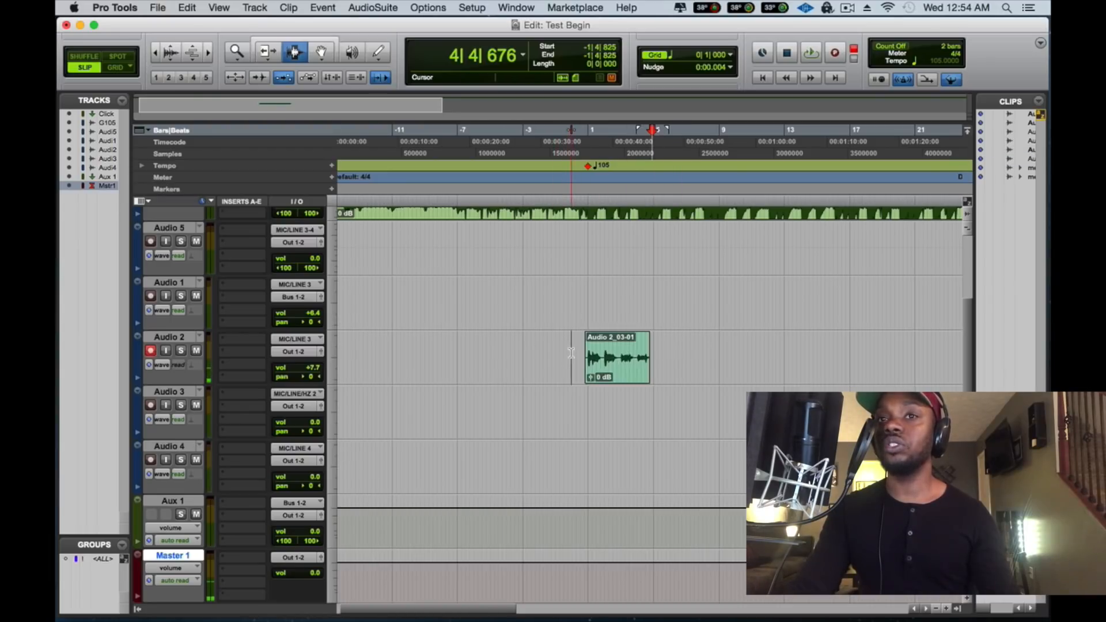
Select the Audio 2 clip with the Grabber, and undo the last deletion of its tail
key("F8")
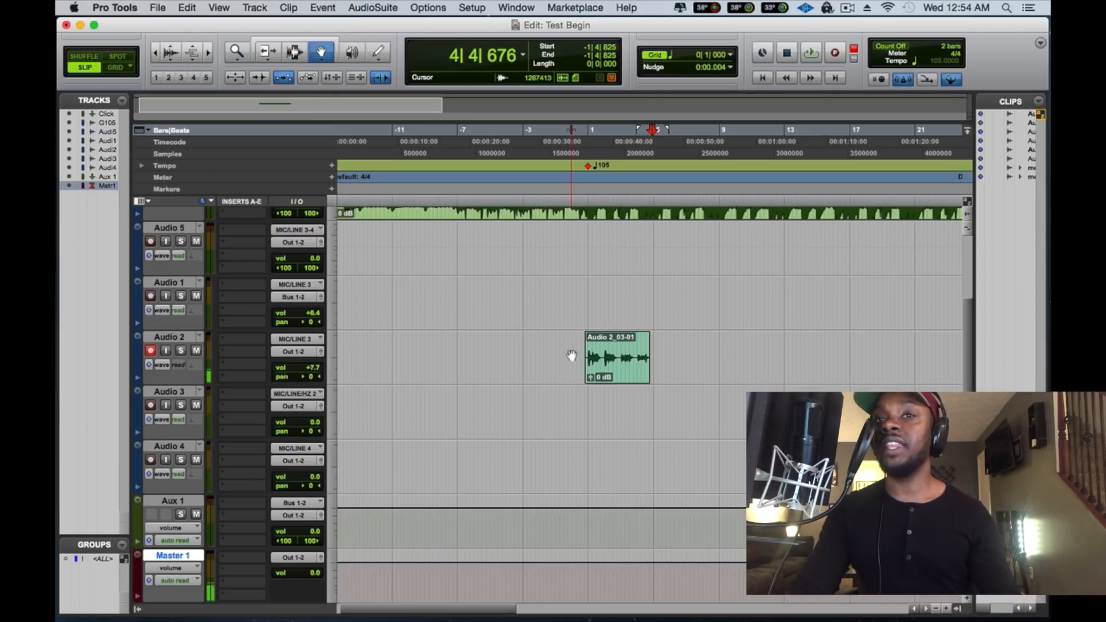
left_click(607, 372)
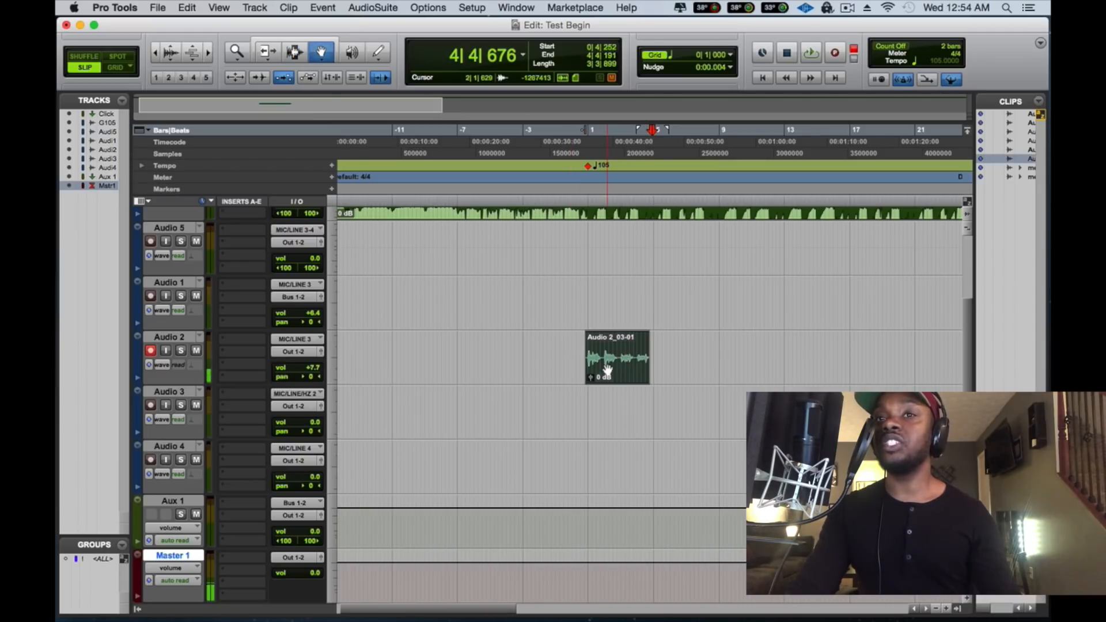
left_click_drag(604, 349, 602, 381)
key("shift+r")
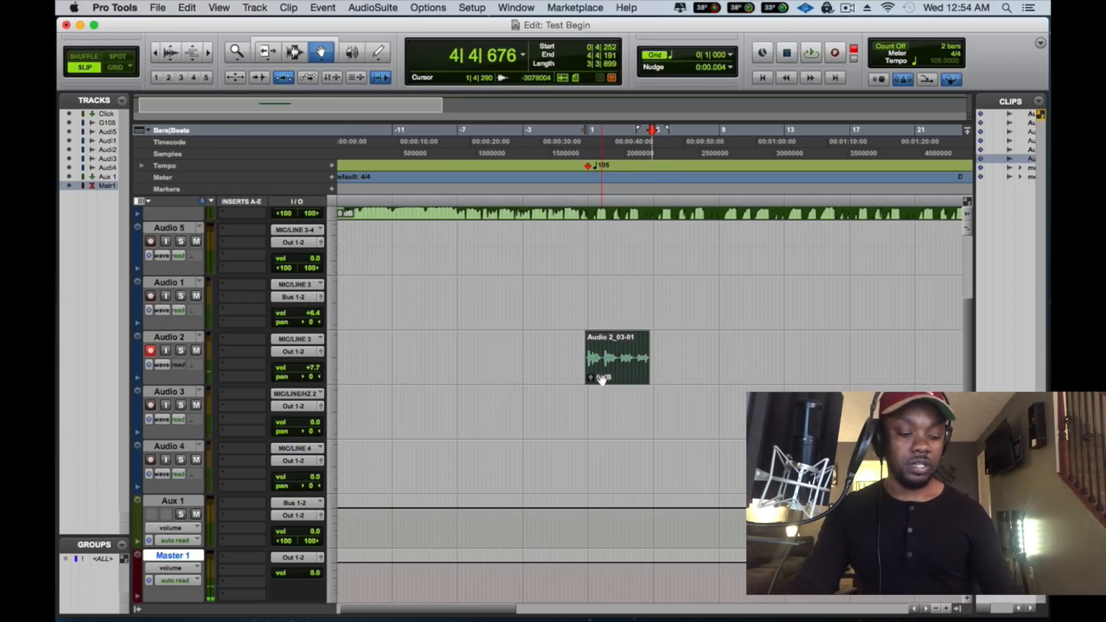
key("super+z")
left_click(619, 301)
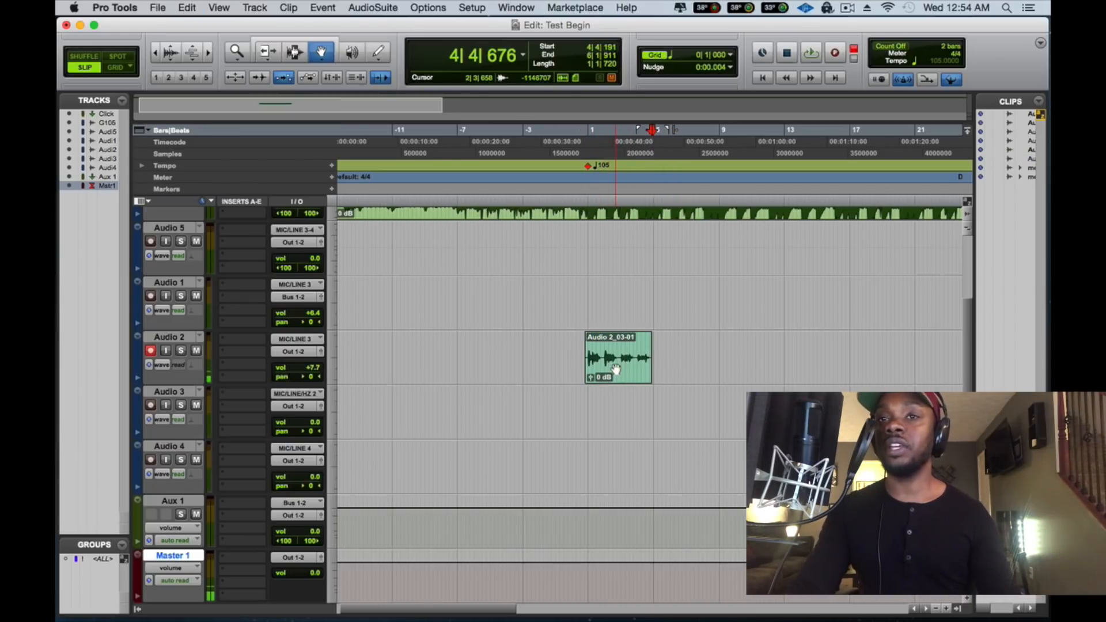
Switch to the Scrubber and scrub the Audio 2 clip forward and backward between about bars 2 and 3
key("Escape")
key("Escape")
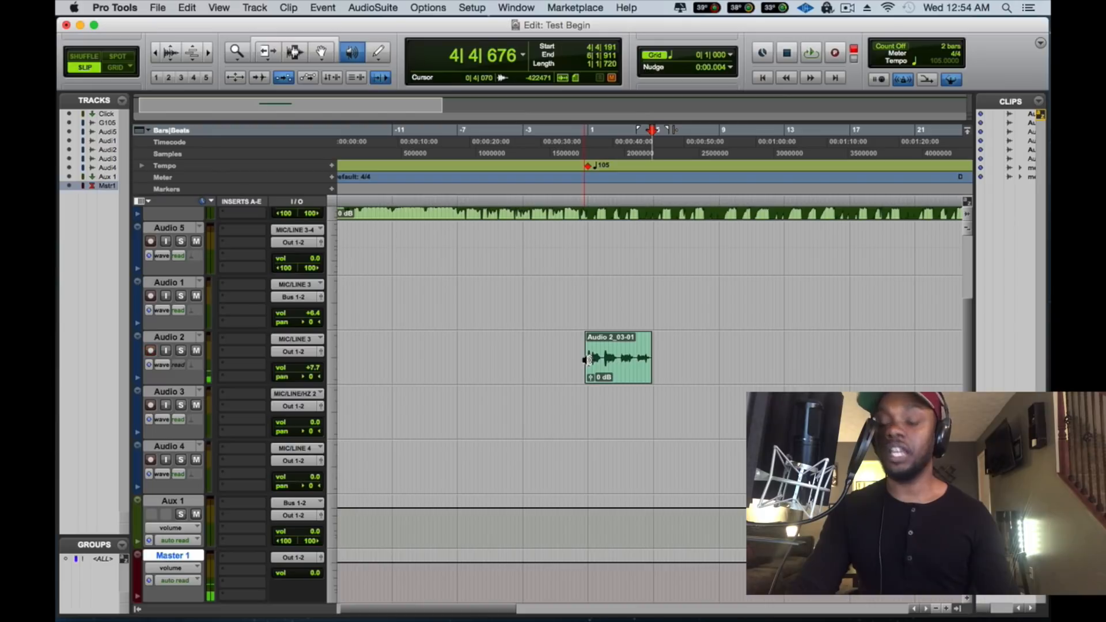
key("super+bracketright")
key("super+bracketright")
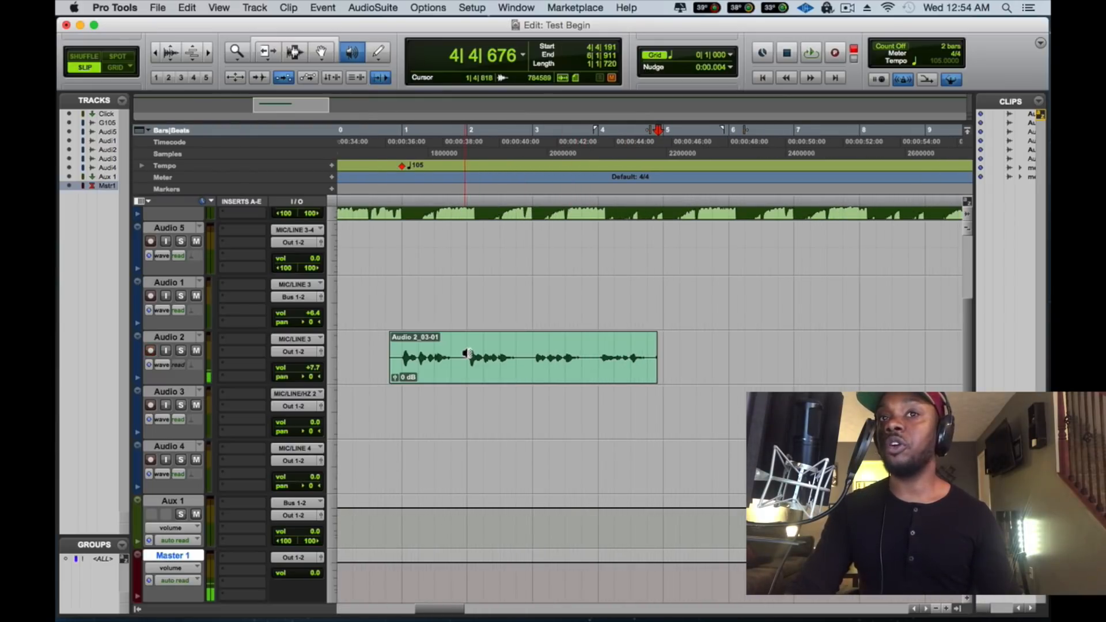
left_click_drag(468, 354, 521, 355)
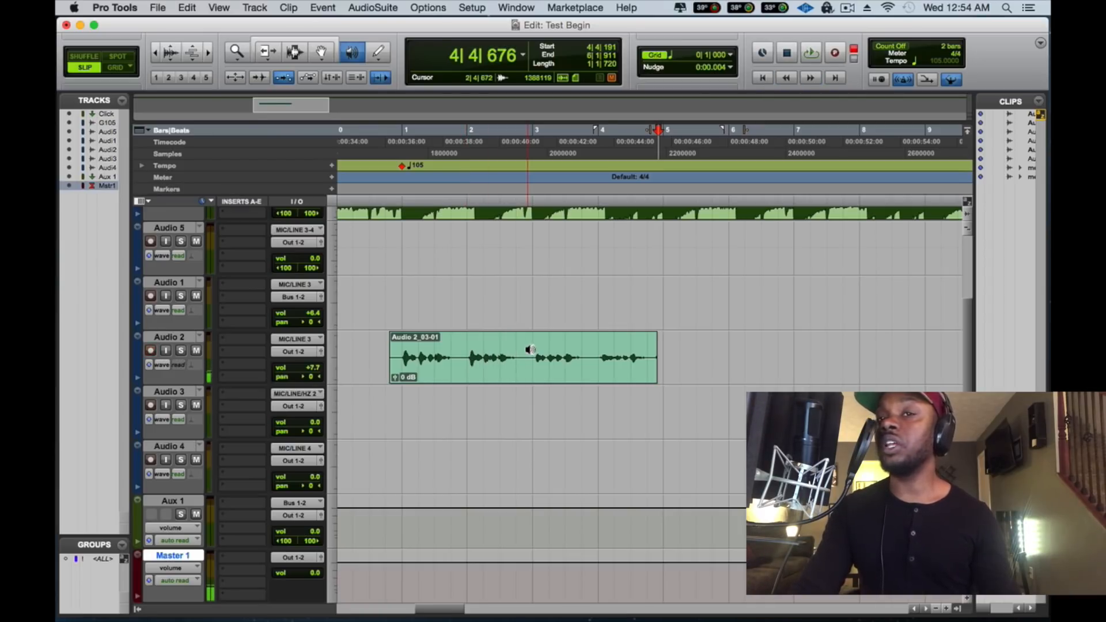
left_click_drag(530, 350, 508, 350)
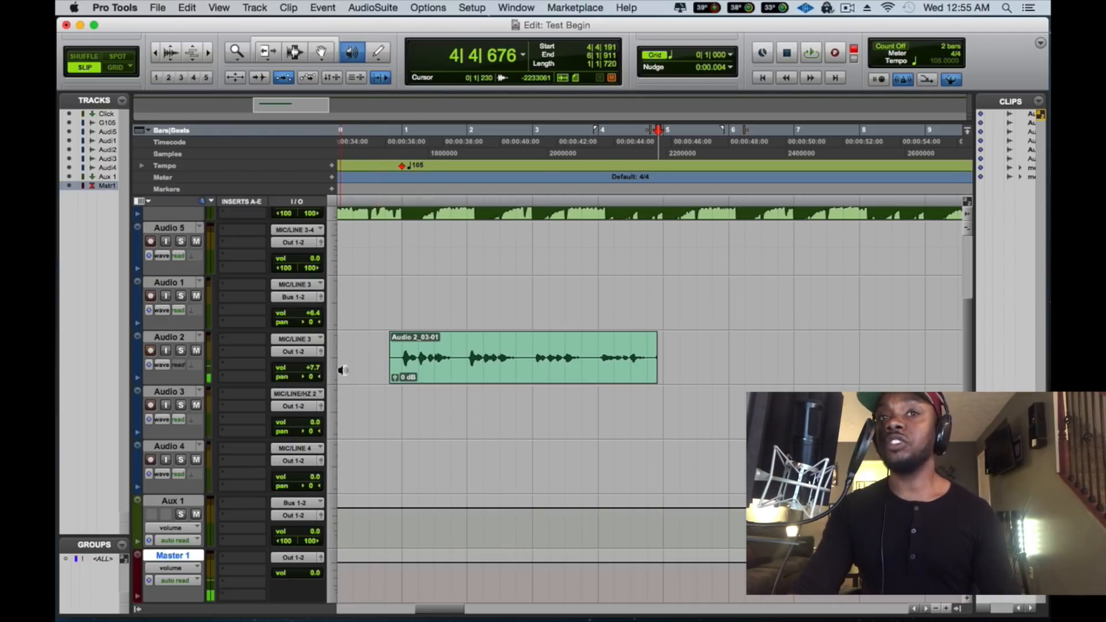
Trim the Audio 2 clip with the Trim tool so that it starts at 0|4|639 and ends at 4|4|097
key("F7")
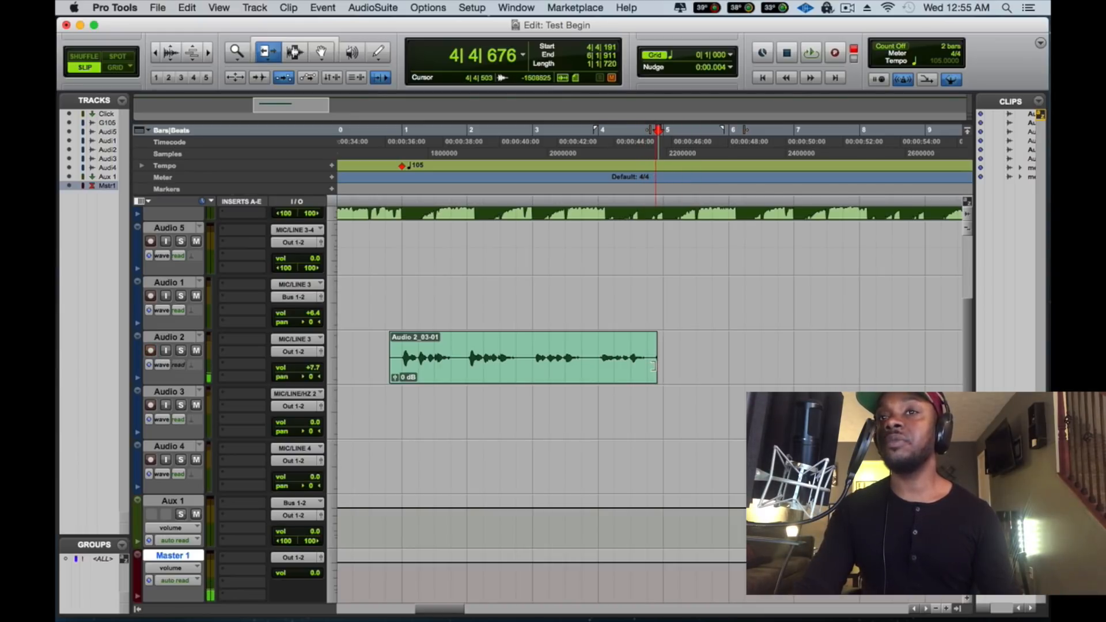
key("Escape")
key("Escape")
key("Escape")
key("Escape")
key("Escape")
key("Escape")
key("Escape")
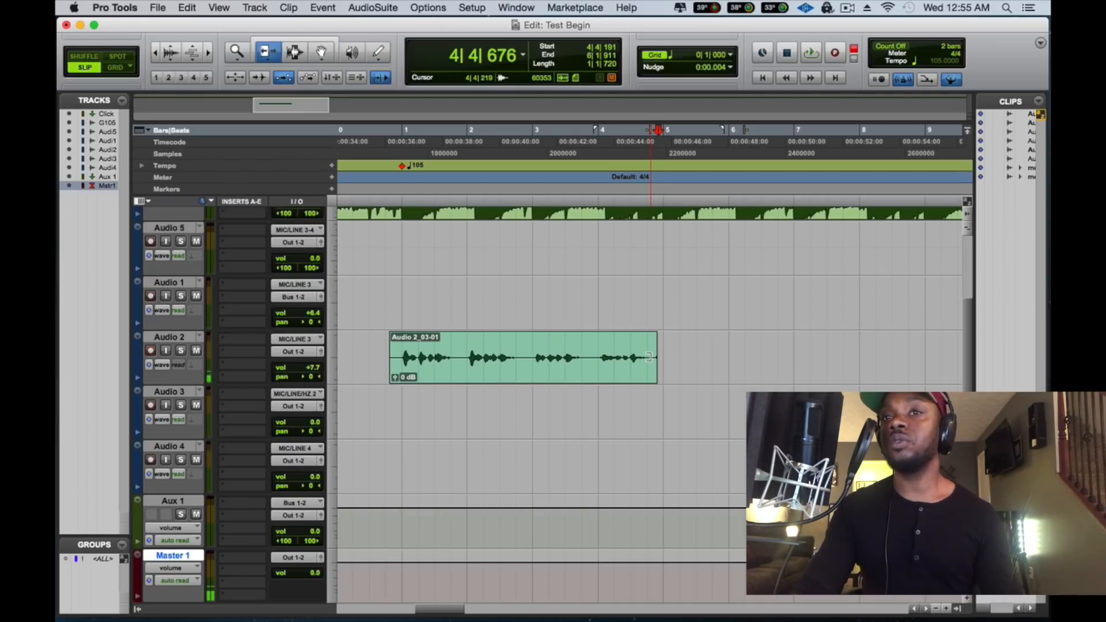
left_click(647, 357)
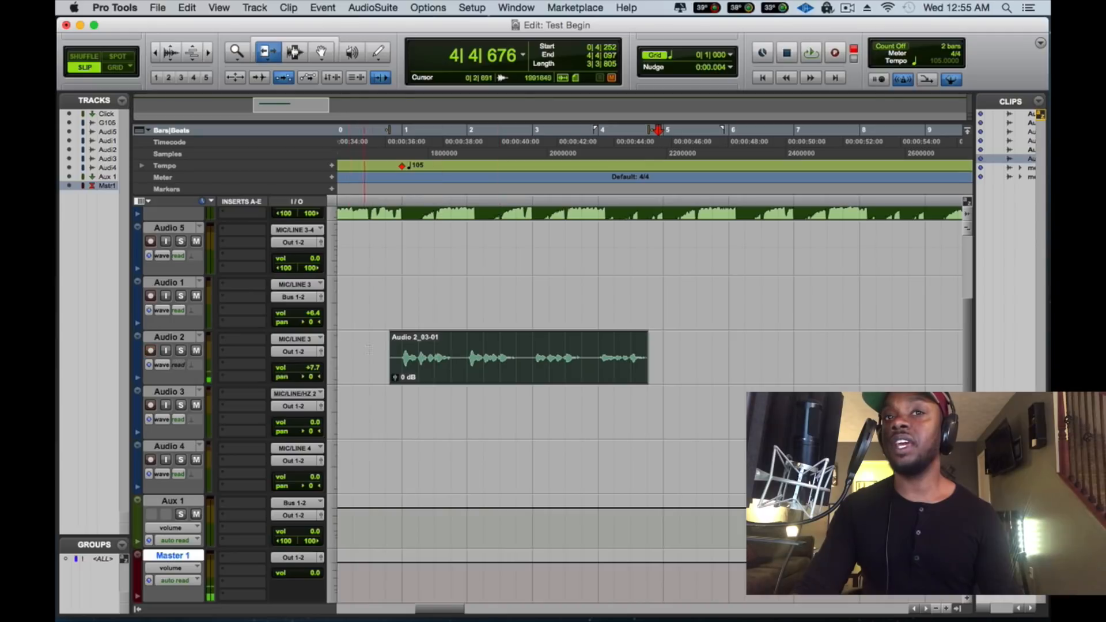
left_click(398, 359)
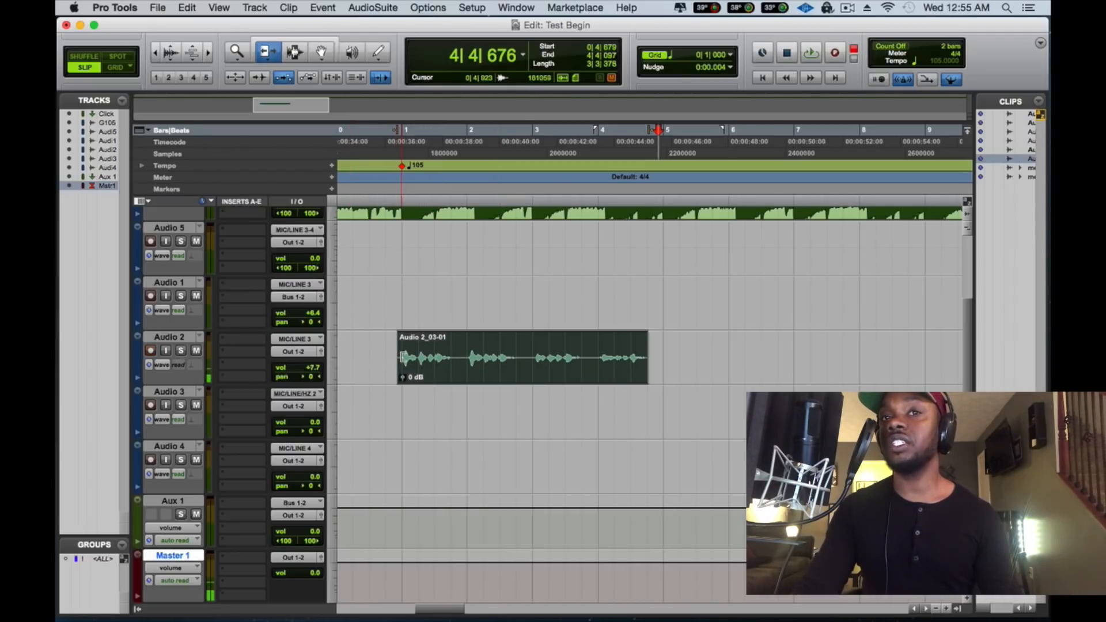
mouse_move(401, 358)
left_mouse_down()
mouse_move(585, 362)
mouse_move(351, 358)
mouse_move(407, 354)
mouse_move(387, 361)
mouse_move(400, 361)
left_mouse_up()
Select the second phrase of the Audio 2 clip from 1|4|453 to 2|4|510 with the Selector, and separate it into its own clip
key("F10")
key("Escape")
key("Escape")
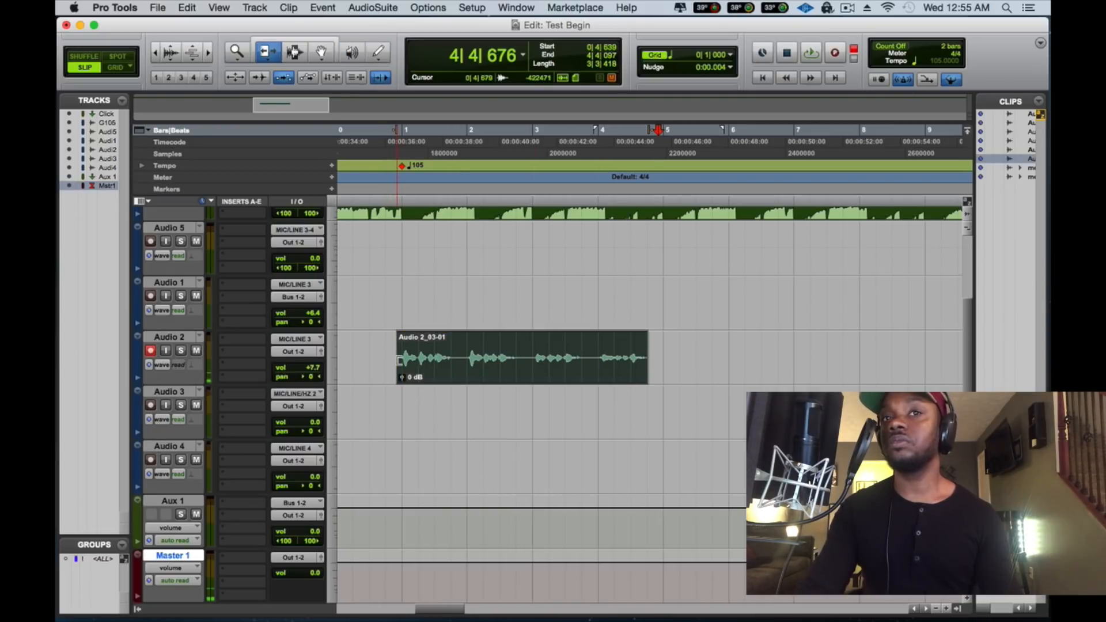
key("Escape")
key("Escape")
key("Escape")
key("Escape")
key("Escape")
key("Escape")
key("Escape")
key("Escape")
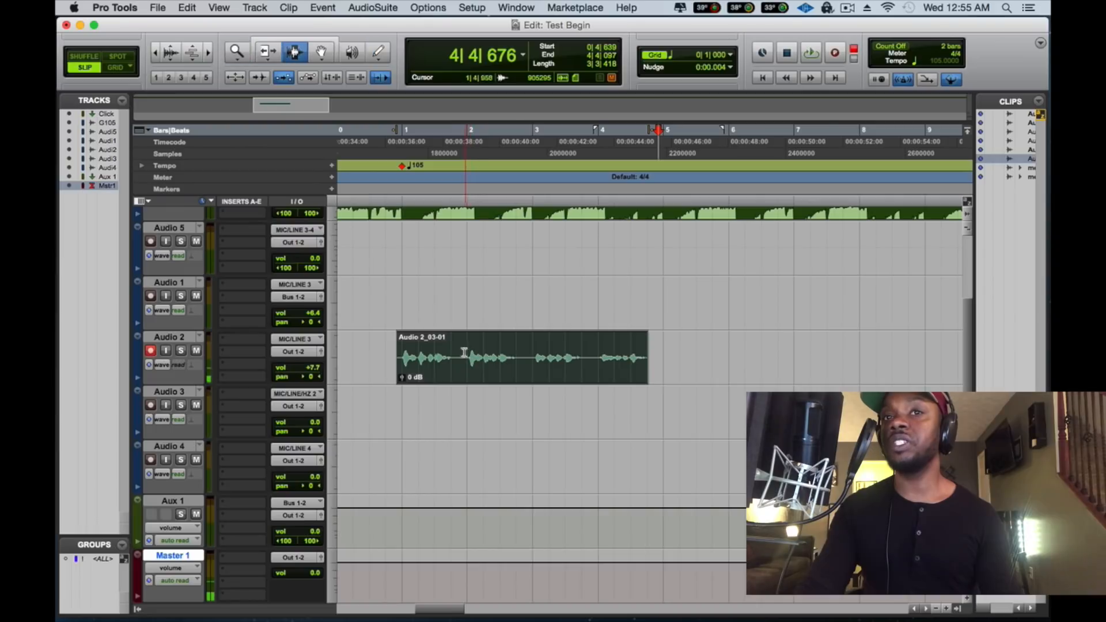
left_click(464, 353)
left_click_drag(460, 361, 525, 367)
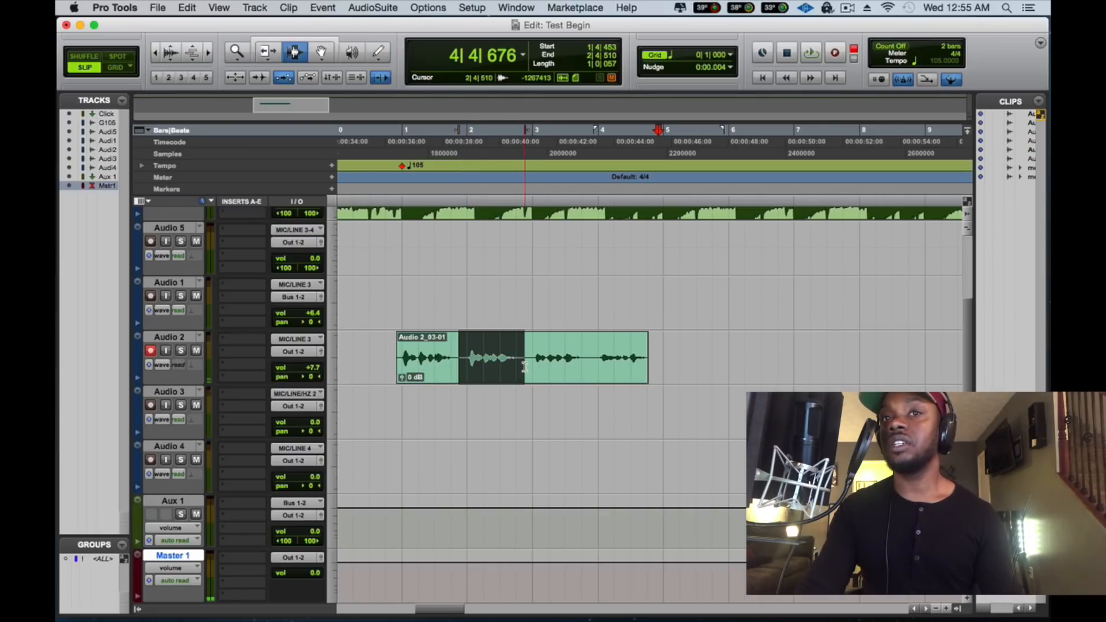
key("super+e")
Move the separated middle clip to Audio 3 and back with the Grabber, and undo the clip separation
key("Escape")
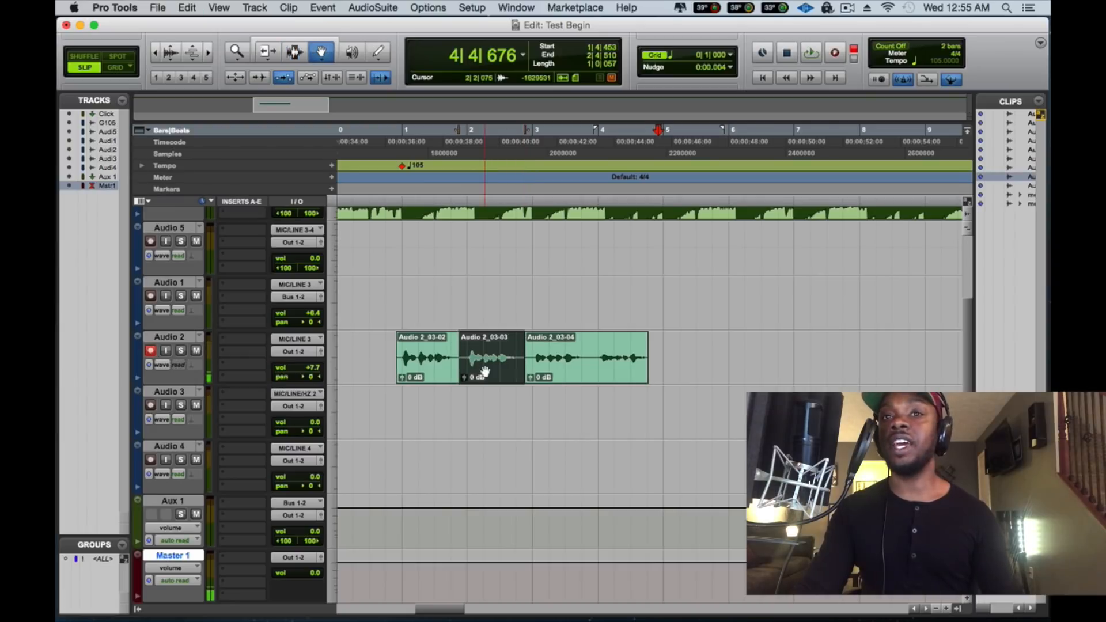
left_click_drag(485, 372, 471, 413)
left_click_drag(471, 397, 471, 378)
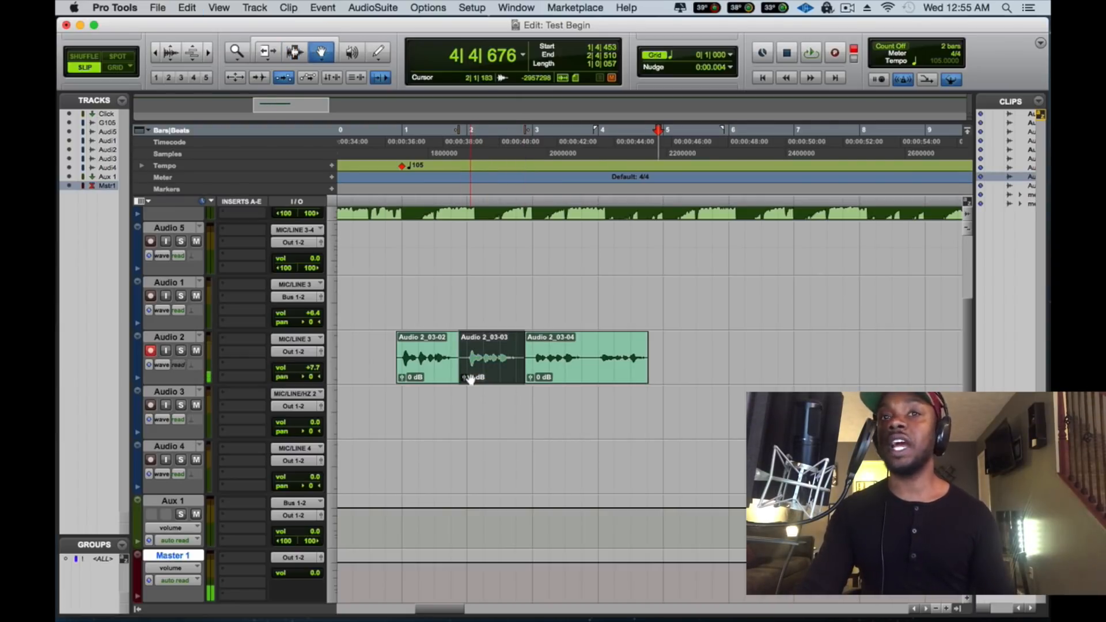
left_click(415, 308)
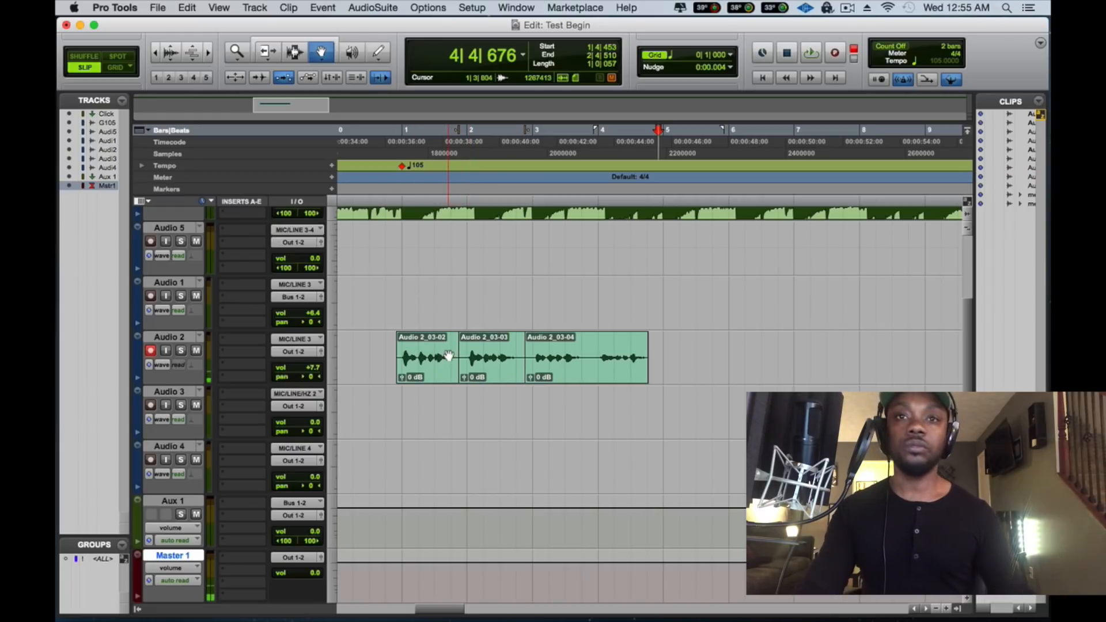
key("super+z")
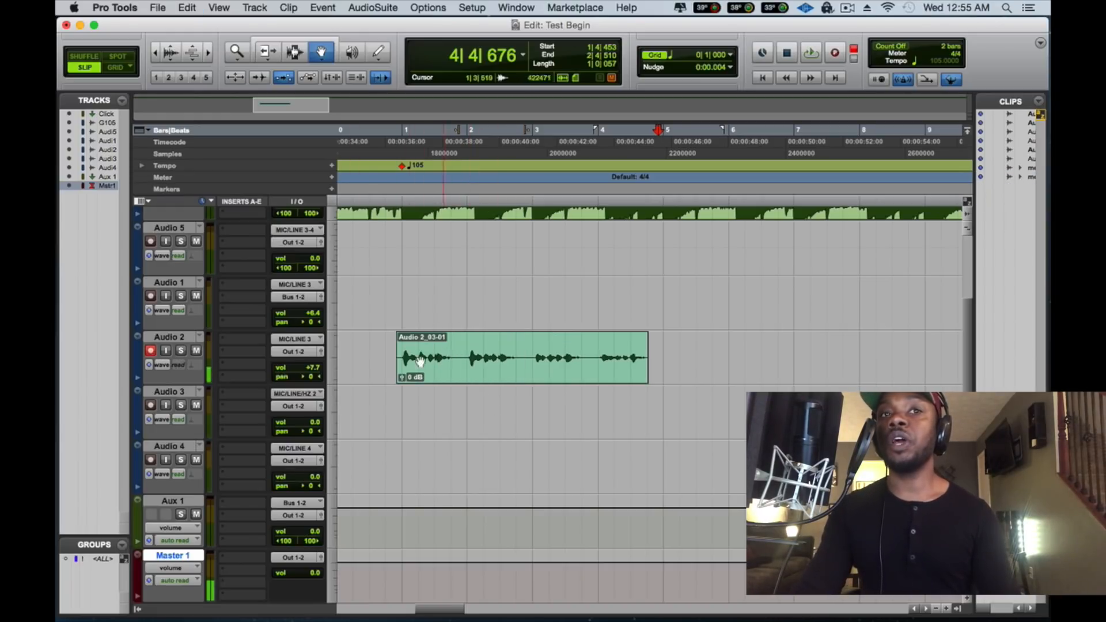
Move the whole Audio 2 clip down to the Audio 3 track, and route Audio 3's output to Bus 1-2 (Stereo)
left_click_drag(499, 378, 497, 440)
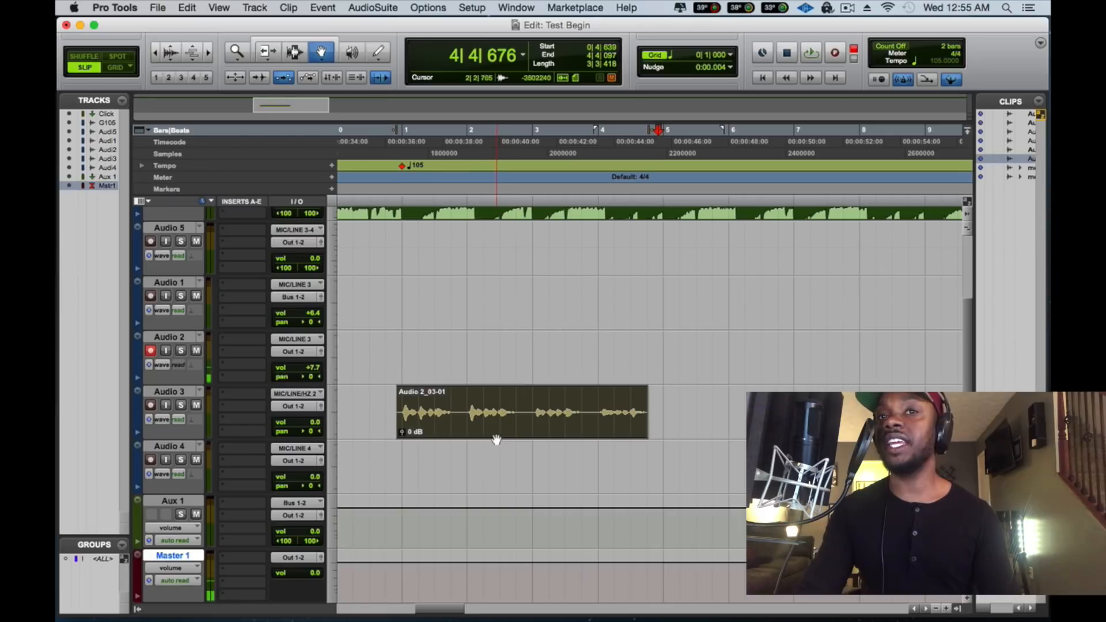
left_click(166, 393)
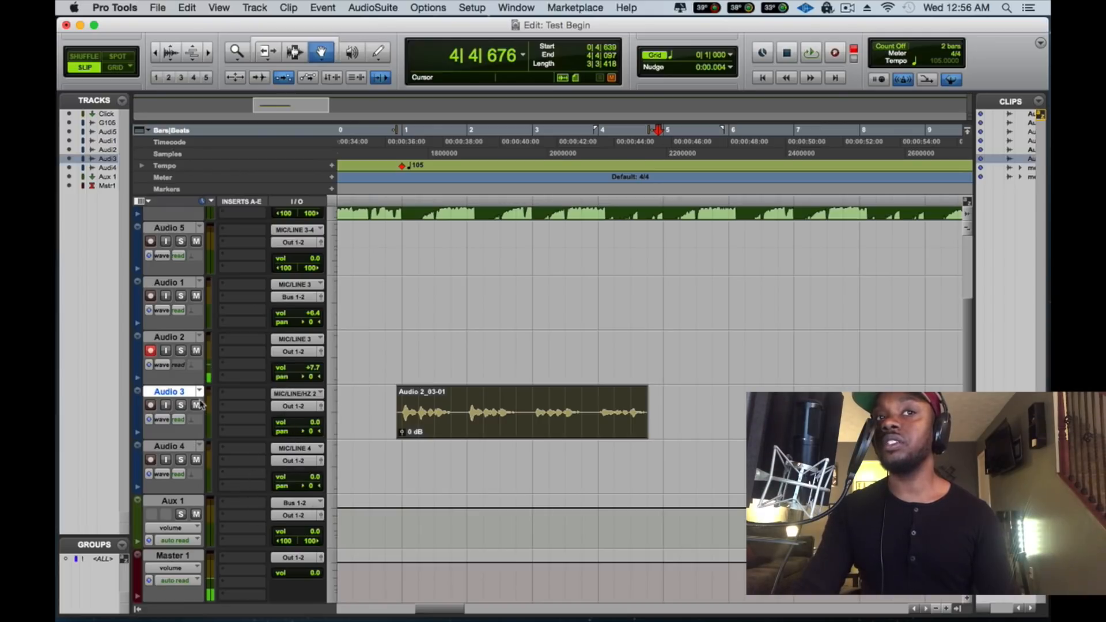
left_click(301, 411)
mouse_move(314, 419)
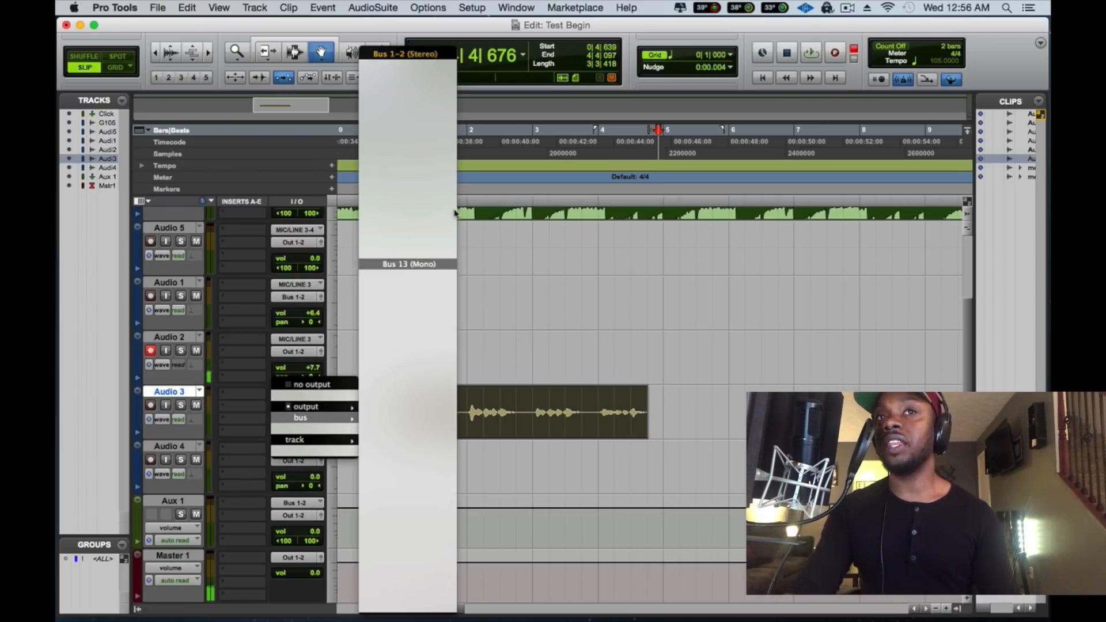
left_click(185, 426)
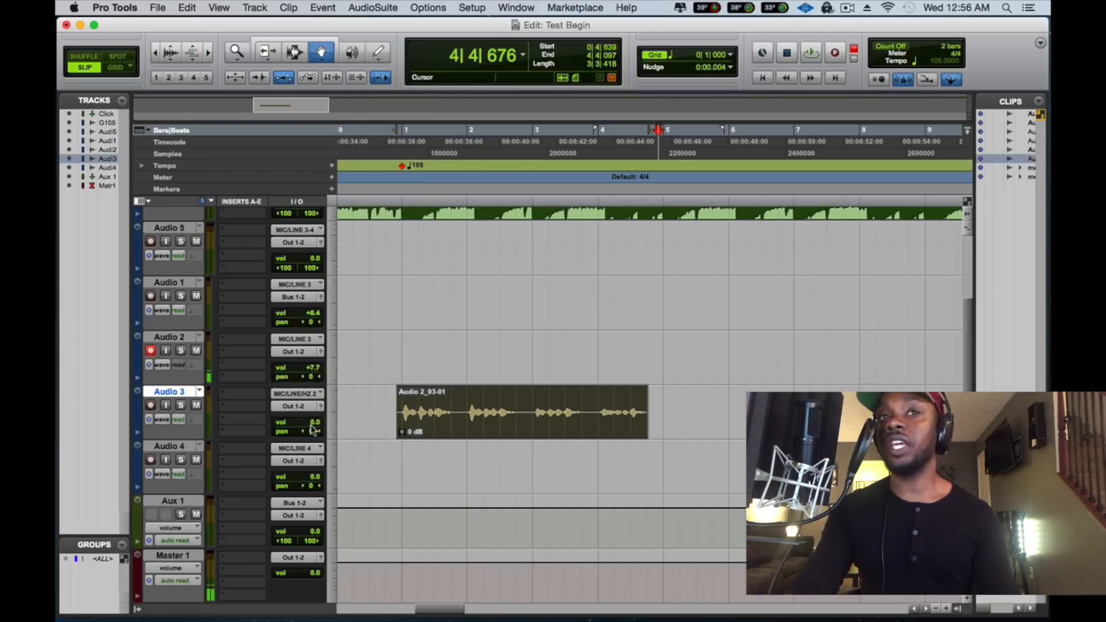
left_click(284, 405)
mouse_move(303, 418)
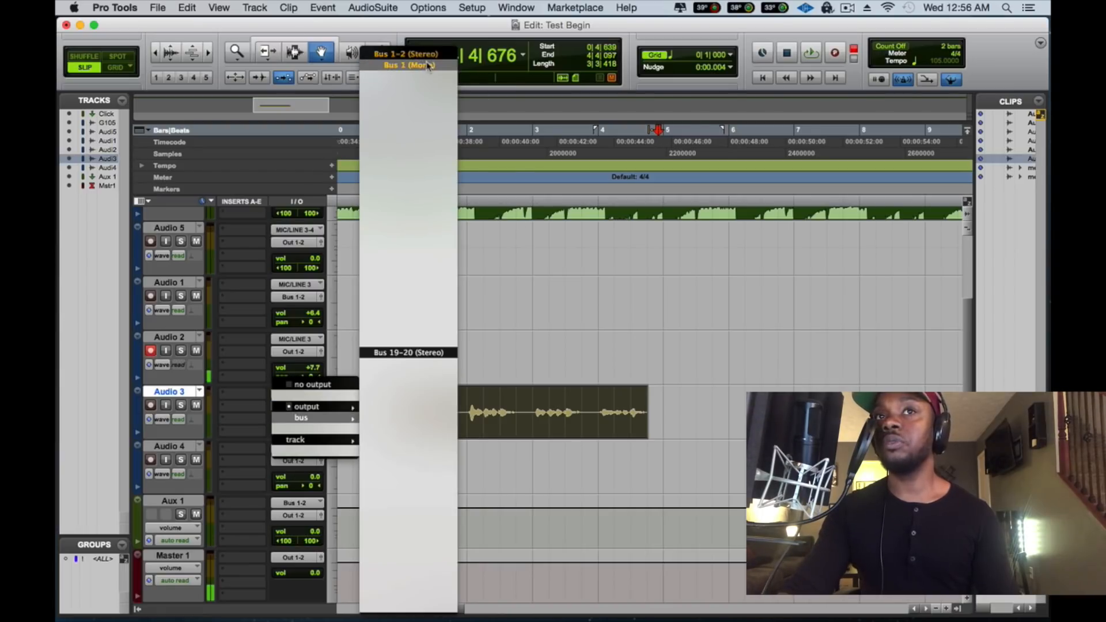
left_click(425, 56)
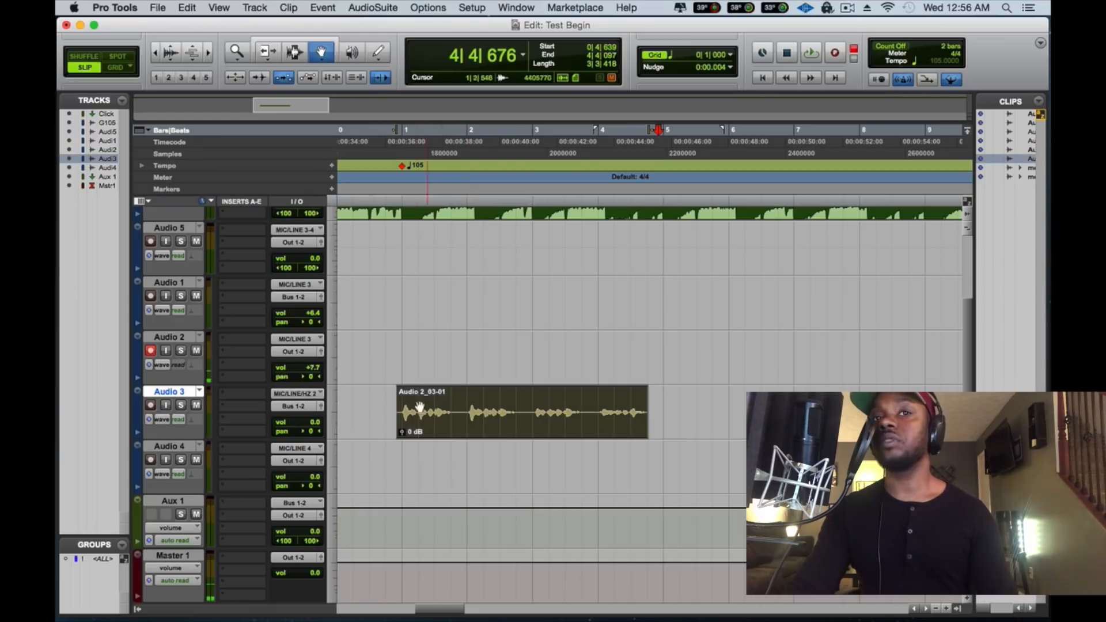
Record a second vocal take on Audio 2 starting from about 0|4|273, raising Audio 3's volume to +4.7 dB during recording
left_click(150, 350)
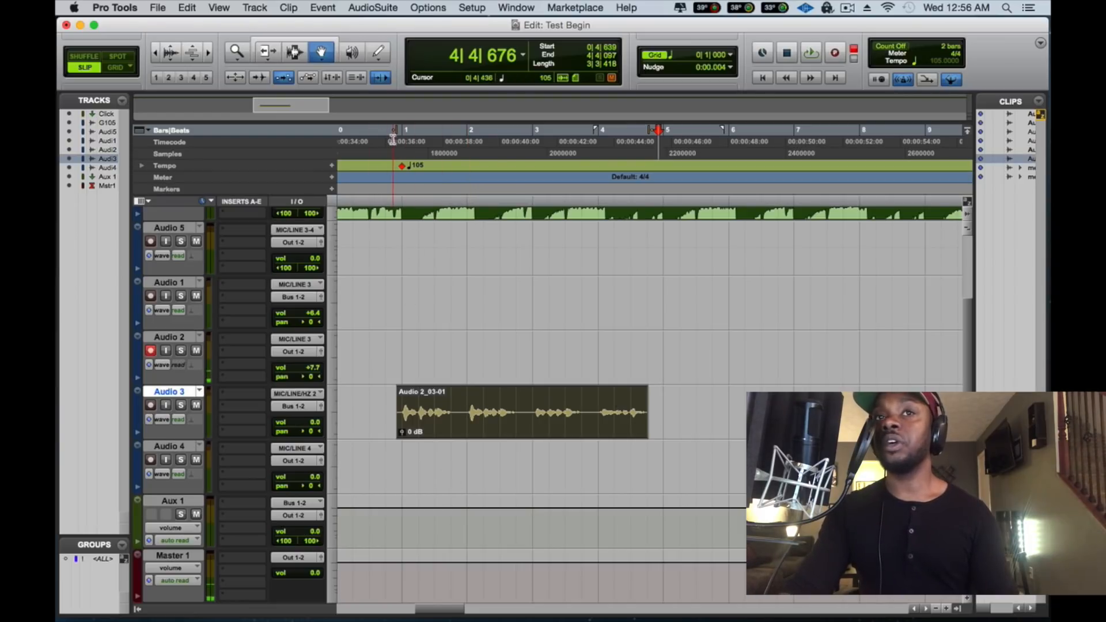
left_click(395, 142)
left_click(387, 157)
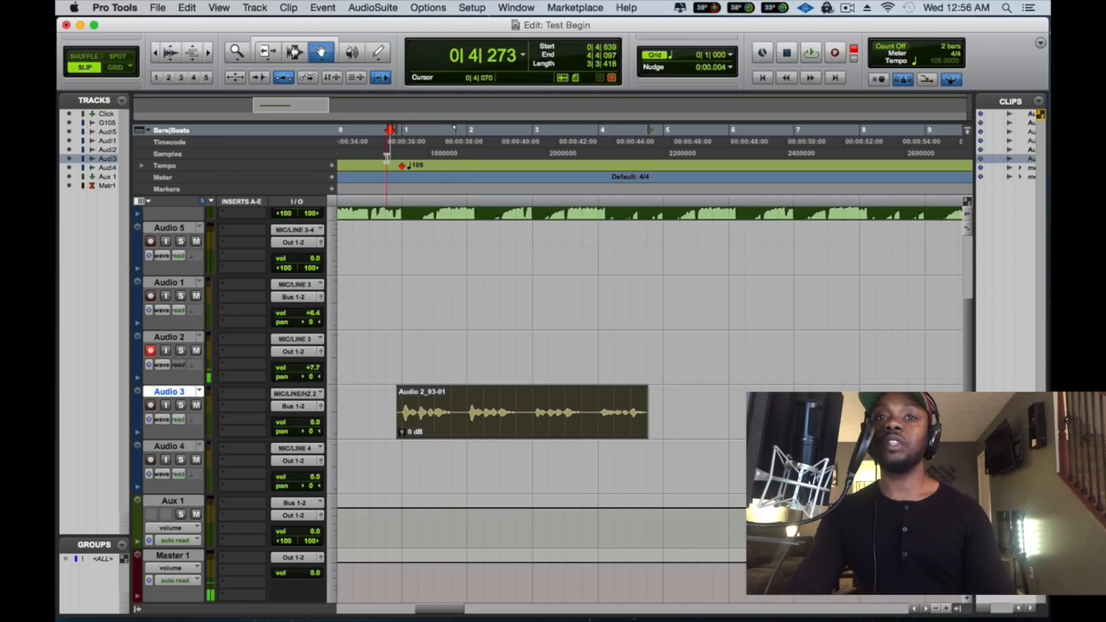
key("super+space")
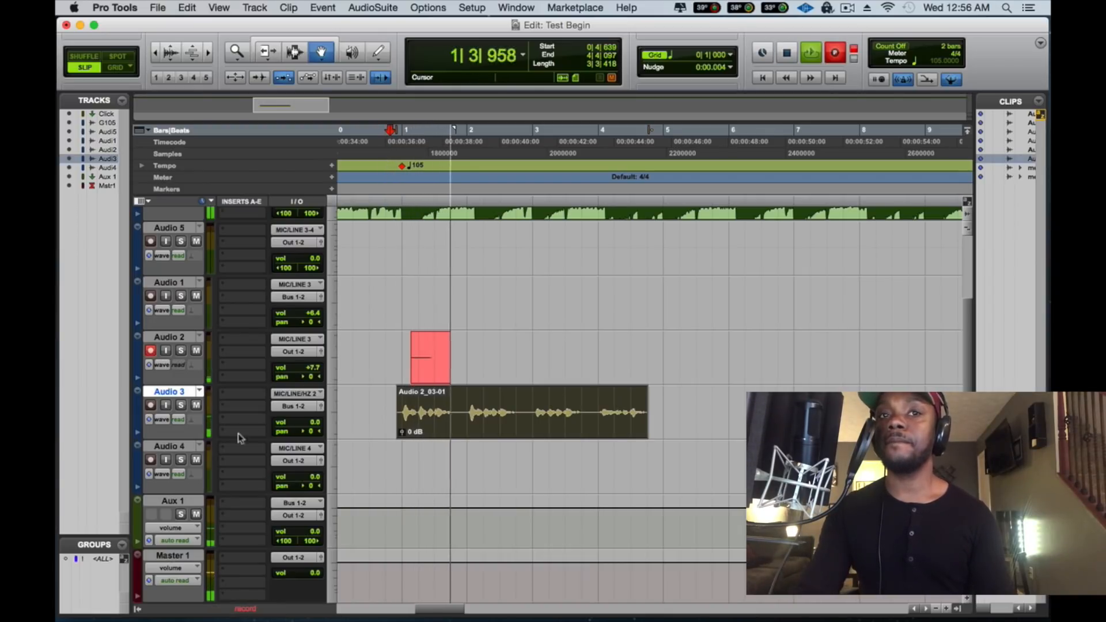
left_click_drag(295, 423, 295, 421)
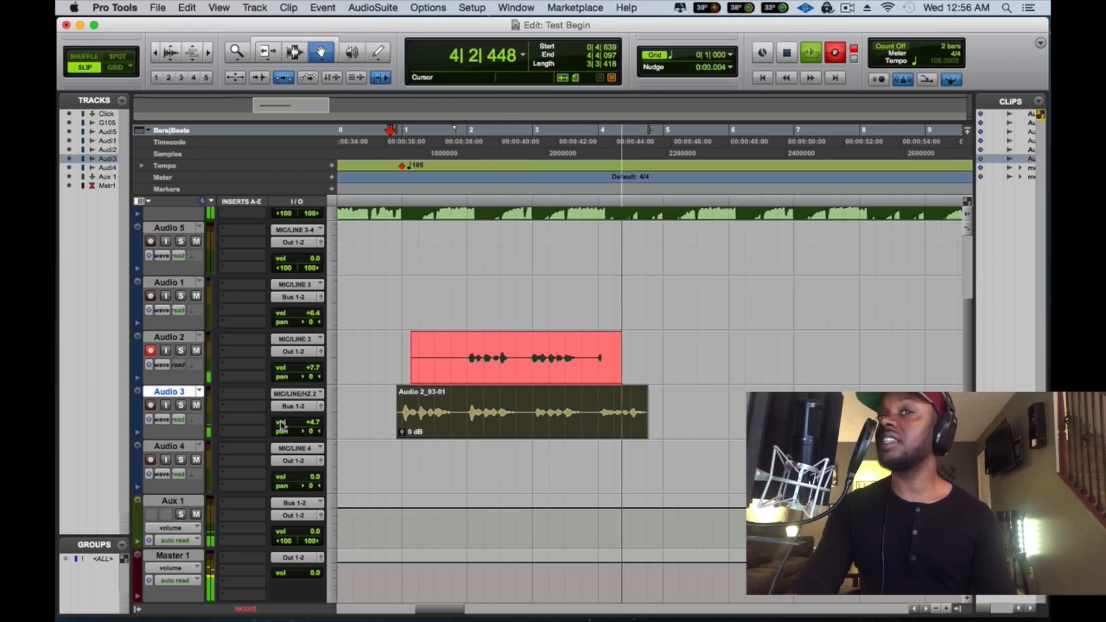
key("space")
Cut the silent lead-in from the new Audio 2 take and place the take on the Audio 4 track
left_click_drag(461, 377, 325, 465)
key("Escape")
key("Escape")
key("Escape")
key("Escape")
key("Escape")
key("Escape")
key("Delete")
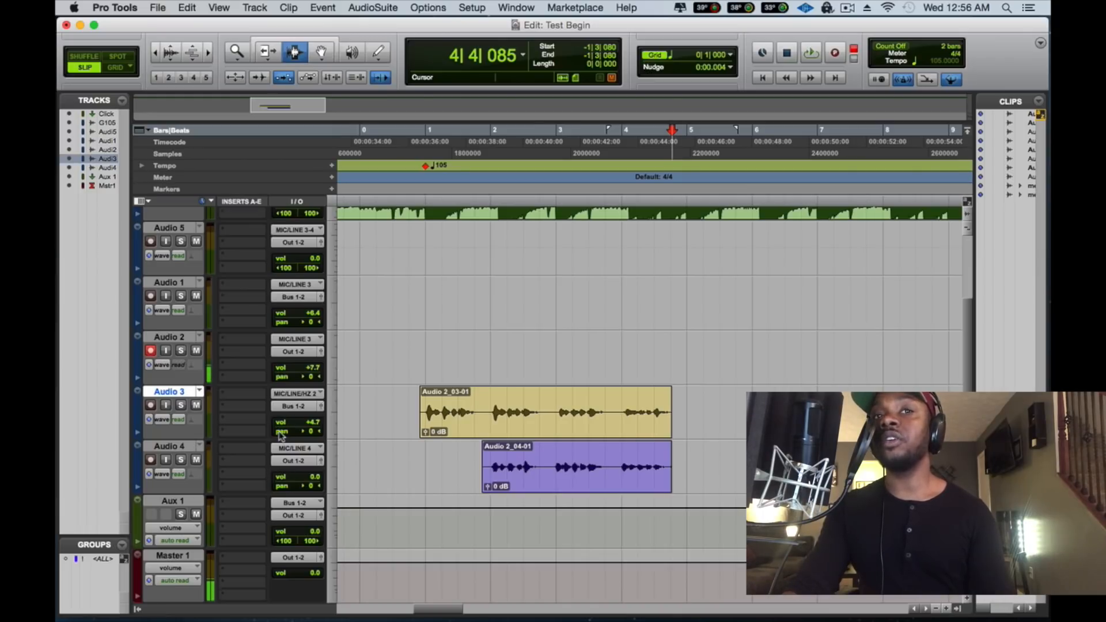
Set Audio 4's volume to +4.7 dB and mute it, and audition Audio 3 panned 100 to the left
left_click_drag(293, 474, 300, 475)
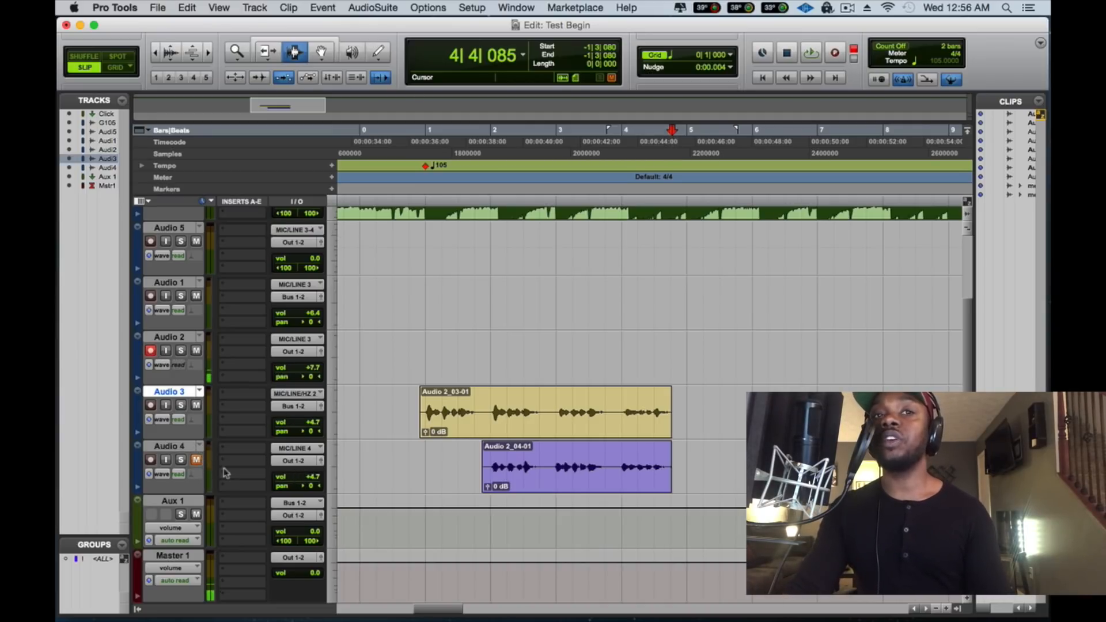
left_click_drag(311, 435, 254, 433)
key("space")
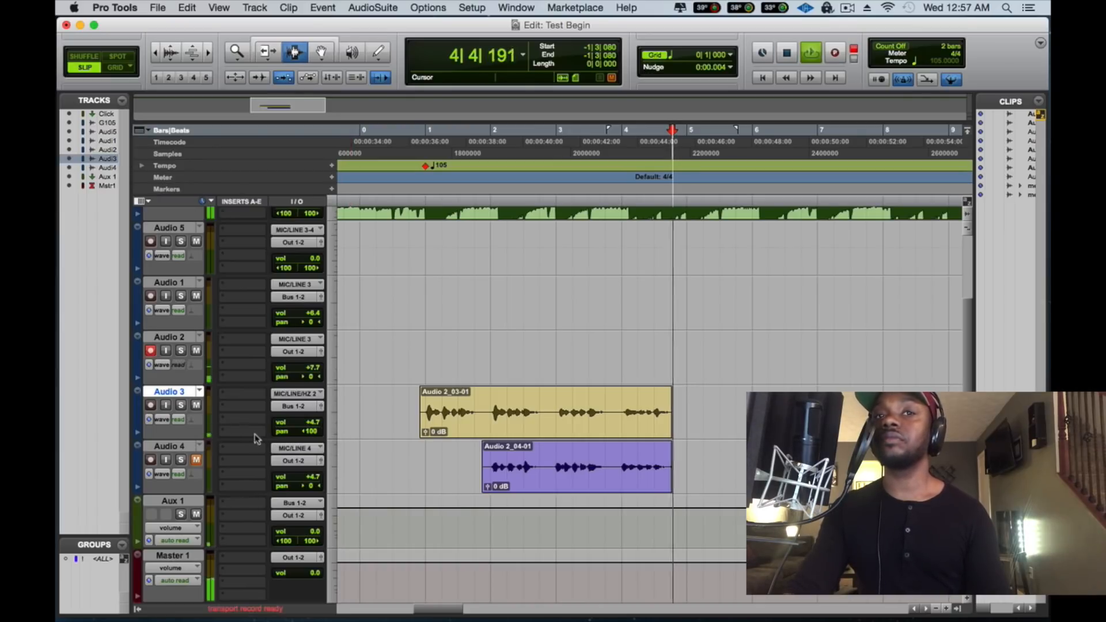
left_click(420, 144)
key("space")
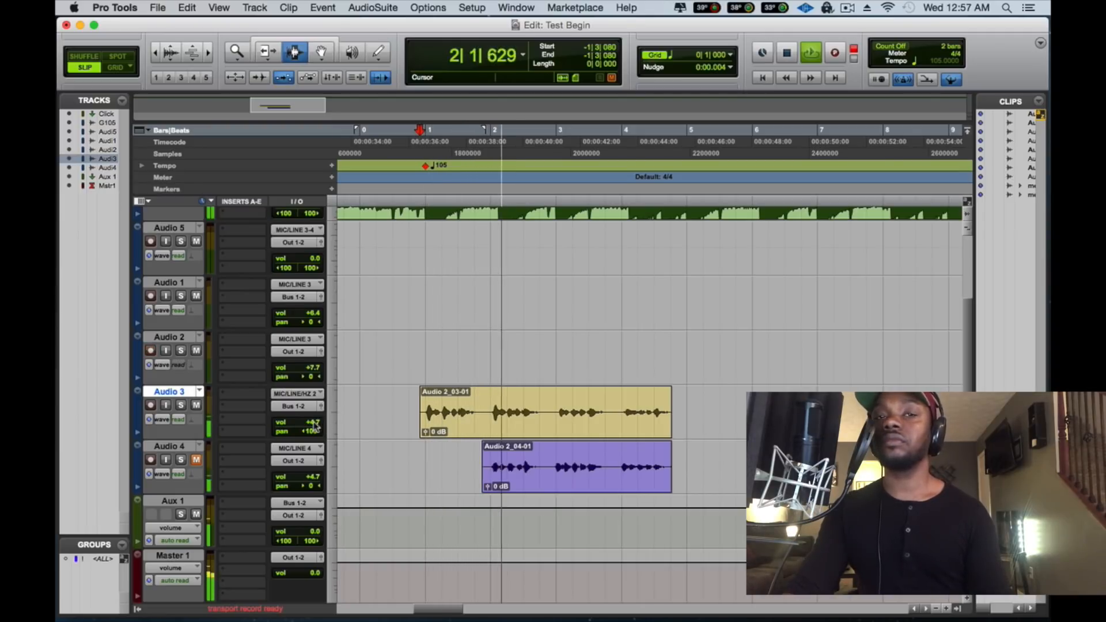
key("space")
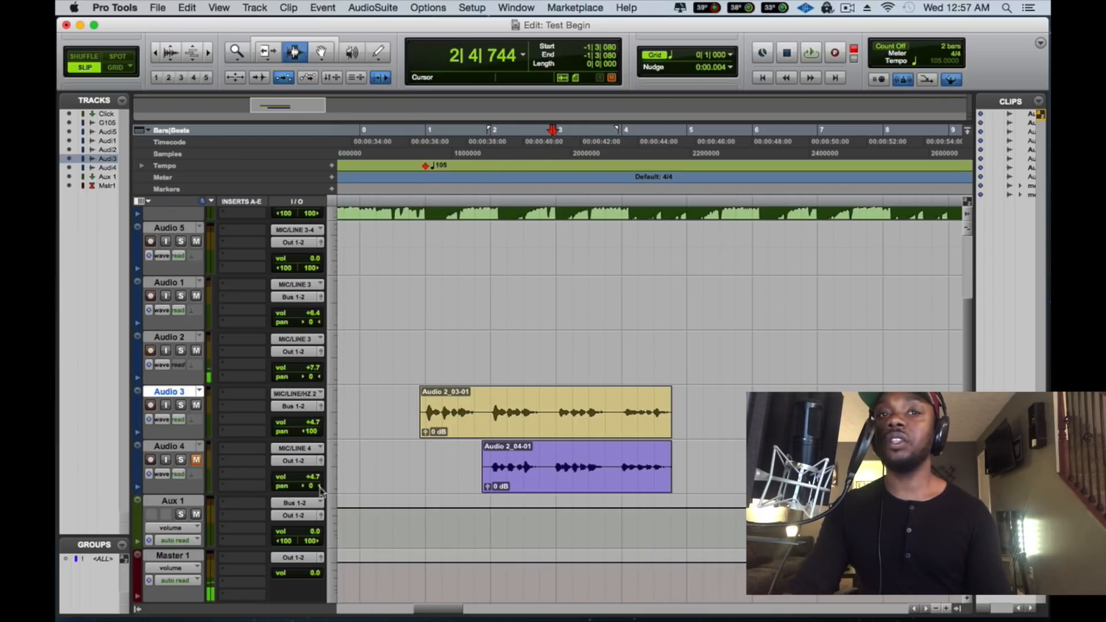
Pan Audio 4 100 to the right, unmute it, and play both vocal tracks together
left_click_drag(303, 486, 380, 486)
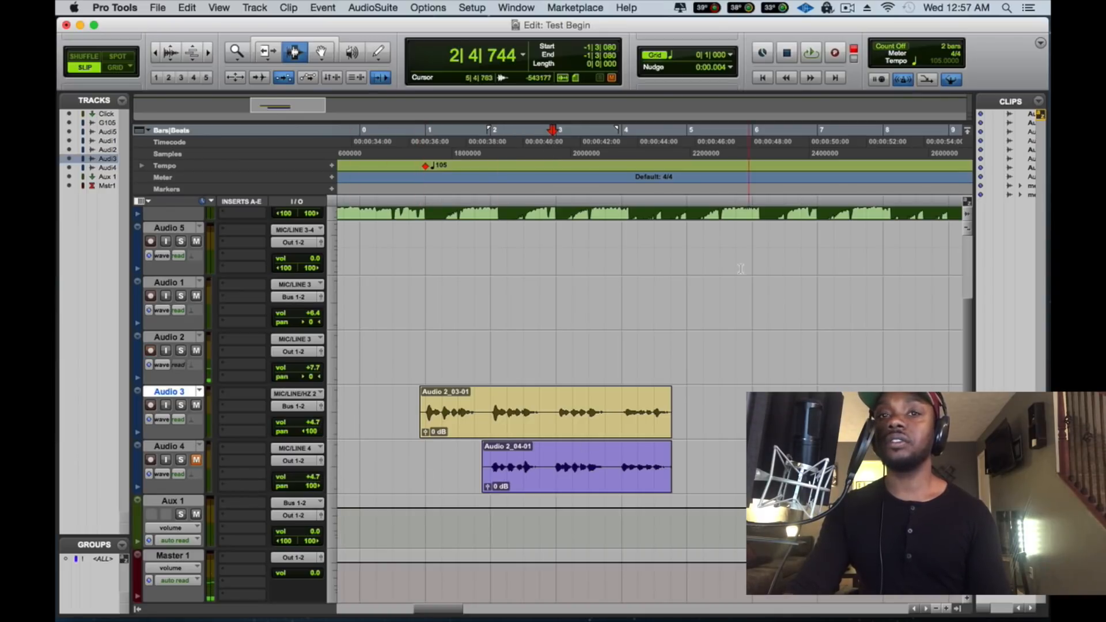
key("space")
left_click(490, 150)
key("space")
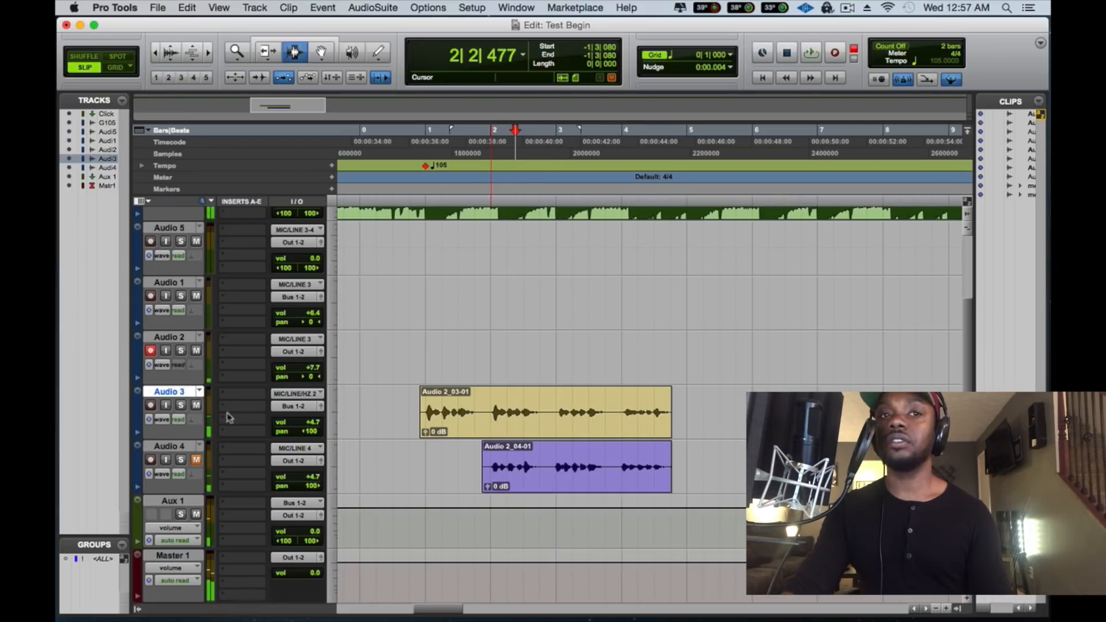
key("space")
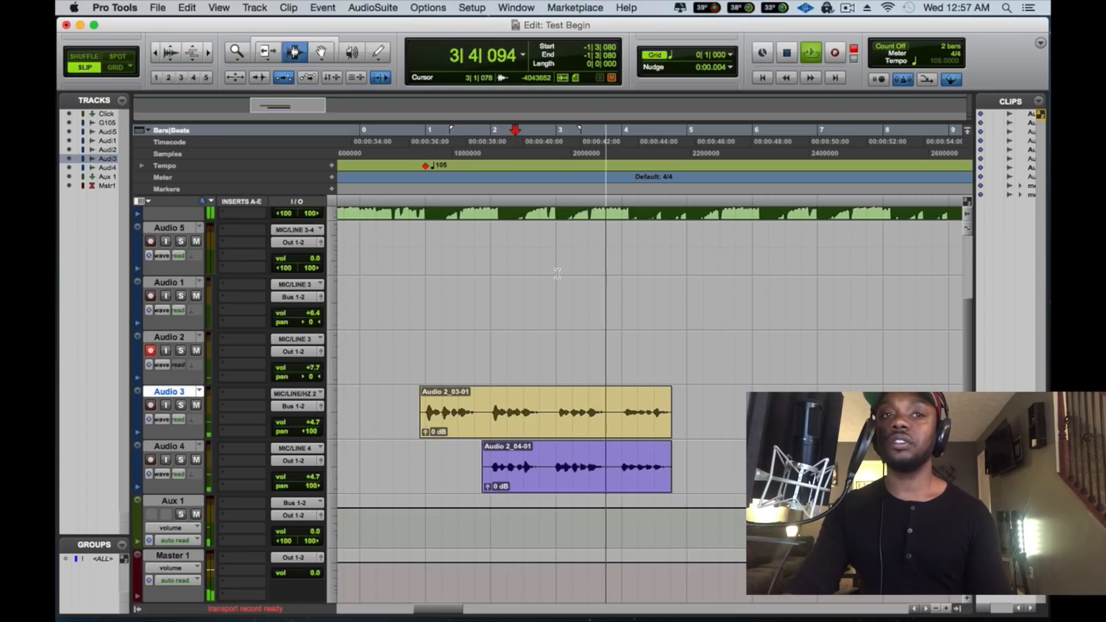
key("space")
Route Audio 4's output to Bus 1-2 (Stereo) and play the two vocals from just before bar 2
left_click(294, 461)
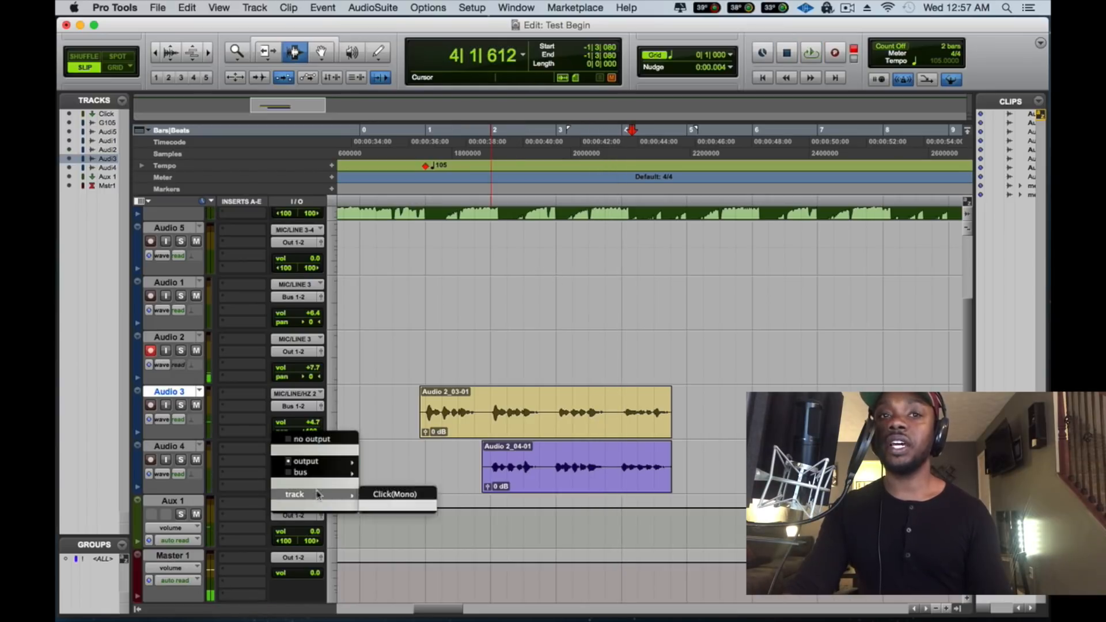
mouse_move(319, 480)
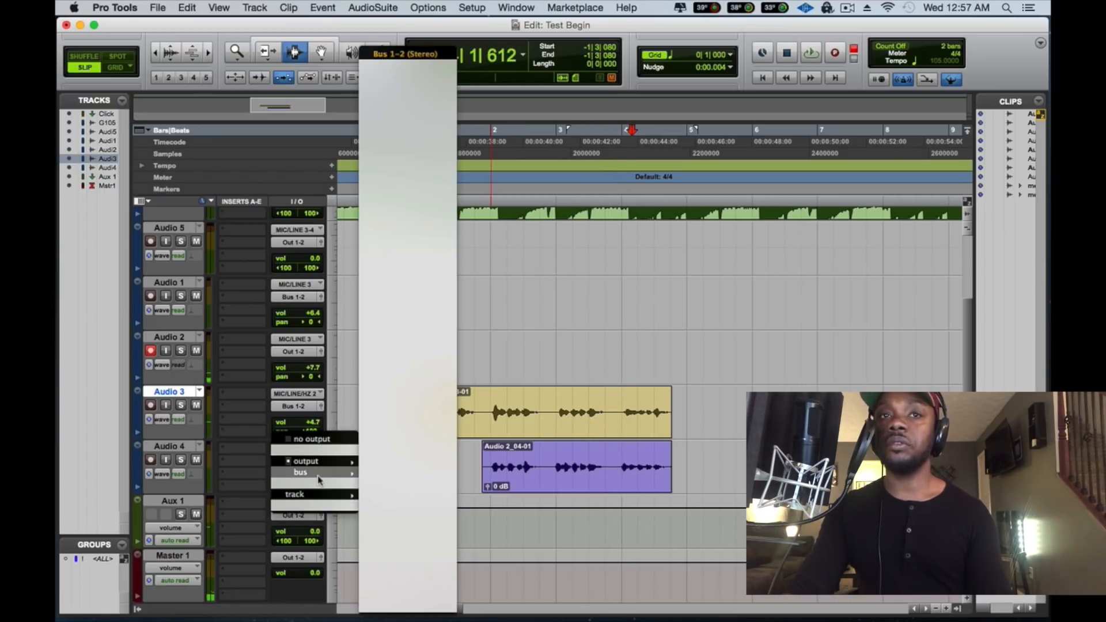
left_click(412, 53)
left_click(484, 157)
key("space")
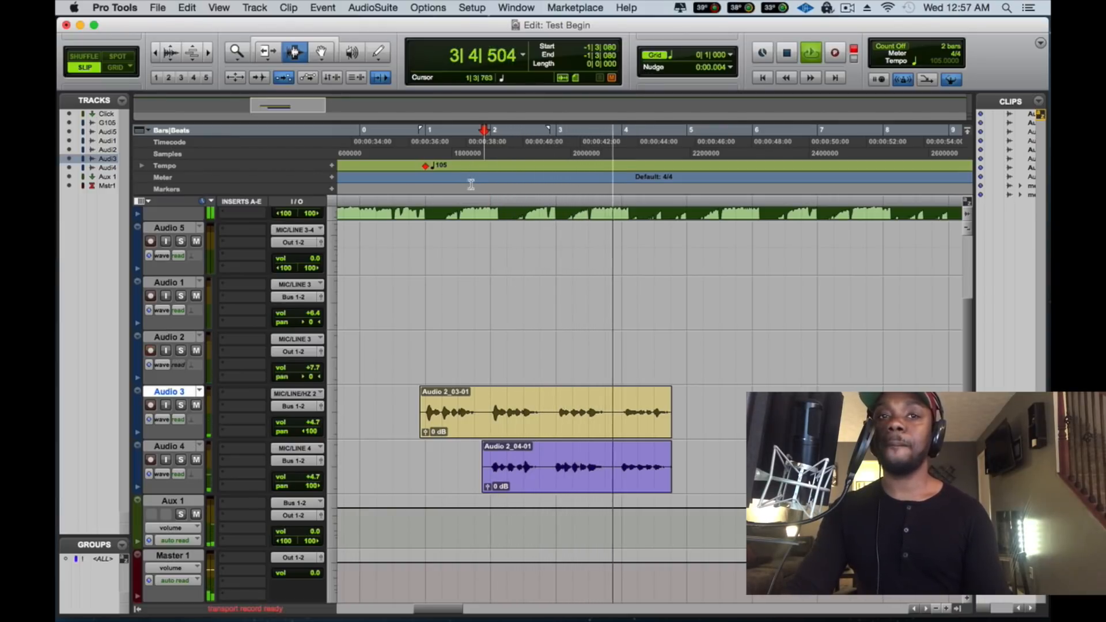
key("space")
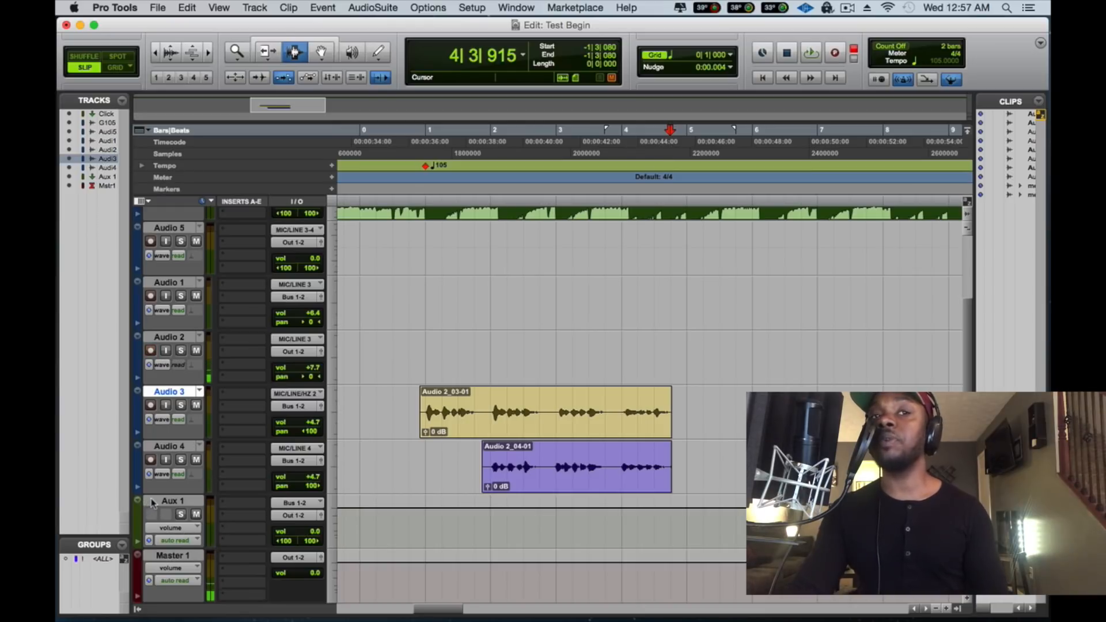
Insert the D-Verb (stereo) reverb on Aux 1 and move its plug-in window clear of the vocal clips
left_click(173, 447)
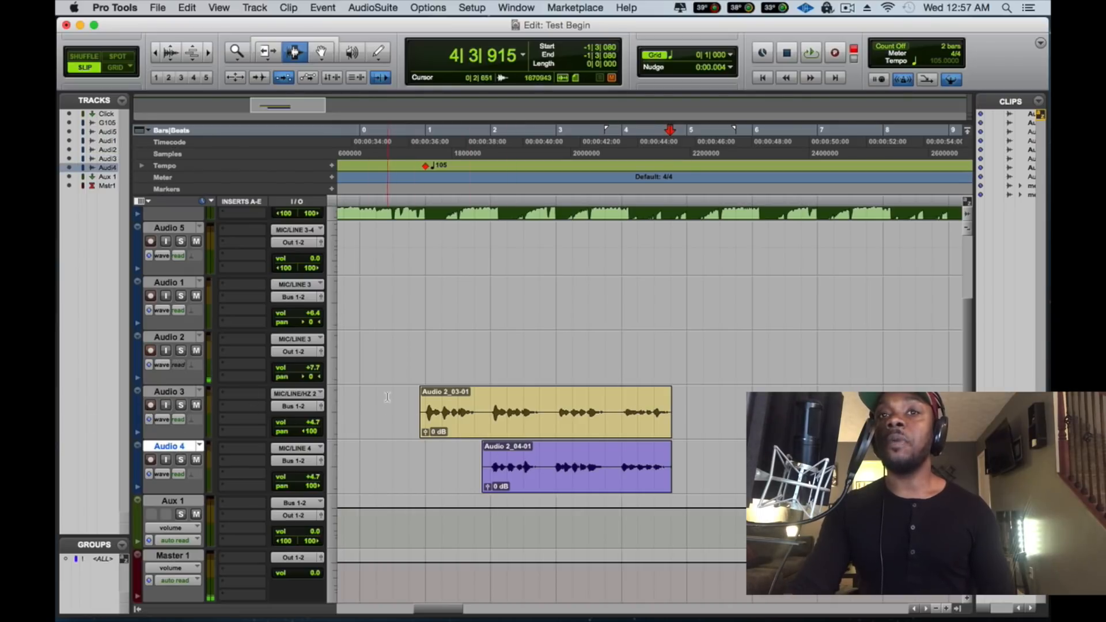
left_click(242, 510)
mouse_move(346, 526)
mouse_move(423, 495)
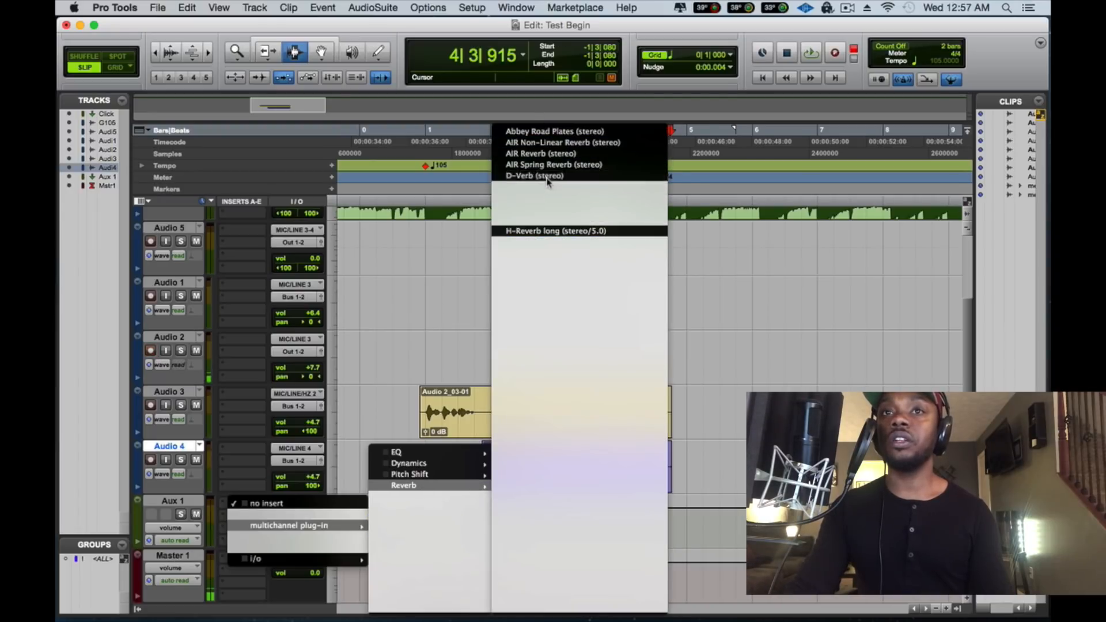
left_click(535, 176)
left_click_drag(339, 165, 340, 110)
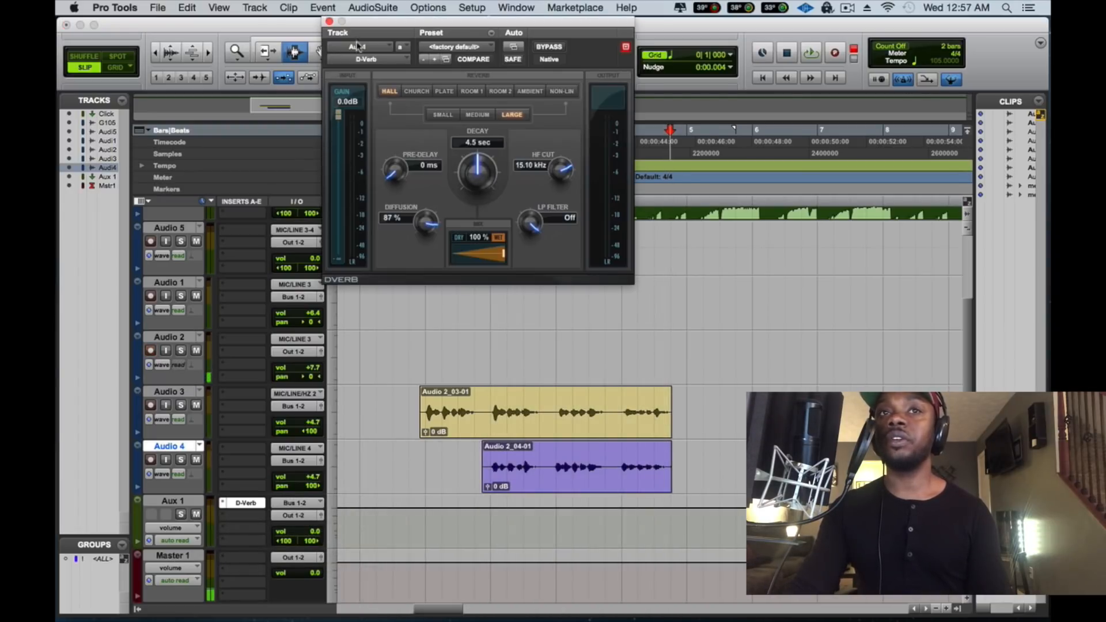
left_click_drag(420, 22, 157, 22)
Play the bussed vocals from about bar 2 and lower the D-Verb mix to 38%
key("space")
key("space")
left_click(500, 270)
key("space")
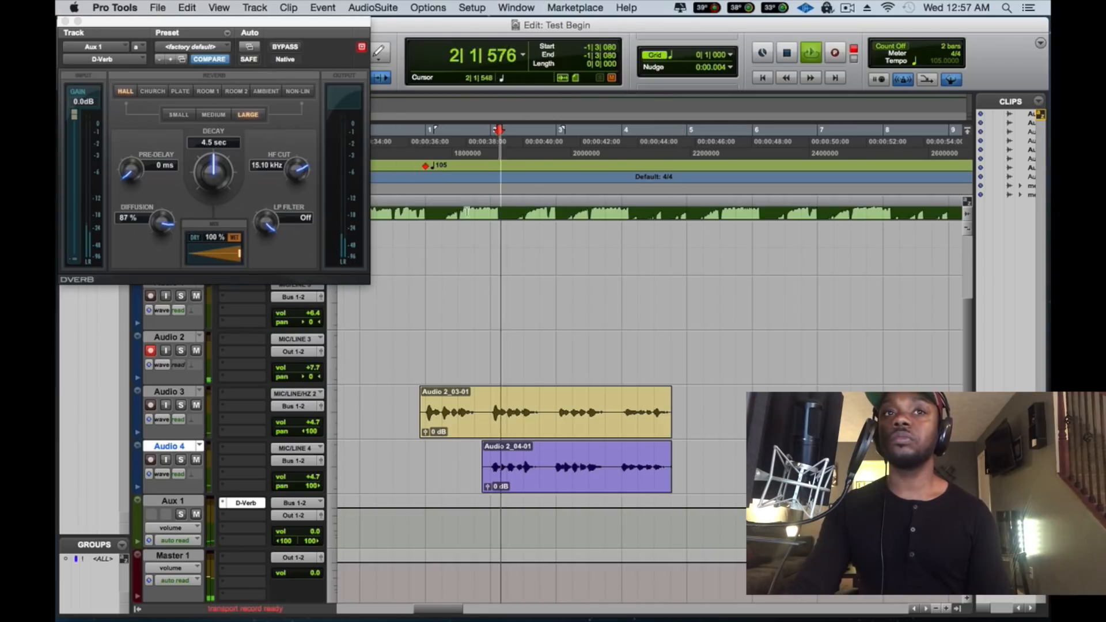
left_click_drag(235, 256, 203, 266)
left_click(501, 221)
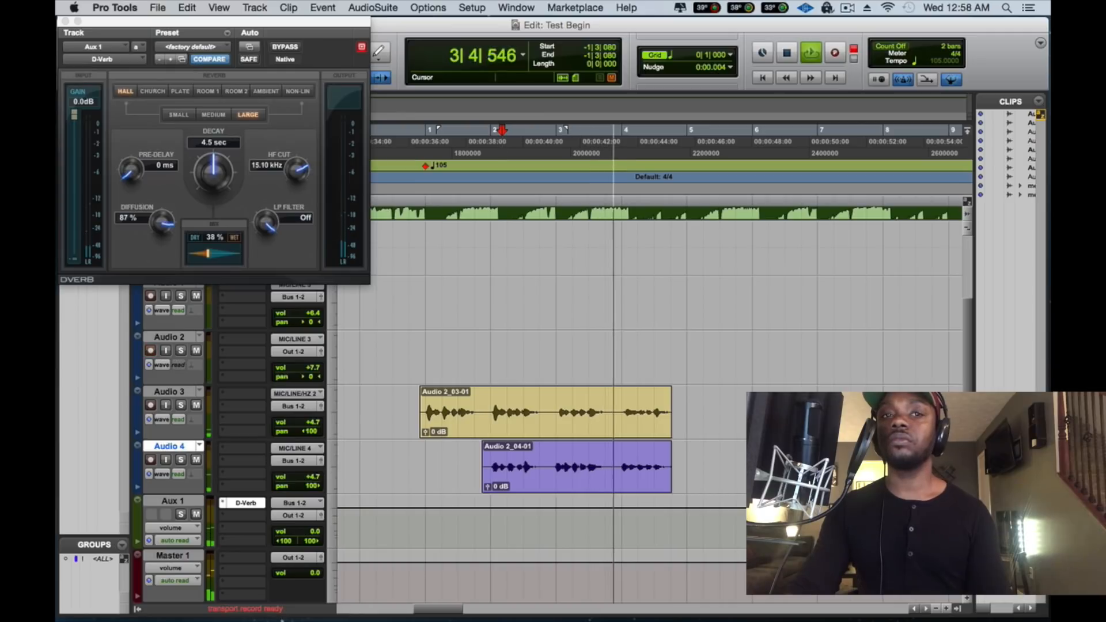
Stop playback and remove the D-Verb insert from Aux 1
key("space")
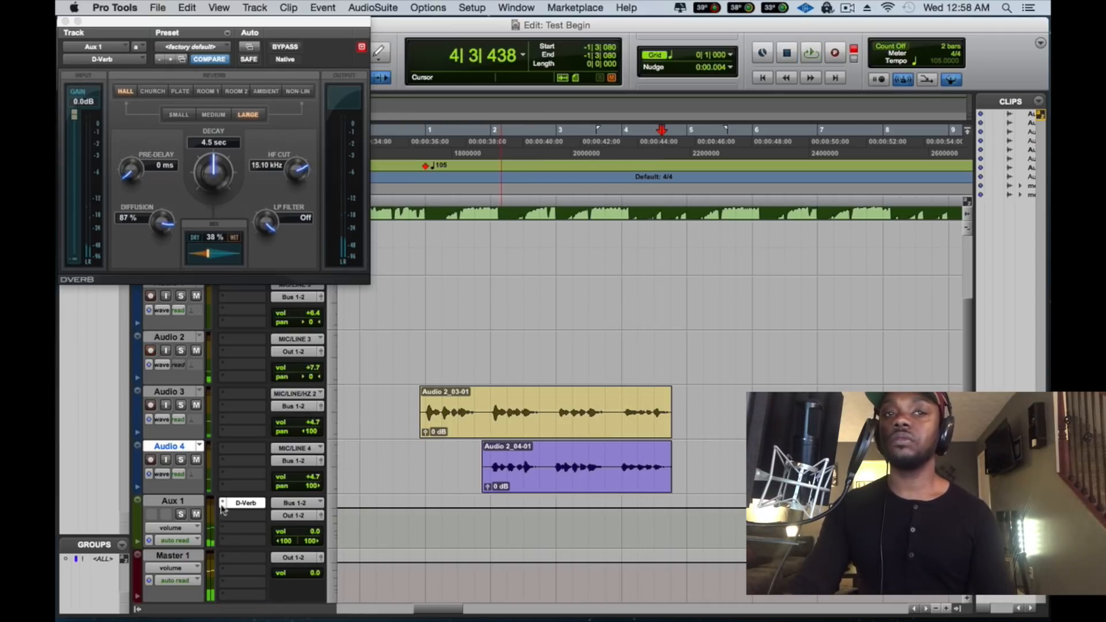
left_click(223, 503)
left_click(240, 482)
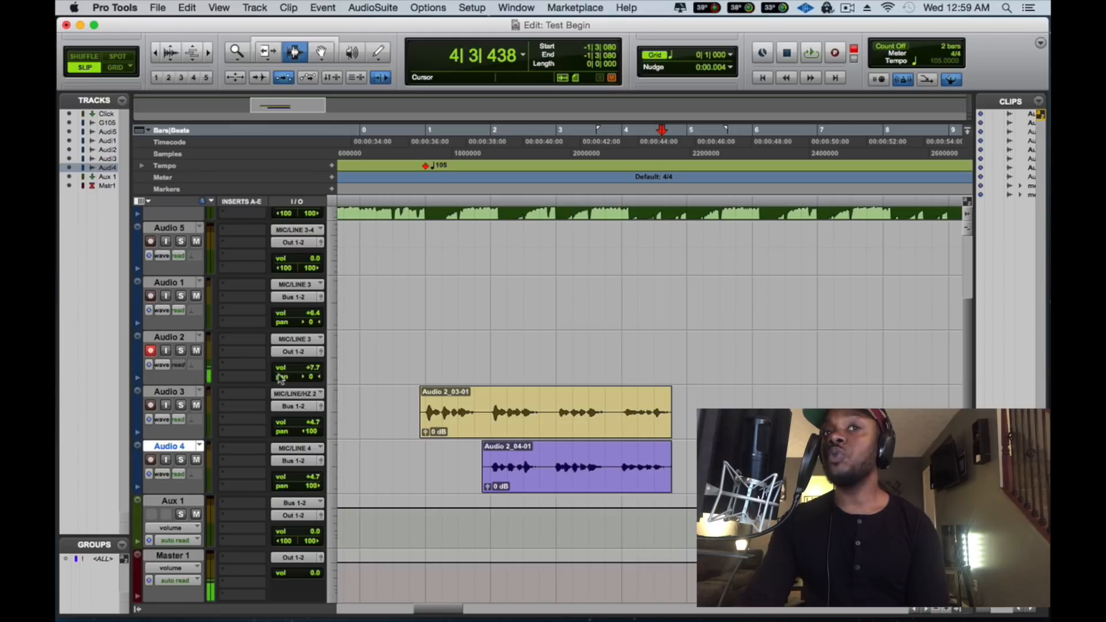
Switch to Console, set the mic gain to 42 dB on Analog 1 and 65 dB on Analog 3/4, and reset Audio 2's volume to 0.0 in Pro Tools
left_click_drag(286, 370, 288, 376)
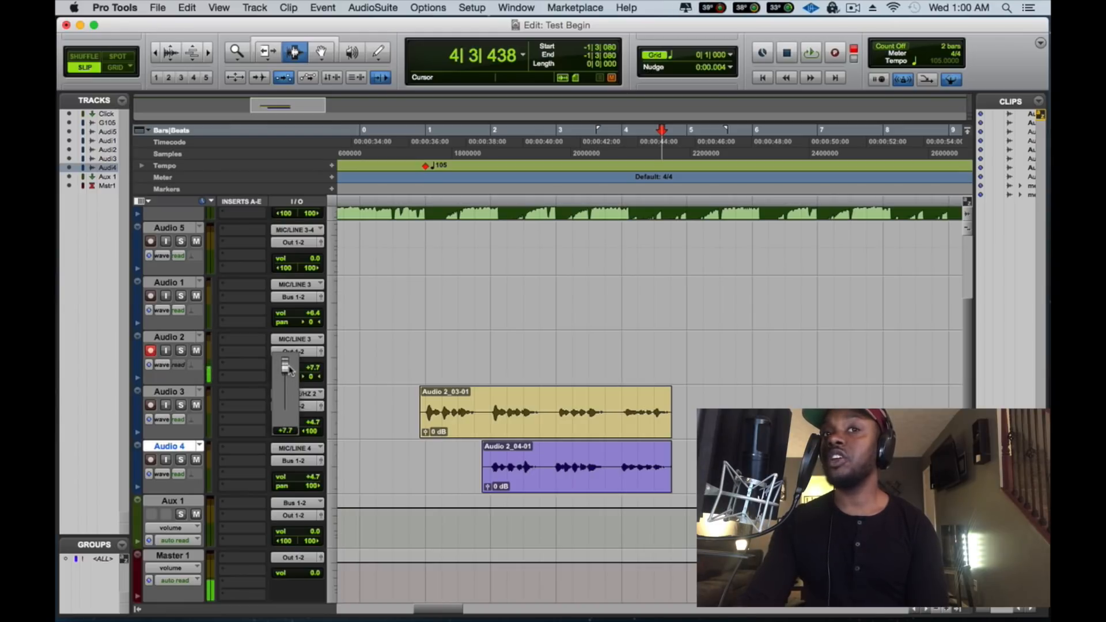
left_click_drag(288, 370, 289, 370)
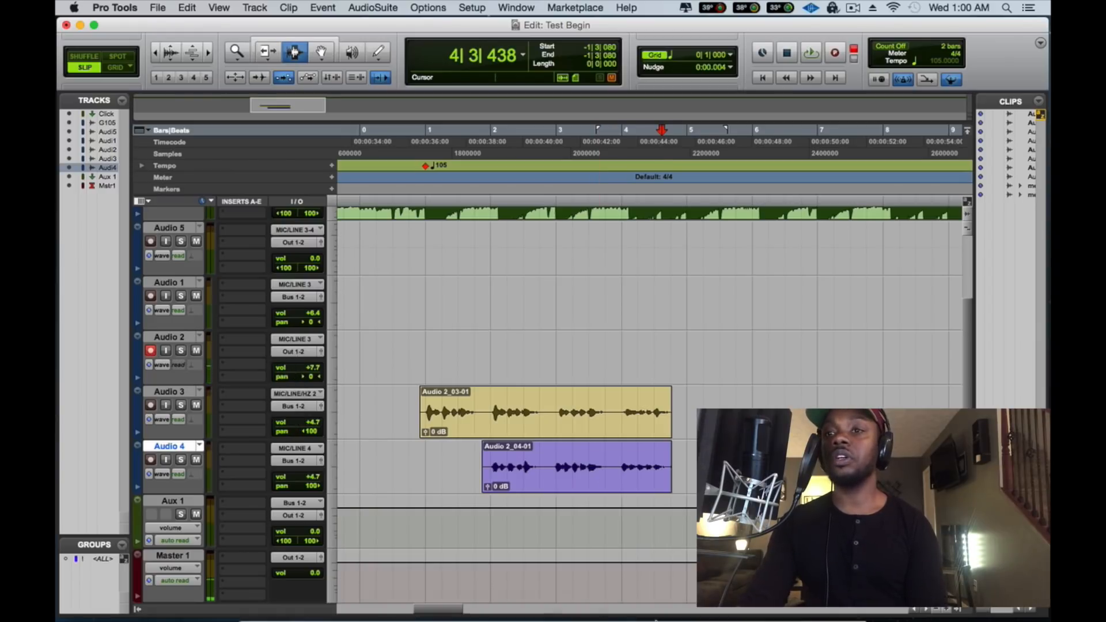
mouse_move(650, 605)
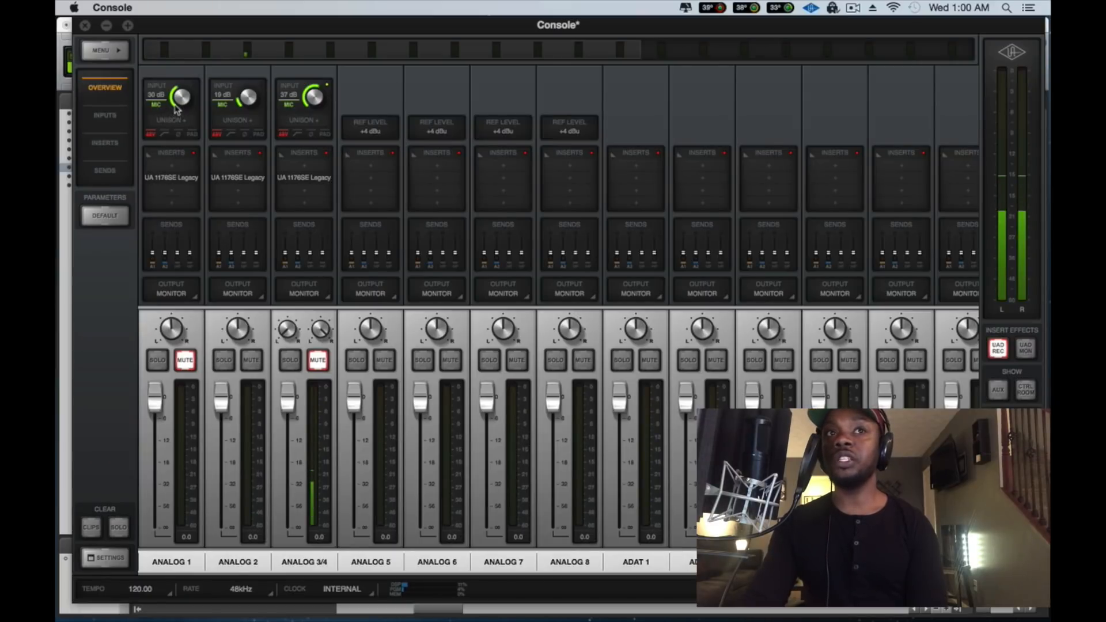
left_click_drag(177, 109, 185, 50)
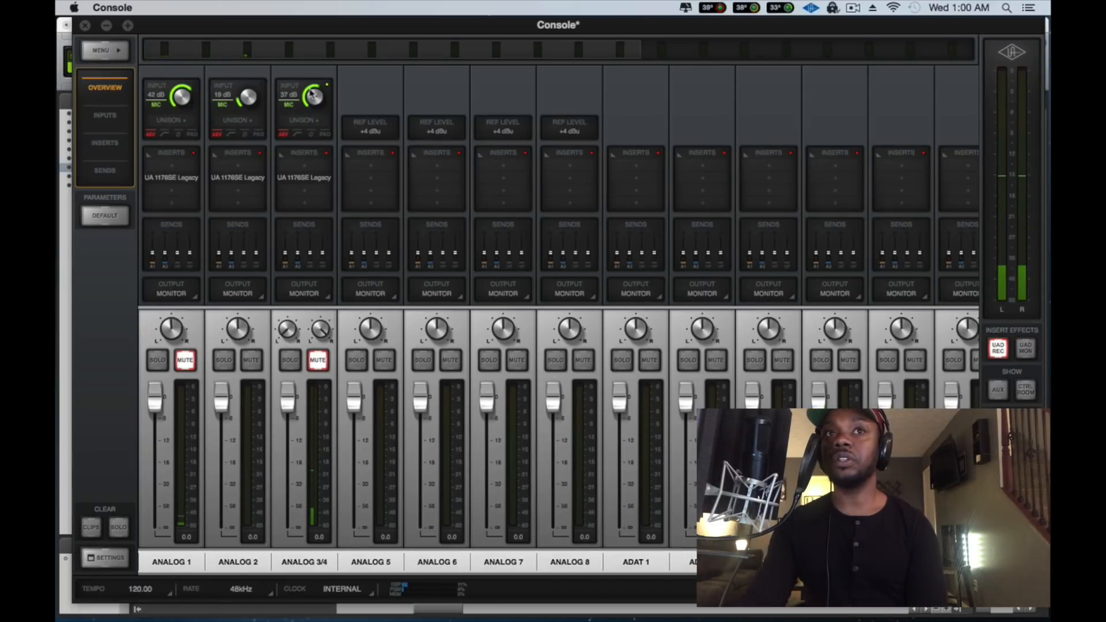
left_click_drag(312, 92, 318, 51)
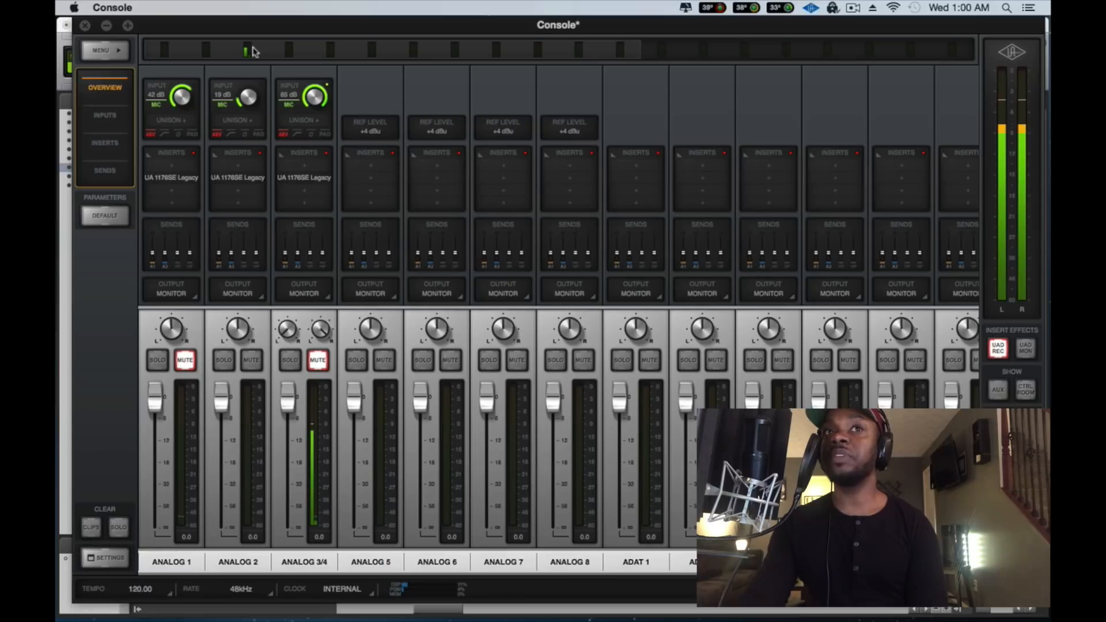
left_click_drag(252, 25, 527, 433)
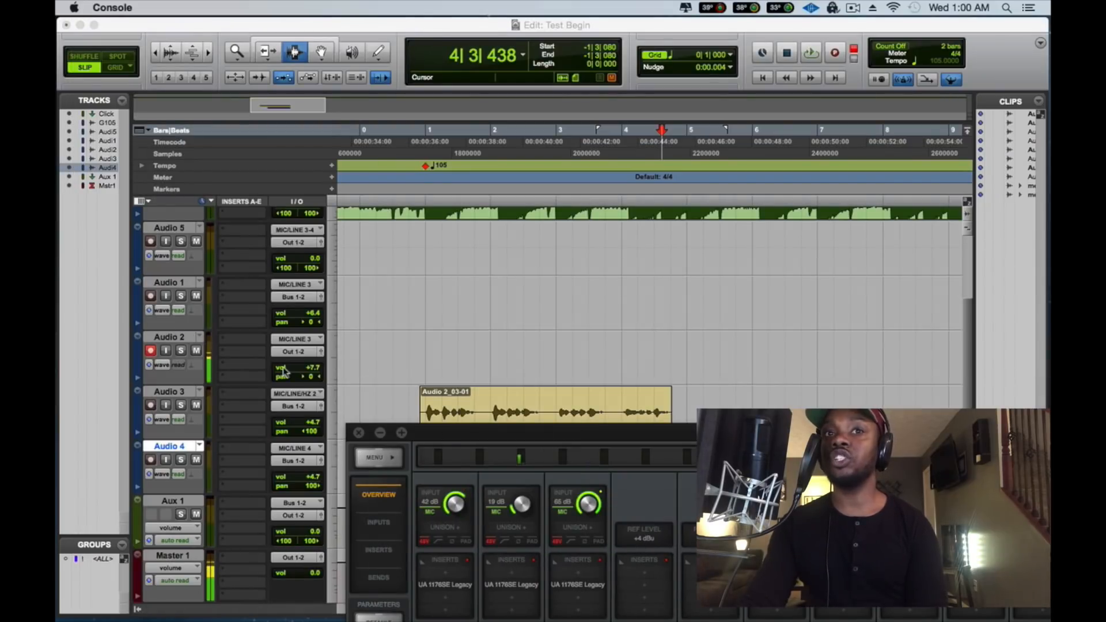
left_click(316, 369, "alt")
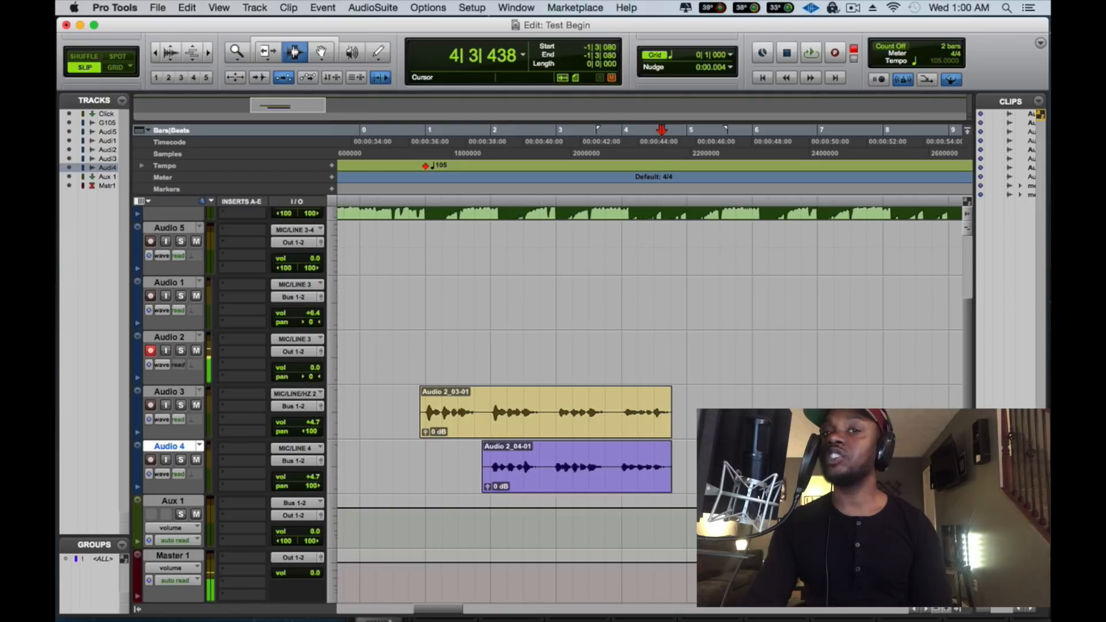
Minimize the Console window and raise Audio 2's volume to +8.3 dB in Pro Tools
mouse_move(382, 618)
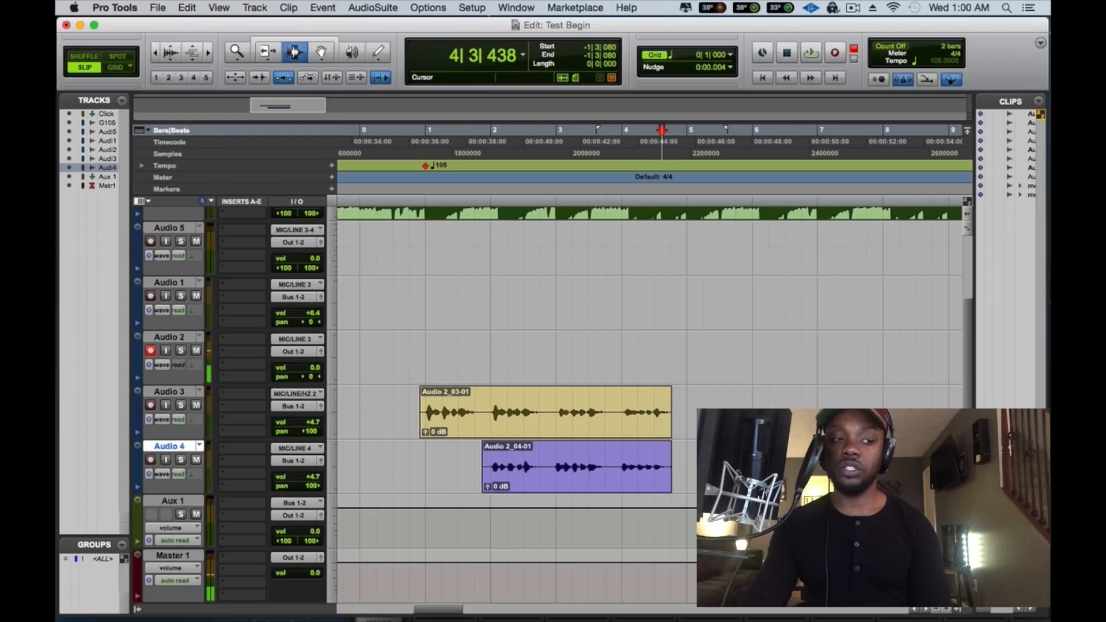
key("super+Tab")
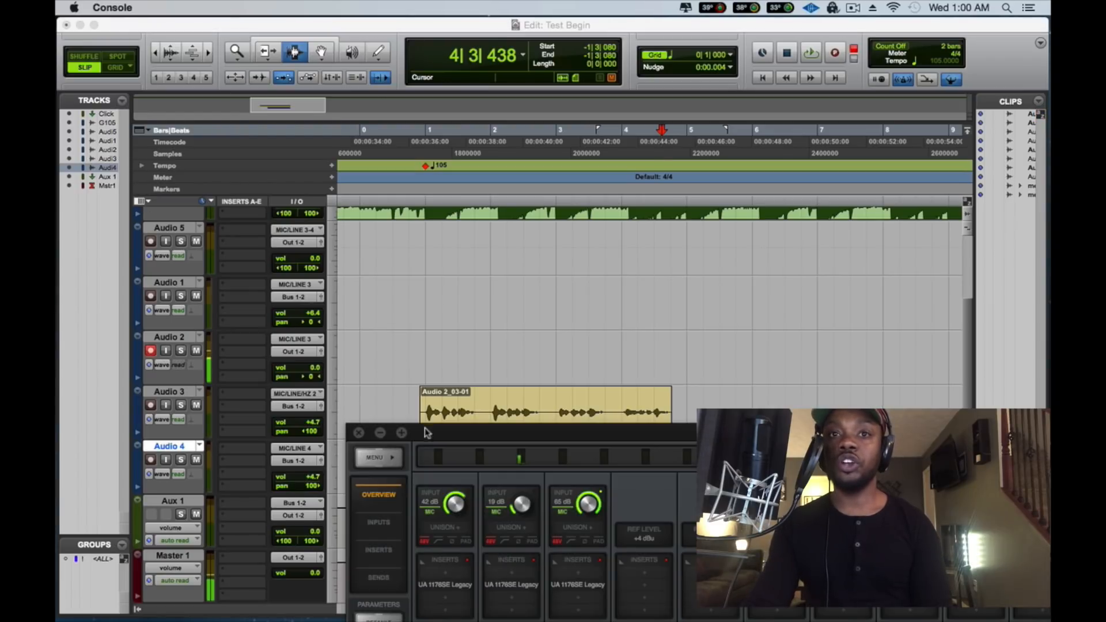
left_click_drag(427, 432, 222, 46)
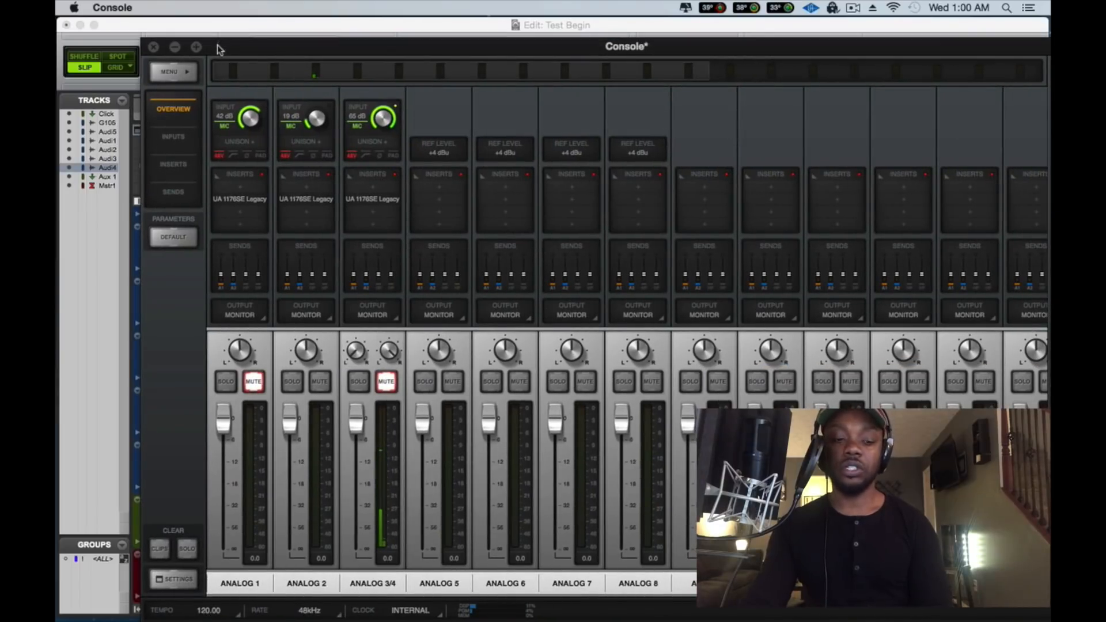
left_click(174, 49)
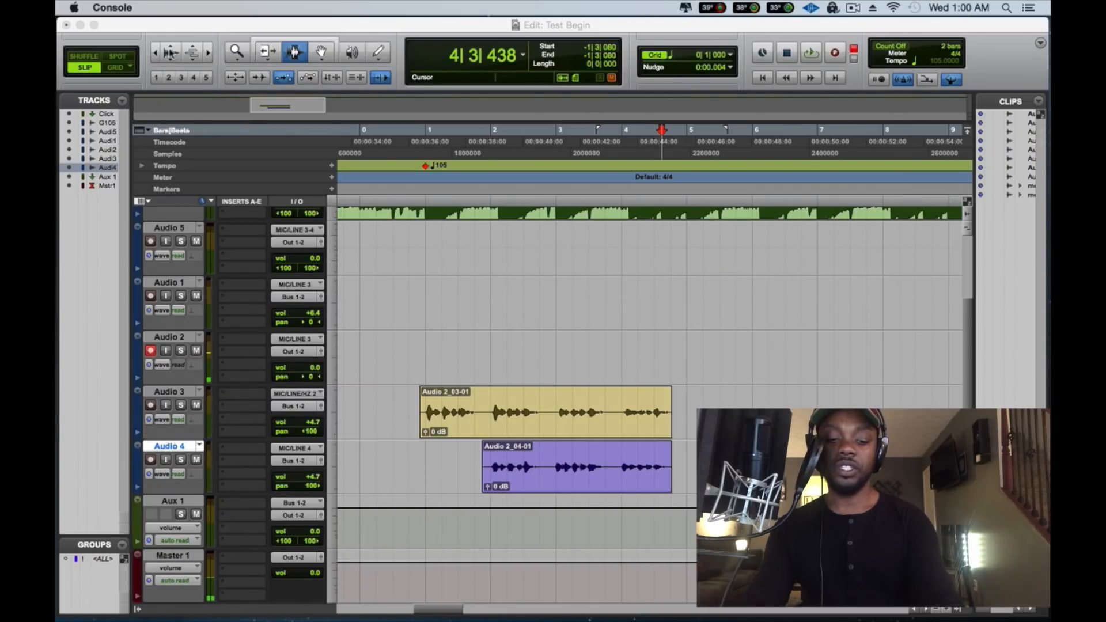
left_click(285, 372)
left_click_drag(285, 372, 297, 361)
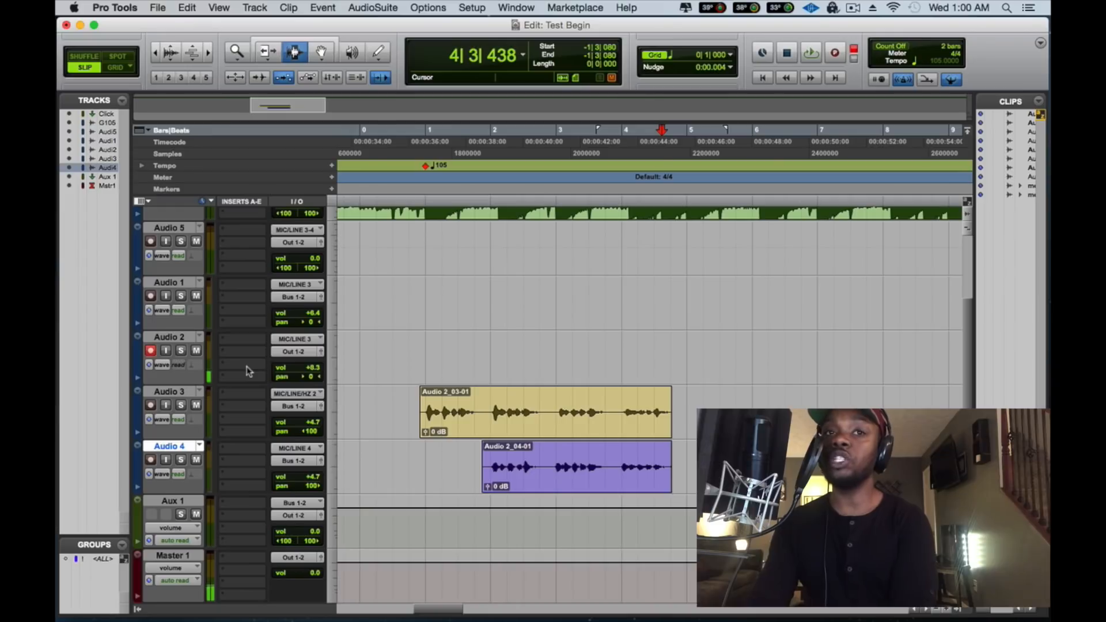
Set the volume of the Audio 2 track to +5.8 dB
left_click(303, 371)
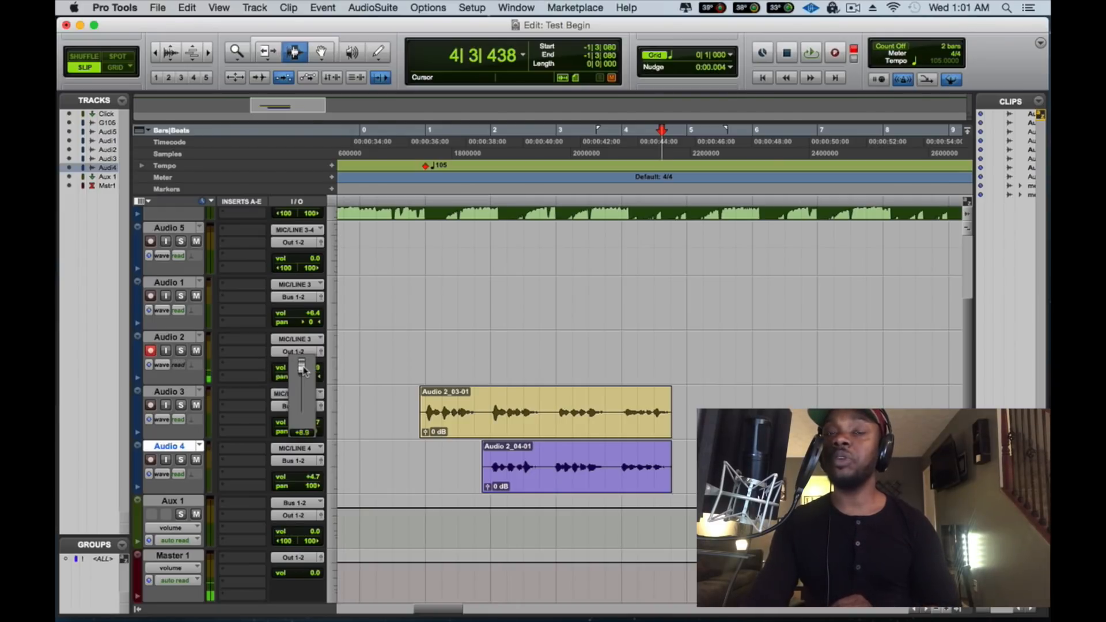
left_click_drag(304, 370, 305, 370)
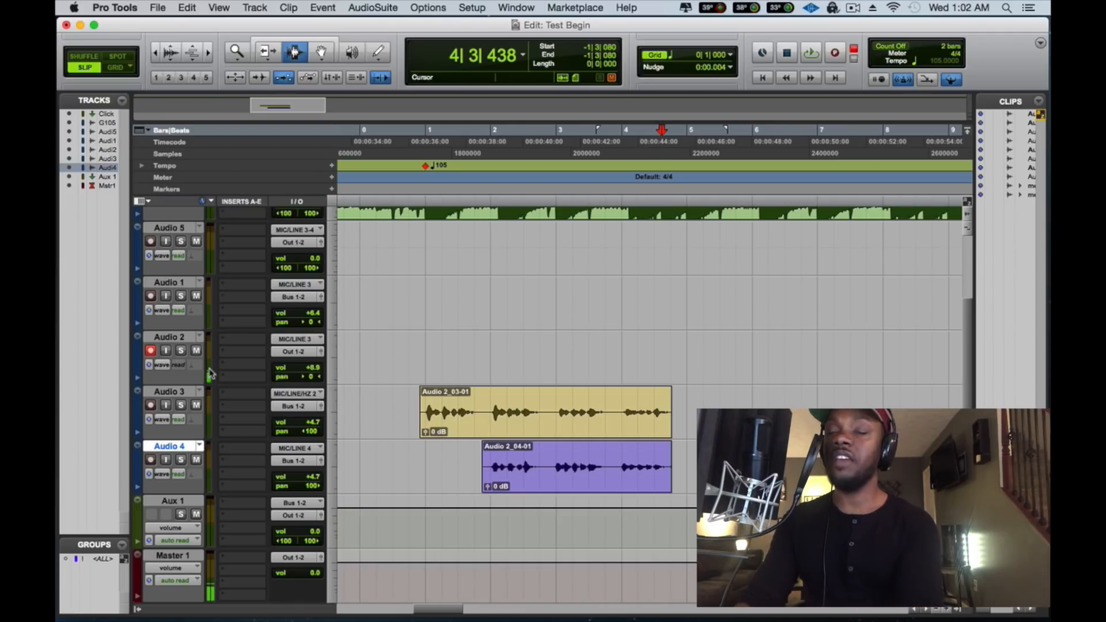
mouse_move(297, 372)
left_mouse_down()
mouse_move(304, 385)
mouse_move(308, 374)
left_mouse_up()
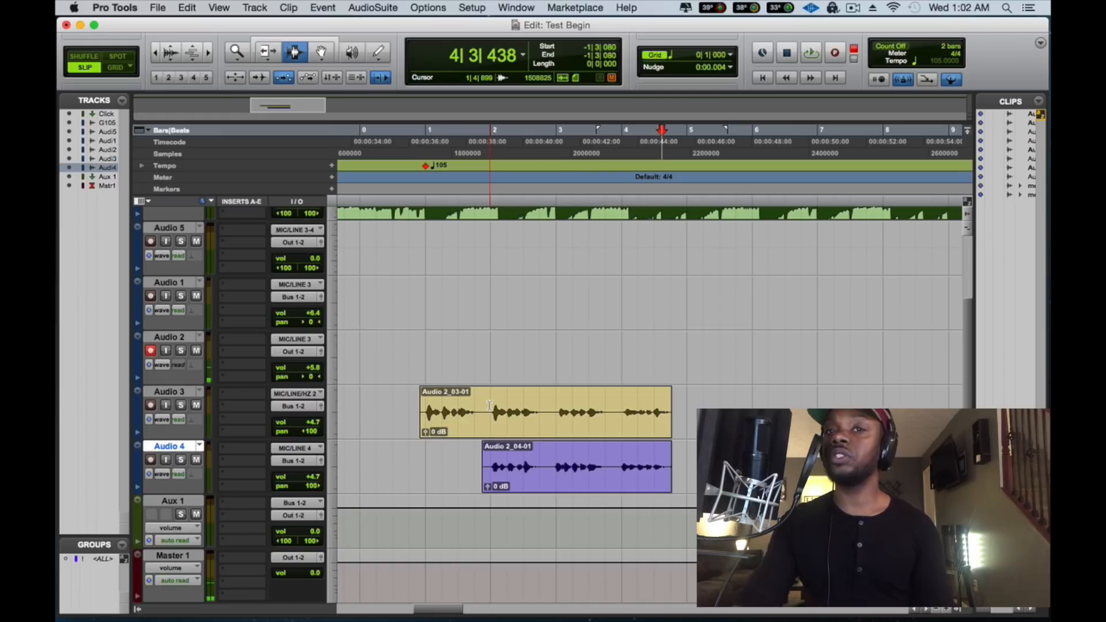
Select the Audio 3 and Audio 4 tracks together and move them directly below the beat track
key("super+bracketleft")
key("super+bracketleft")
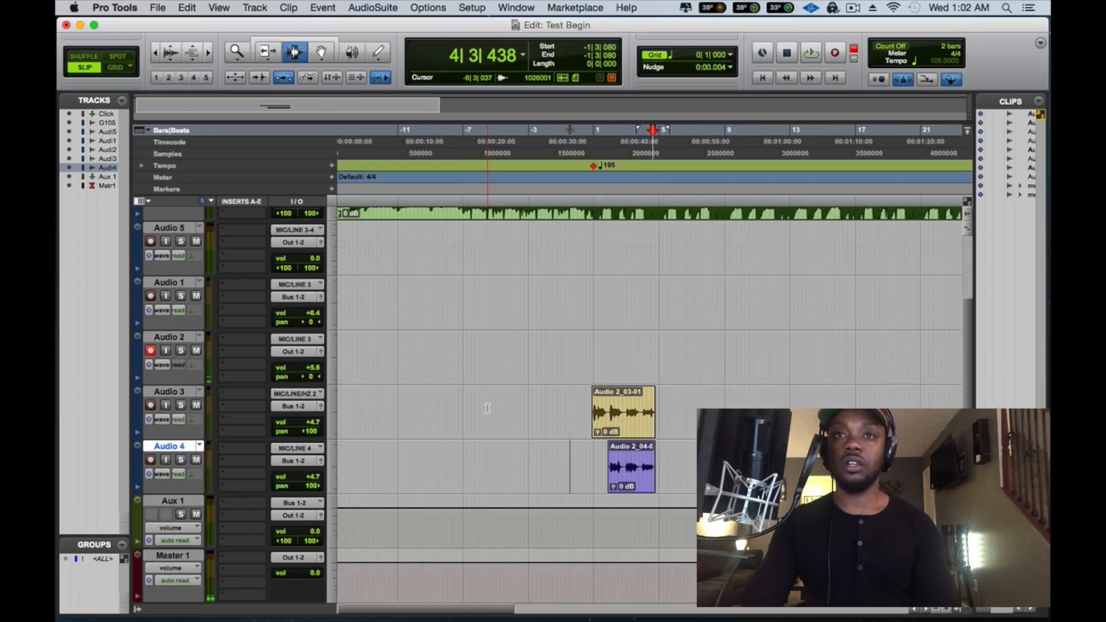
left_click(179, 393)
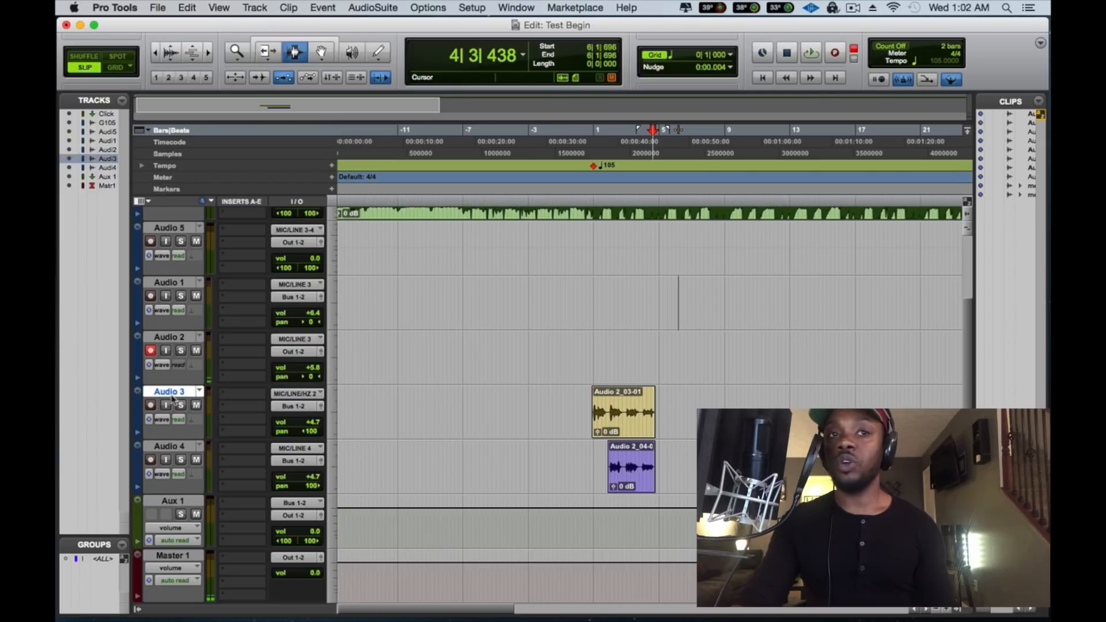
left_click(171, 448, "shift")
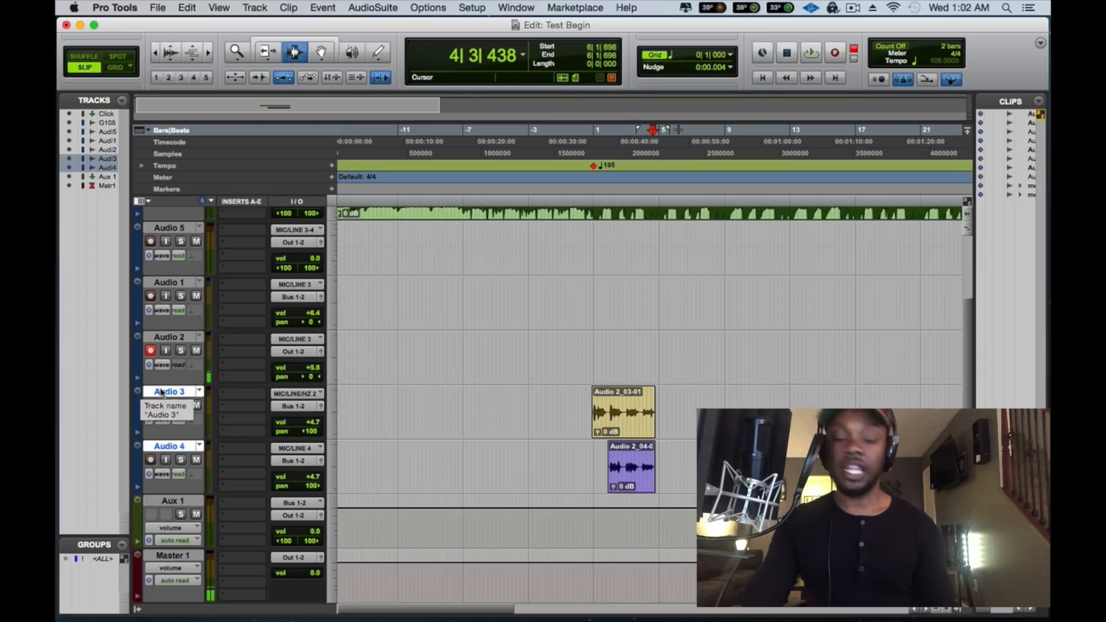
left_click_drag(162, 392, 213, 261)
scroll(520, 385, "up", 3)
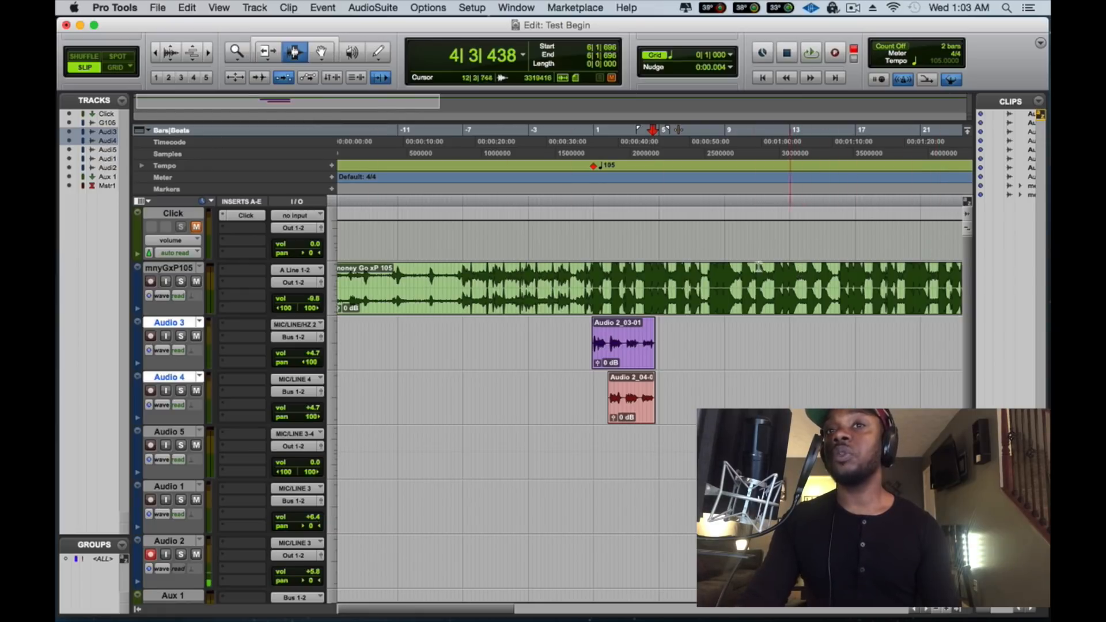
Toggle the edit mode between Grid and Slip, finishing in Slip mode
left_click(127, 70)
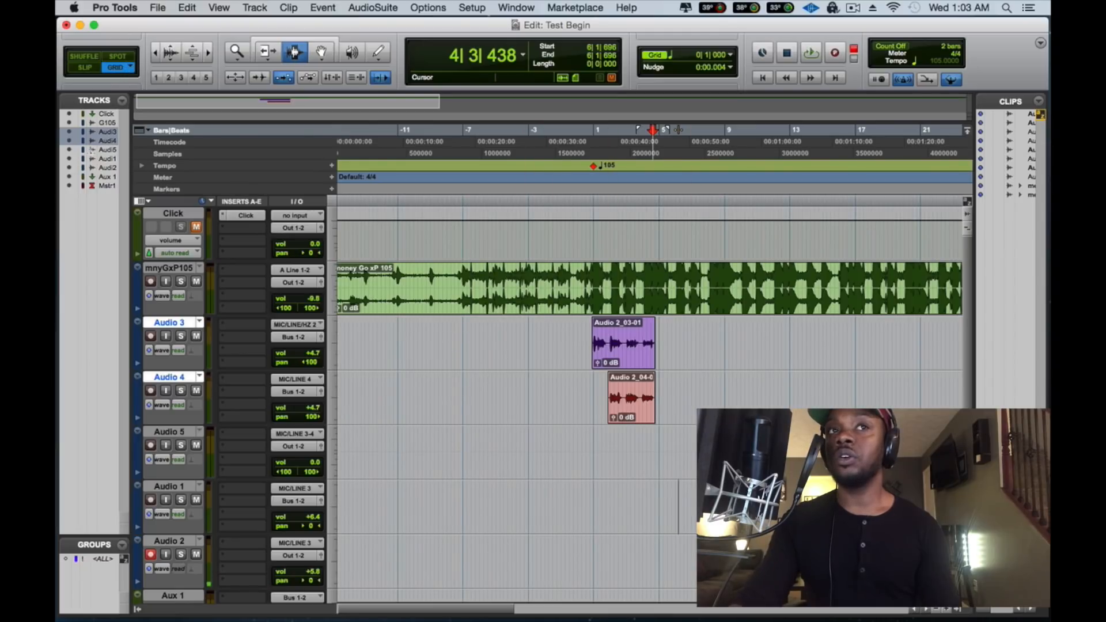
left_click(86, 68)
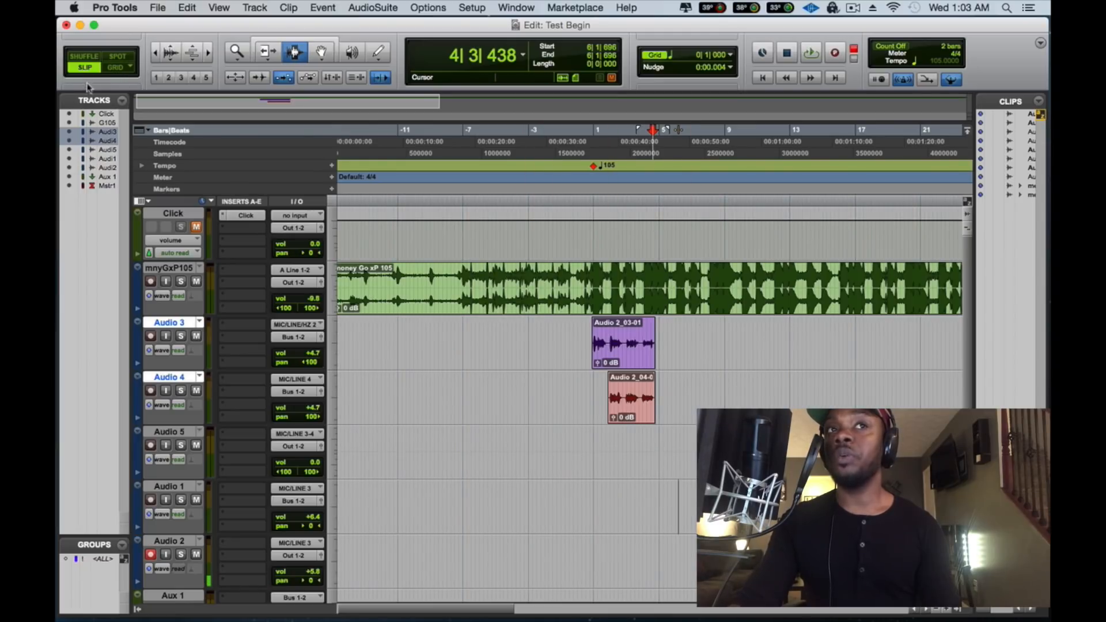
left_click(124, 71)
left_click(84, 68)
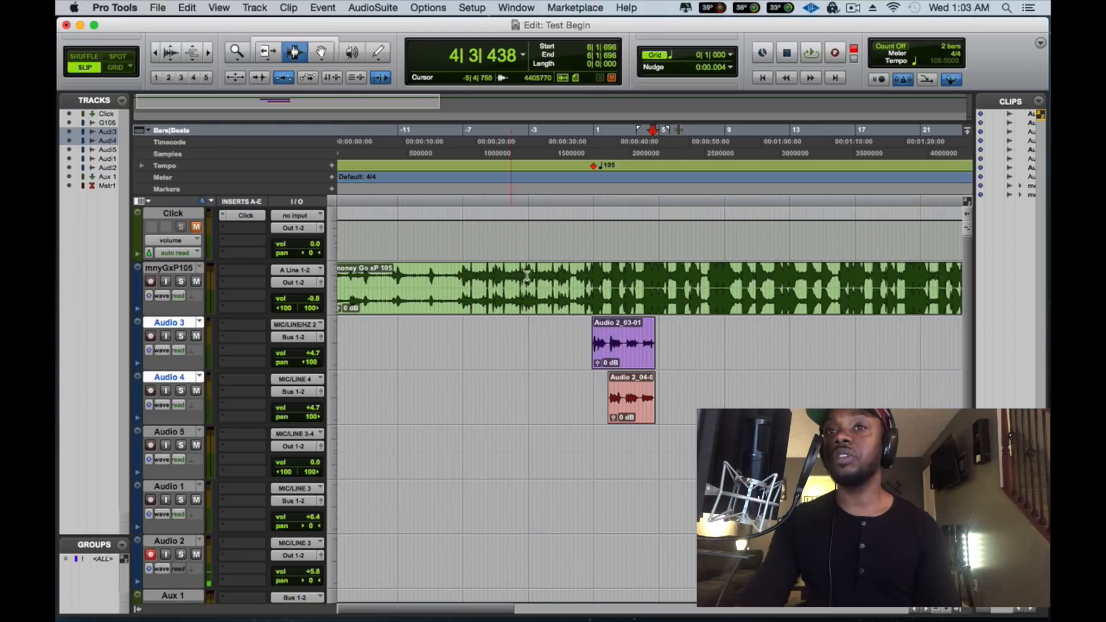
Shift the Audio 3 clip slightly earlier with the Grabber tool in Slip mode, and undo the move
left_click(321, 53)
left_click_drag(620, 346, 584, 347)
key("super+z")
key("super+z")
key("super+z")
key("super+z")
key("super+z")
key("super+z")
key("super+z")
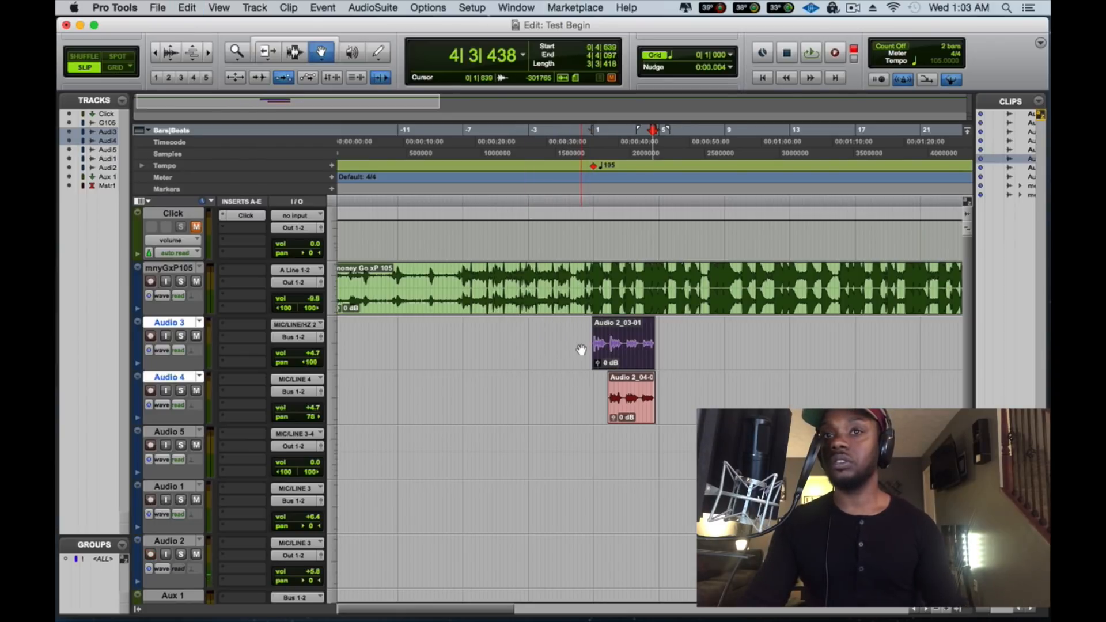
Switch the edit mode to Grid and set the grid value to 1 bar
left_click(117, 68)
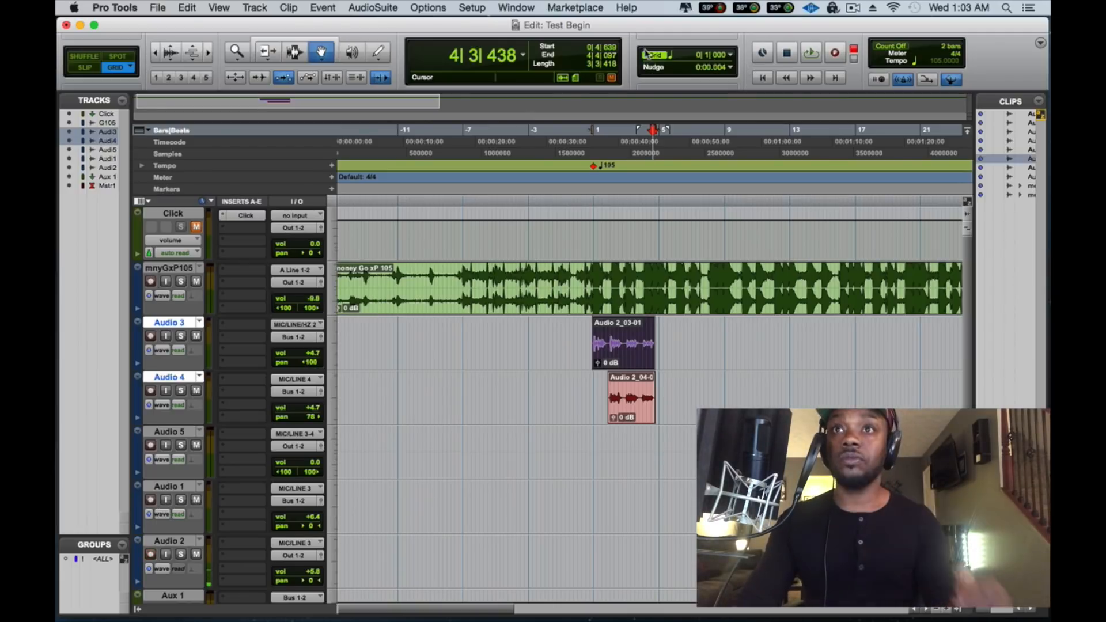
left_click(730, 55)
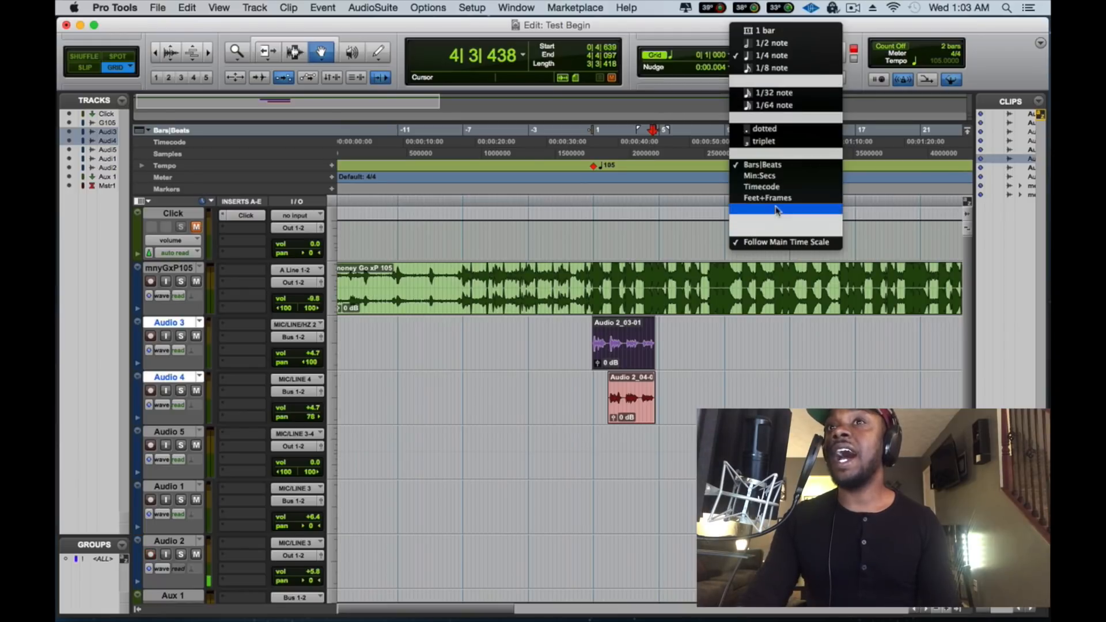
left_click(777, 168)
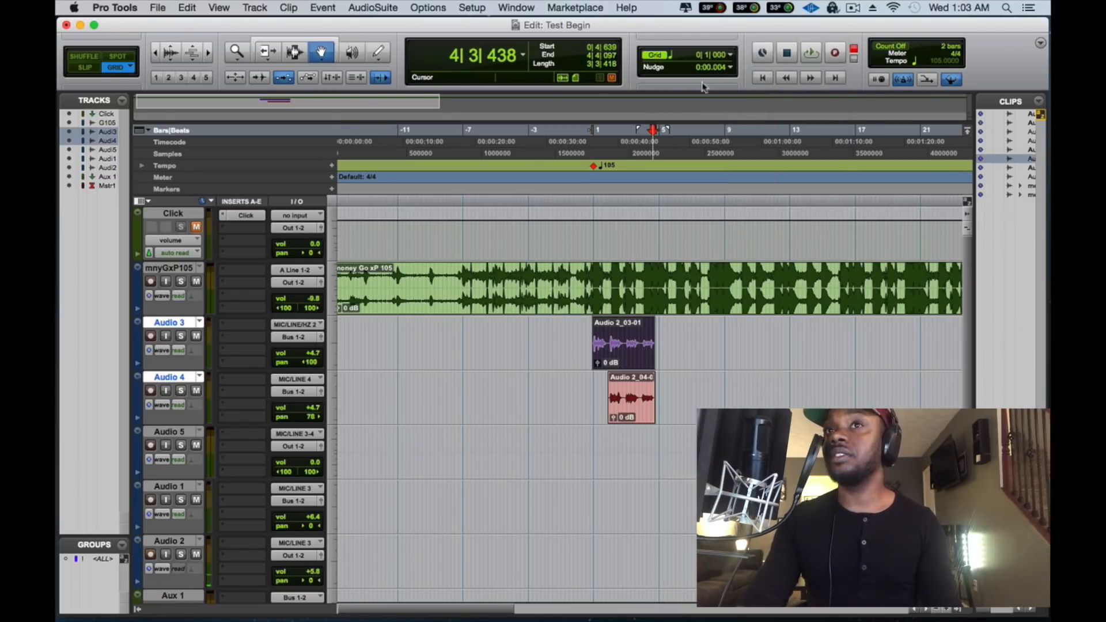
left_click(714, 57)
left_click(738, 36)
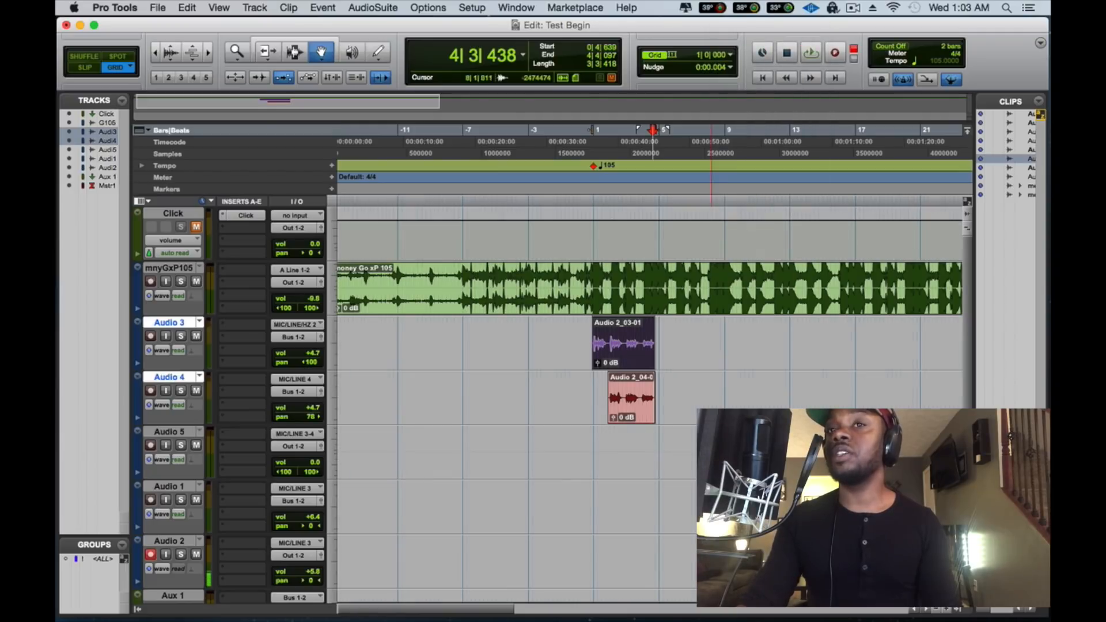
Select bars 1 to 5 across Audio 3 and Audio 4 with the Smart Tool and copy the clips
key("Escape")
key("Escape")
key("Escape")
key("Escape")
key("Escape")
key("Escape")
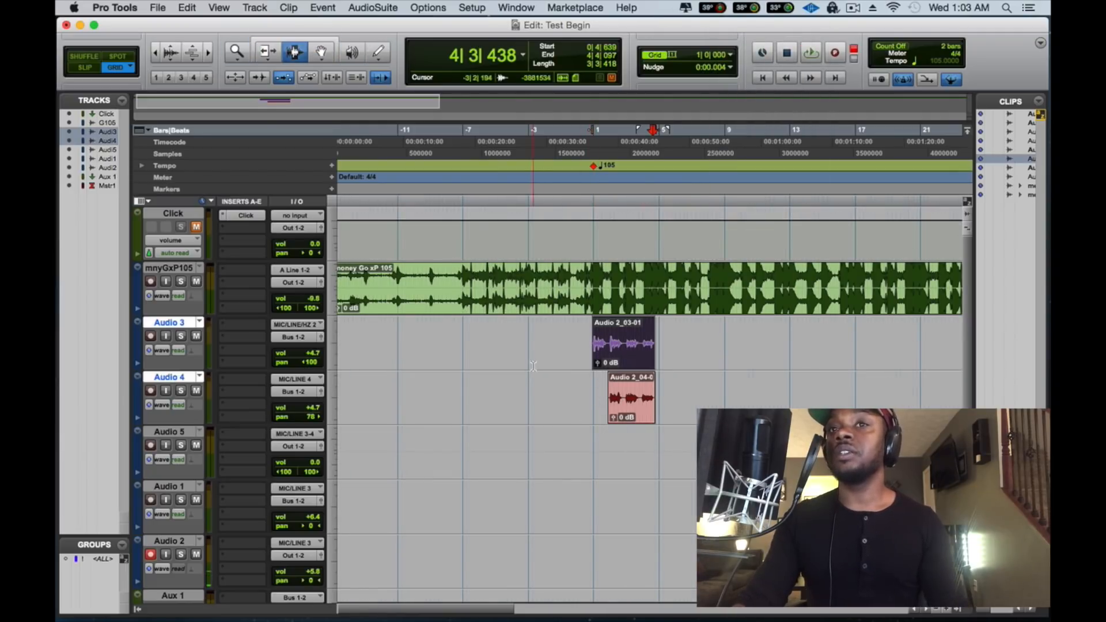
left_click(586, 345)
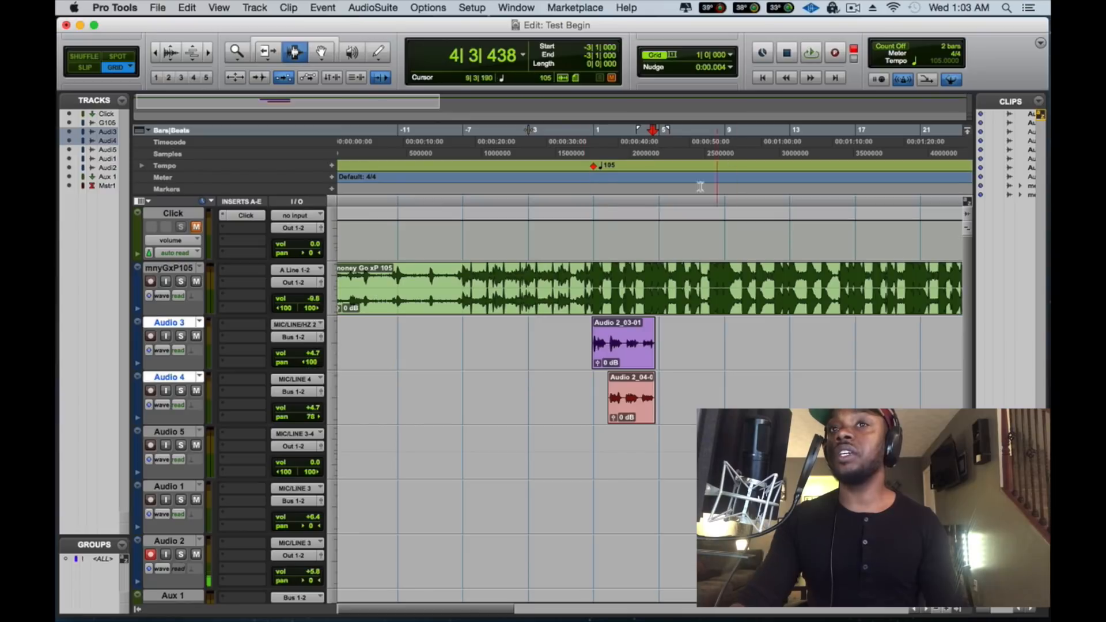
left_click_drag(594, 344, 660, 410)
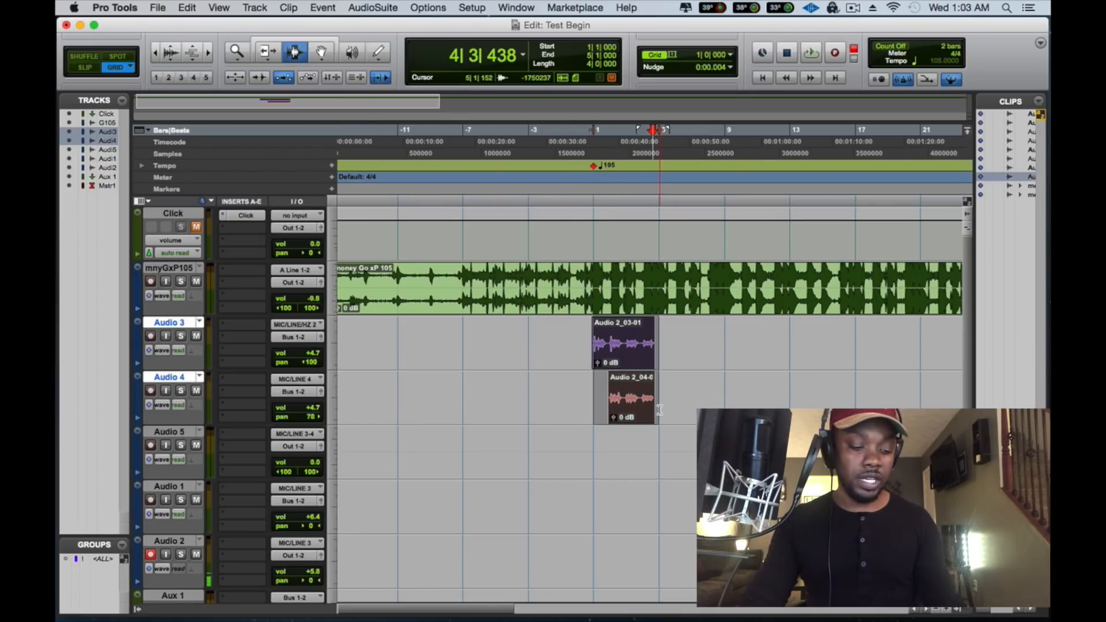
key("super+c")
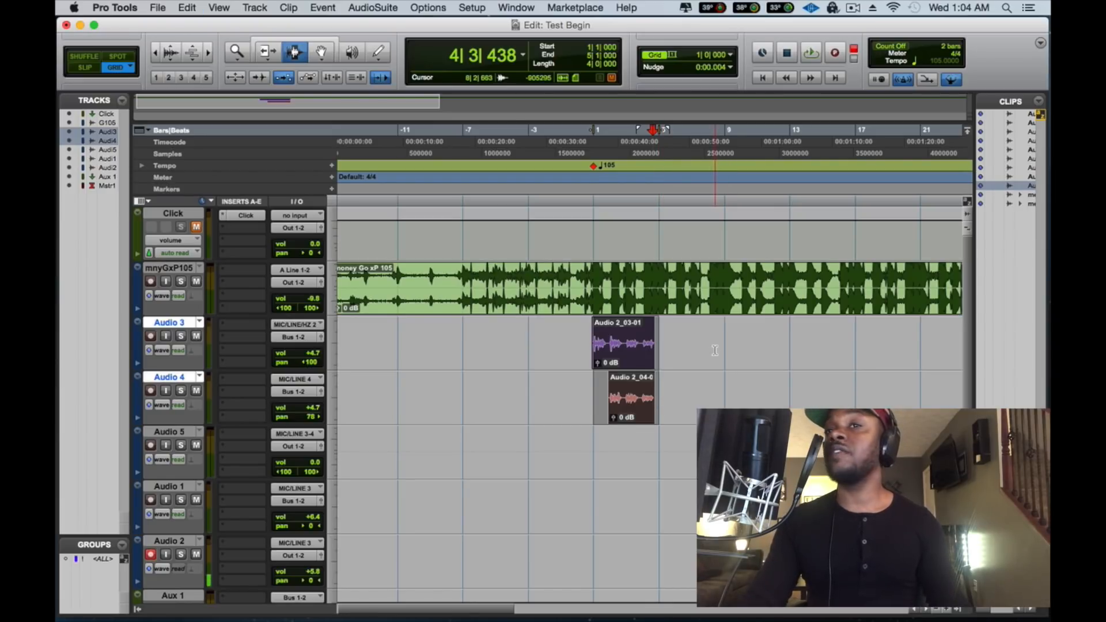
Paste the copied vocal clips at bar 9 on Audio 3 and Audio 4, and delete the pasted copies
left_click_drag(720, 345, 739, 395)
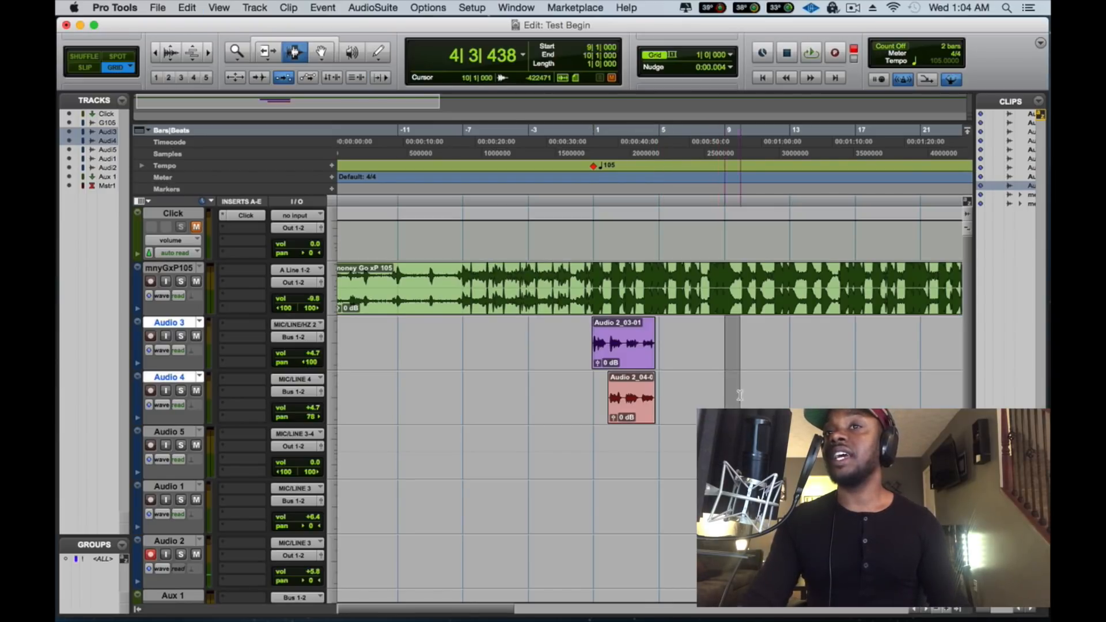
mouse_move(726, 348)
left_mouse_down()
mouse_move(737, 392)
mouse_move(778, 407)
left_mouse_up()
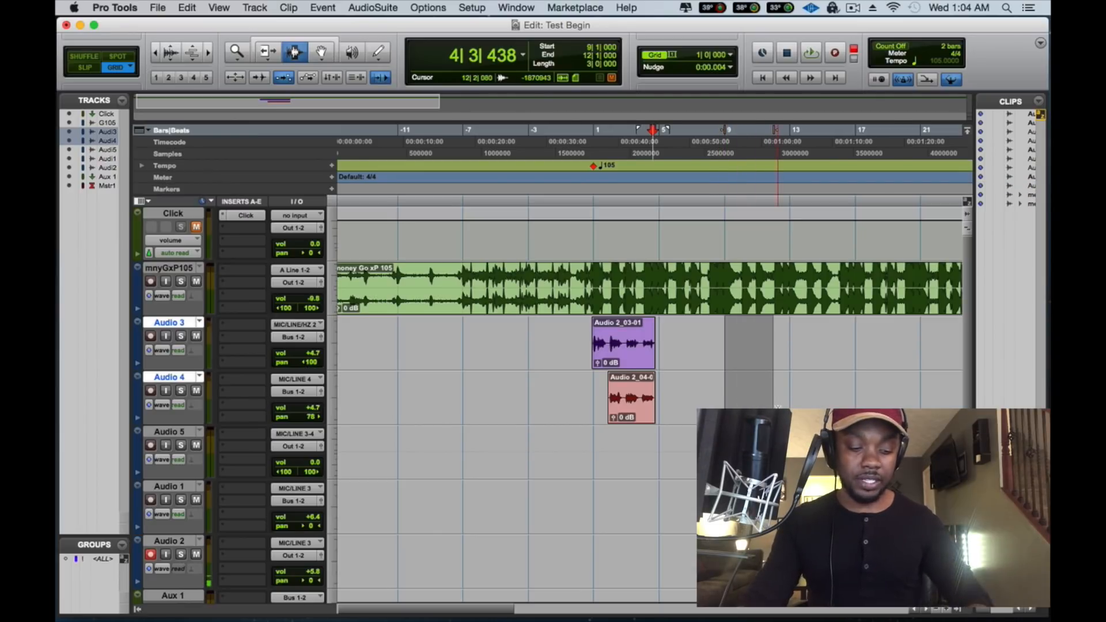
key("super+v")
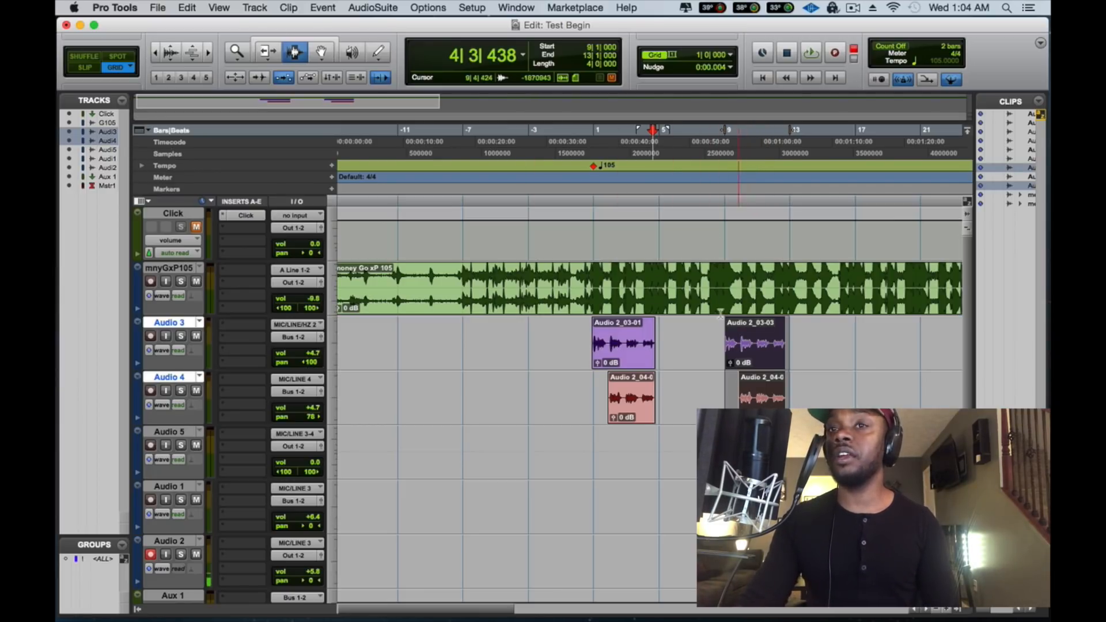
left_click_drag(676, 346, 806, 398)
key("Delete")
Duplicate bars 1 to 5 of Audio 3 and Audio 4 and move the duplicated clips to start at bar 9
left_click_drag(587, 333, 659, 398)
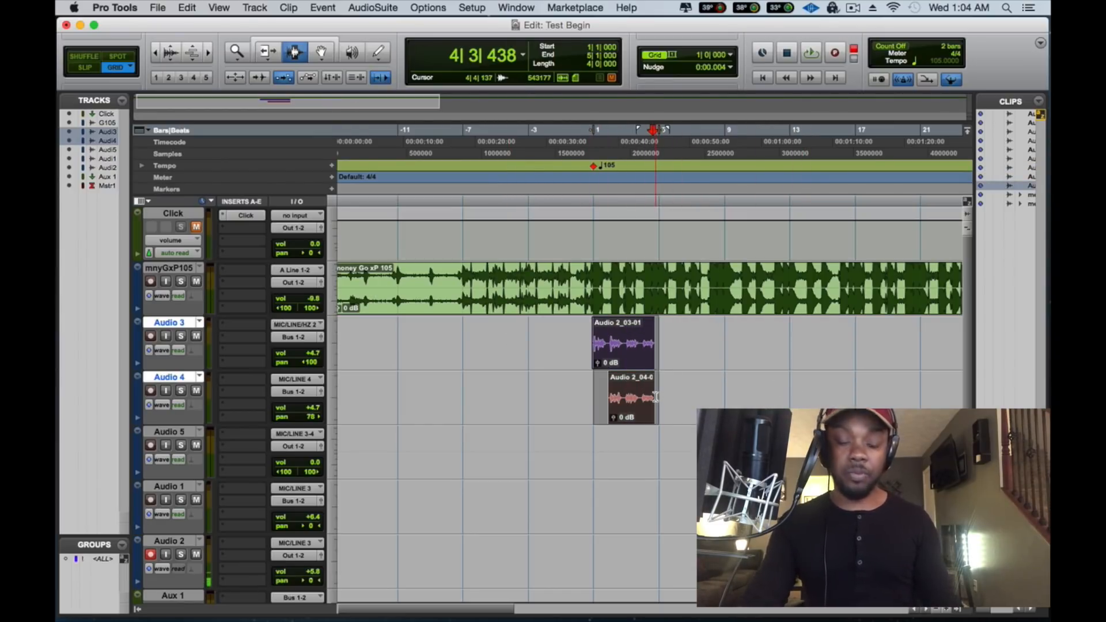
key("super+d")
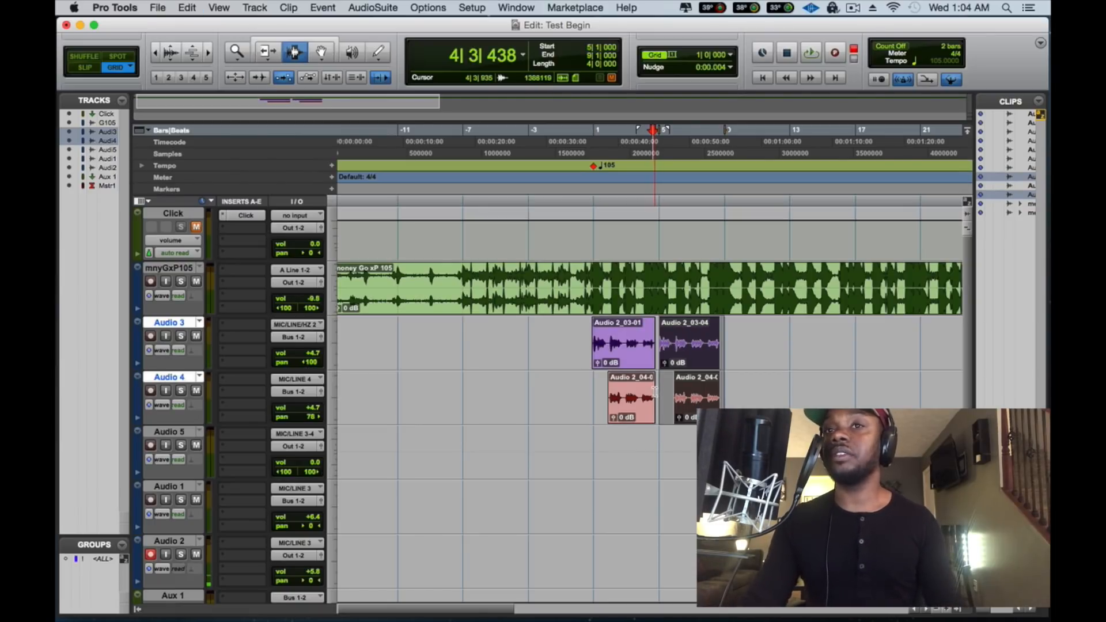
key("F8")
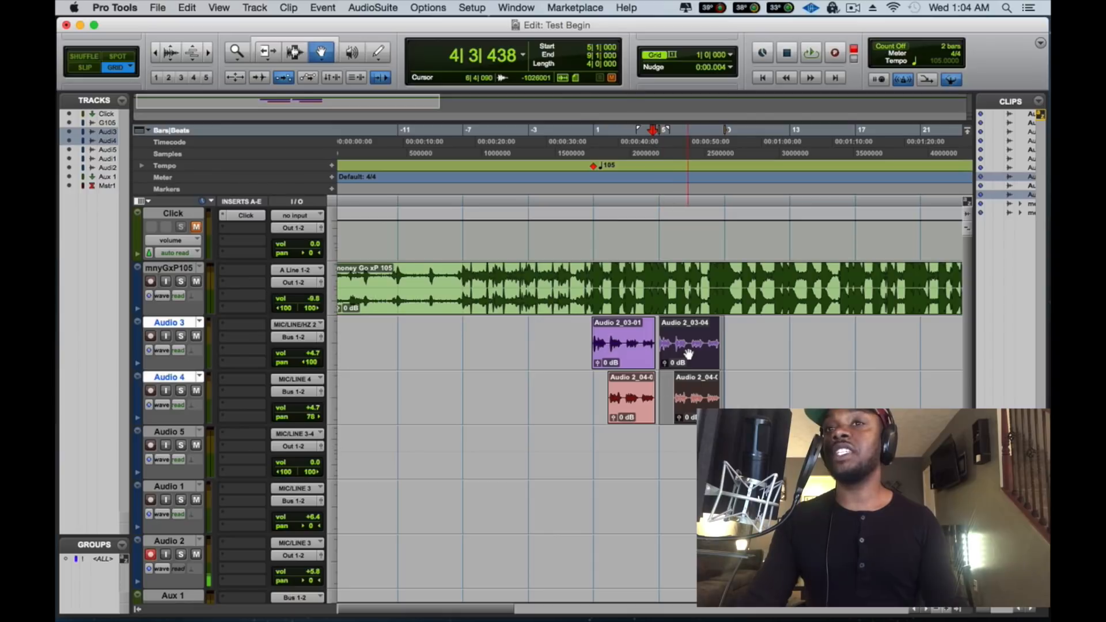
left_click_drag(690, 355, 760, 358)
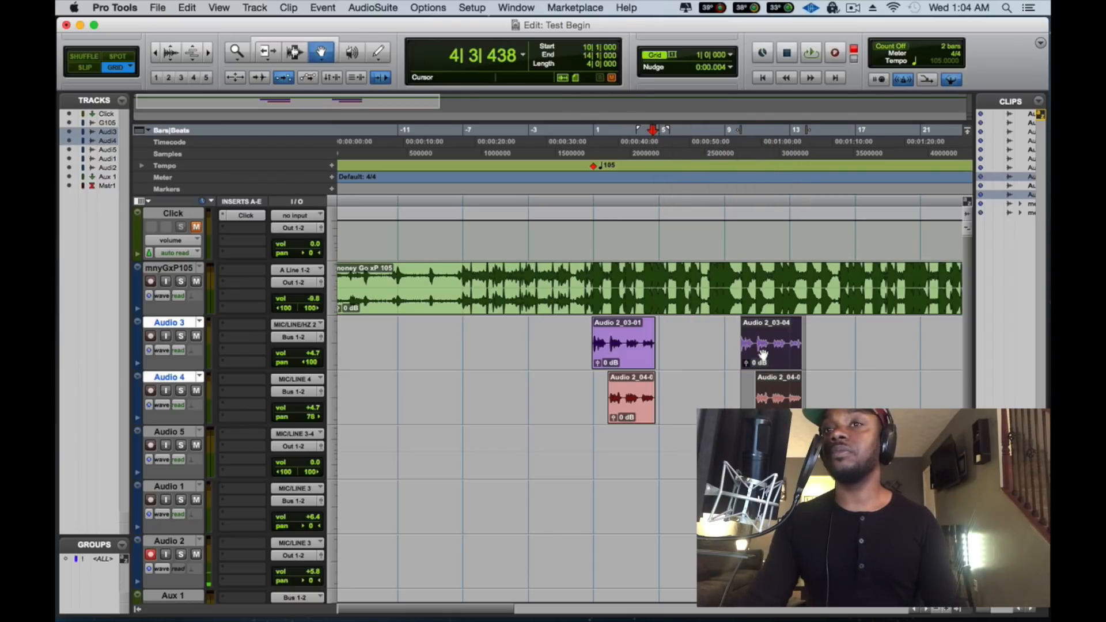
key("super+d")
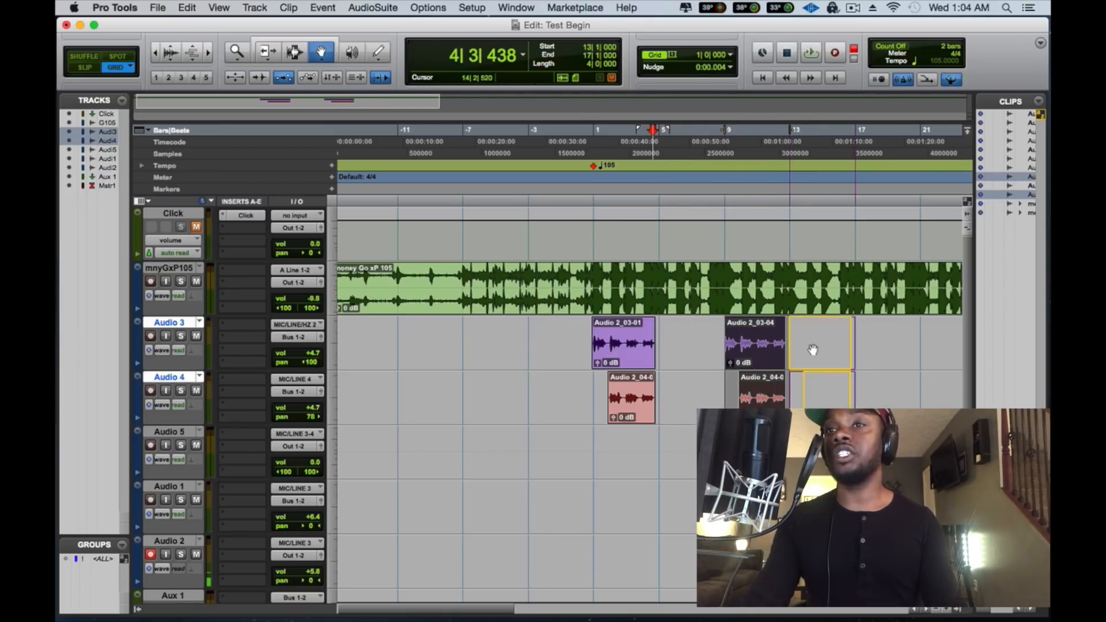
left_click_drag(813, 350, 747, 367)
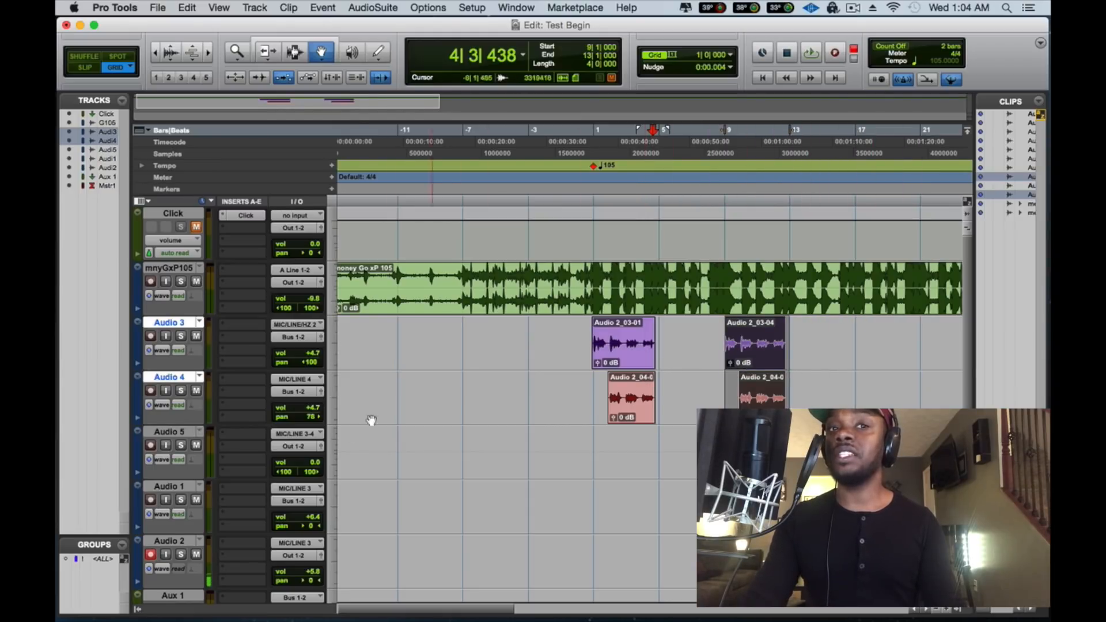
Record a vocal take on Audio 2 from bar 4 and stop near the end of bar 7
left_click(643, 141)
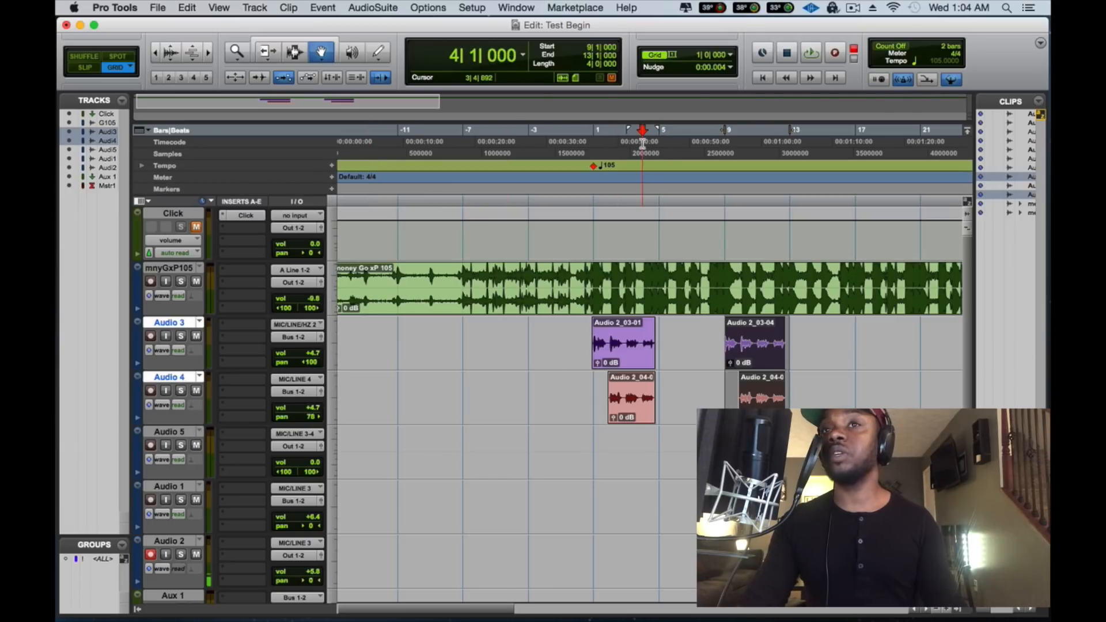
key("super+space")
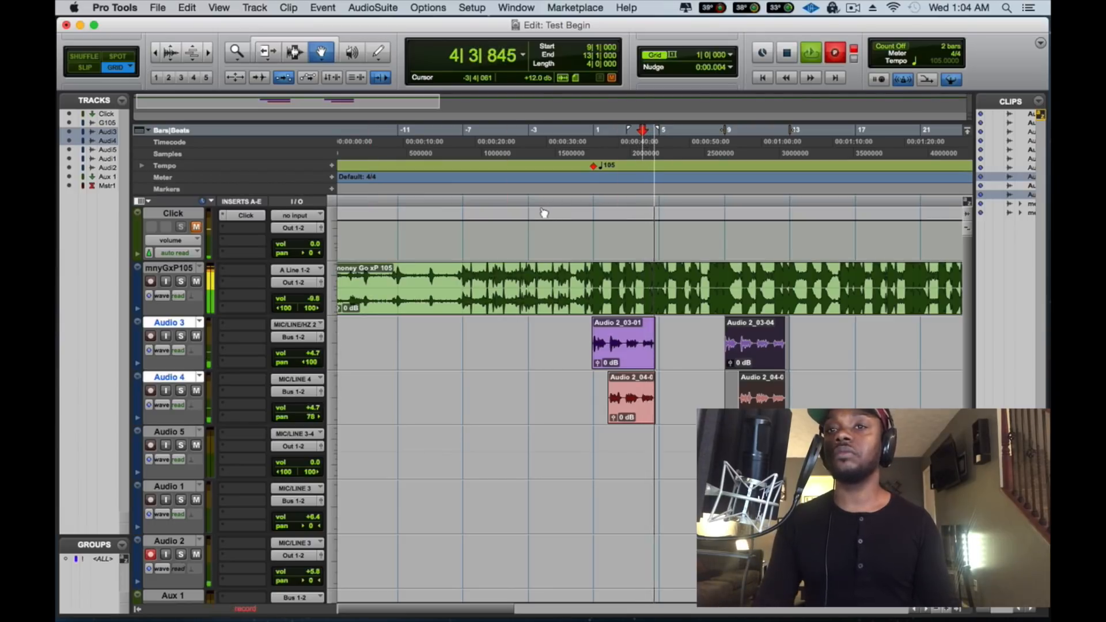
scroll(599, 323, "down", 3)
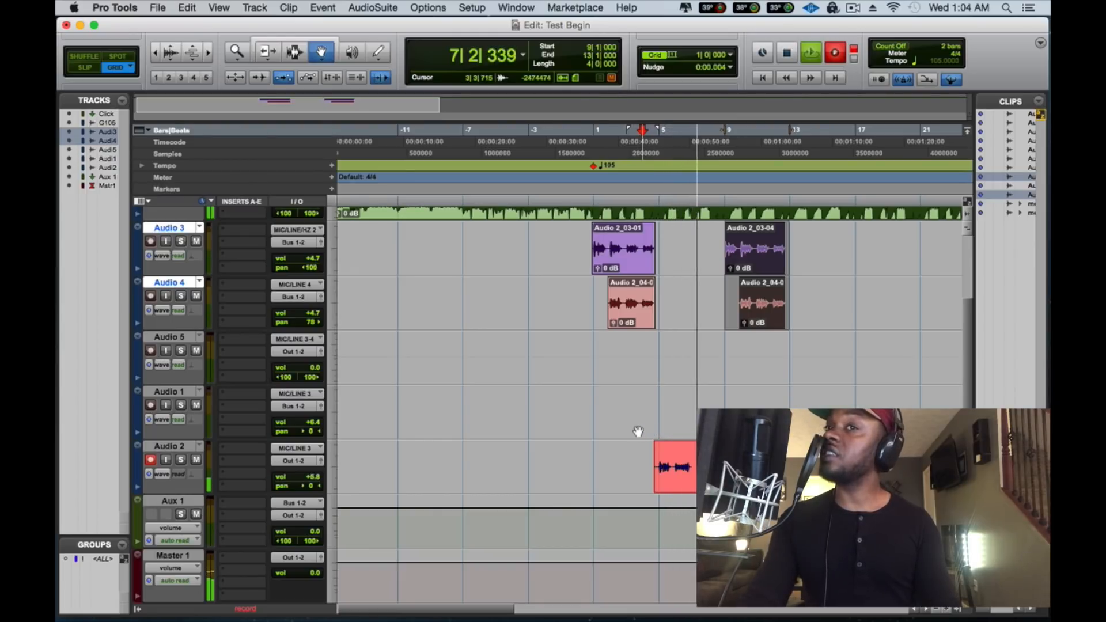
key("space")
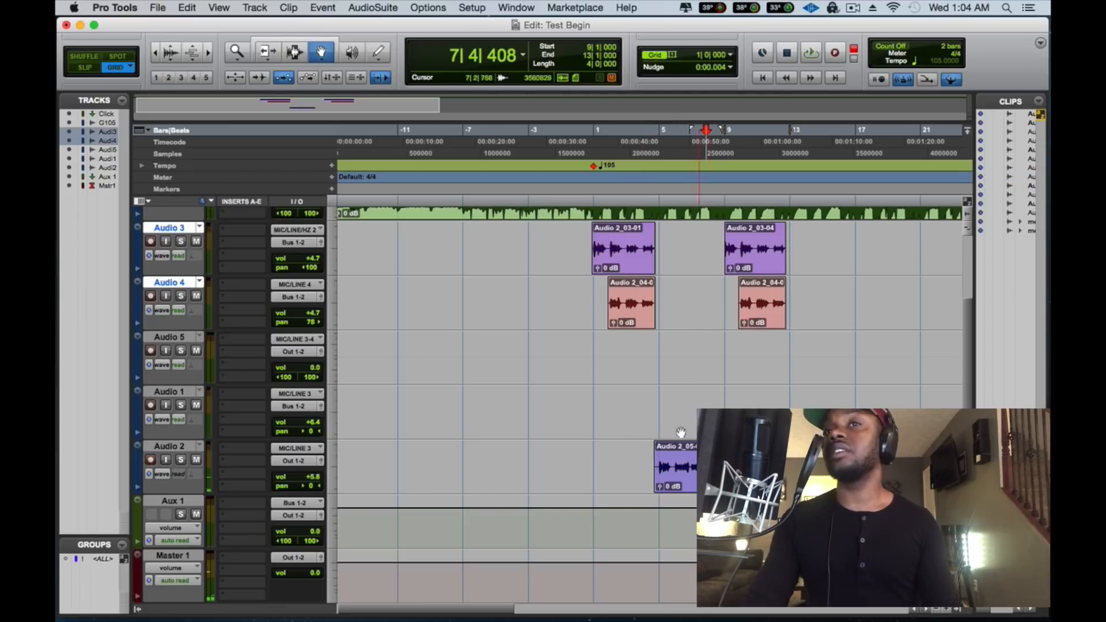
Select bars 5 to 9 of the new Audio 2 take with the Smart Tool and try a paste at bar 13
key("Escape")
key("Escape")
key("Escape")
key("Escape")
key("Escape")
key("Escape")
left_click_drag(661, 468, 757, 468)
left_click_drag(726, 468, 662, 468)
key("shift+r")
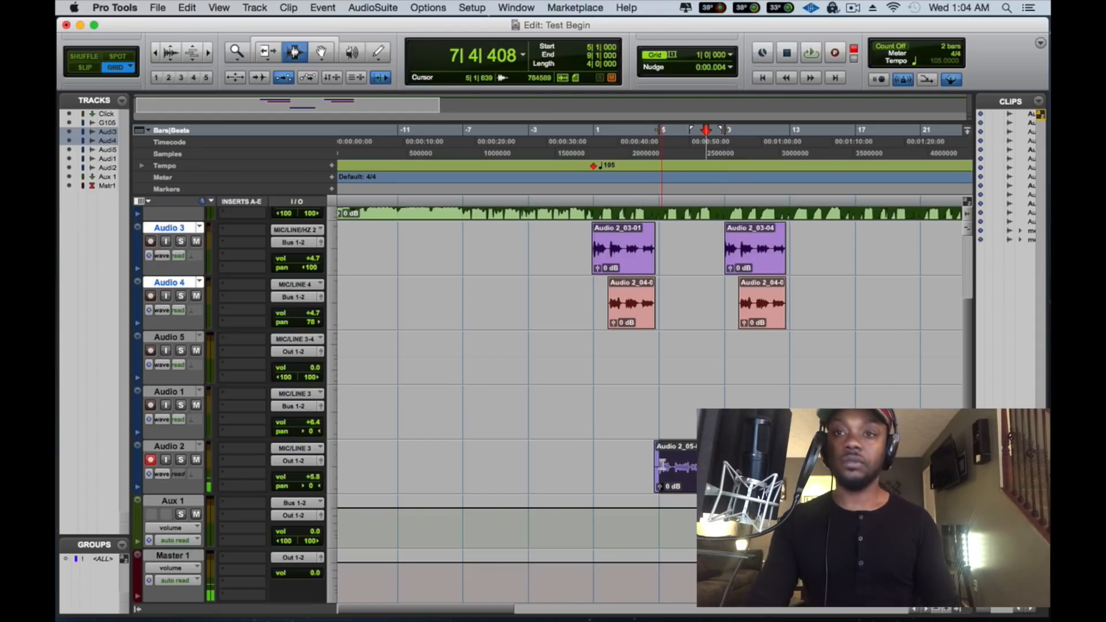
left_click(794, 466)
key("super+v")
left_click(729, 466)
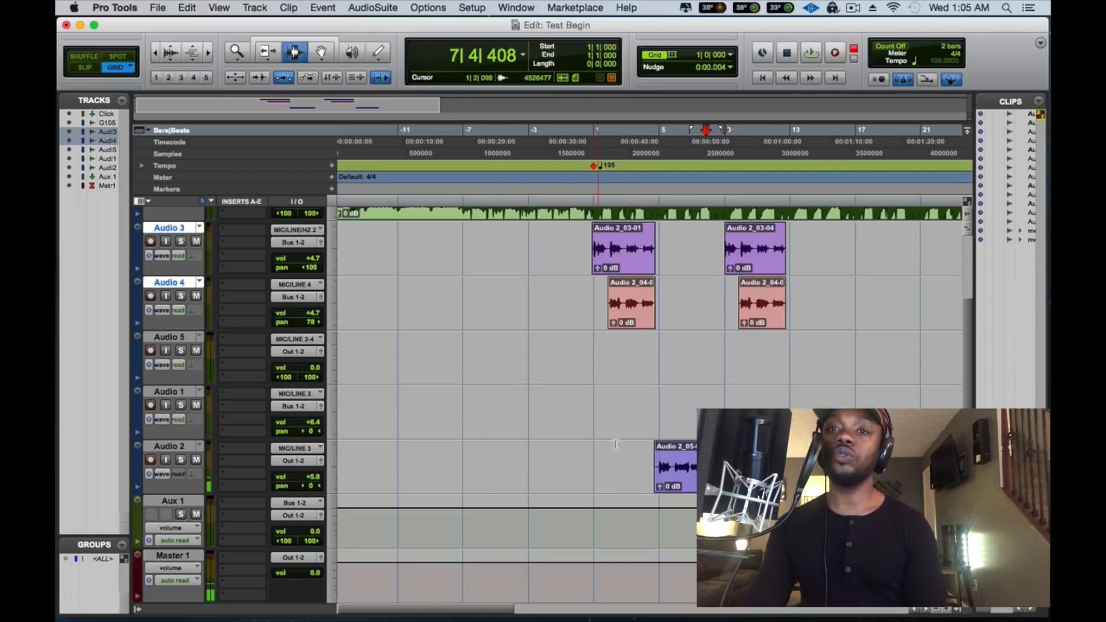
Select the whole range around the new take on Audio 2 and delete it
left_click_drag(593, 467, 543, 459)
left_click(906, 467)
left_click_drag(546, 461, 901, 467)
key("Delete")
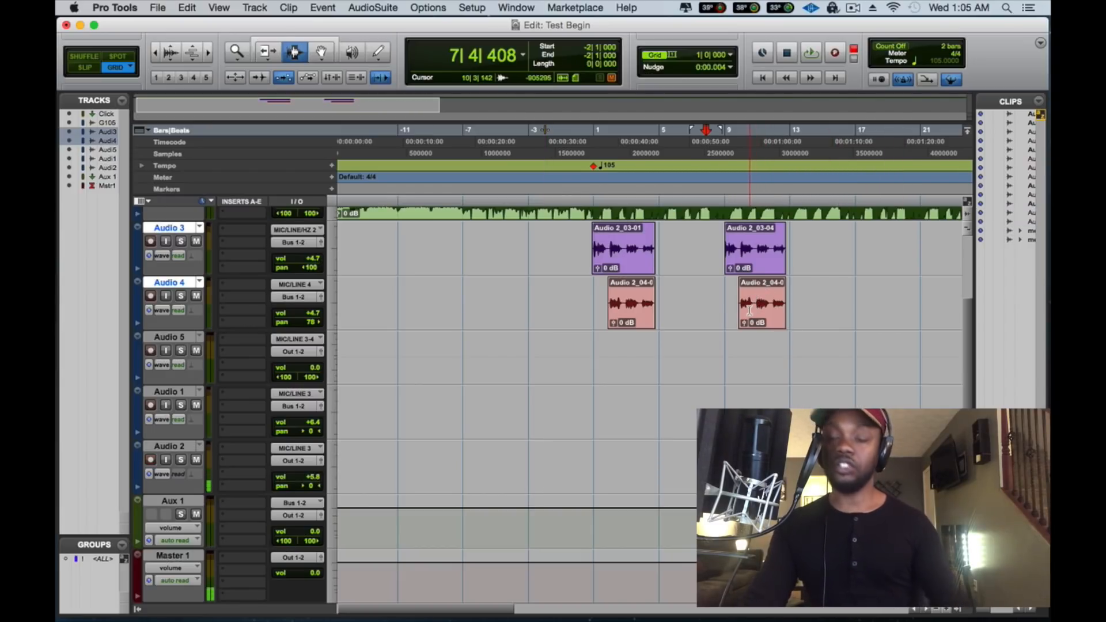
Toggle the deletion of the Audio 2 take back and forth with Undo and Redo, ending with the take restored
key("super+z")
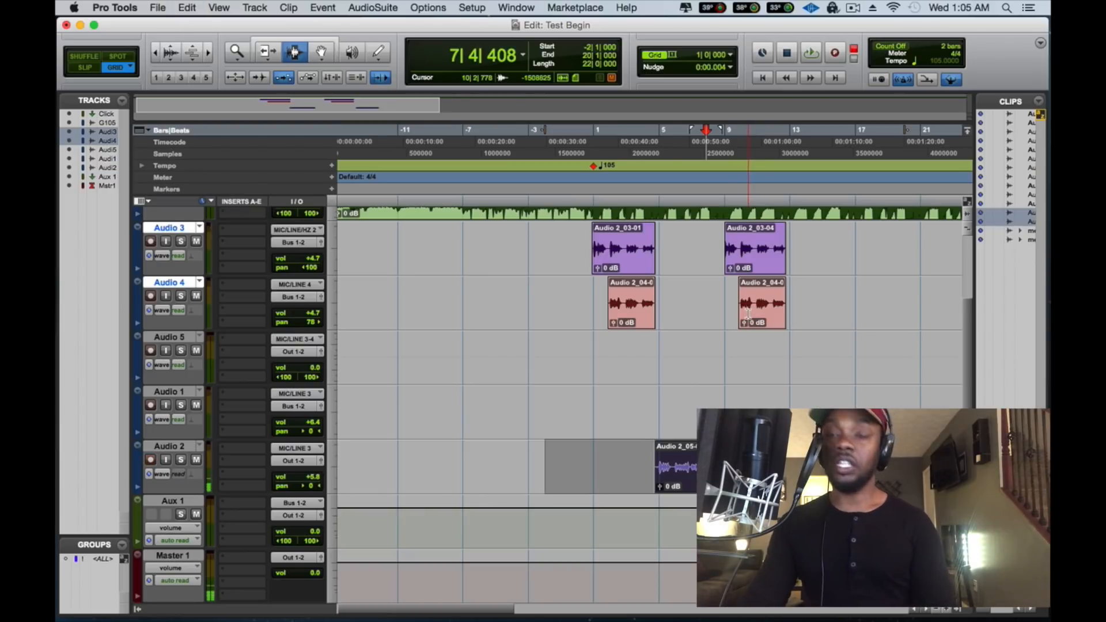
key("super+z")
key("super+shift+z")
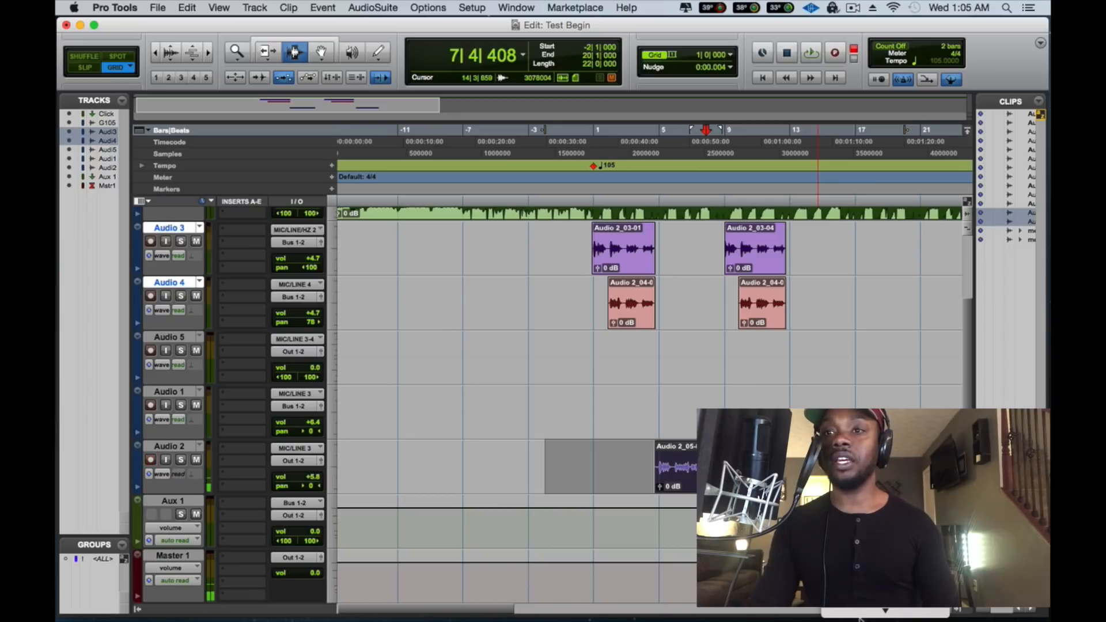
key("super+z")
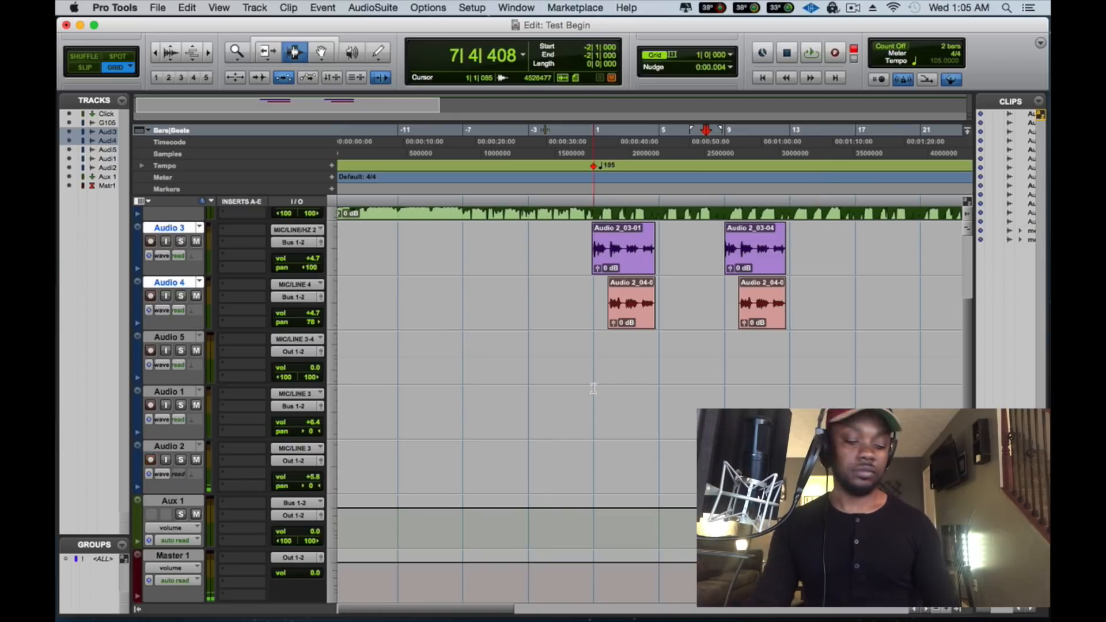
key("super+shift+z")
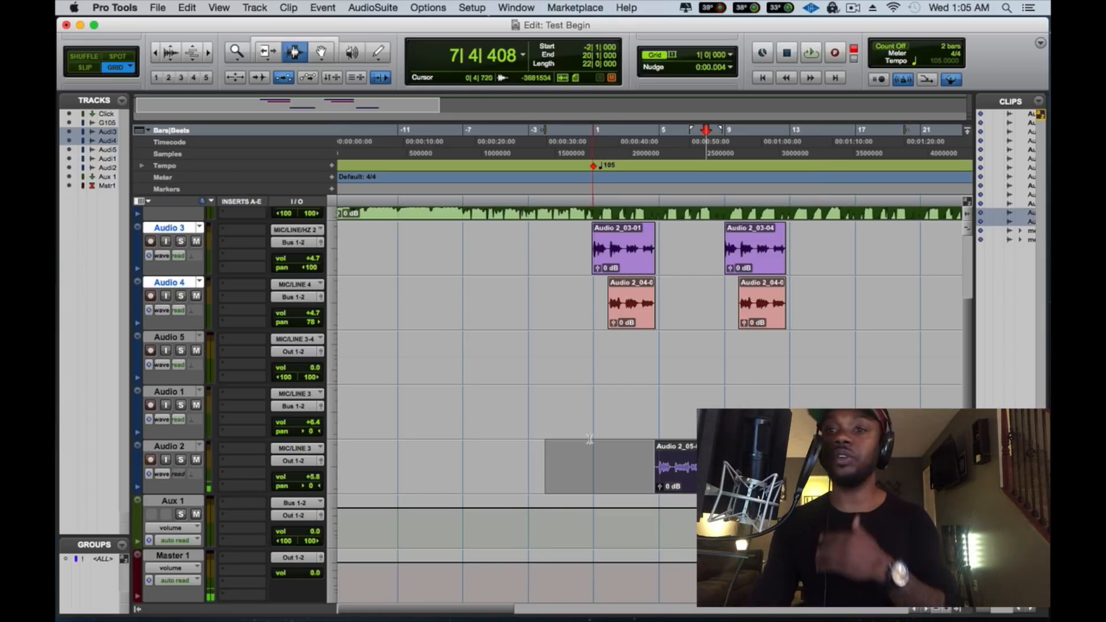
Select the range across the restored Audio 2 take starting at bar 1 and delete it
left_click_drag(591, 438, 930, 468)
key("Delete")
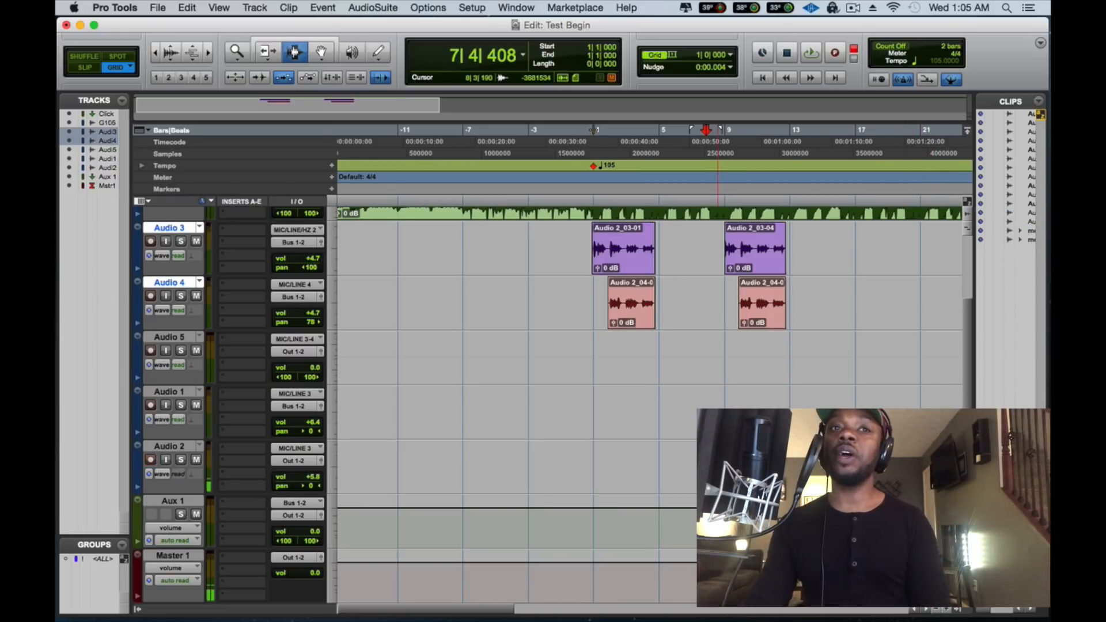
scroll(694, 335, "up", 3)
scroll(679, 342, "down", 3)
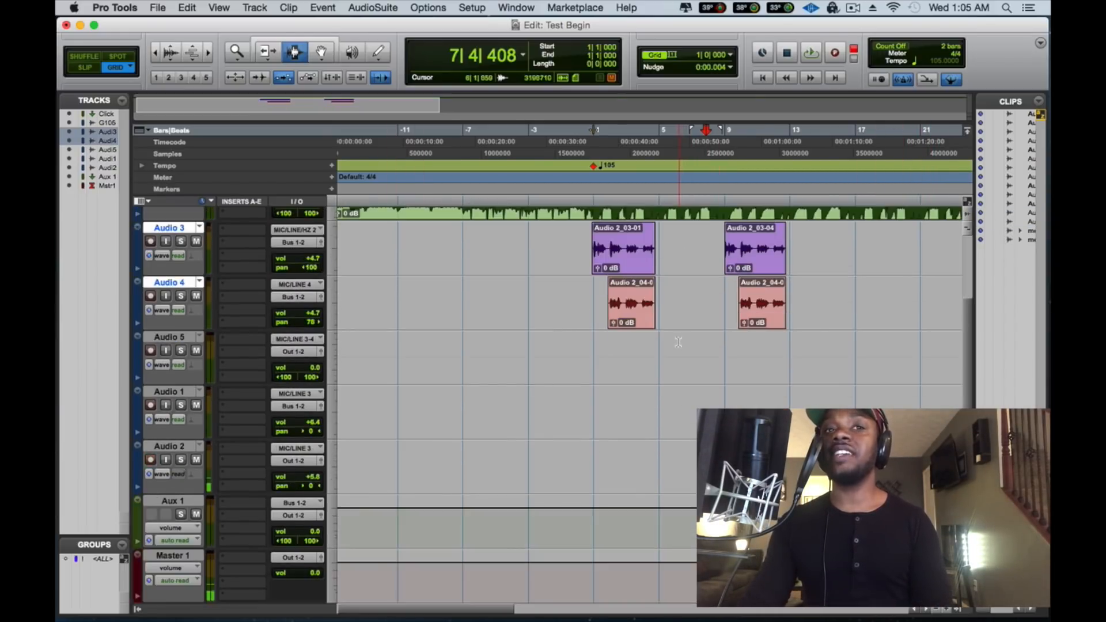
scroll(679, 343, "up", 3)
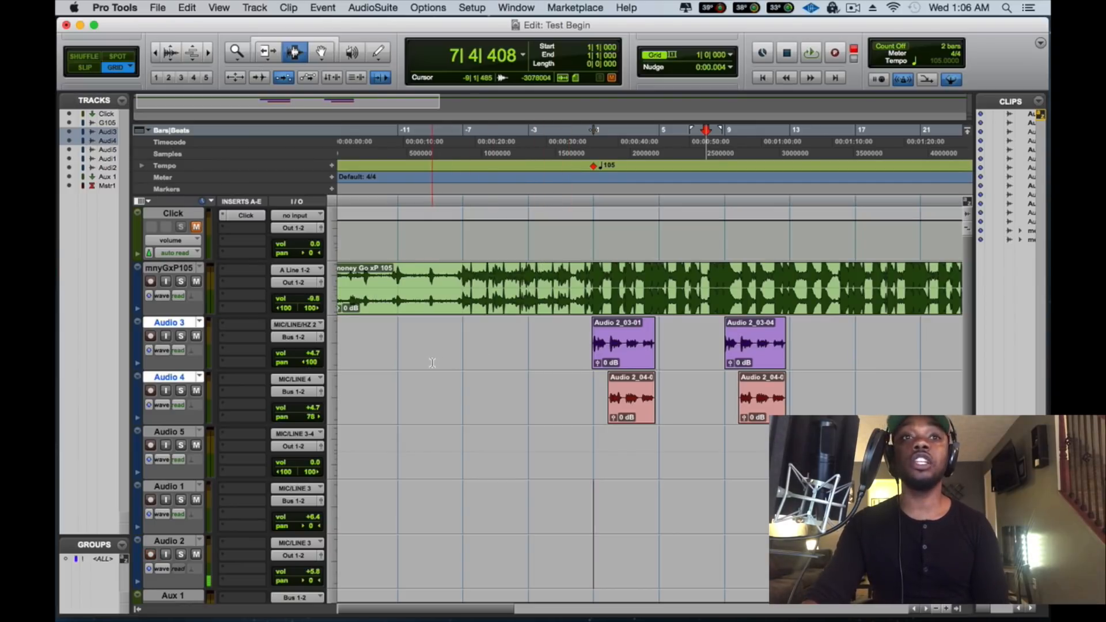
scroll(433, 362, "down", 3)
scroll(431, 362, "up", 1)
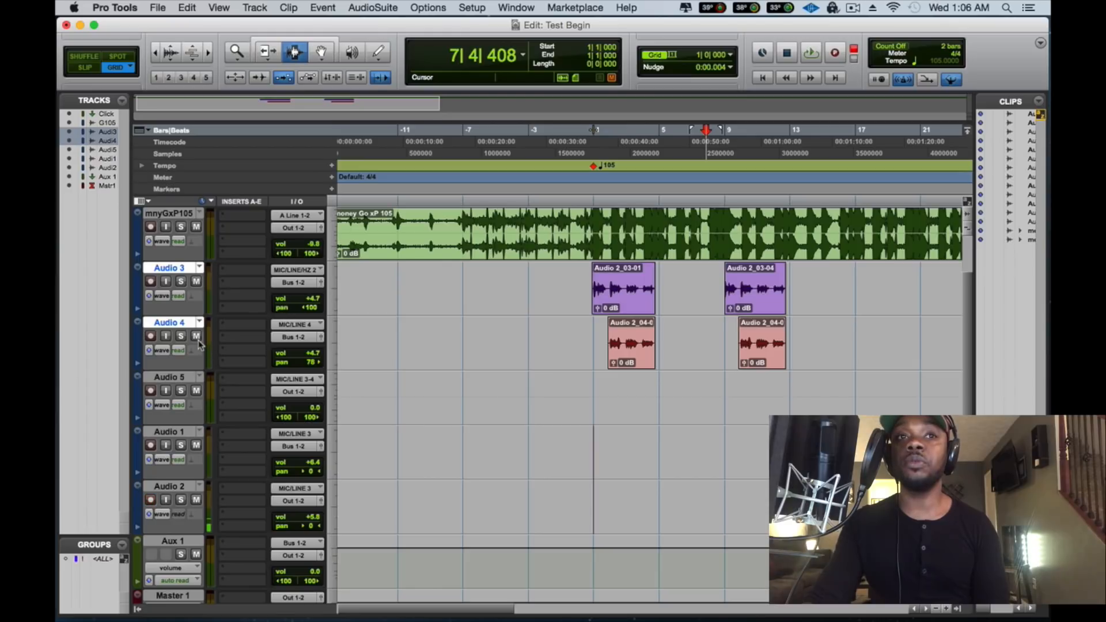
left_click(244, 271)
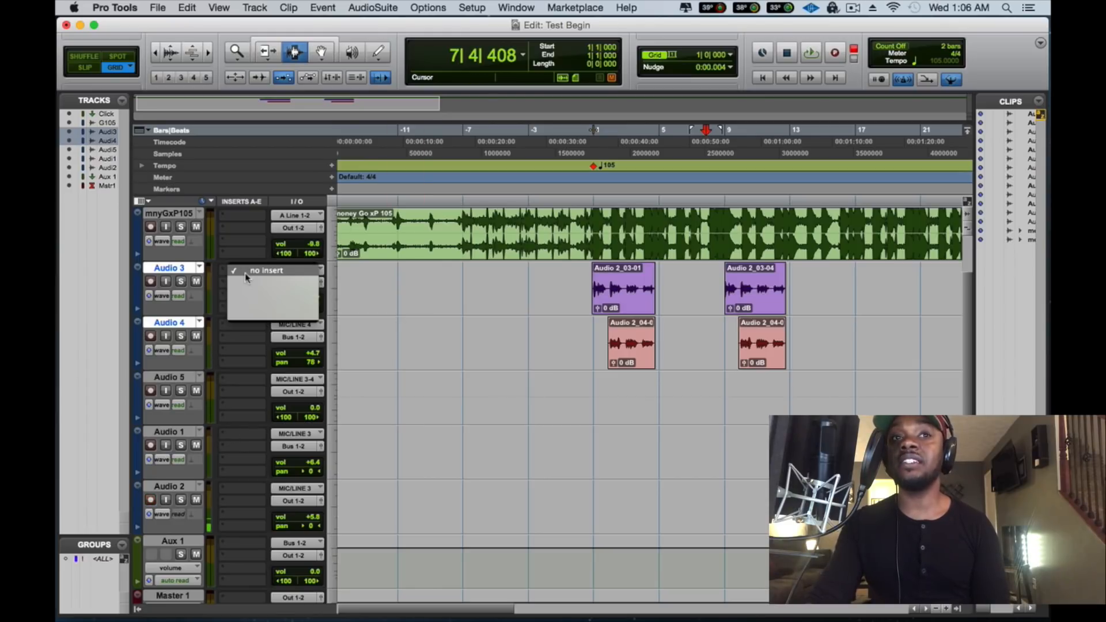
left_click(381, 358)
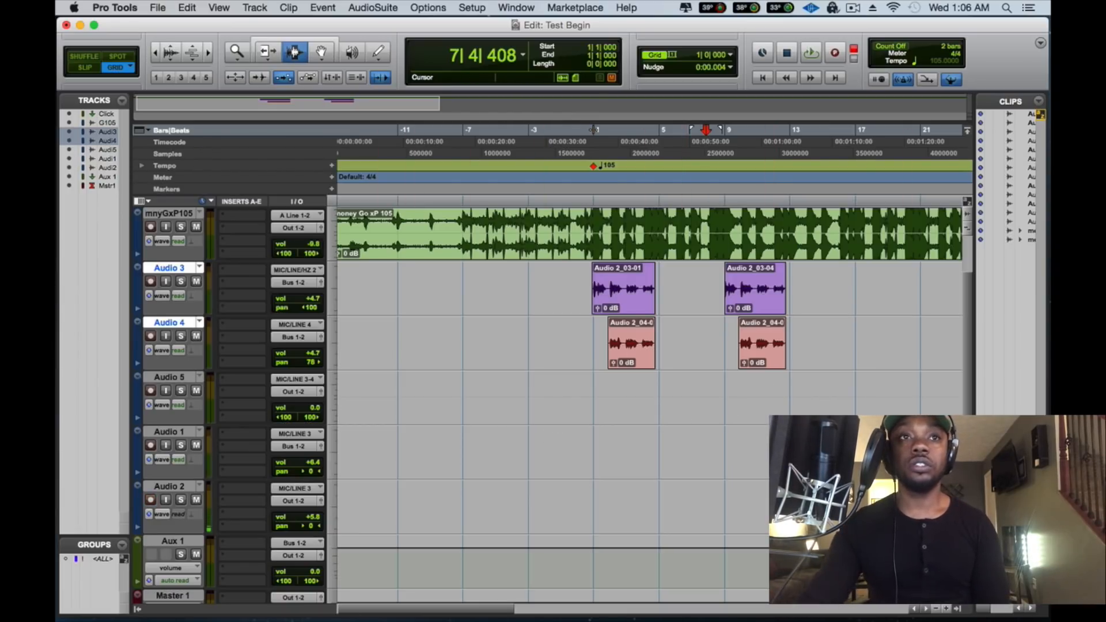
left_click(149, 203)
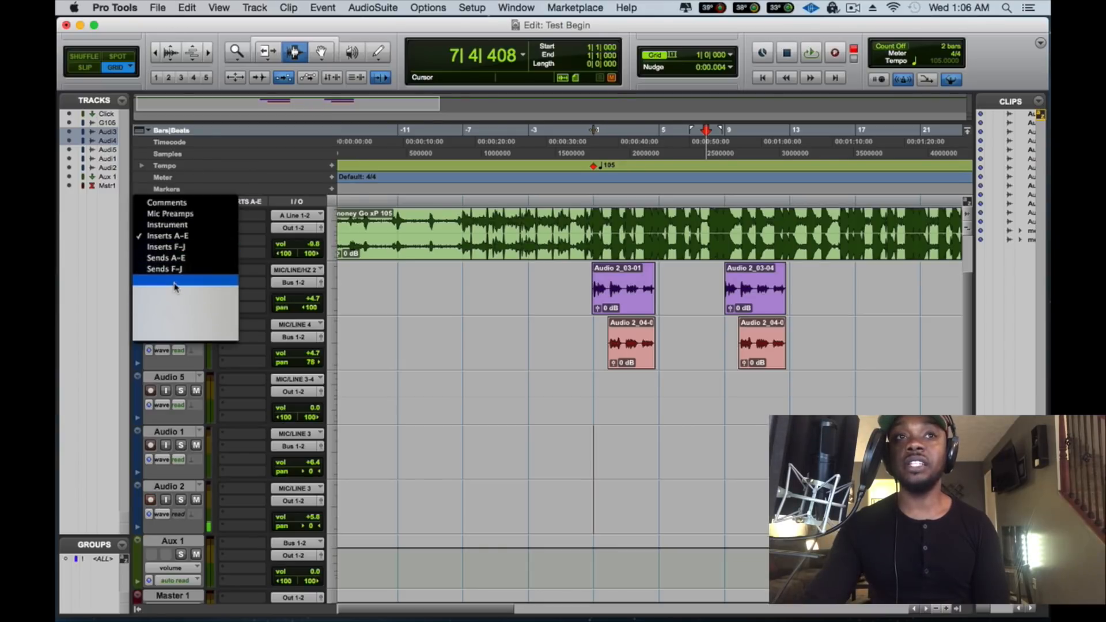
left_click(180, 243)
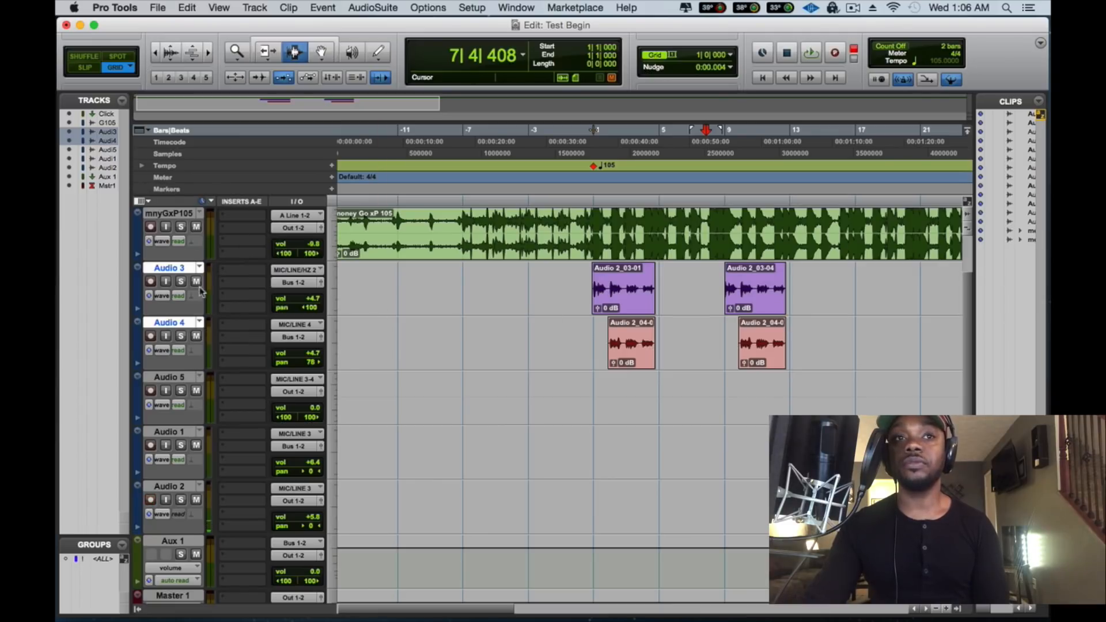
left_click(241, 271)
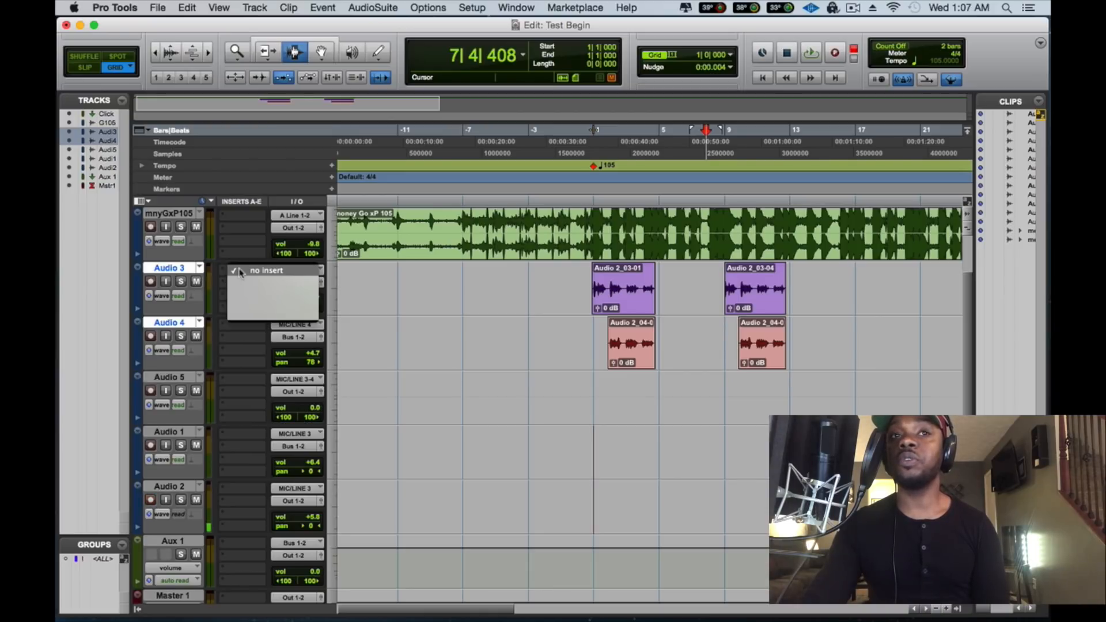
left_click(183, 271)
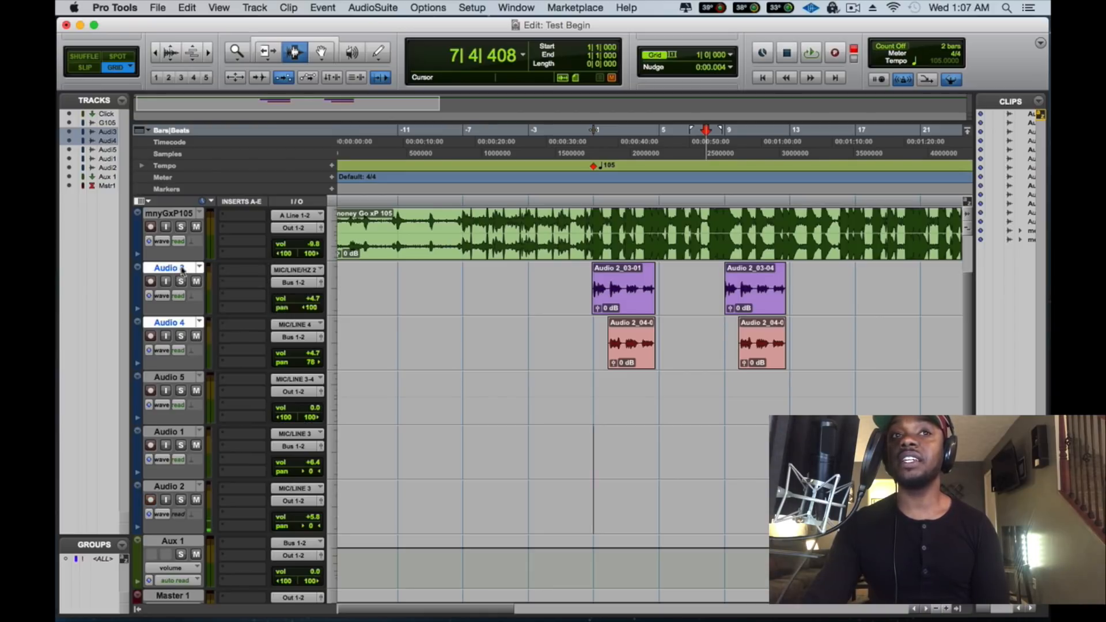
Insert the D-Verb (mono) reverb plug-in on Audio 3 and set its input gain to 0.0 dB
left_click(234, 272)
mouse_move(271, 293)
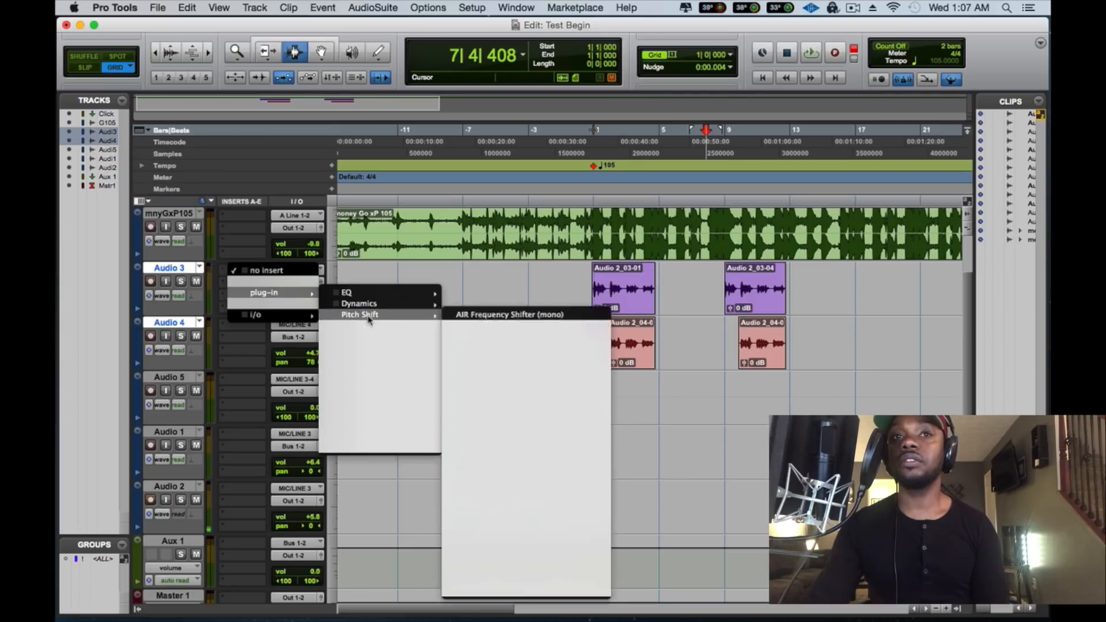
mouse_move(371, 426)
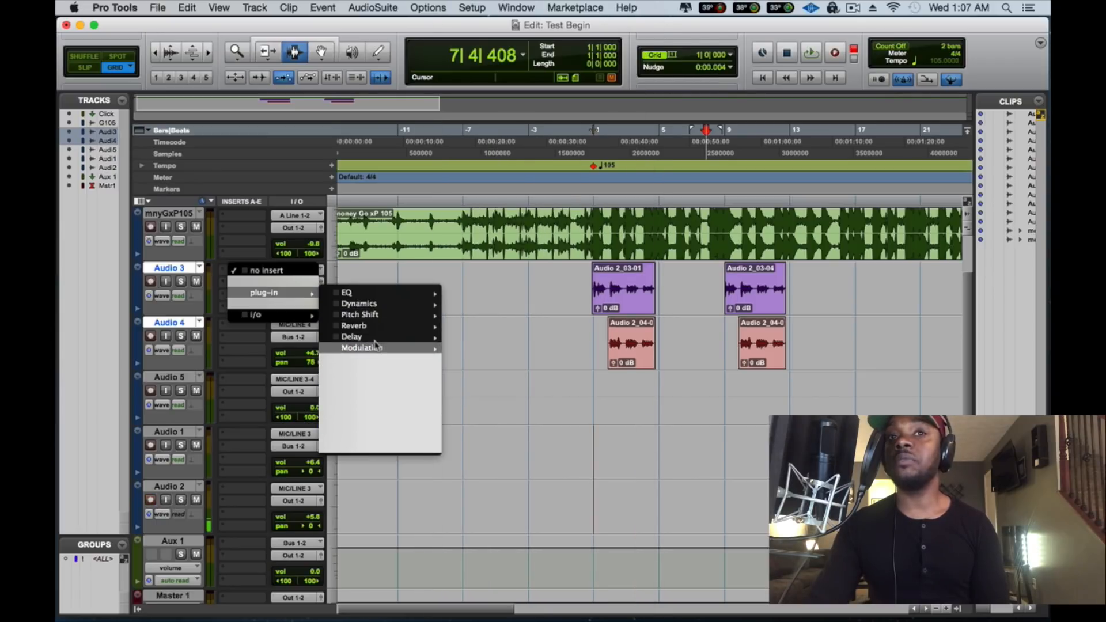
mouse_move(376, 326)
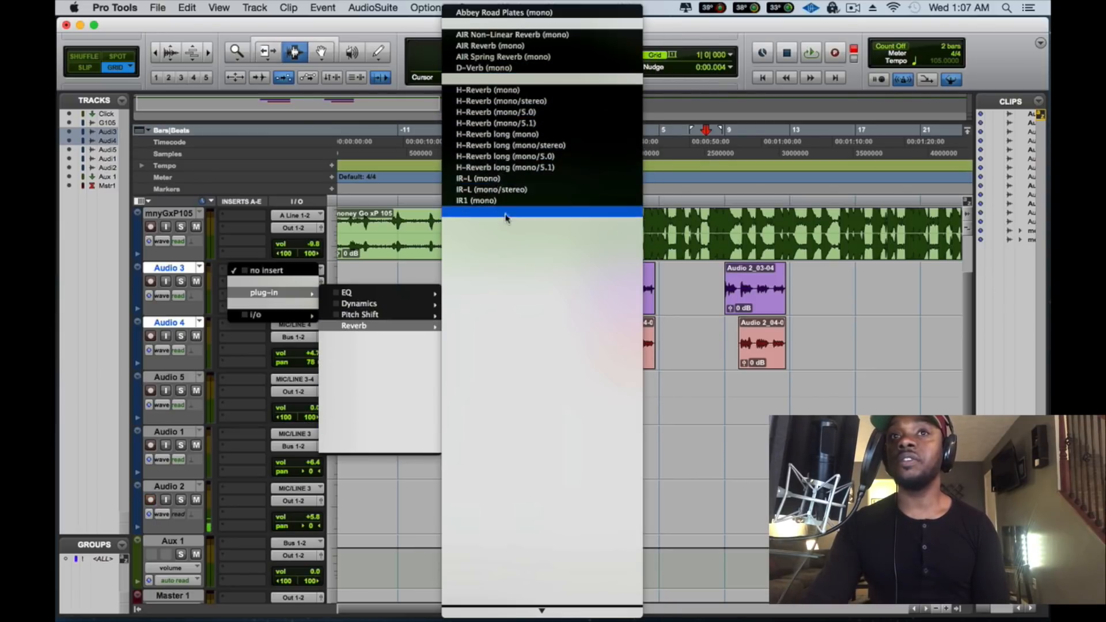
left_click(484, 68)
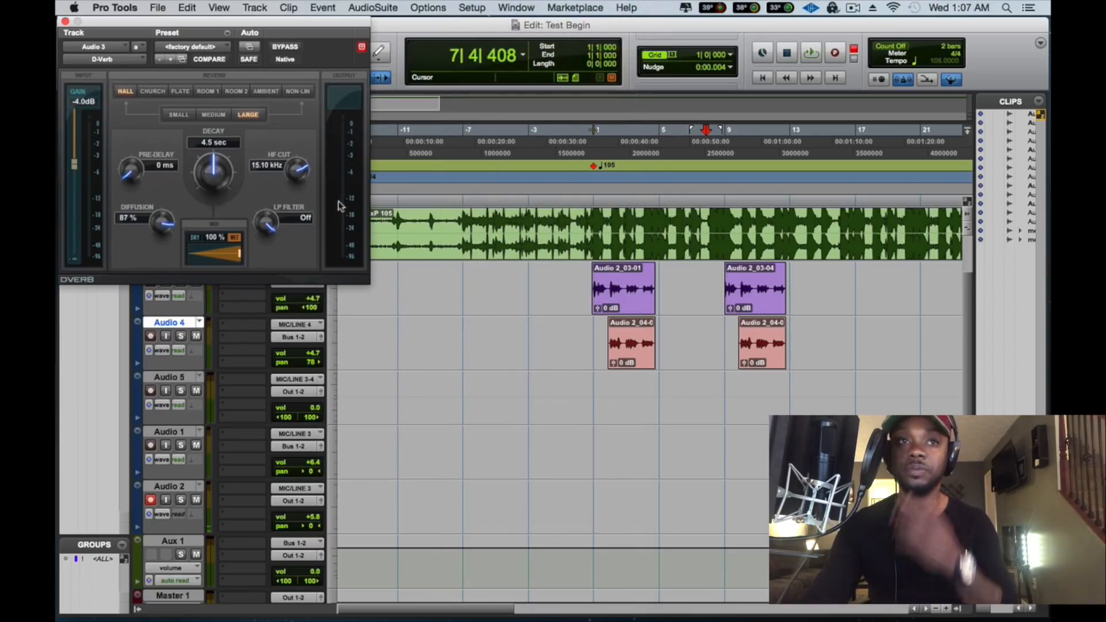
left_click(75, 169, "alt")
key("space")
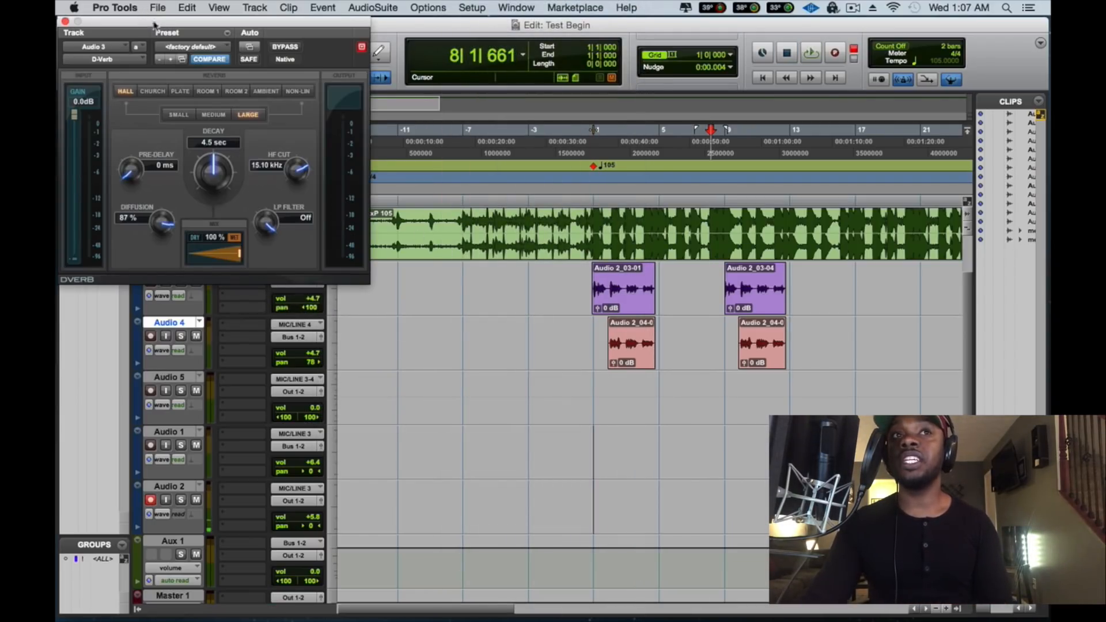
Play the vocals from bar 1 and set the D-Verb mix on Audio 3 to 22% while listening
left_click_drag(153, 25, 798, 47)
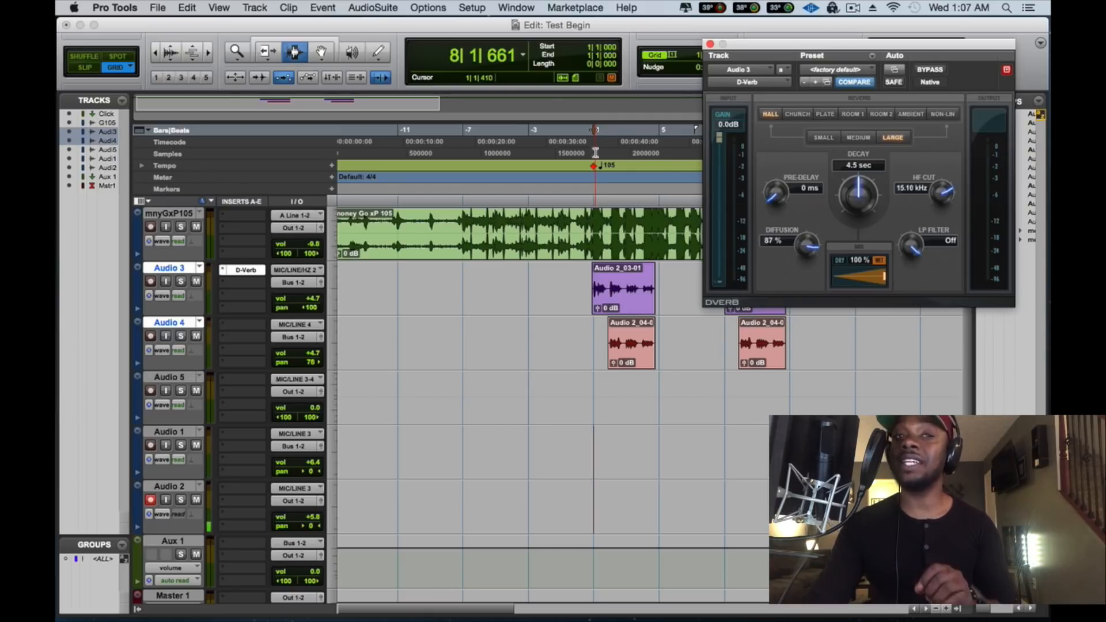
left_click(597, 153)
key("space")
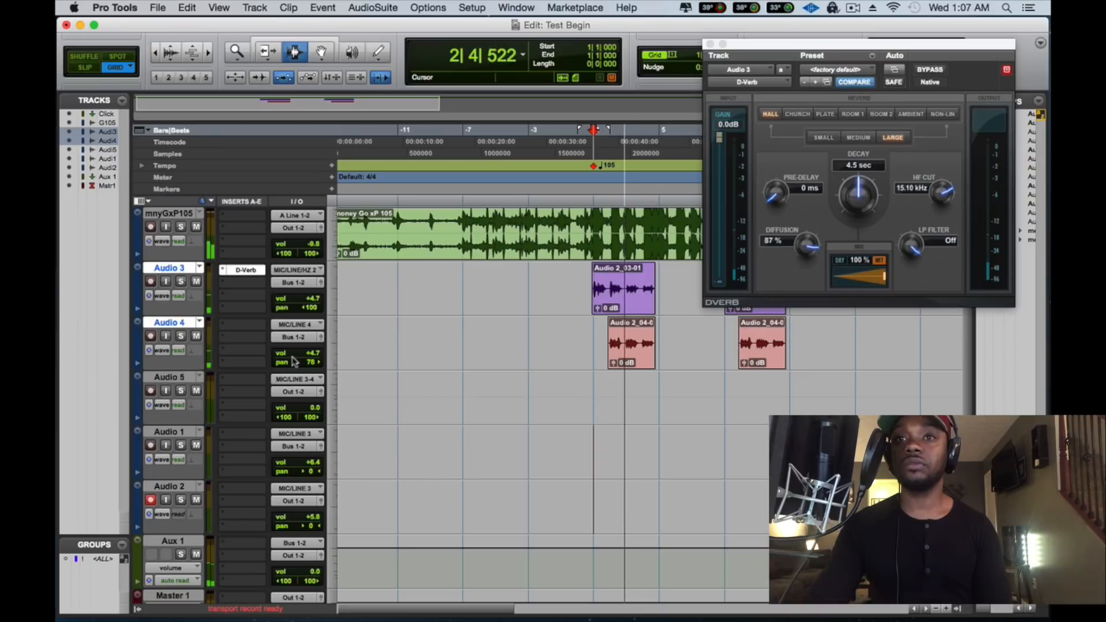
left_click_drag(889, 276, 841, 276)
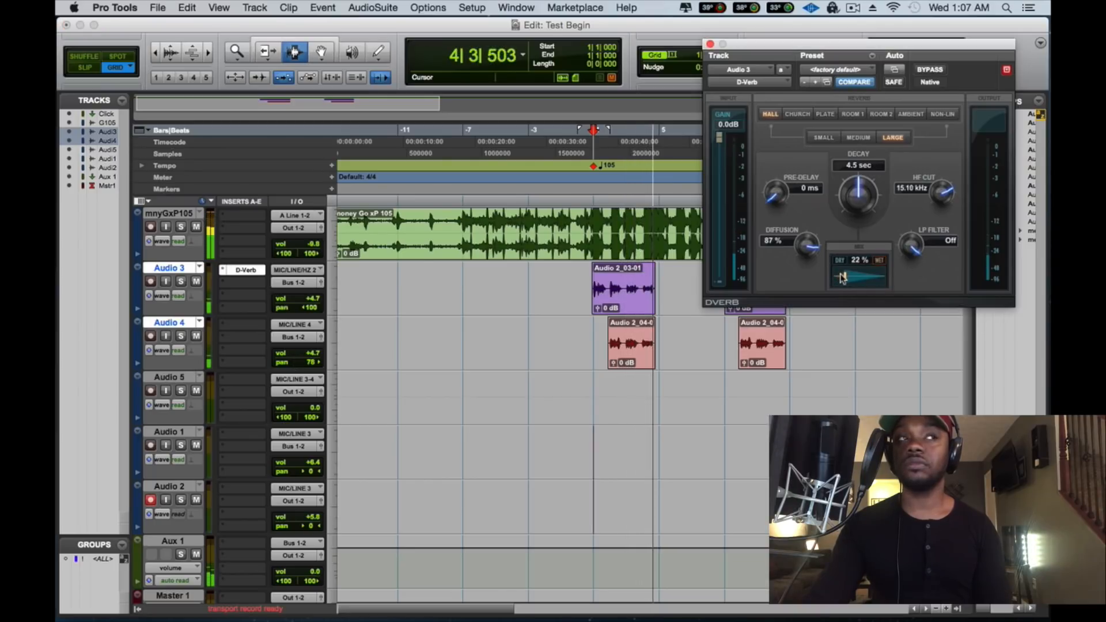
key("space")
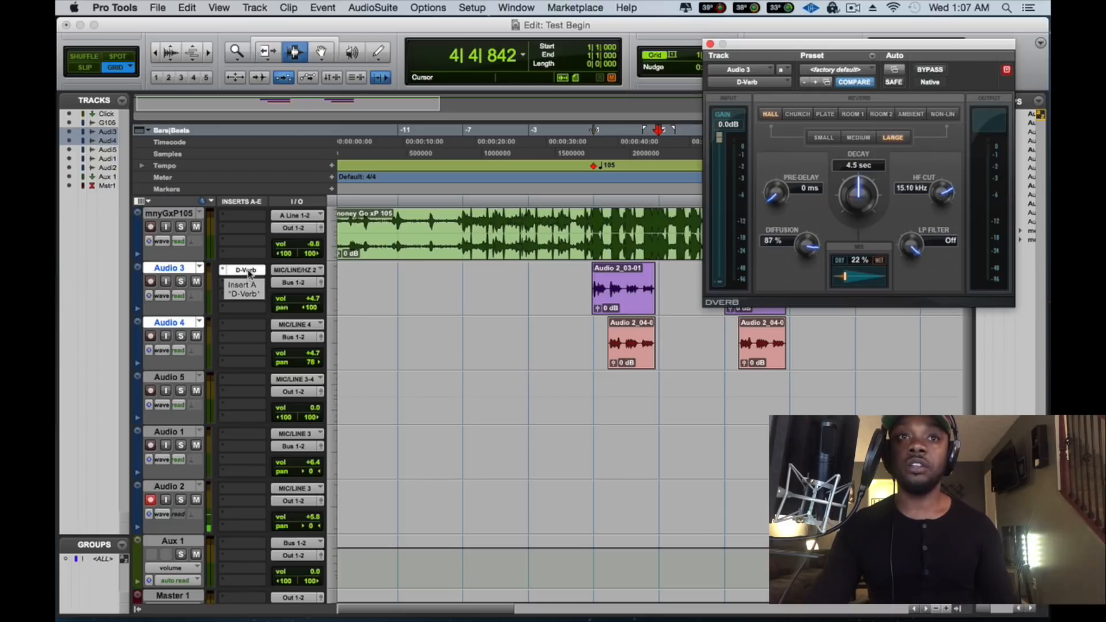
Copy the D-Verb insert from Audio 3 to Audio 4 and play both vocal tracks from bar 1
left_click_drag(248, 274, 241, 327)
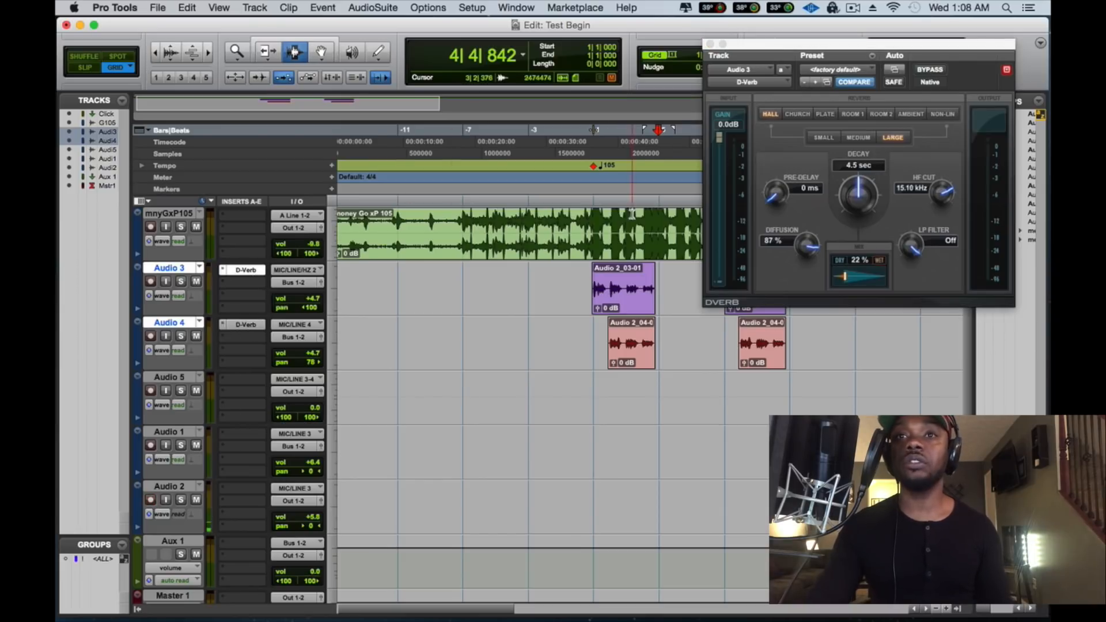
left_click(605, 152)
key("space")
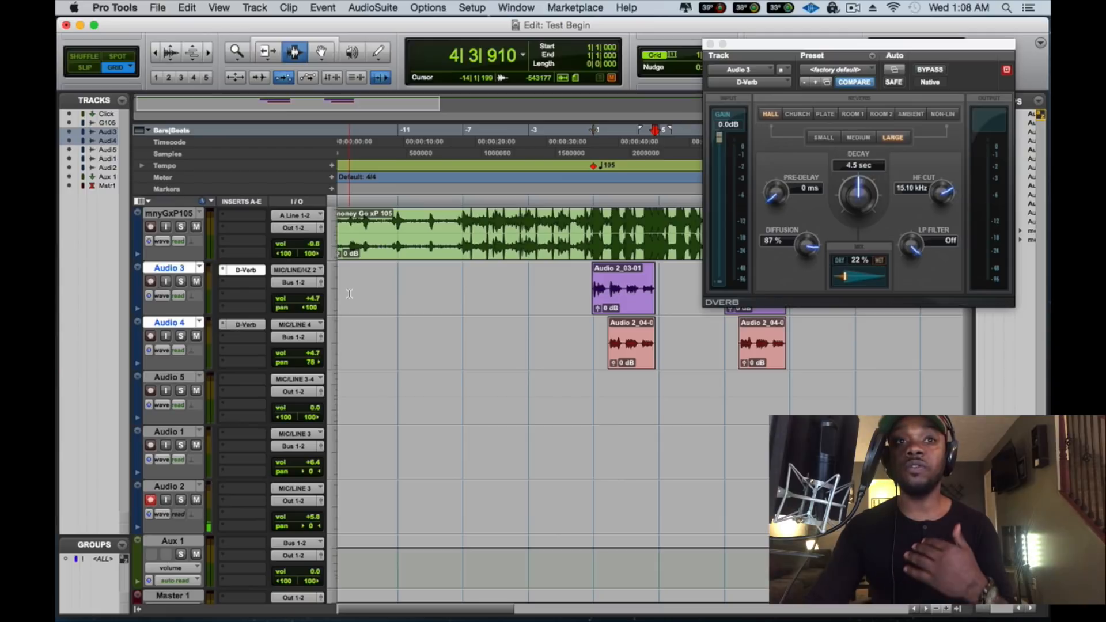
Remove the D-Verb inserts from Audio 4 and Audio 3 by setting each to no insert
left_click(253, 308)
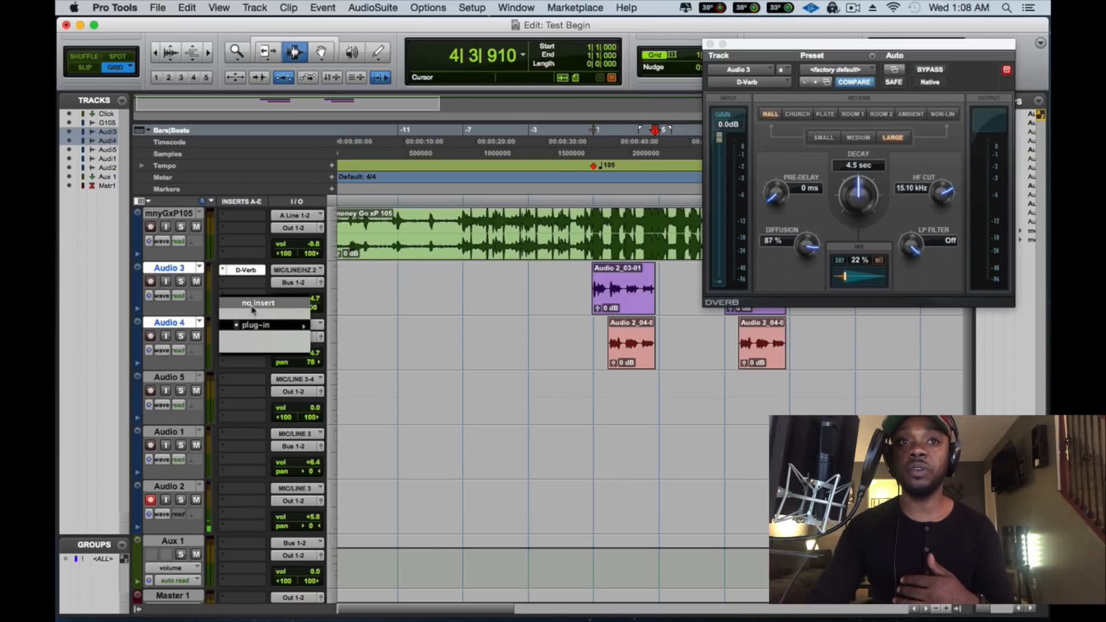
left_click(210, 273)
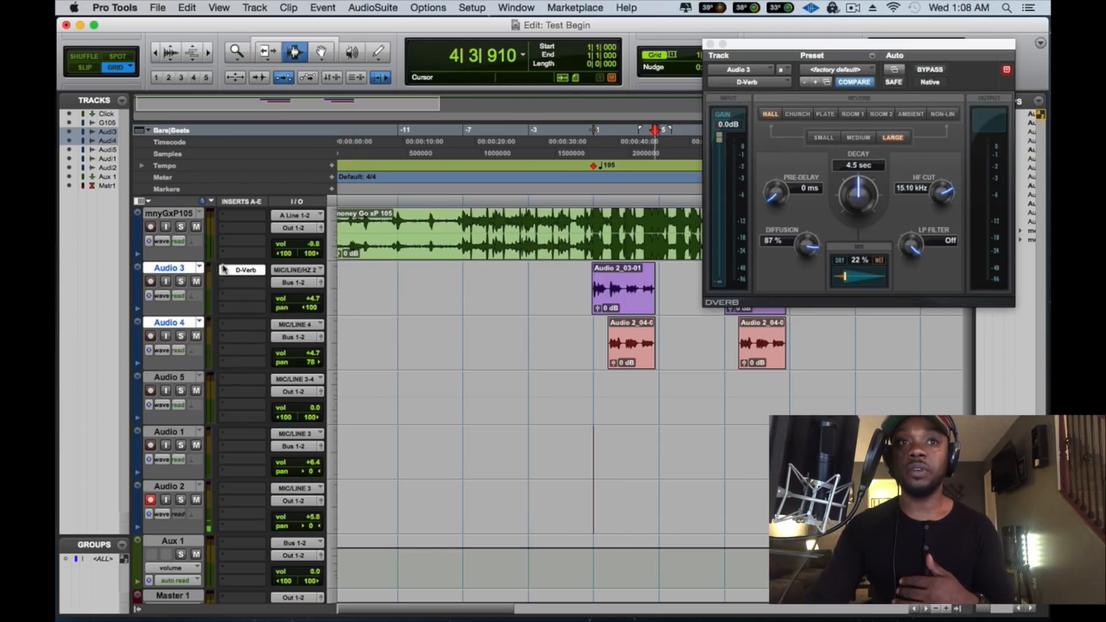
left_click(223, 269)
left_click(204, 291)
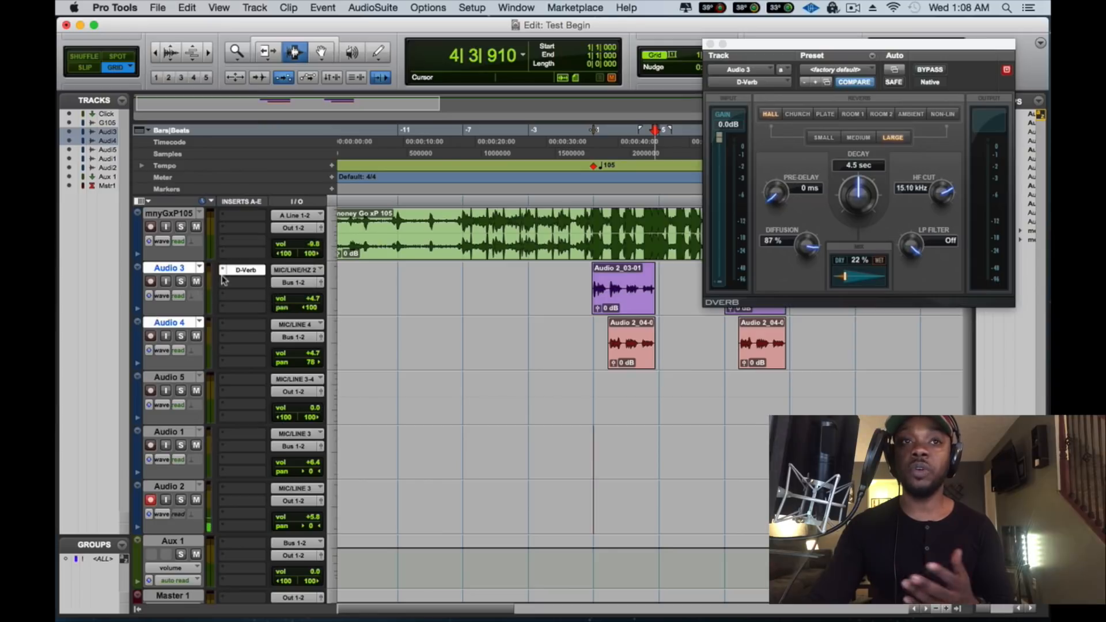
left_click(223, 273)
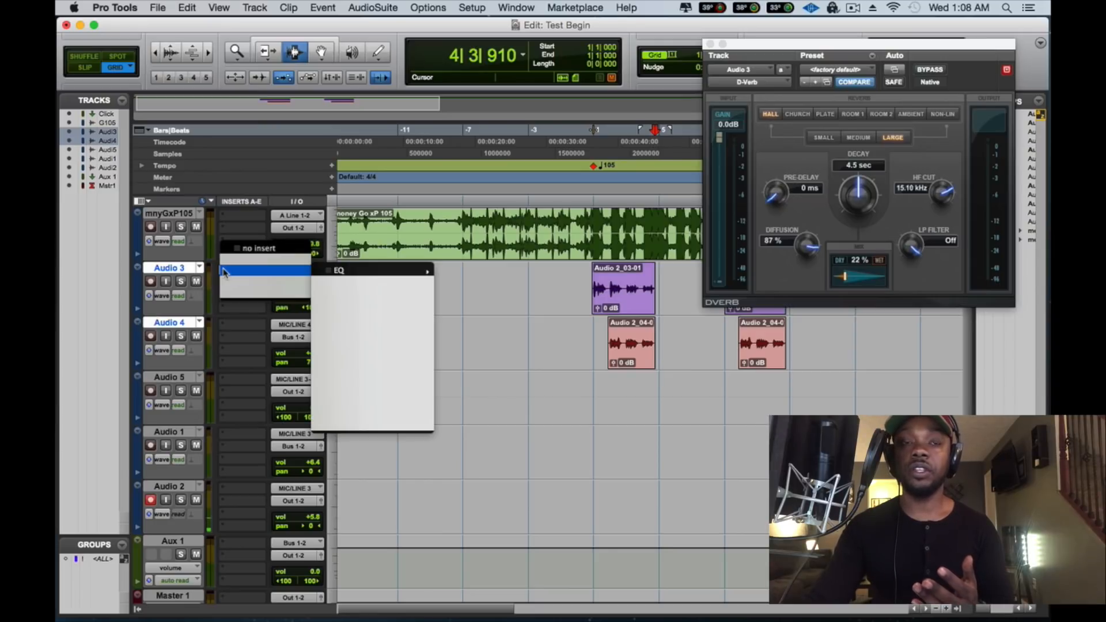
left_click(267, 251)
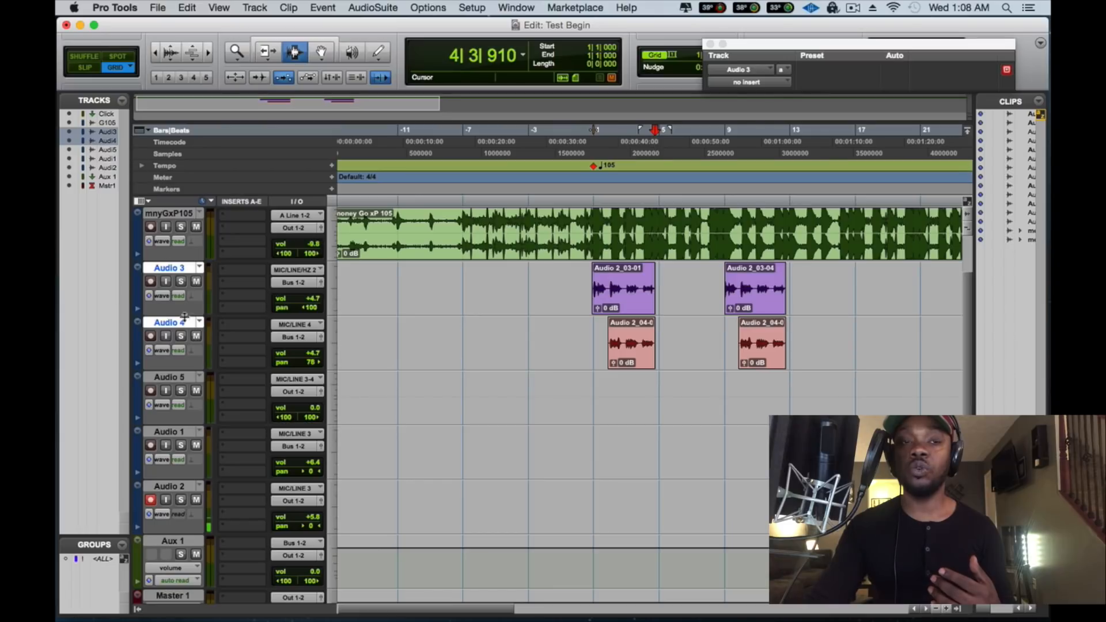
Insert the D-Verb (stereo) multichannel plug-in on Aux 1 and set its input gain to 0.0 dB
left_click(244, 544)
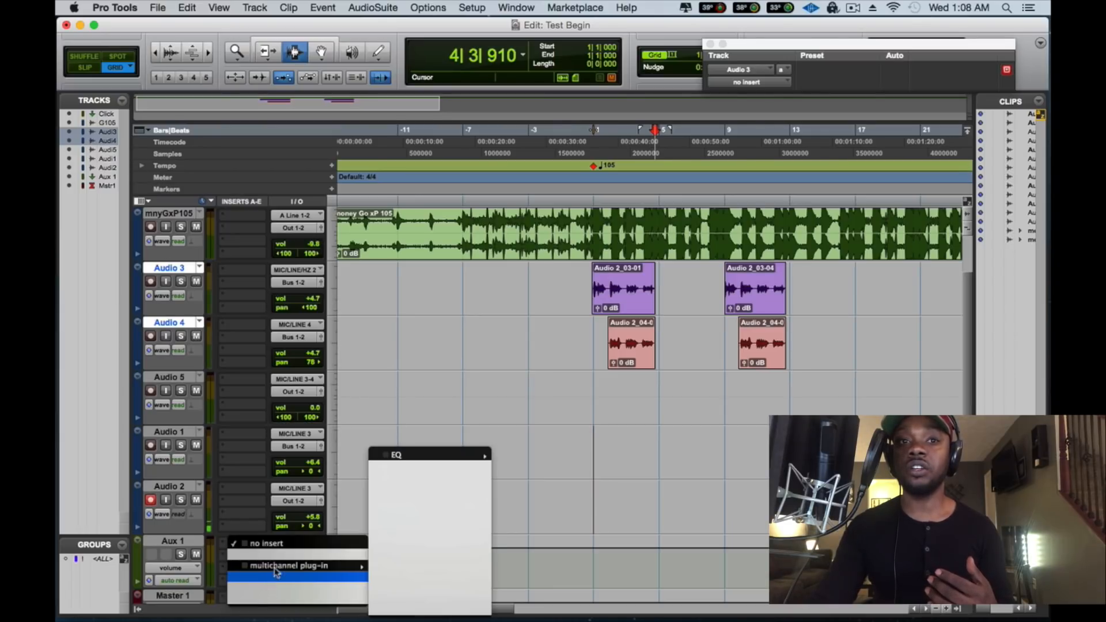
mouse_move(323, 566)
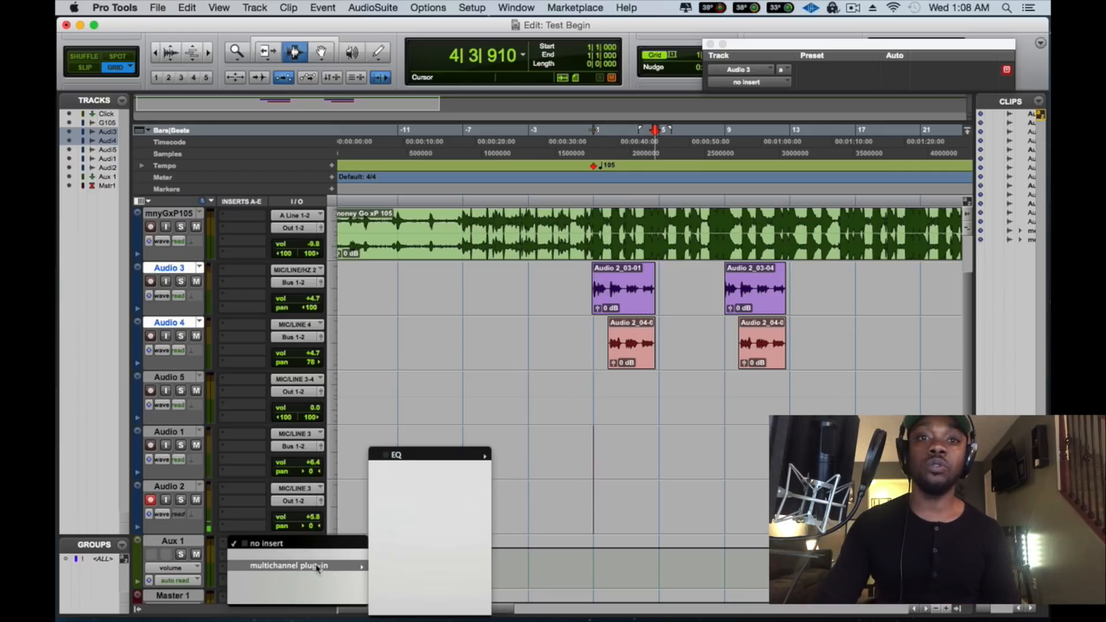
mouse_move(401, 491)
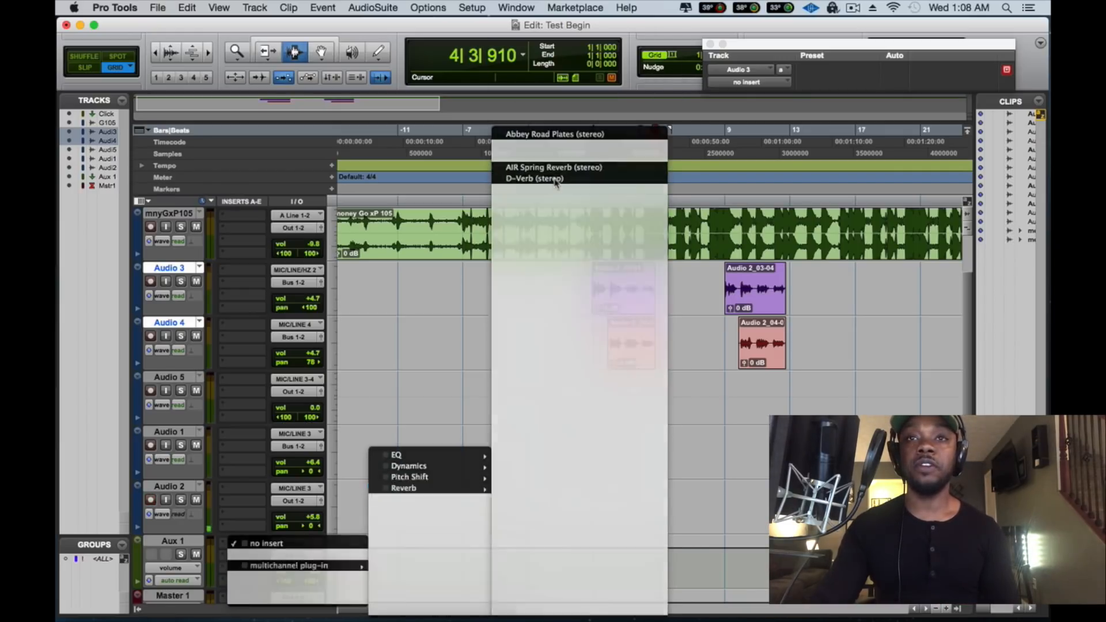
left_click(554, 180)
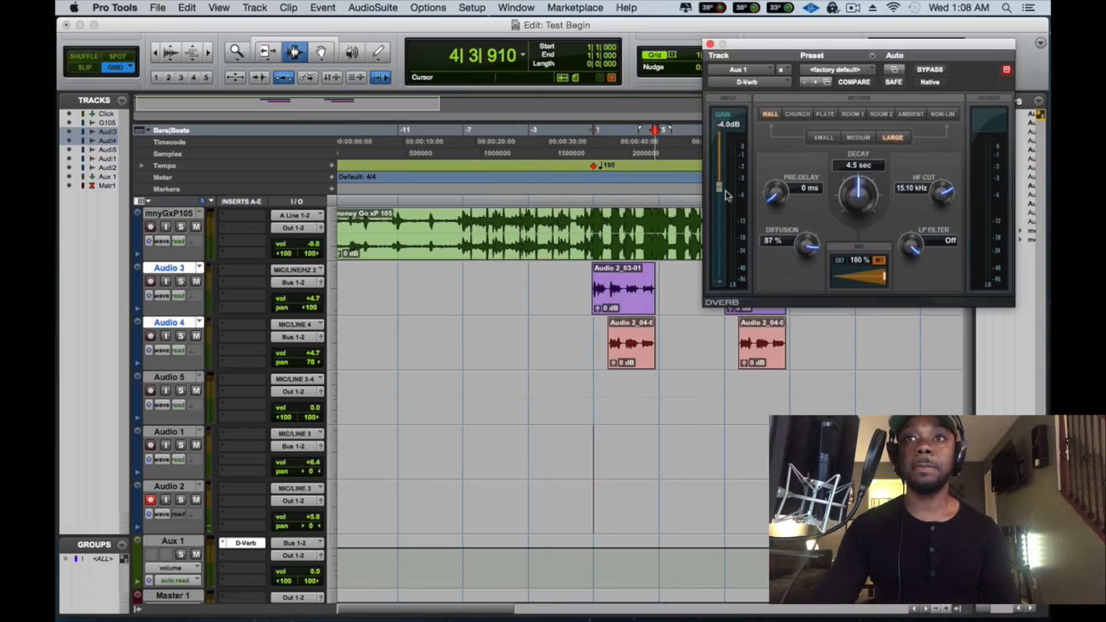
left_click_drag(720, 188, 723, 125)
Play the vocals from near bar 2 and set the D-Verb mix on Aux 1 to 10% while listening
left_click(605, 153)
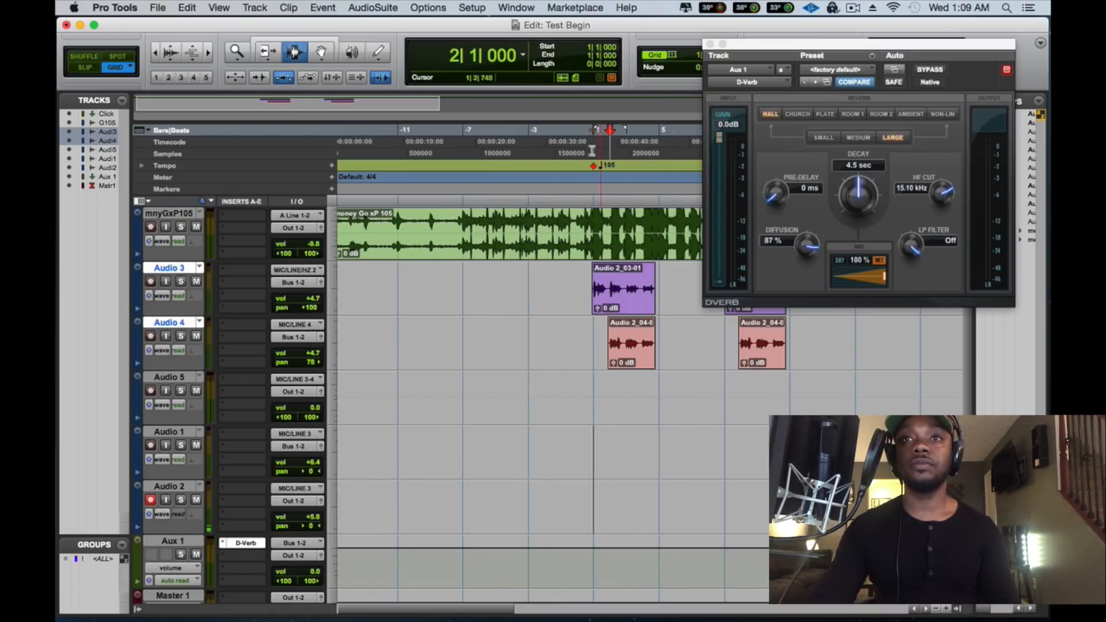
left_click(592, 152)
key("space")
left_click(609, 148)
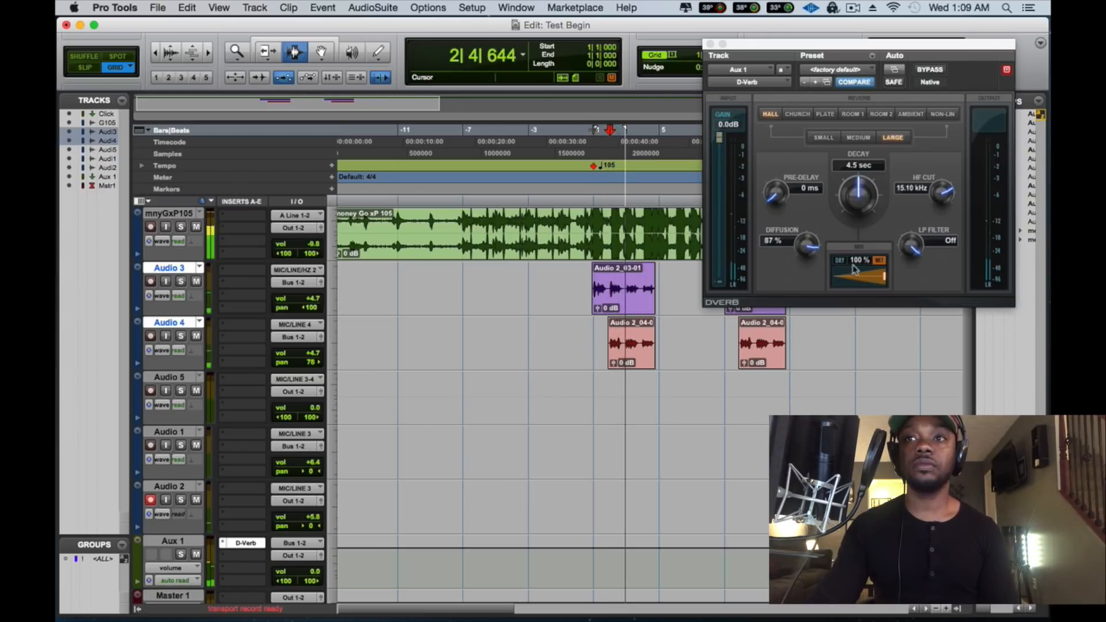
left_click_drag(856, 270, 832, 284)
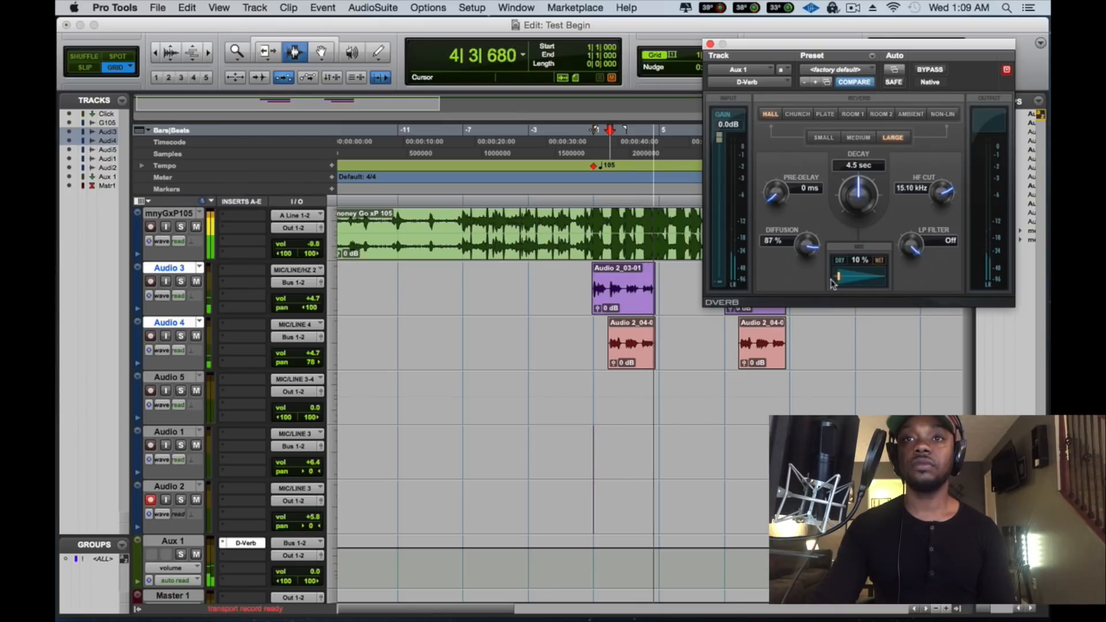
key("space")
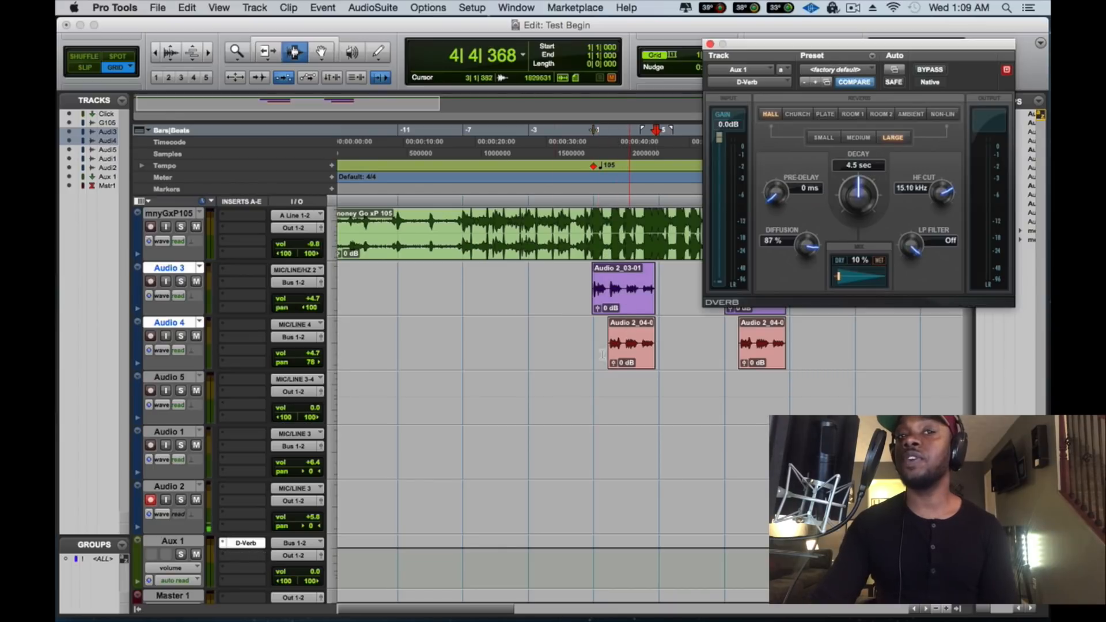
Add the Extra Long Delay II (stereo) multichannel plug-in below D-Verb on Aux 1 and set its mix to 13%
scroll(351, 418, "down", 2)
left_click(251, 516)
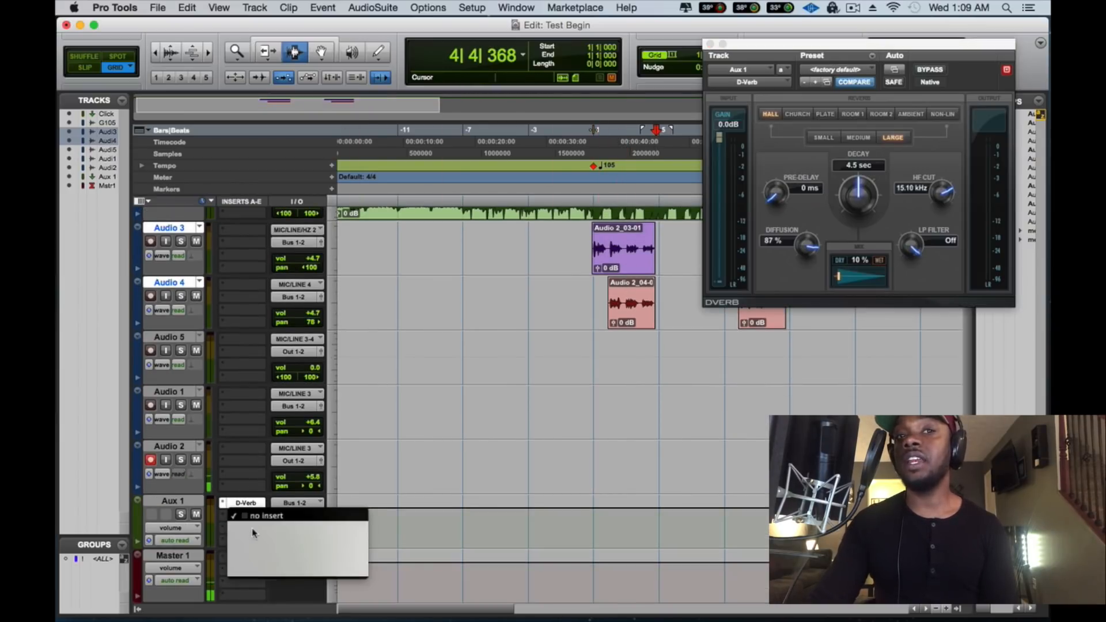
mouse_move(259, 539)
mouse_move(412, 499)
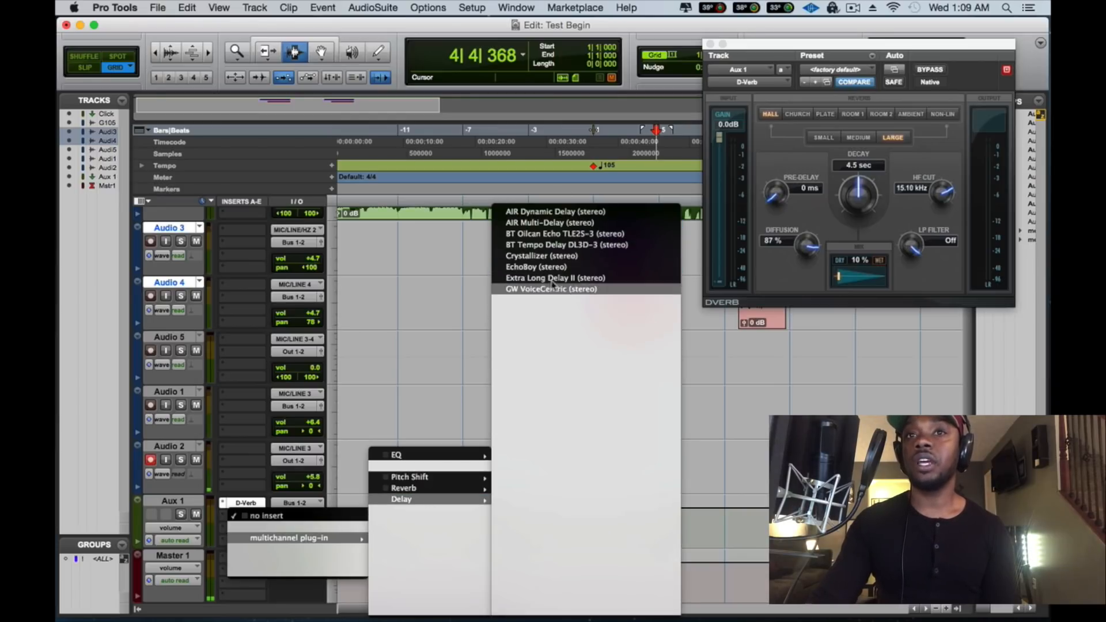
left_click(552, 279)
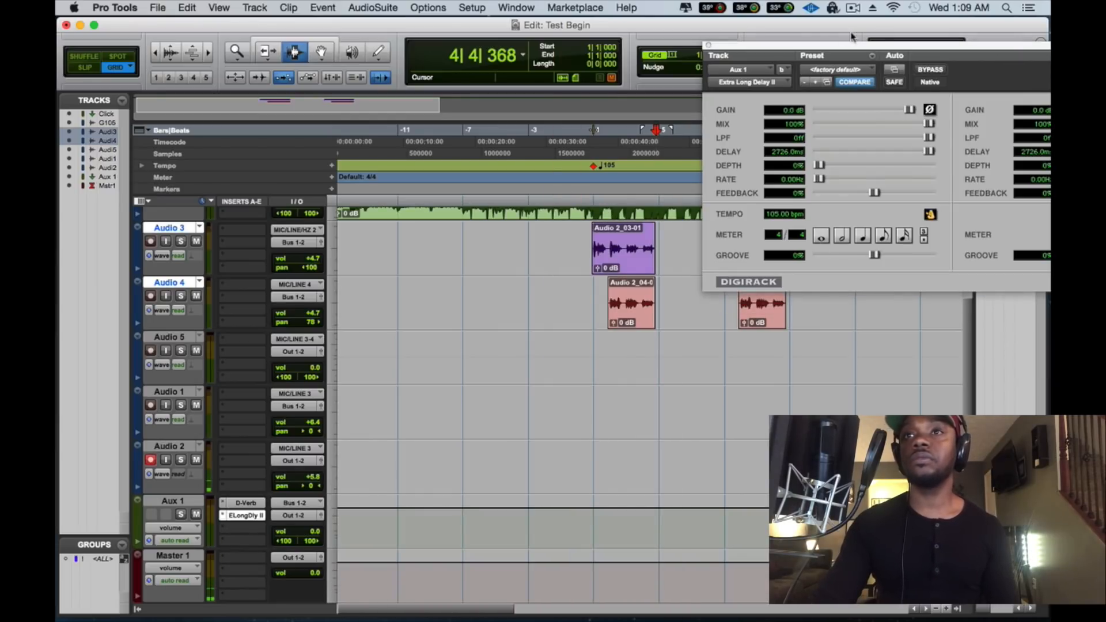
left_click_drag(793, 48, 213, 30)
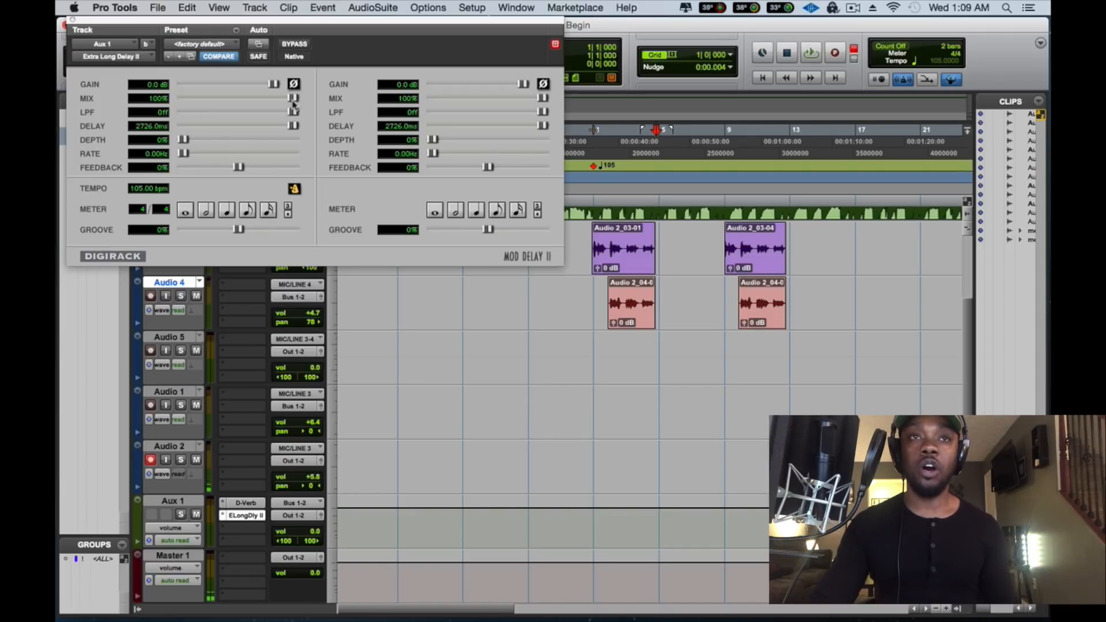
left_click_drag(293, 98, 197, 98)
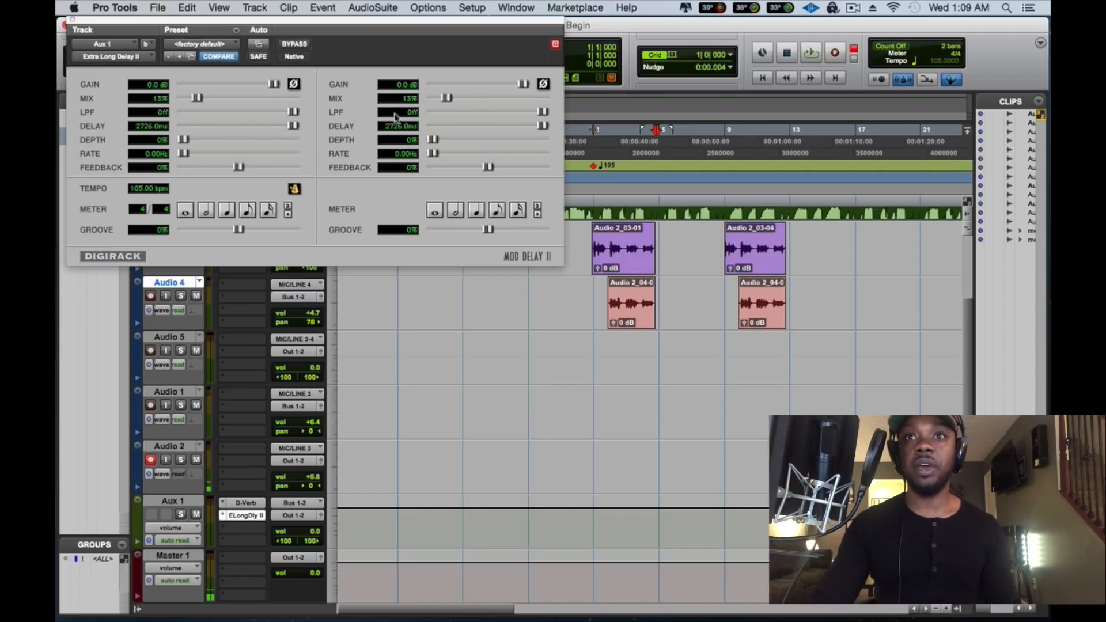
Play the vocals from bar 2 and set the Extra Long Delay II timing to an eighth note on both channels
left_click(609, 148)
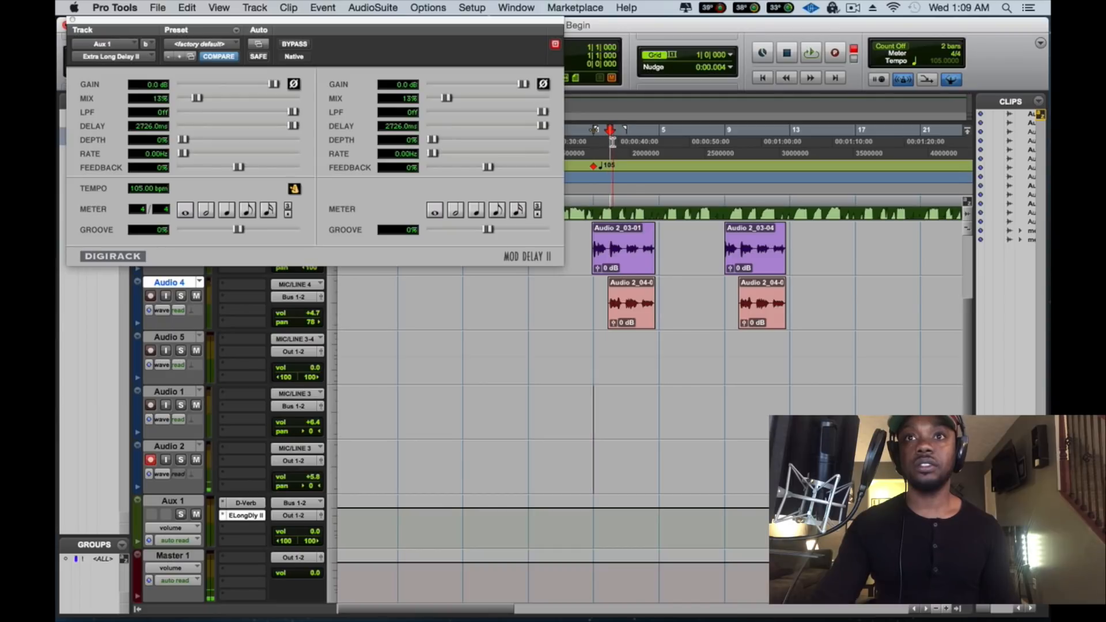
key("space")
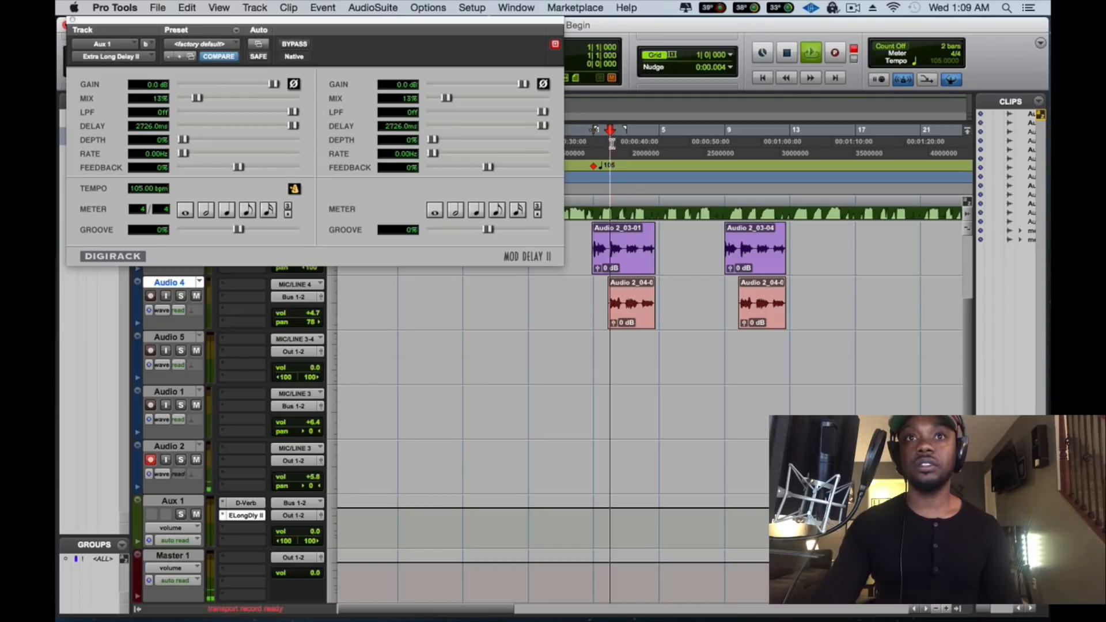
key("space")
left_click(498, 215)
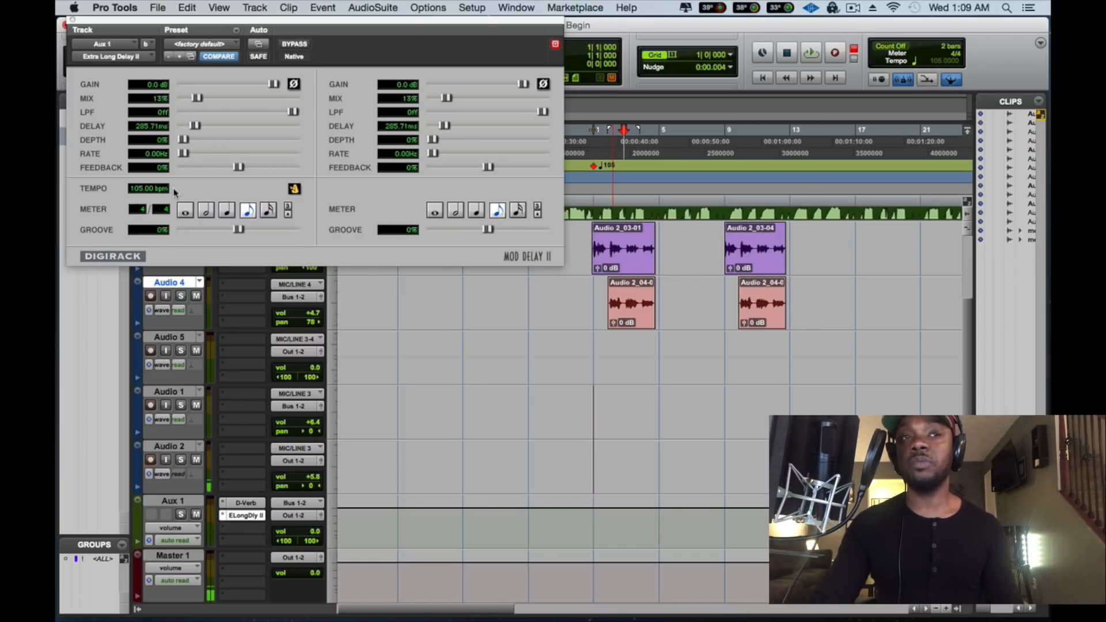
Play the vocals again while setting the delay mix to 21% and its timing to a quarter note
key("space")
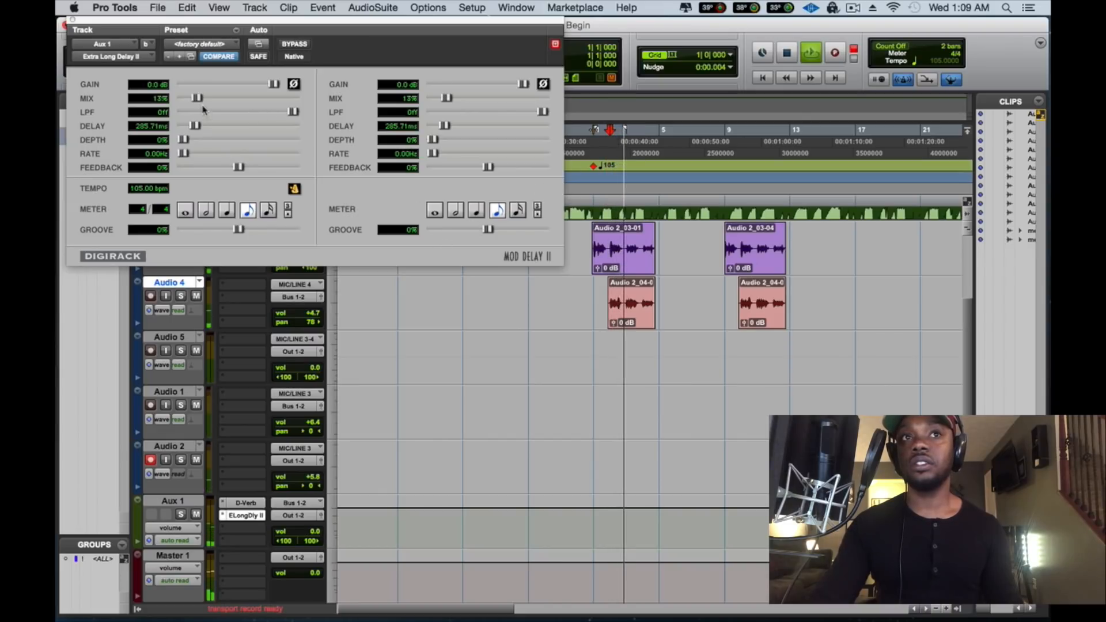
mouse_move(197, 99)
left_mouse_down()
mouse_move(220, 99)
mouse_move(206, 102)
left_mouse_up()
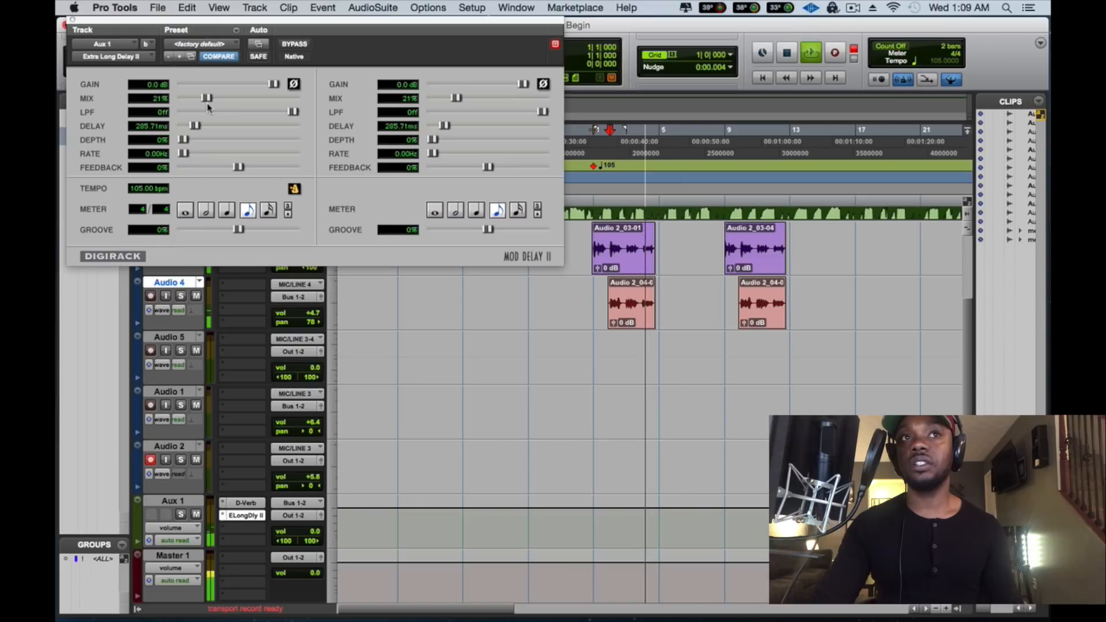
left_click(226, 212)
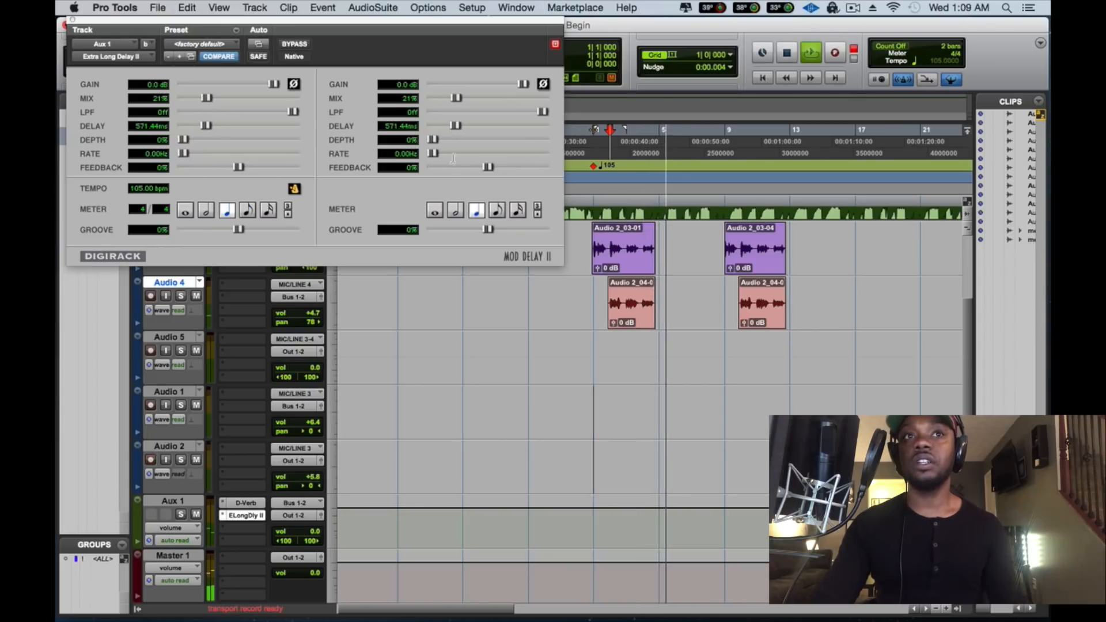
key("space")
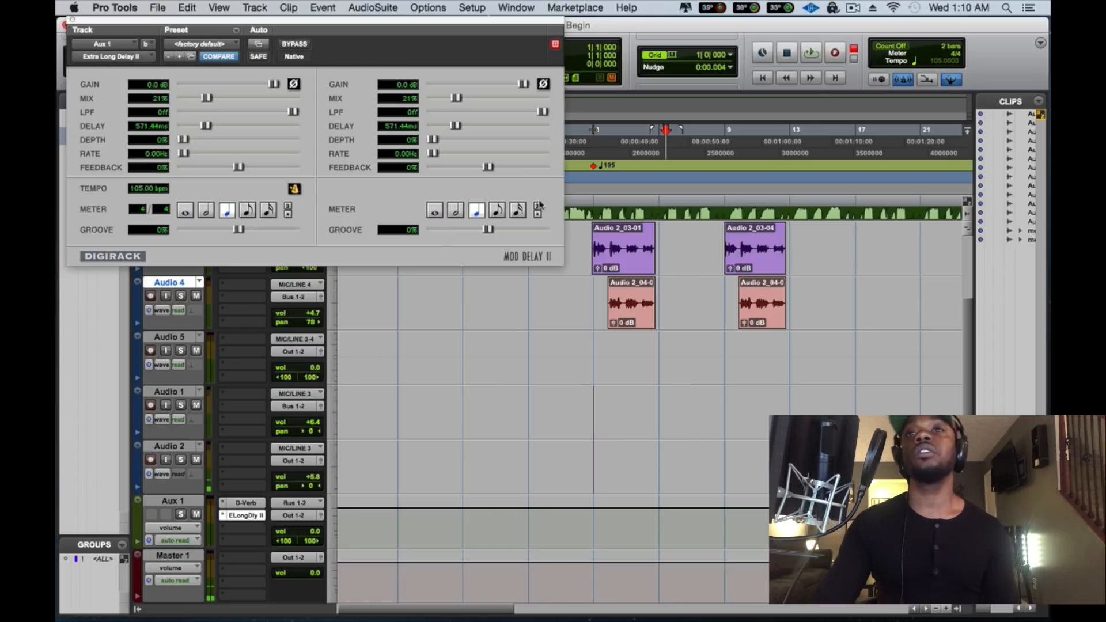
Lower the delay mix to 11% during playback and close the plug-in window
key("space")
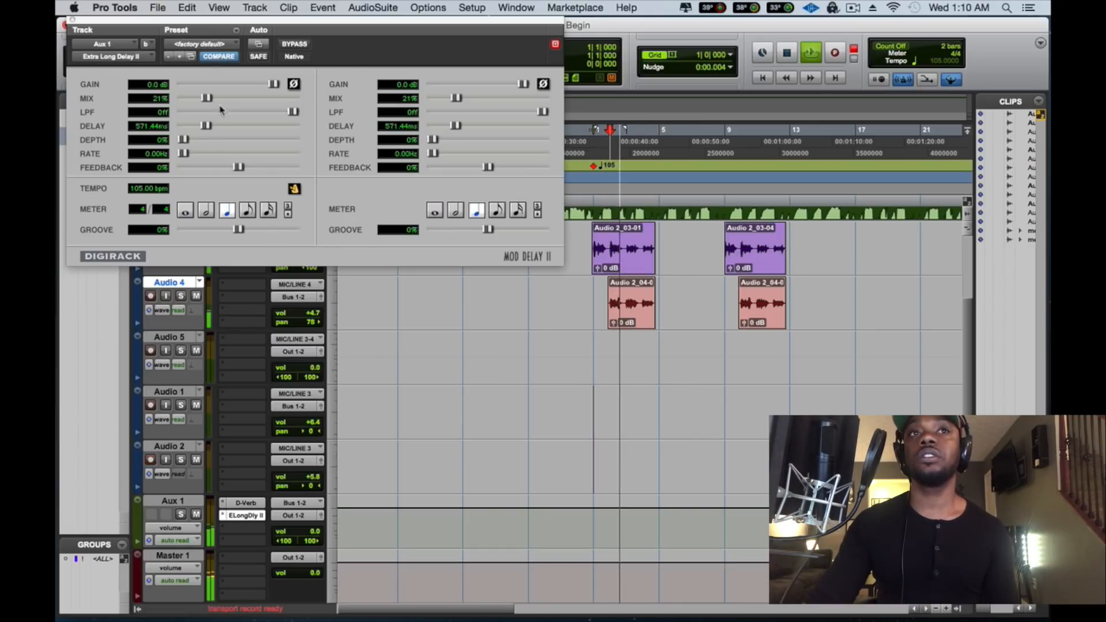
left_click_drag(206, 98, 196, 102)
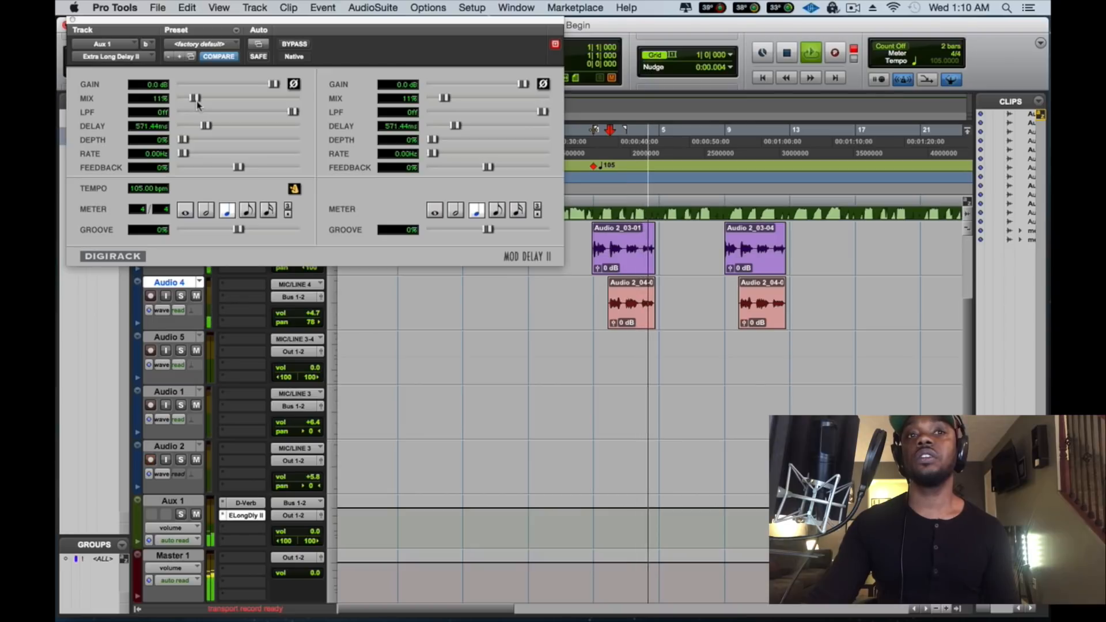
left_click(74, 21)
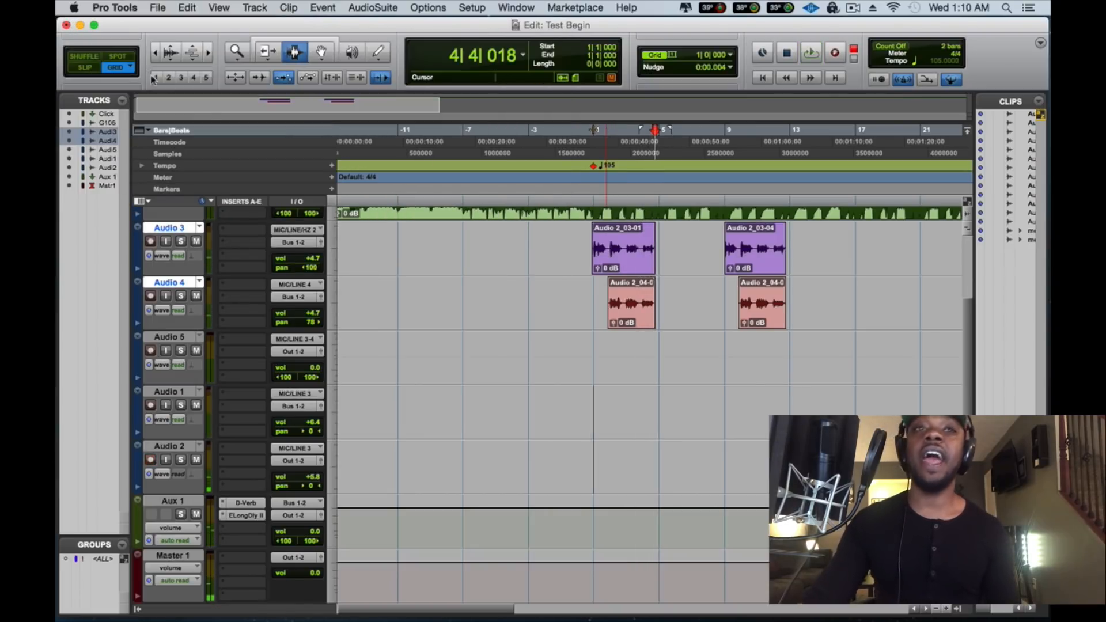
Delete the tail of the beat clip on the mnyGxP105 track from bar 88 to its end
scroll(803, 496, "up", 3)
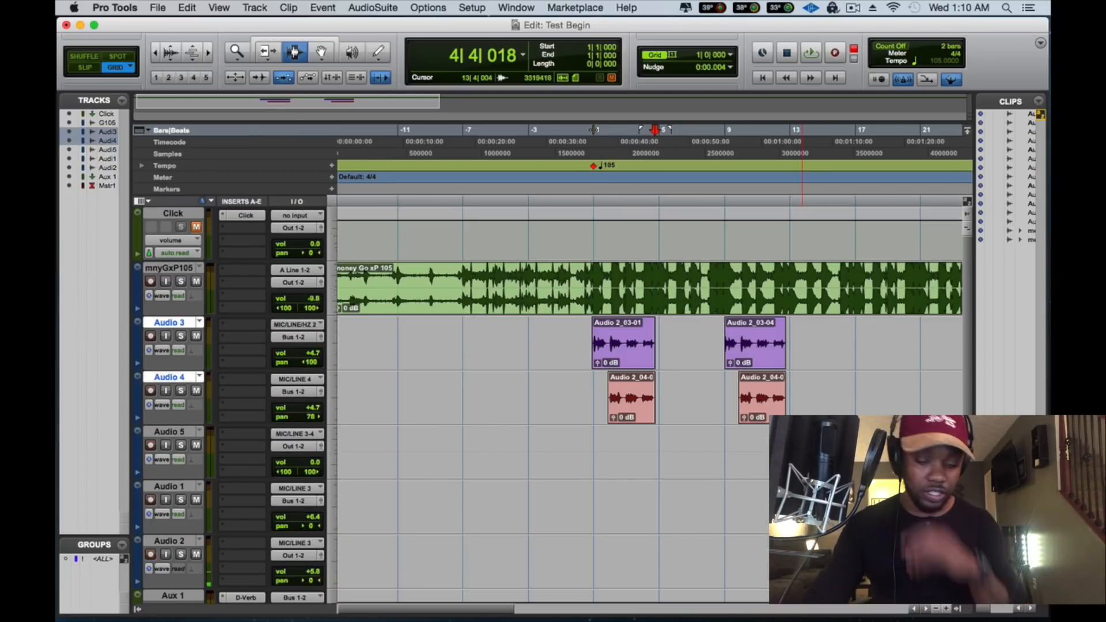
key("super+[")
key("super+[")
scroll(805, 496, "down", 3)
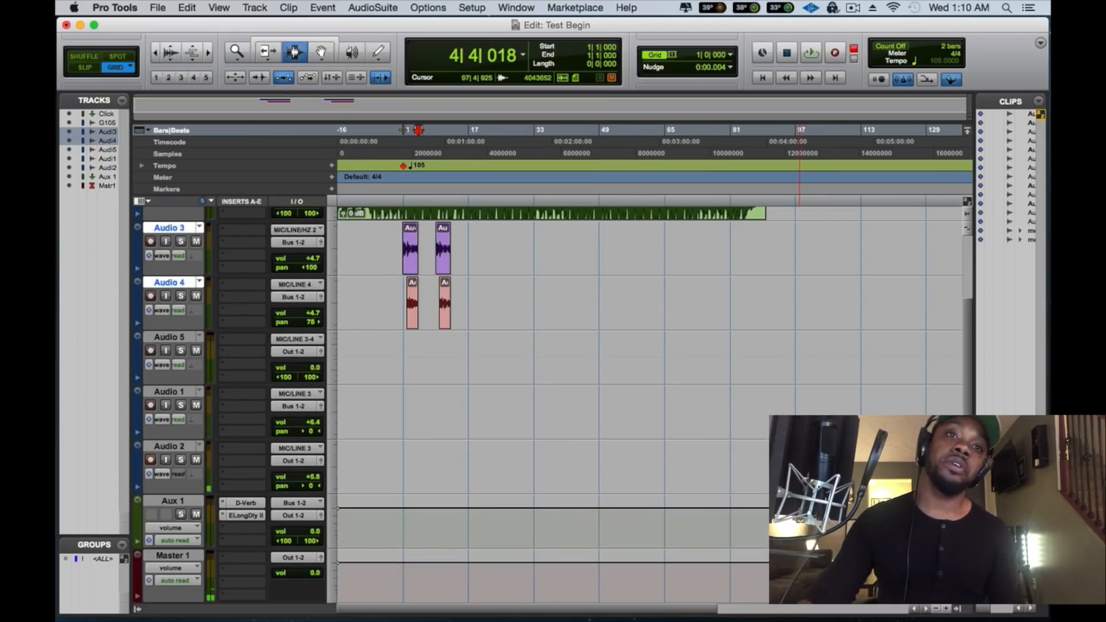
scroll(800, 496, "up", 3)
scroll(801, 496, "down", 2)
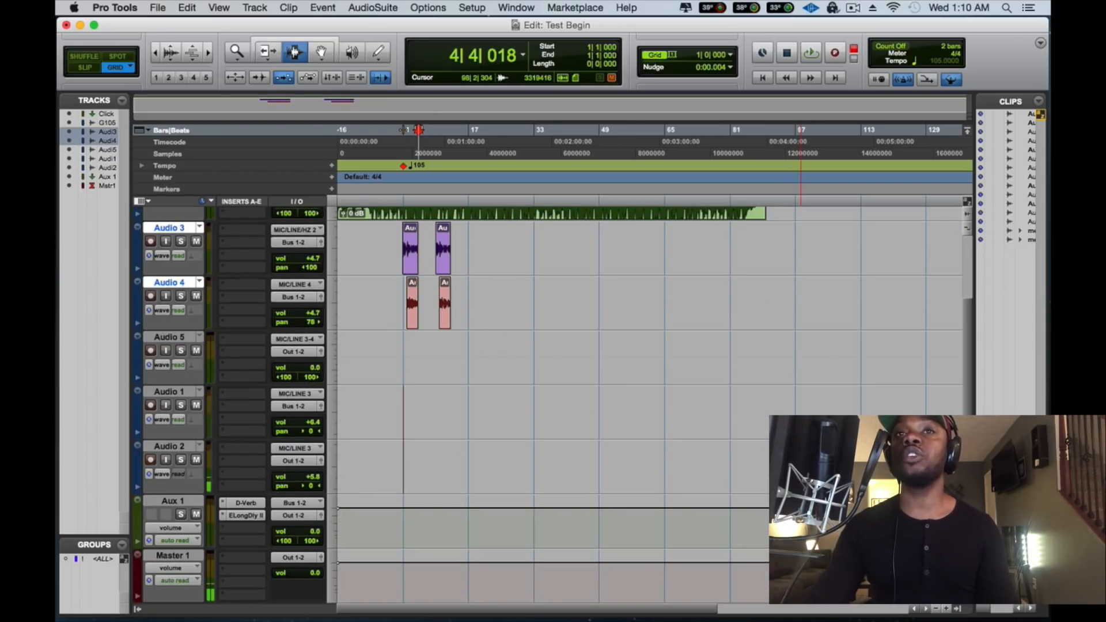
scroll(885, 496, "up", 2)
scroll(884, 496, "down", 2)
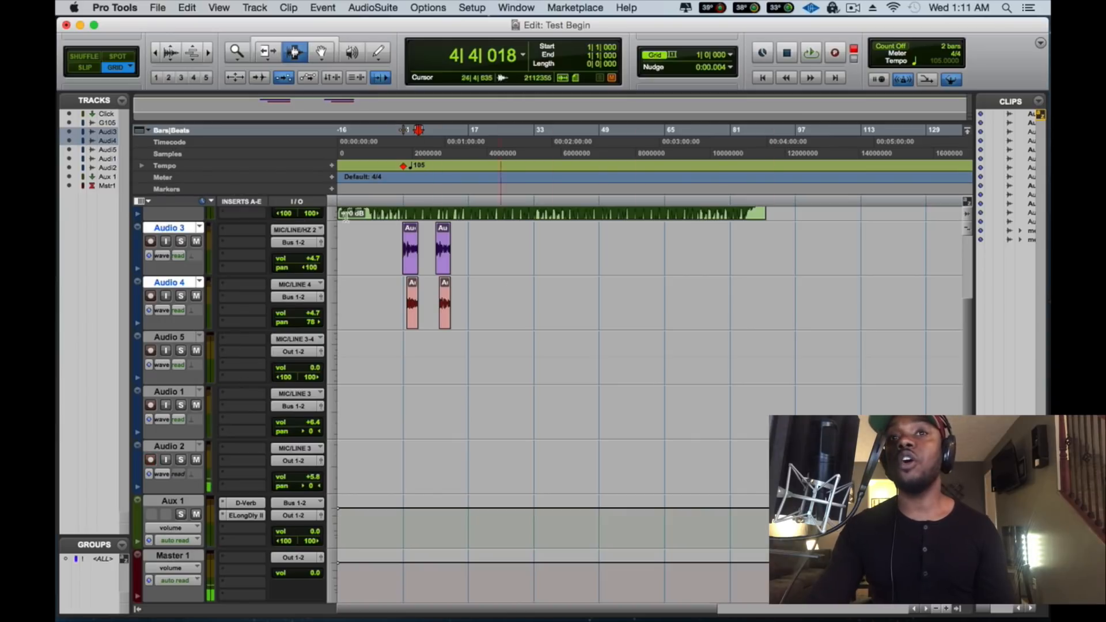
scroll(644, 289, "up", 3)
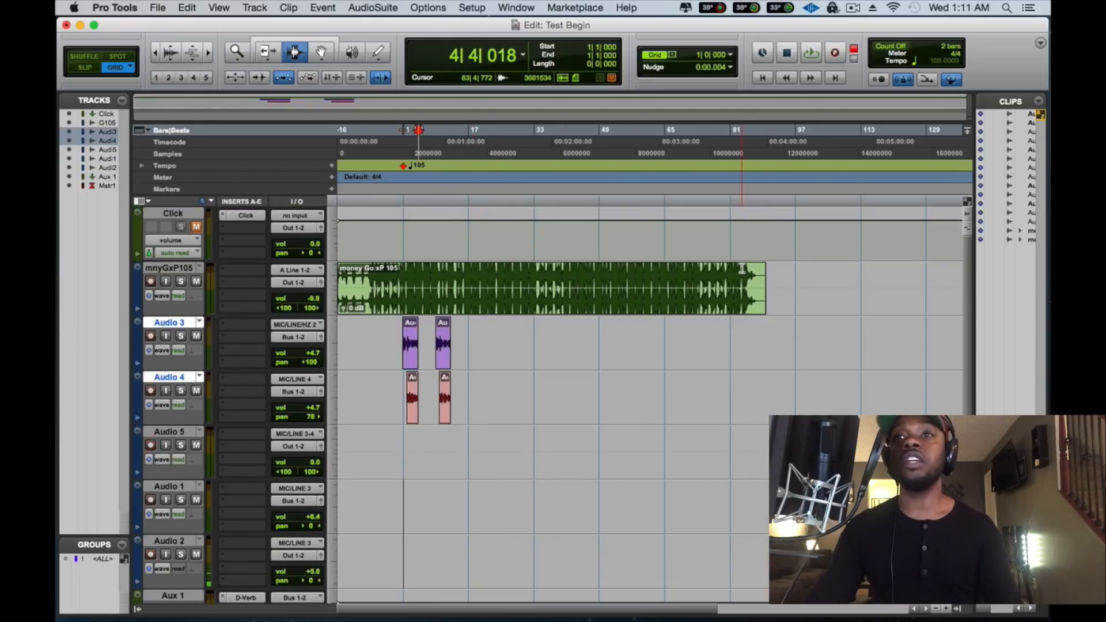
left_click_drag(758, 277, 789, 288)
key("Delete")
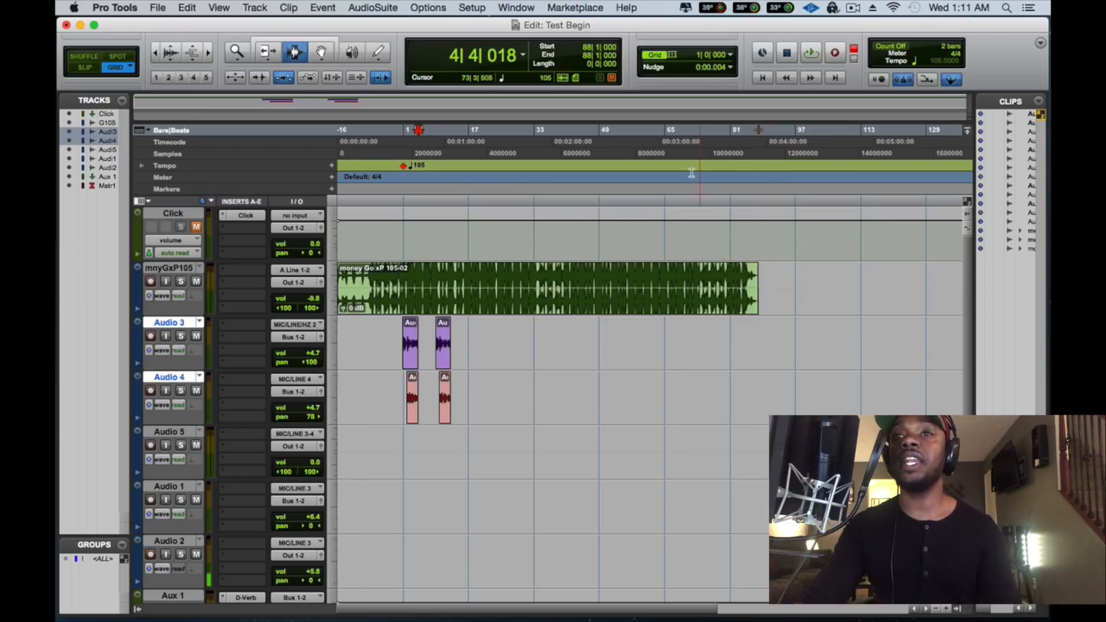
Try to bounce the session to disk while Audio 2 is record-enabled
left_click(157, 8)
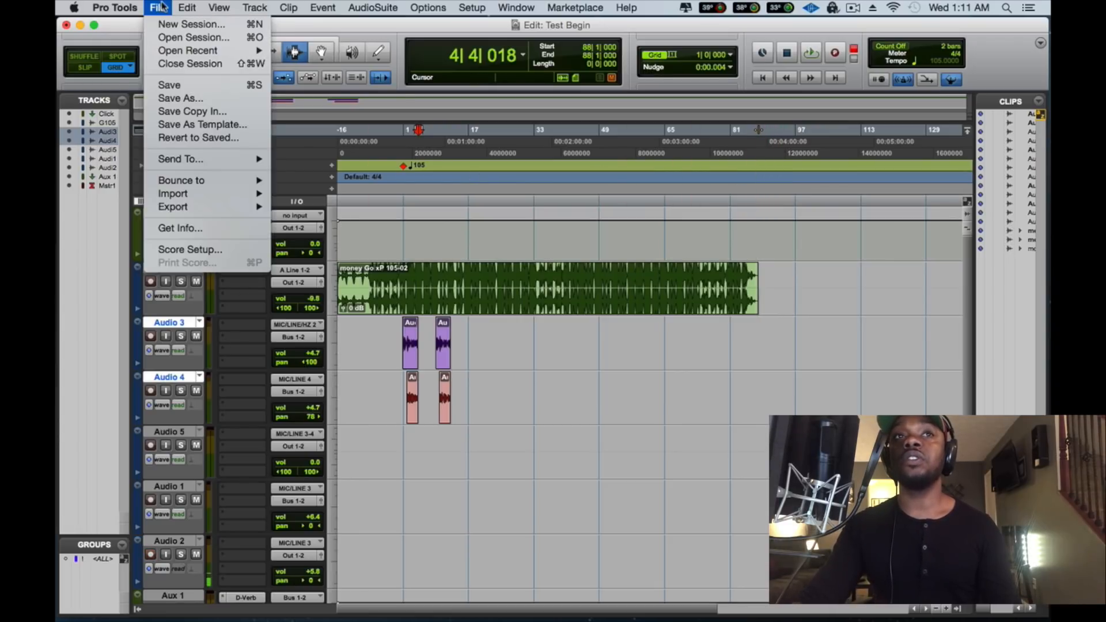
mouse_move(220, 195)
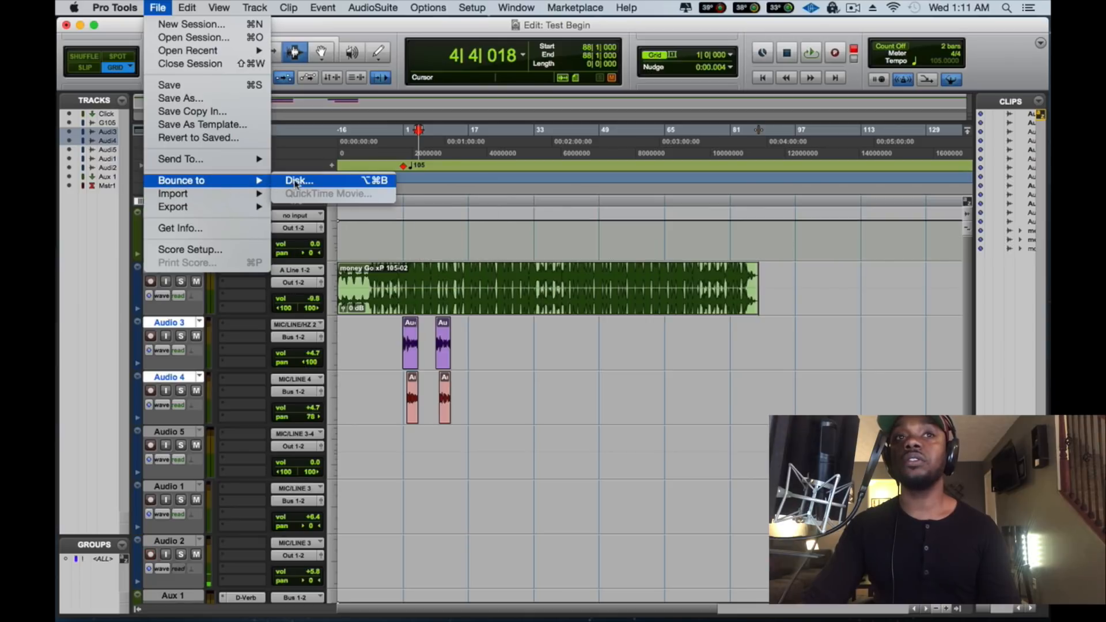
left_click(297, 181)
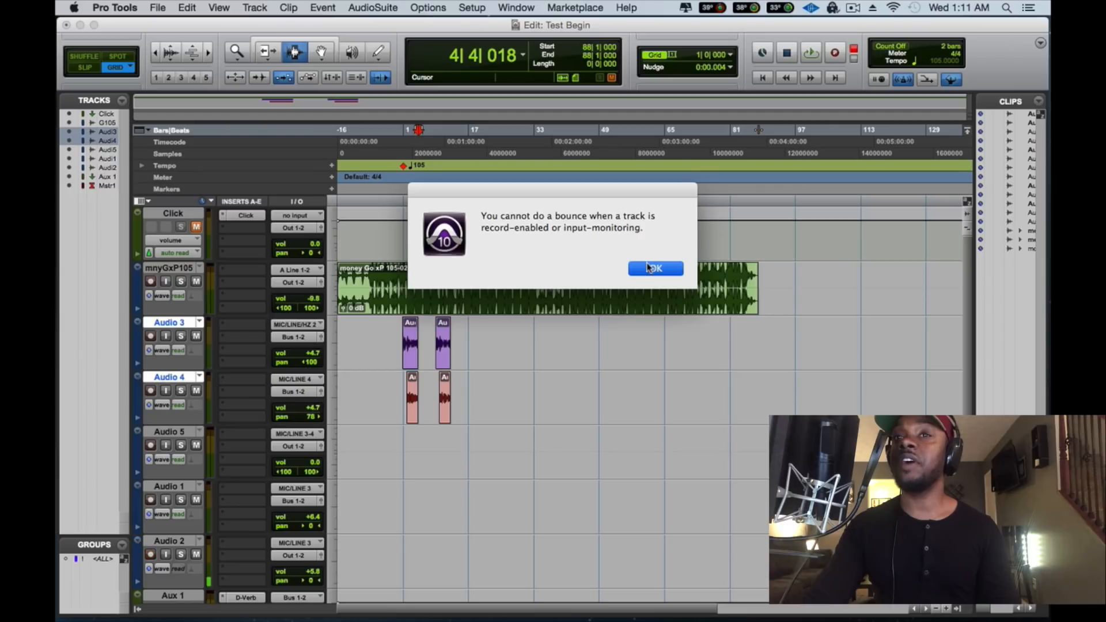
left_click(651, 268)
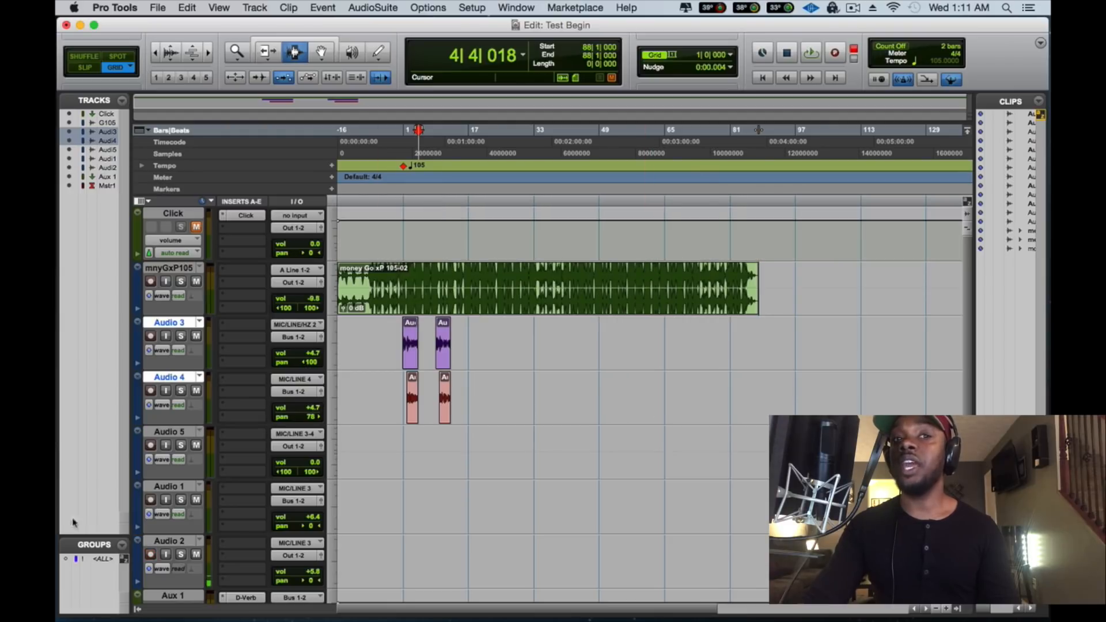
Switch Audio 2 from record-enable to input monitoring and try bouncing the session to disk again
left_click(165, 555)
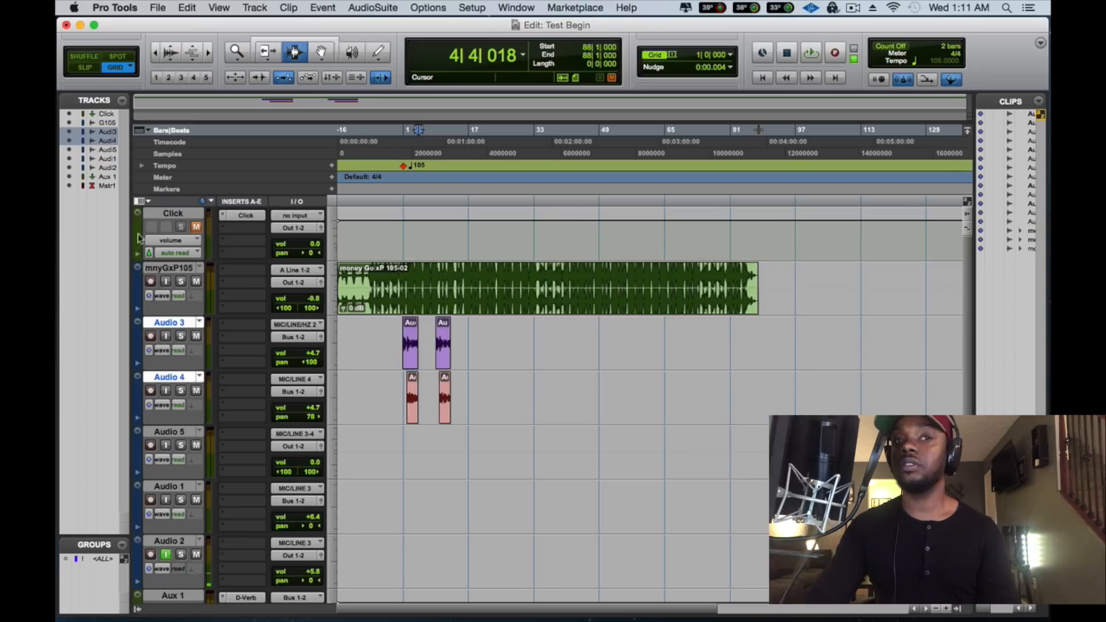
left_click(158, 7)
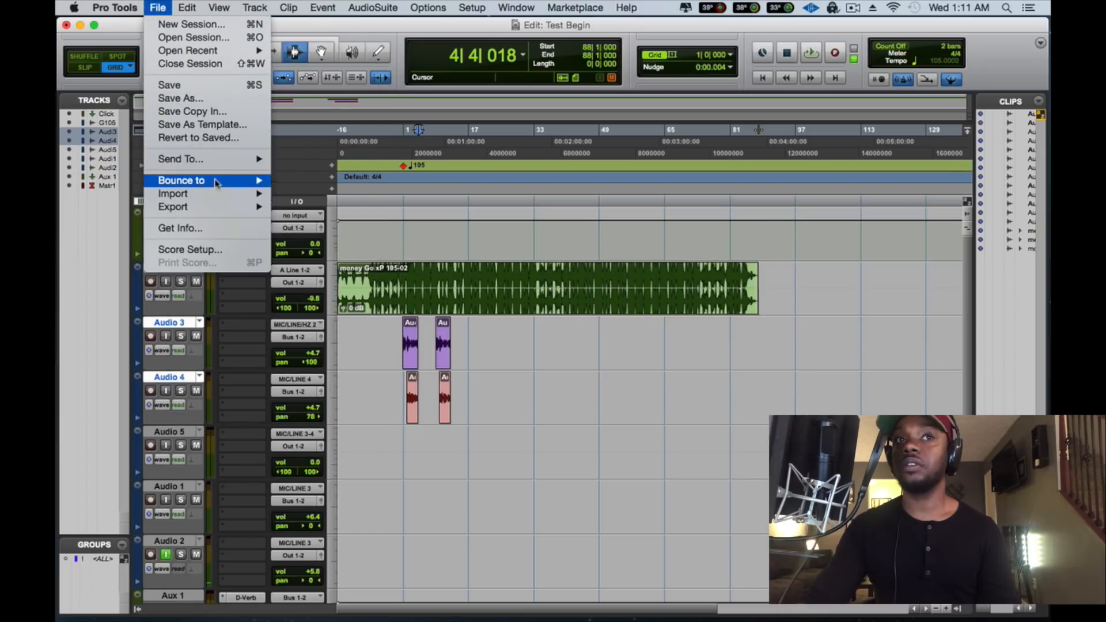
mouse_move(216, 182)
left_click(292, 181)
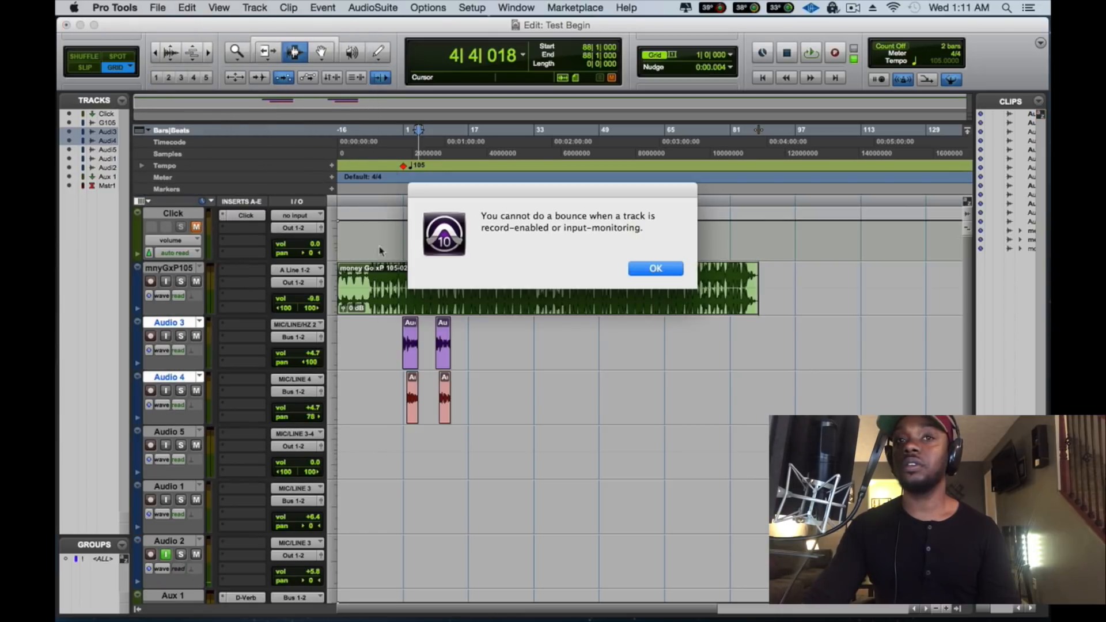
left_click(656, 269)
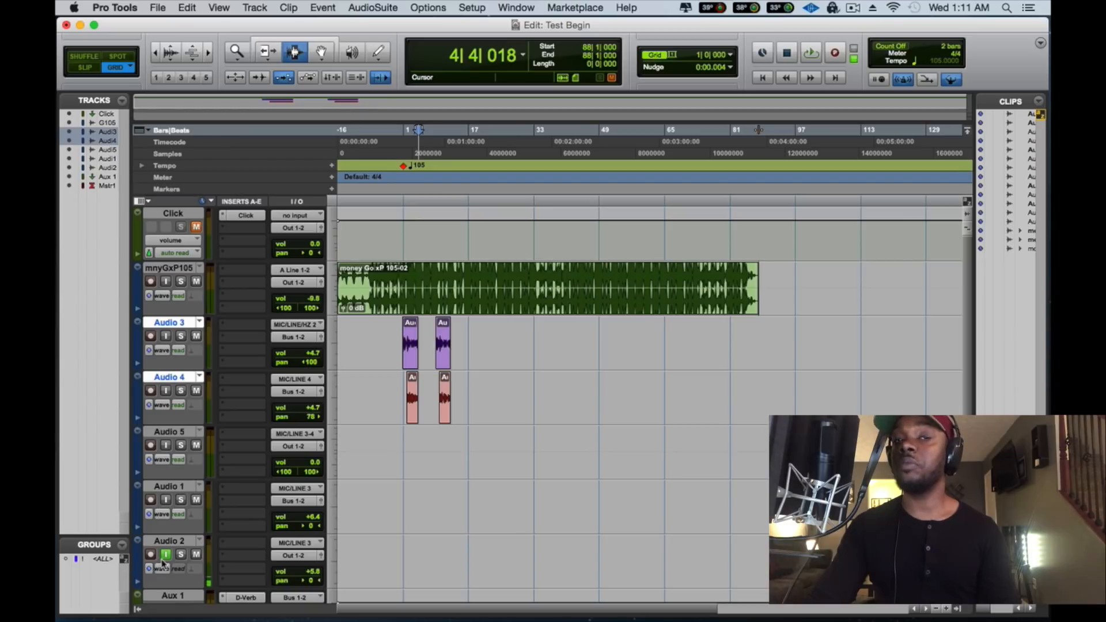
Turn off input monitoring on Audio 2 and open the bounce-to-disk settings
left_click(164, 556)
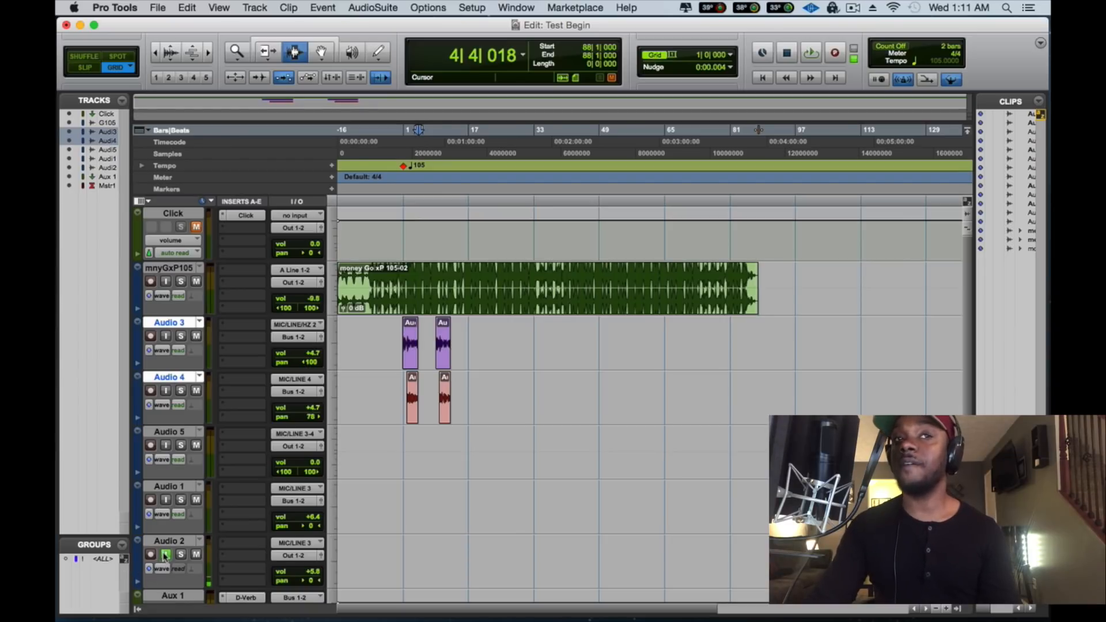
left_click(157, 8)
mouse_move(253, 159)
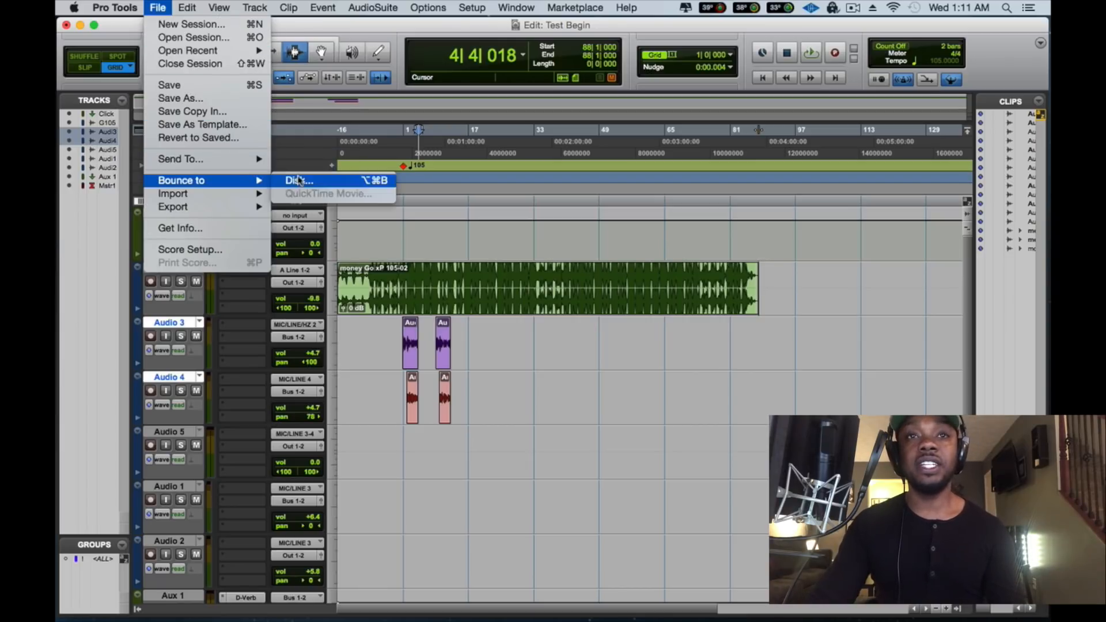
left_click(288, 197)
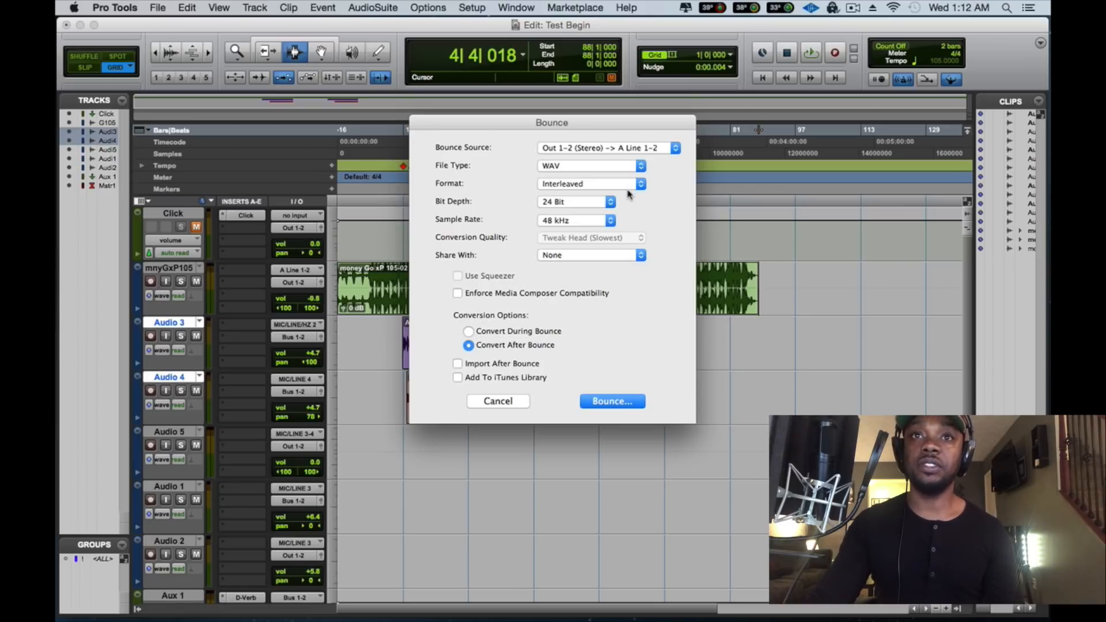
Set the bounce's bit depth to 16 Bit and its sample rate to 44.1 kHz
left_click(553, 191)
left_click(552, 185)
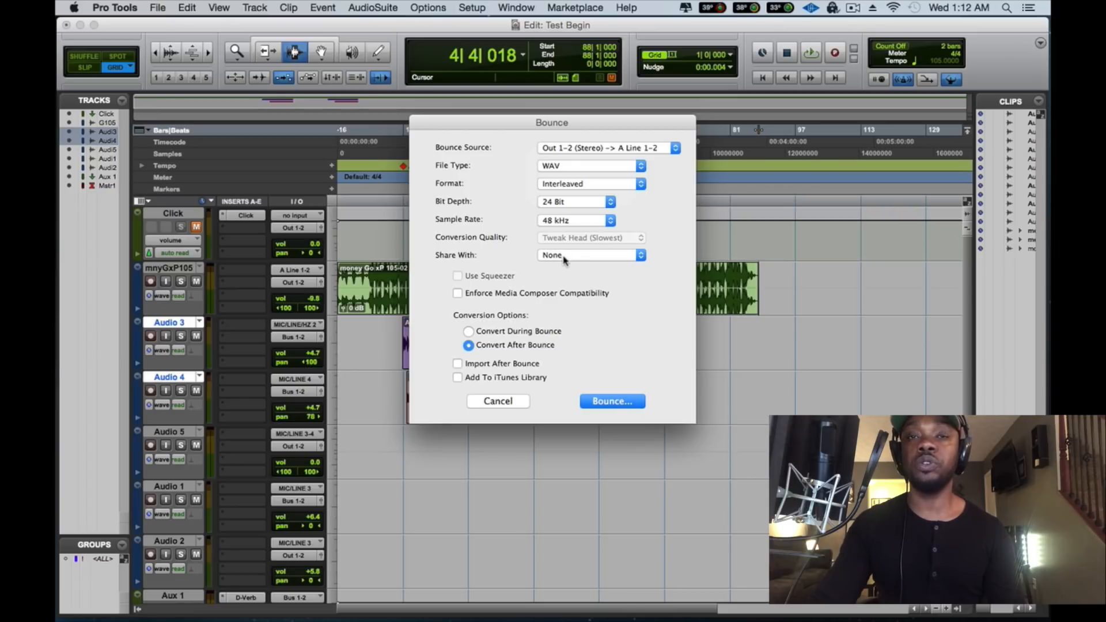
left_click(555, 202)
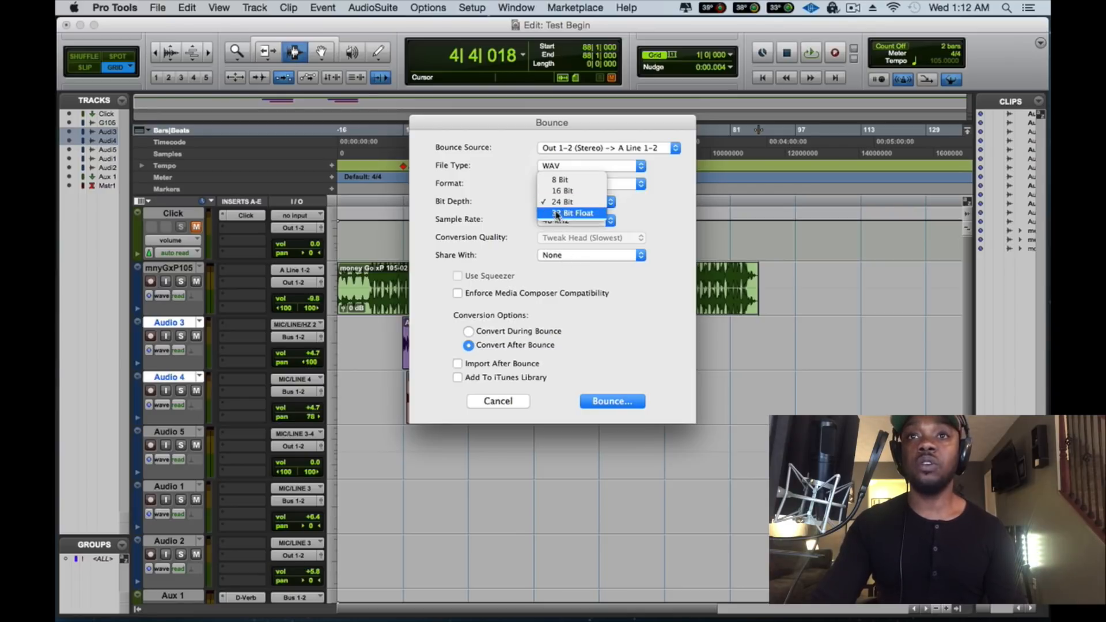
left_click(569, 202)
left_click(581, 220)
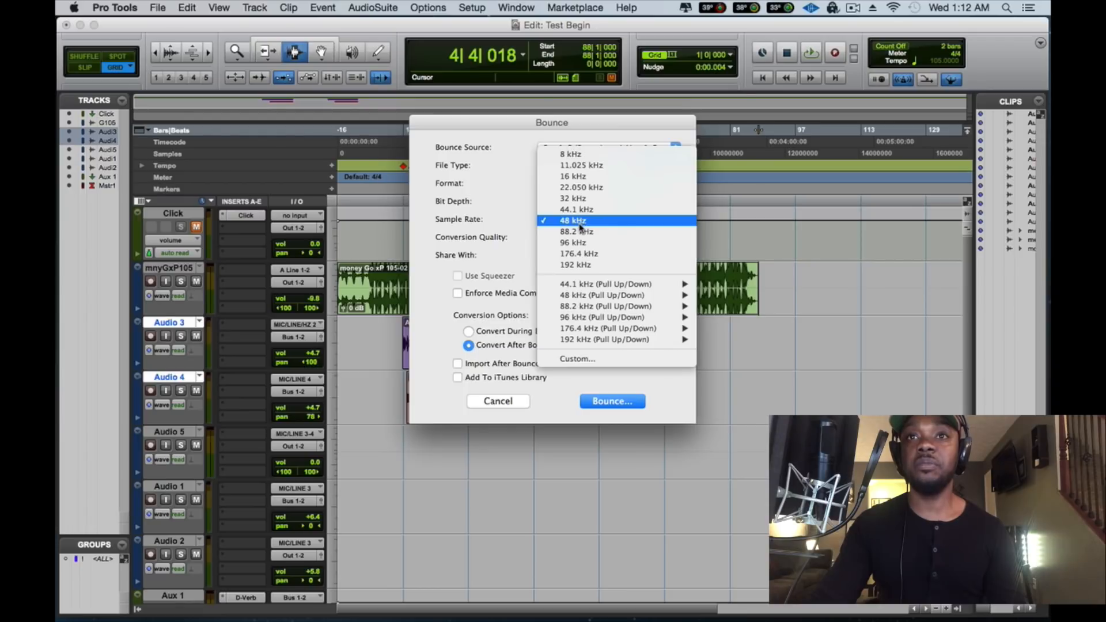
left_click(578, 209)
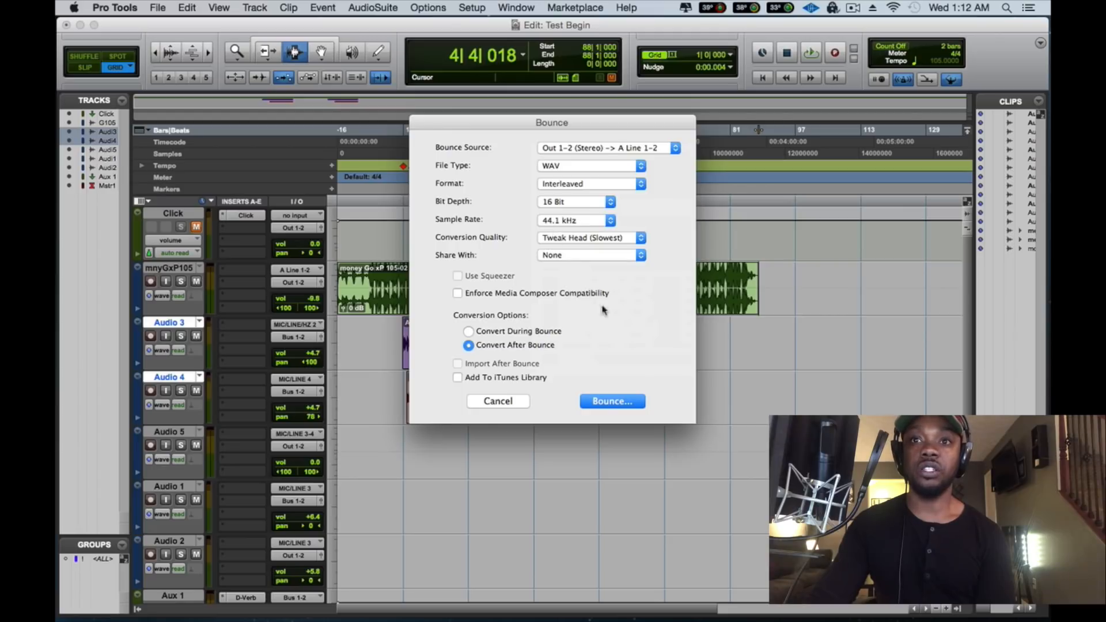
Start bouncing the song to the Desktop as "begin test" and cancel the running bounce
left_click(603, 401)
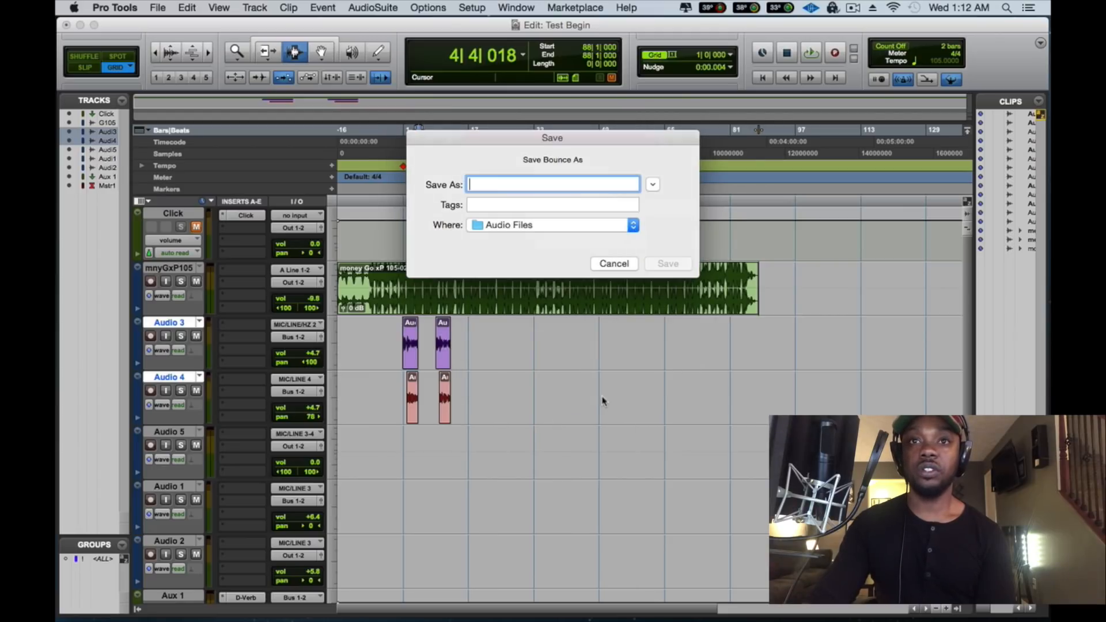
left_click(518, 226)
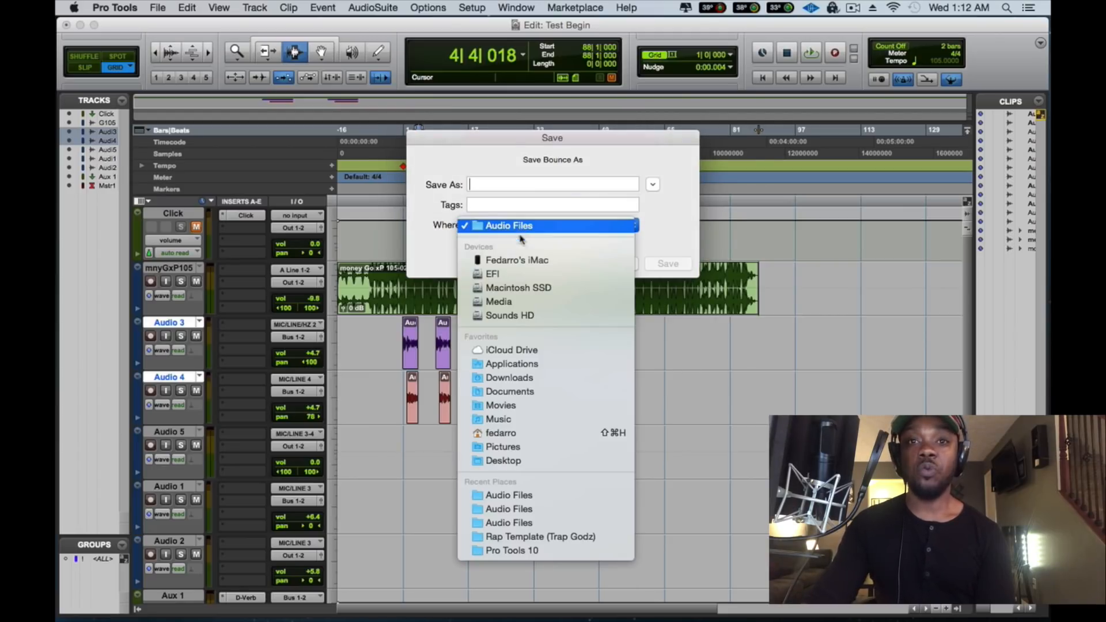
left_click(581, 461)
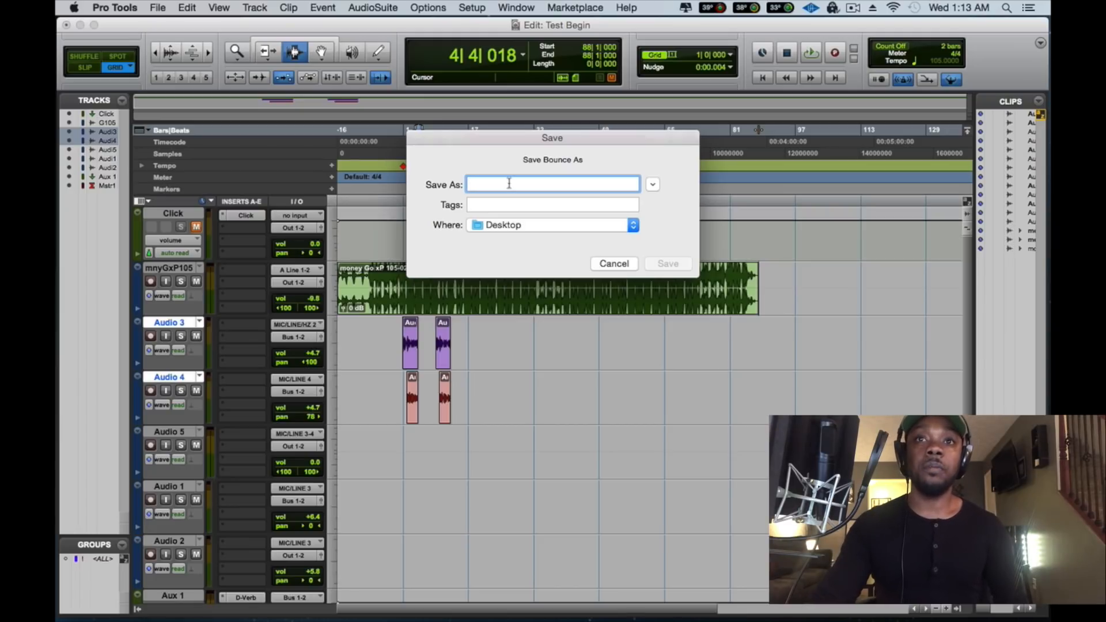
type("begin test")
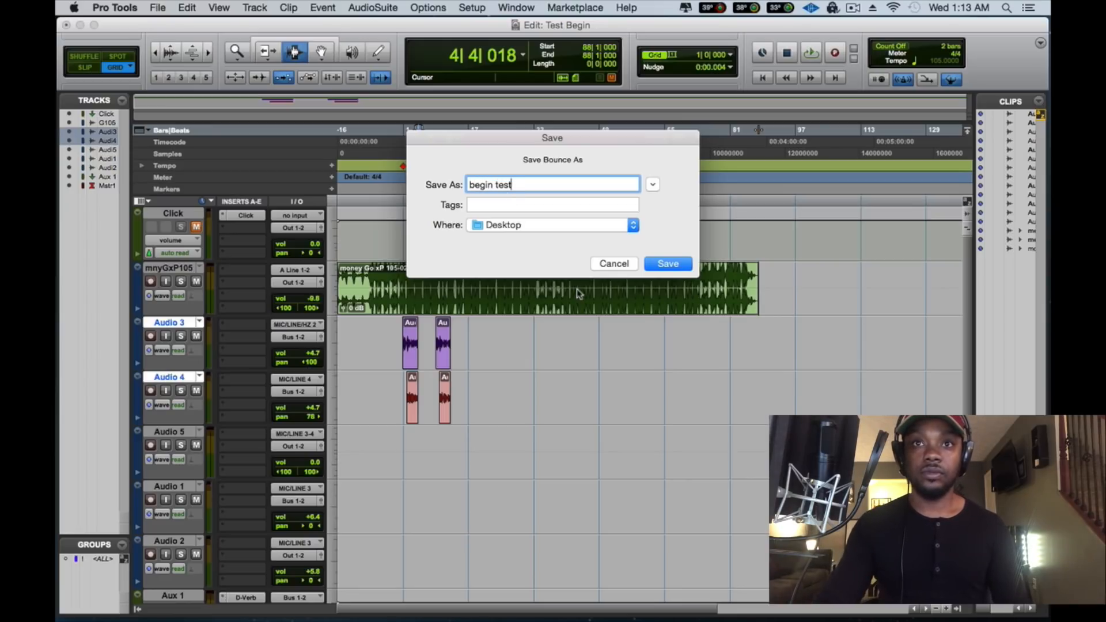
left_click(663, 266)
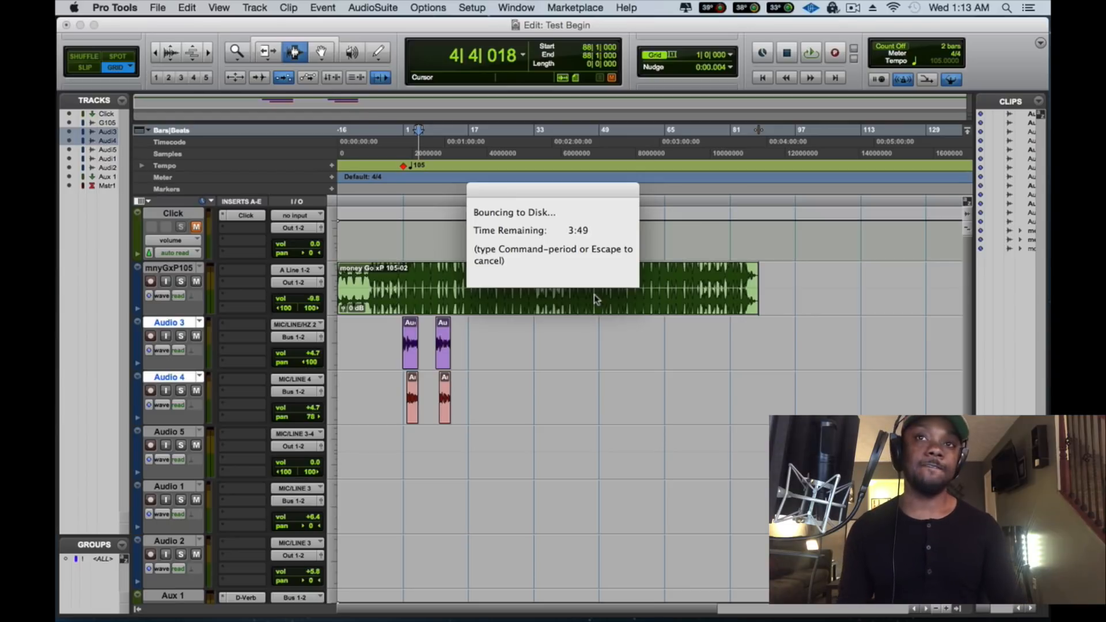
key("Escape")
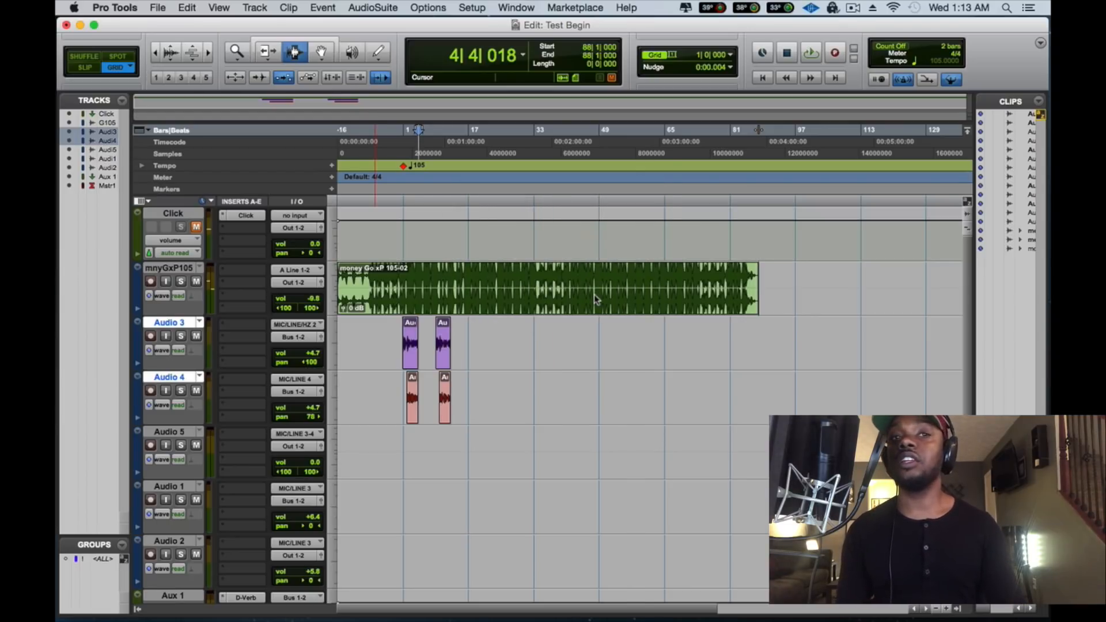
Turn on input monitoring for Audio 1 and leave it off for Audio 5
left_click(165, 445)
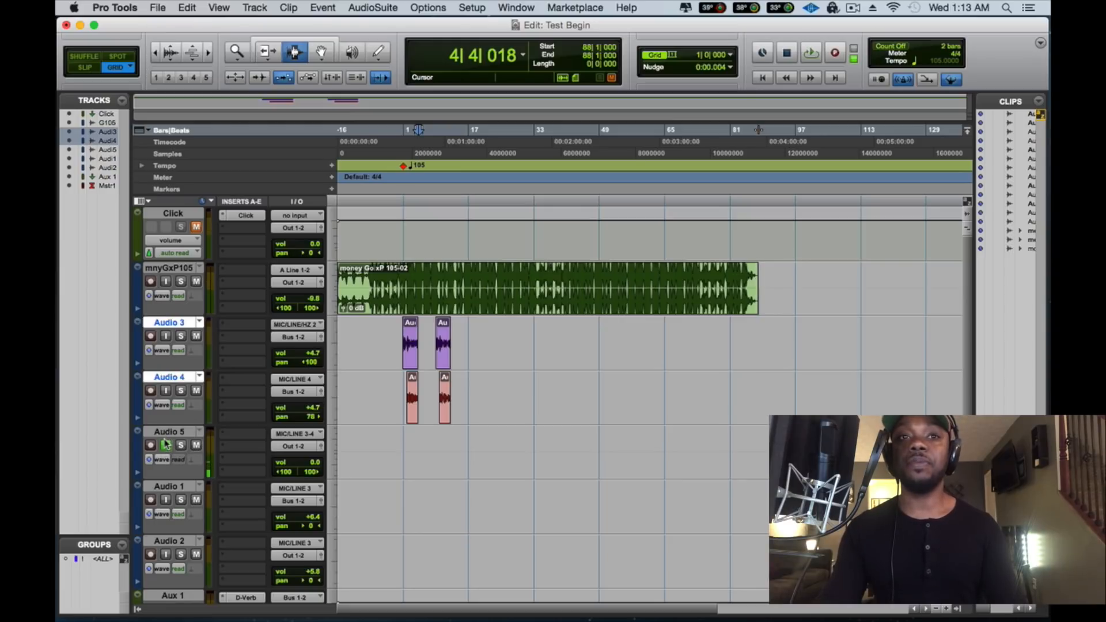
left_click(165, 500)
left_click(165, 445)
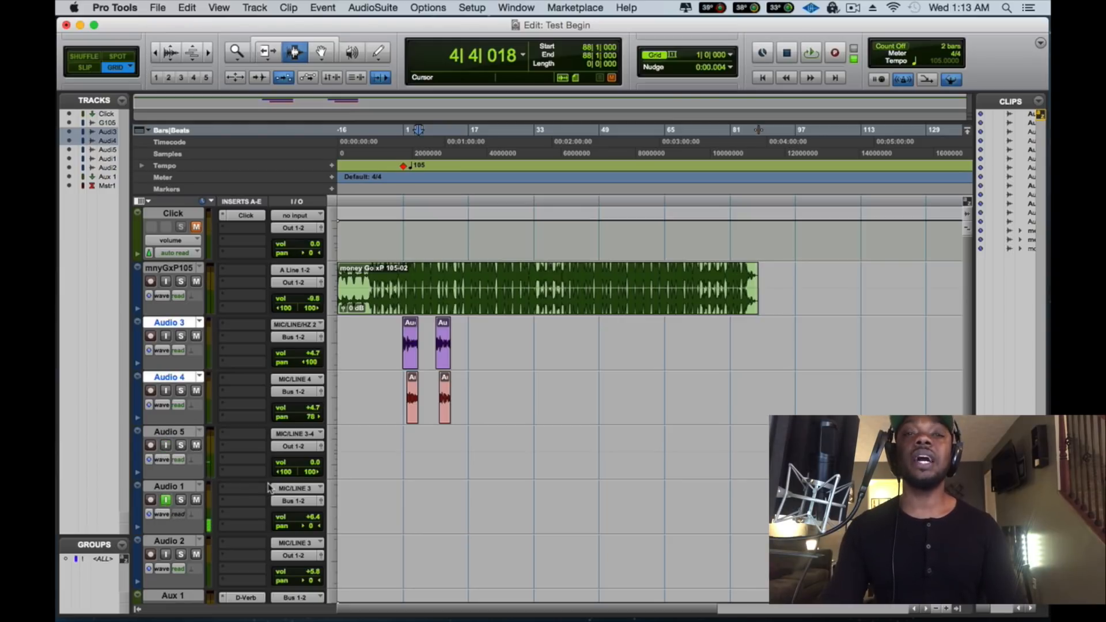
Route the output of Audio 1 to Out 1-2 (Stereo) -> A Line 1-2
scroll(293, 407, "down", 3)
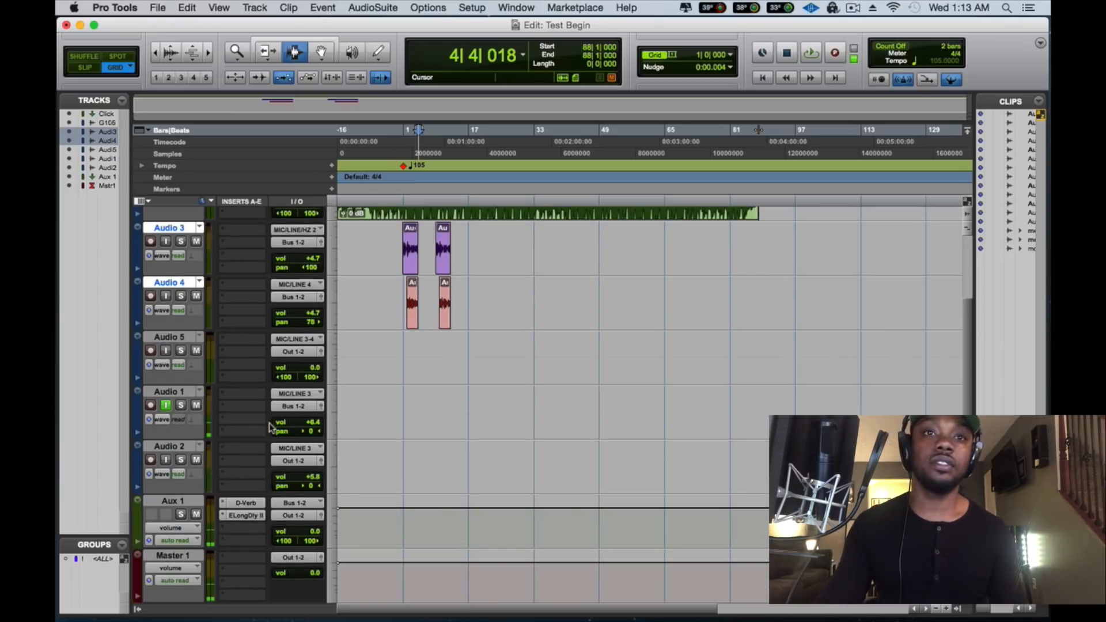
left_click(297, 407)
mouse_move(340, 408)
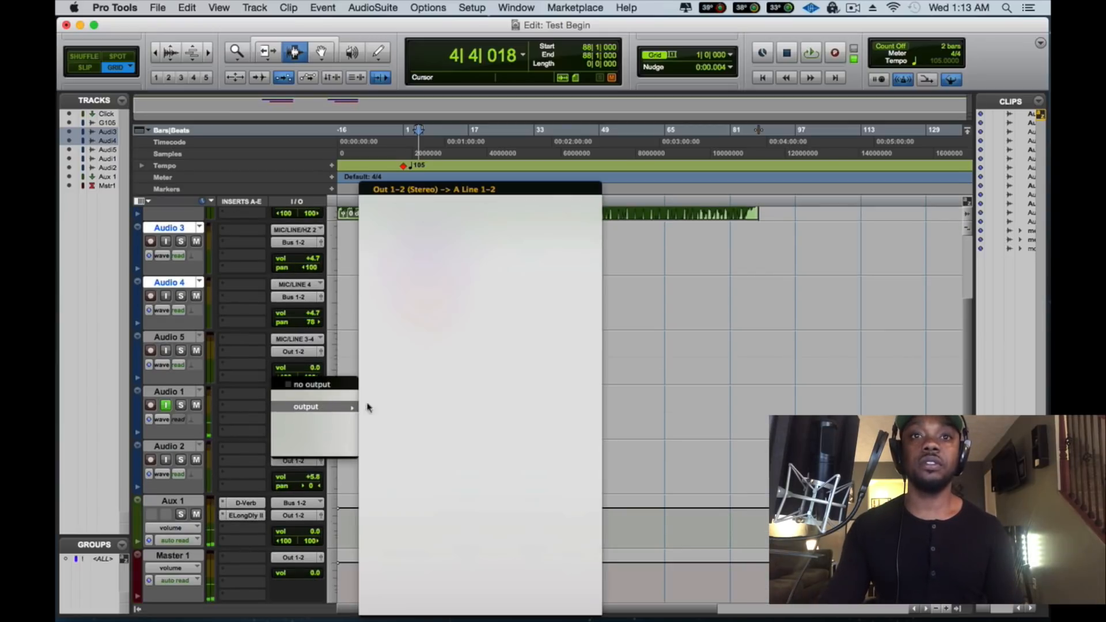
left_click(426, 188)
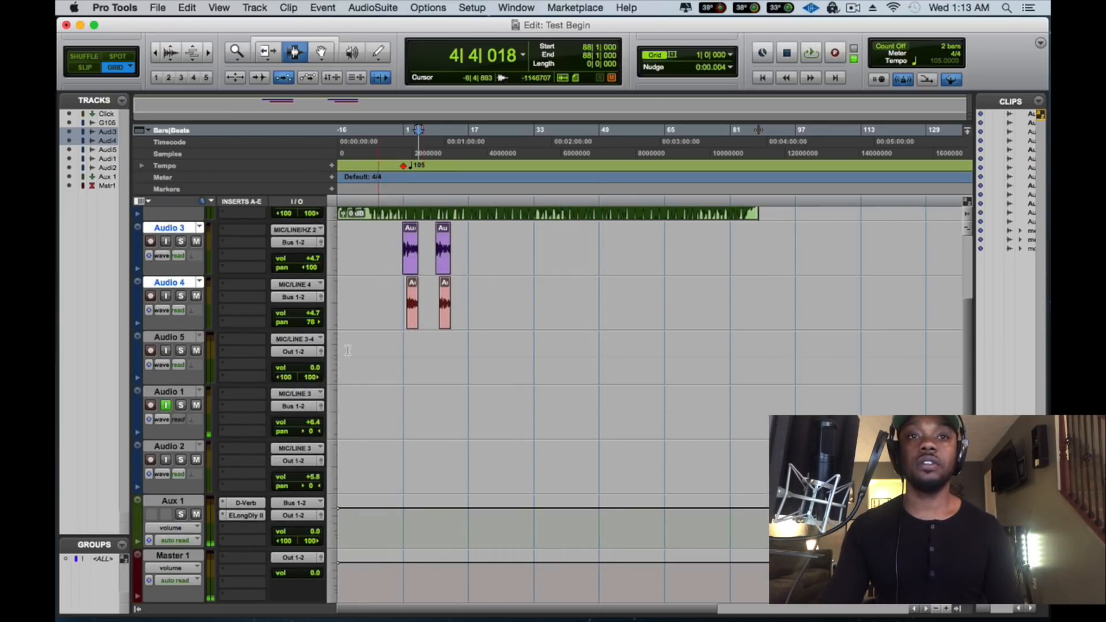
left_click(295, 407)
mouse_move(339, 407)
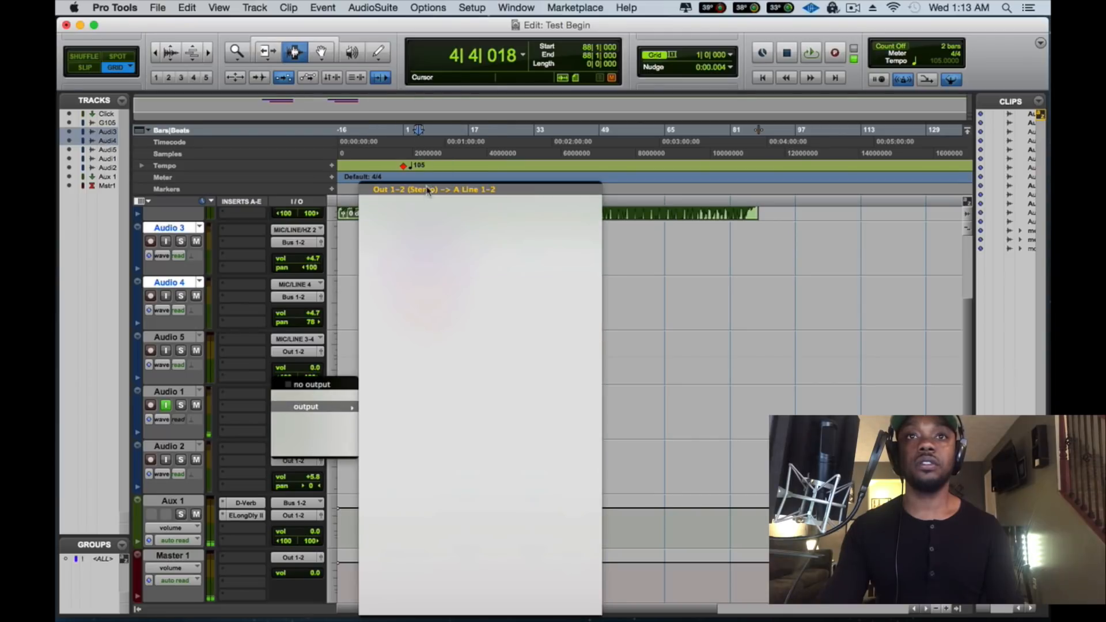
left_click(426, 189)
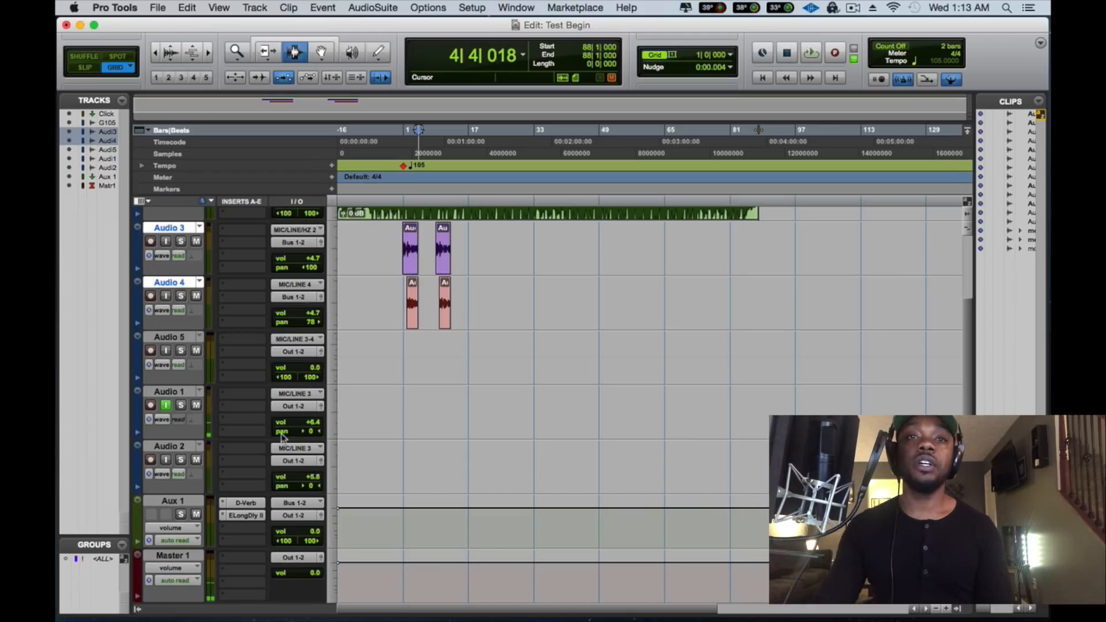
Turn off input monitoring on Audio 1
scroll(407, 346, "up", 3)
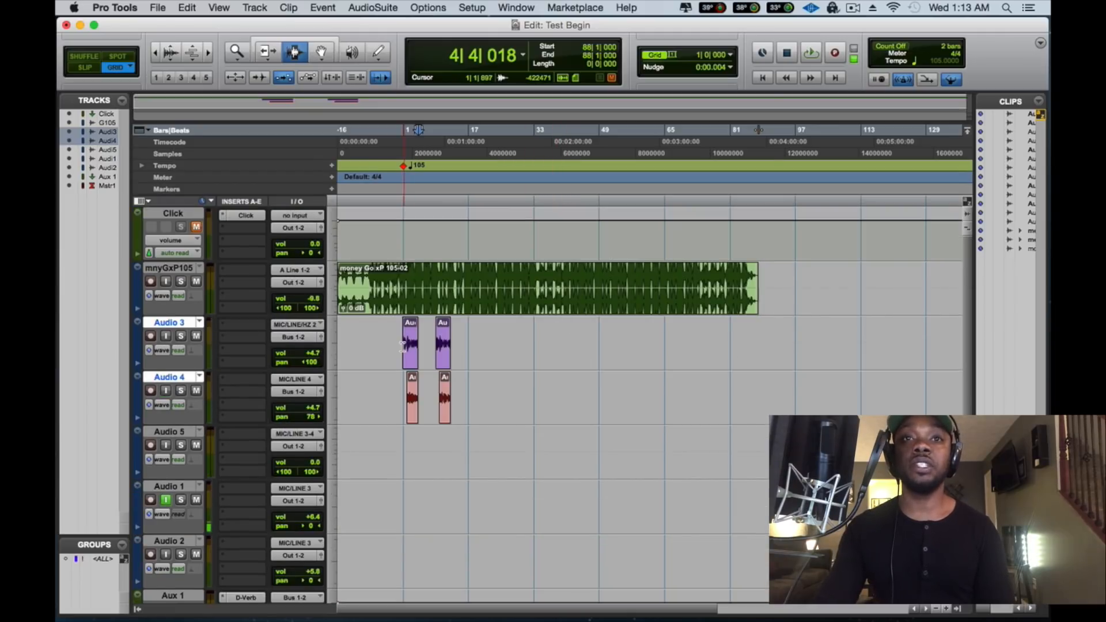
scroll(404, 346, "down", 2)
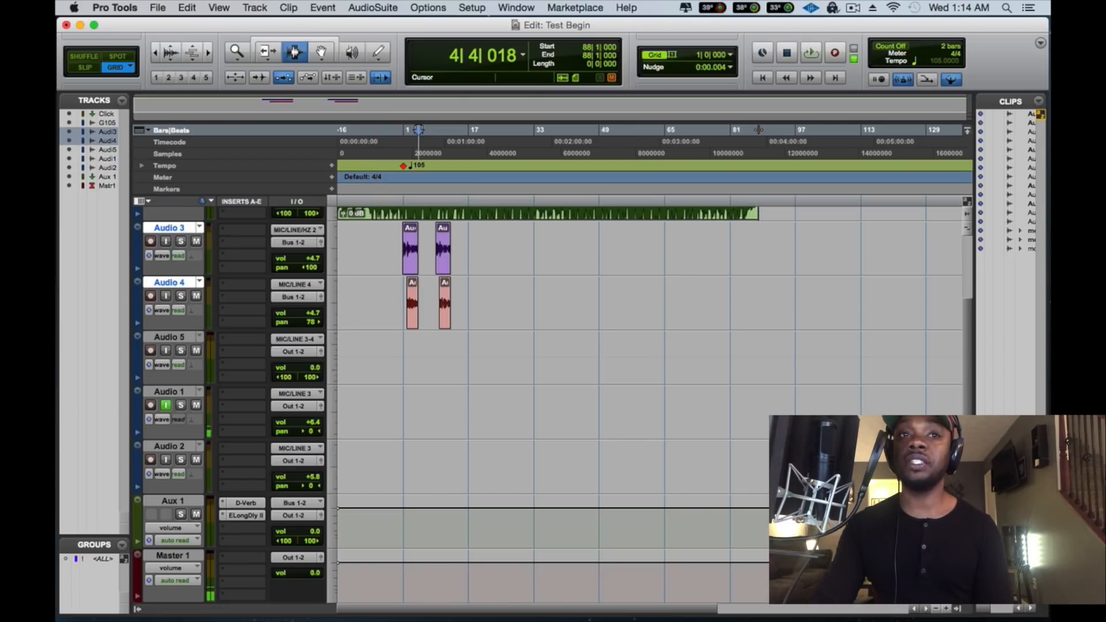
scroll(650, 374, "up", 3)
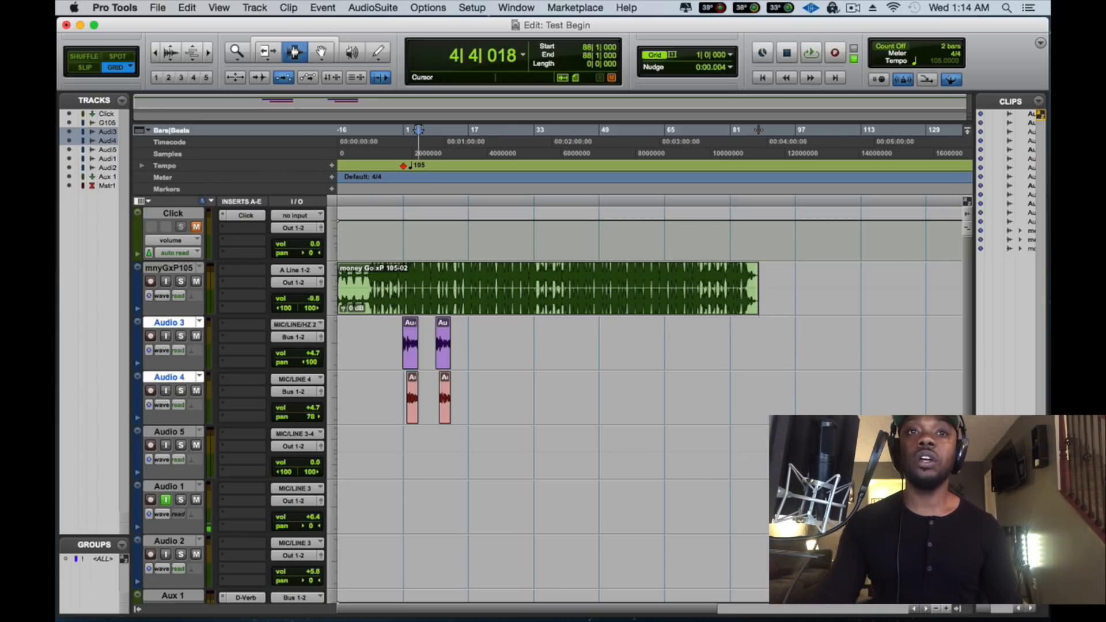
scroll(299, 326, "down", 3)
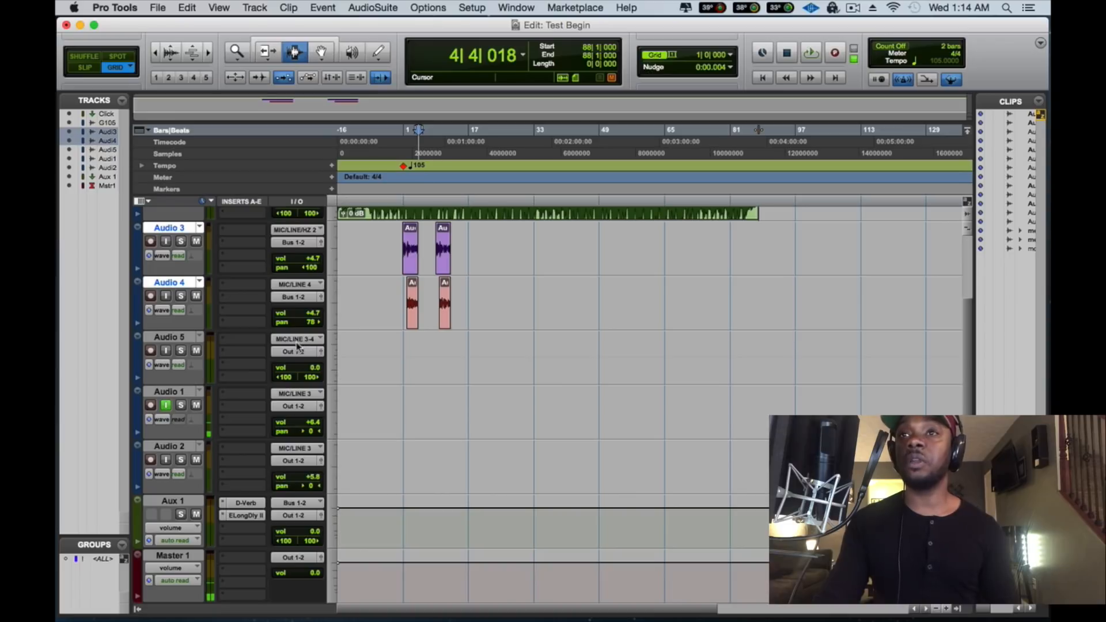
left_click(166, 405)
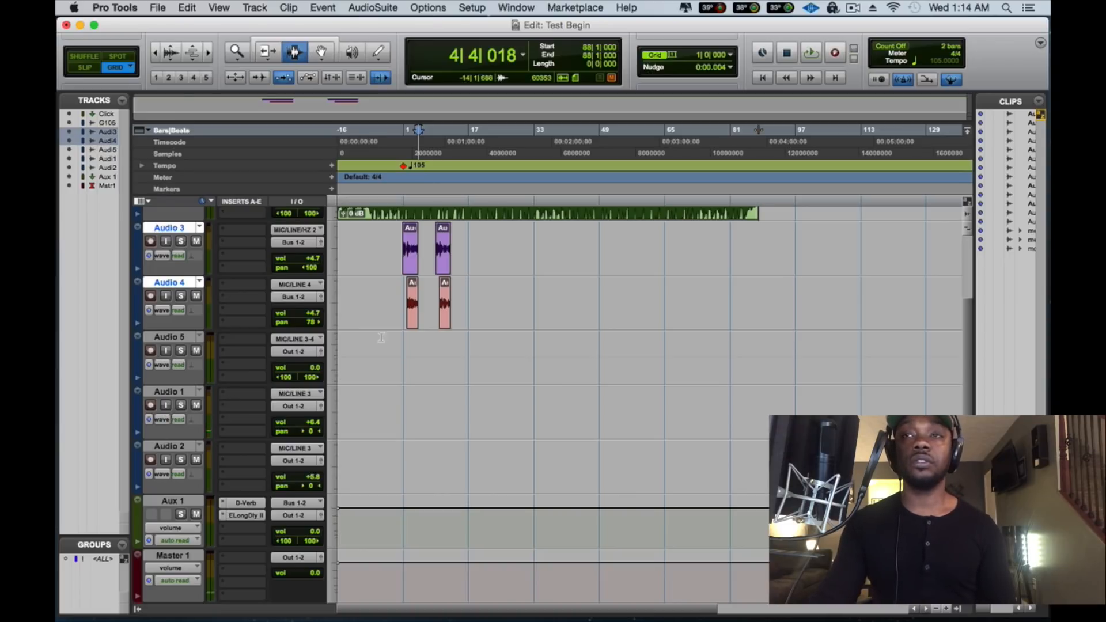
left_click(851, 8)
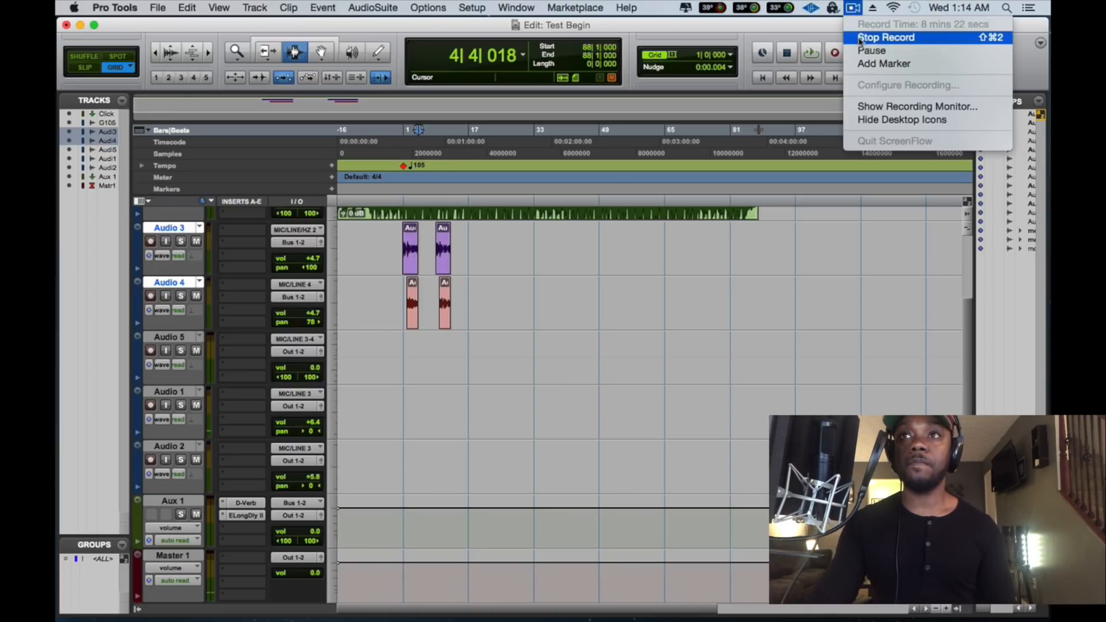